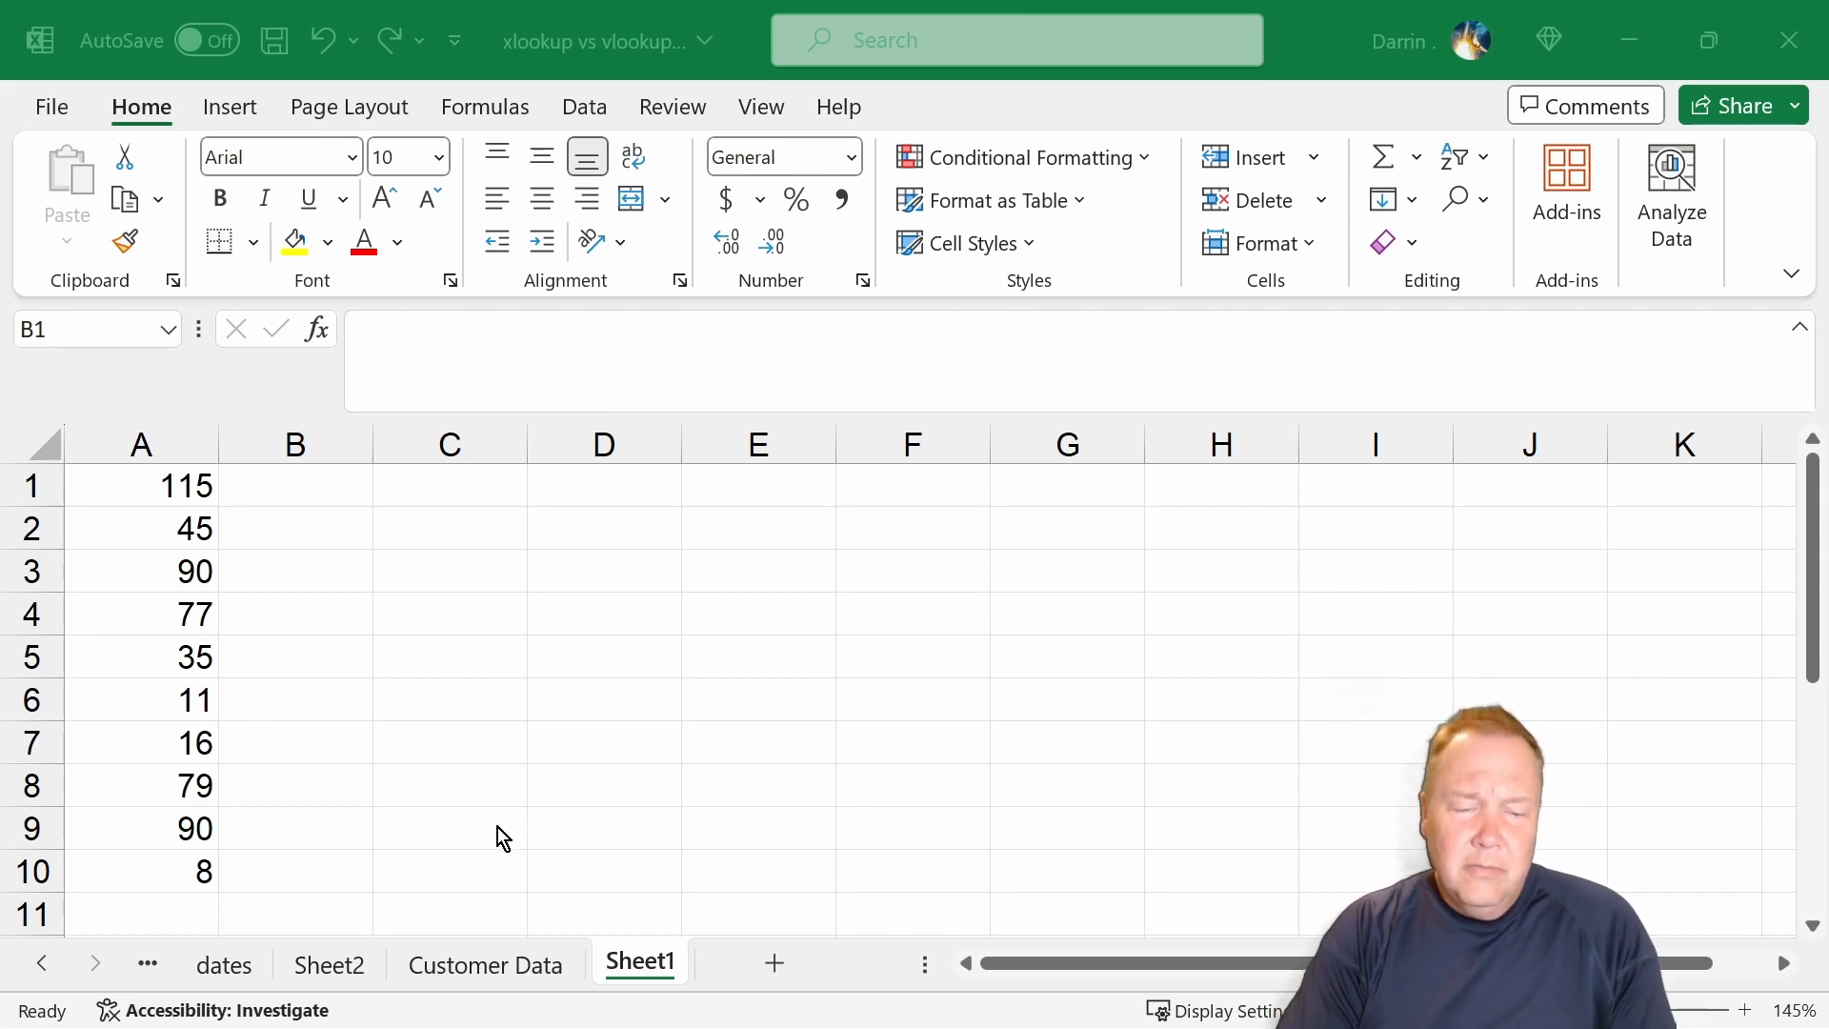
# Look through the customer records on the Customer Data sheet, including the number column G
pyautogui.click(513, 967)
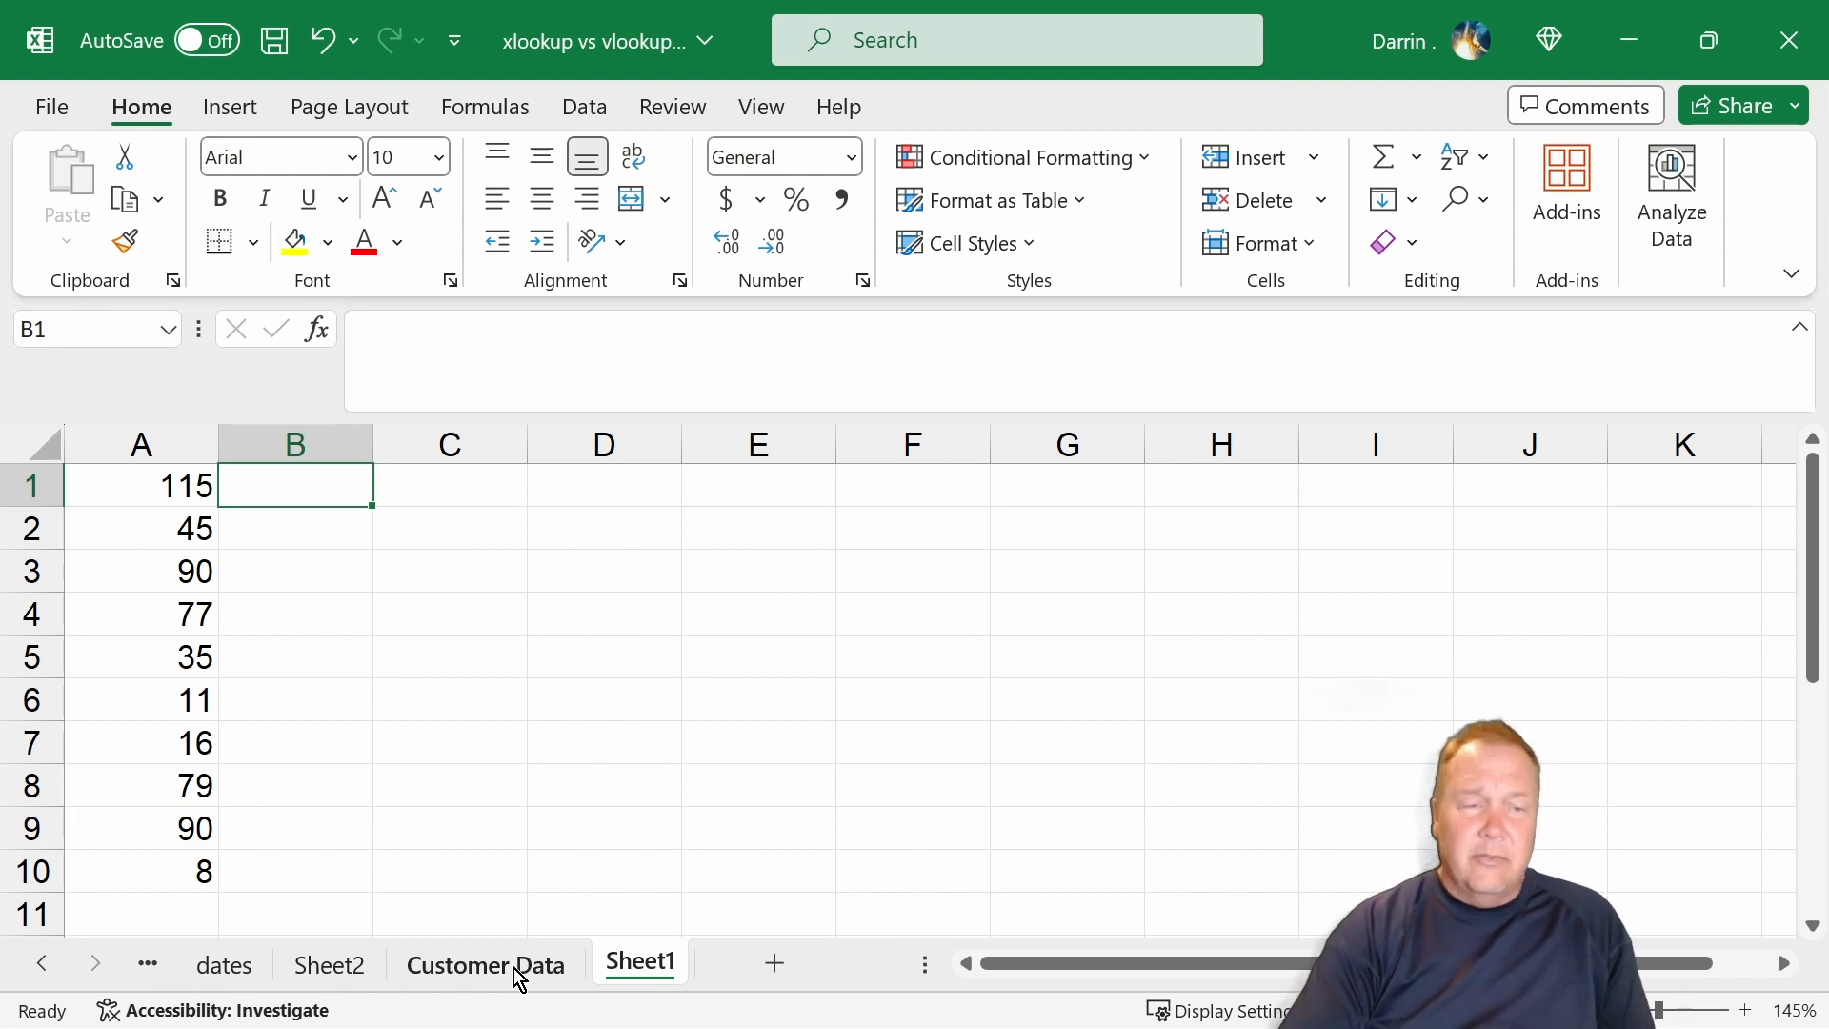
pyautogui.click(513, 967)
pyautogui.click(463, 741)
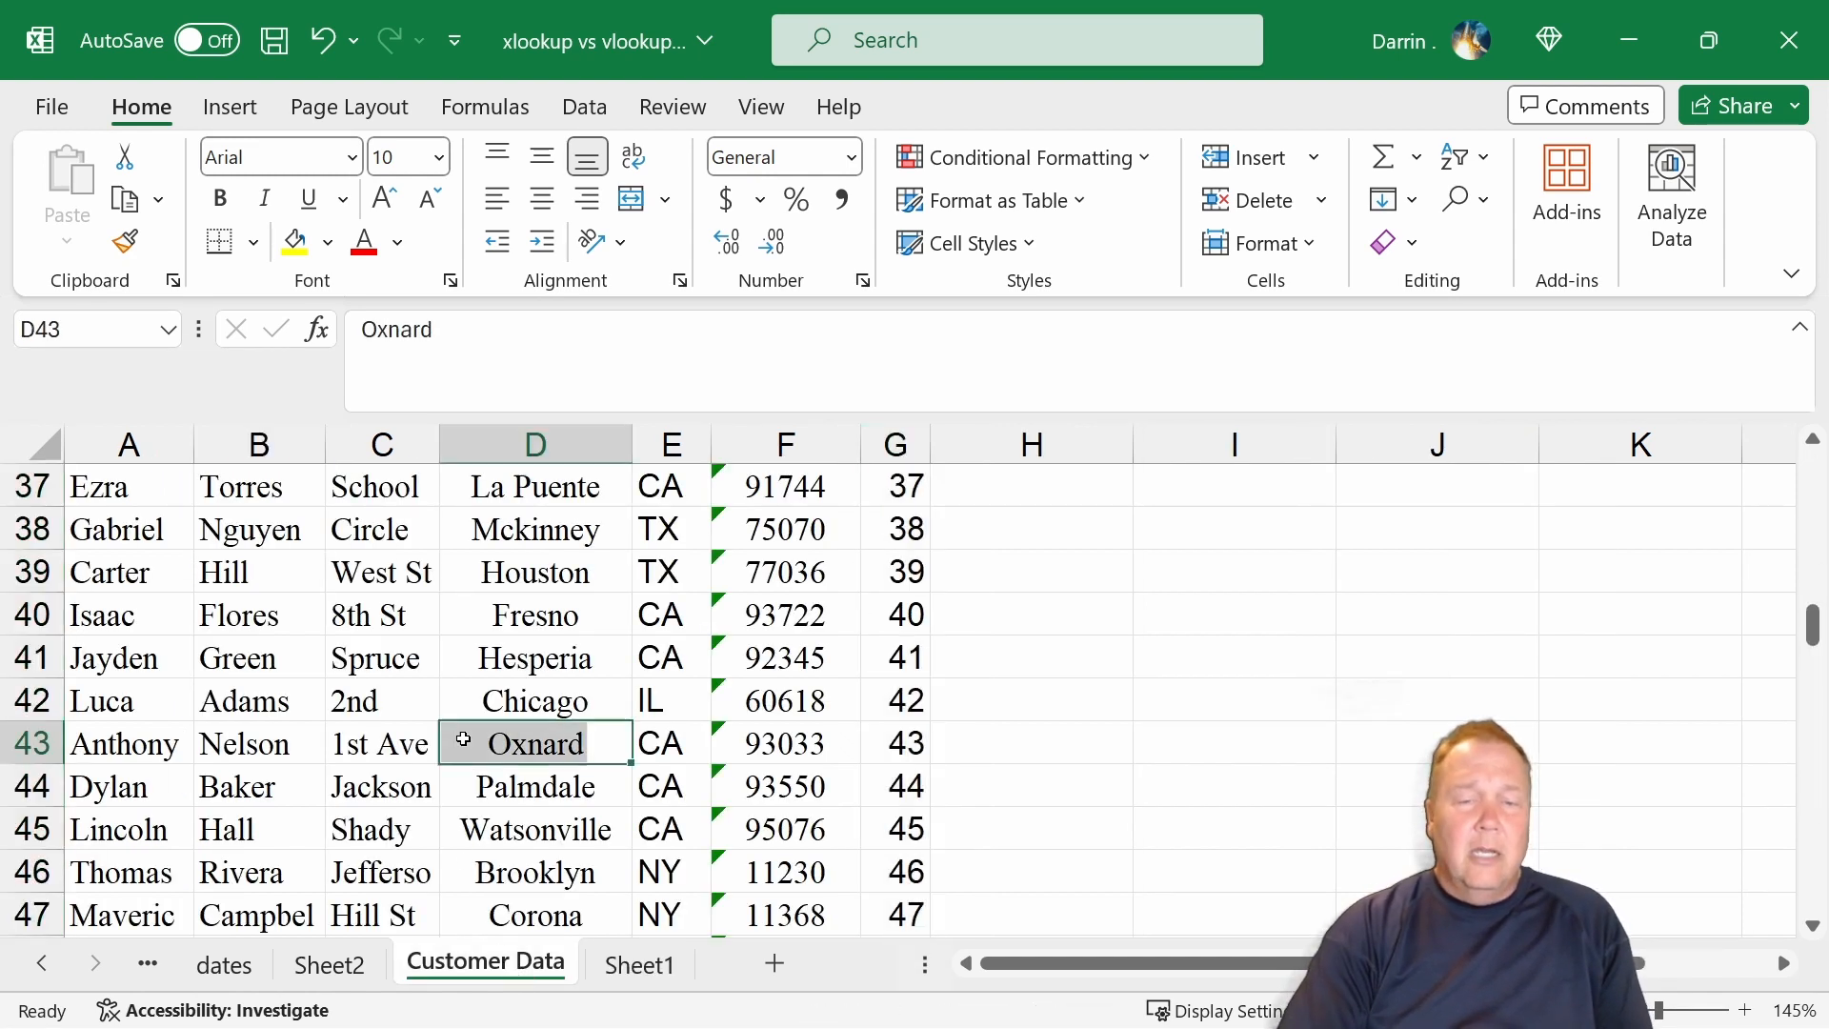
pyautogui.scroll(-5, 634, 571)
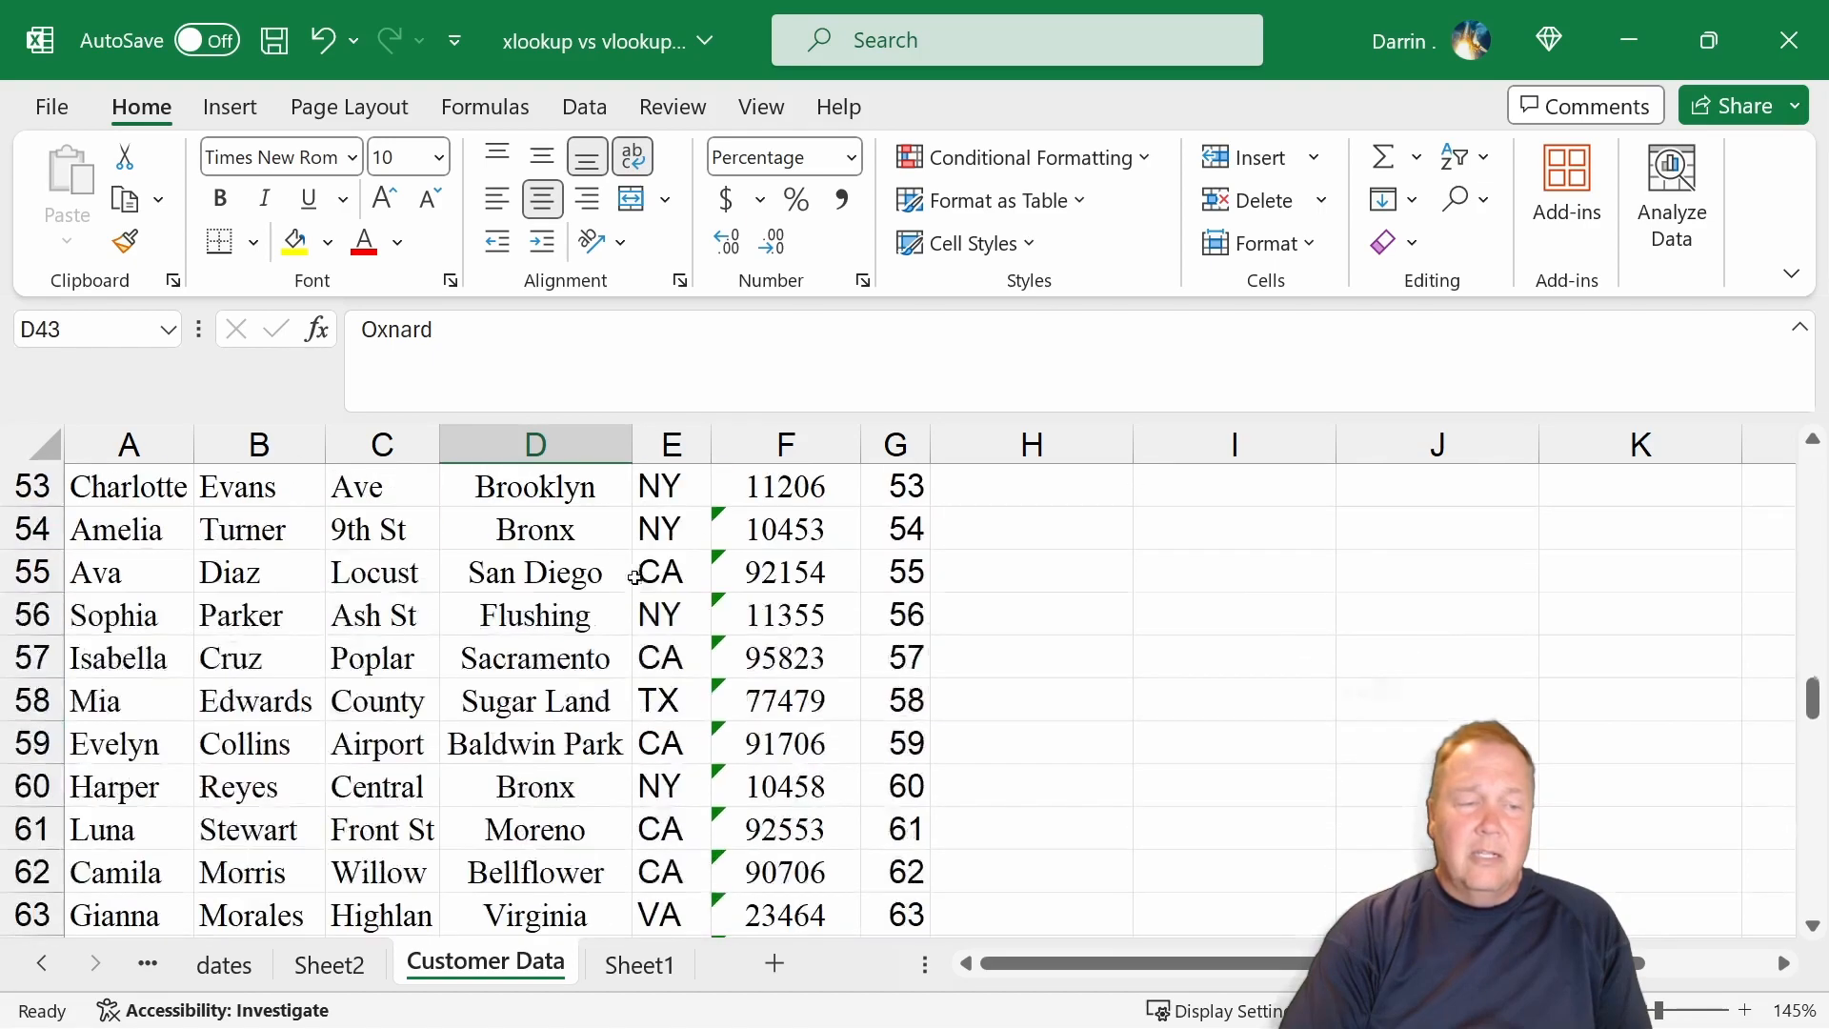
pyautogui.scroll(-3, 633, 705)
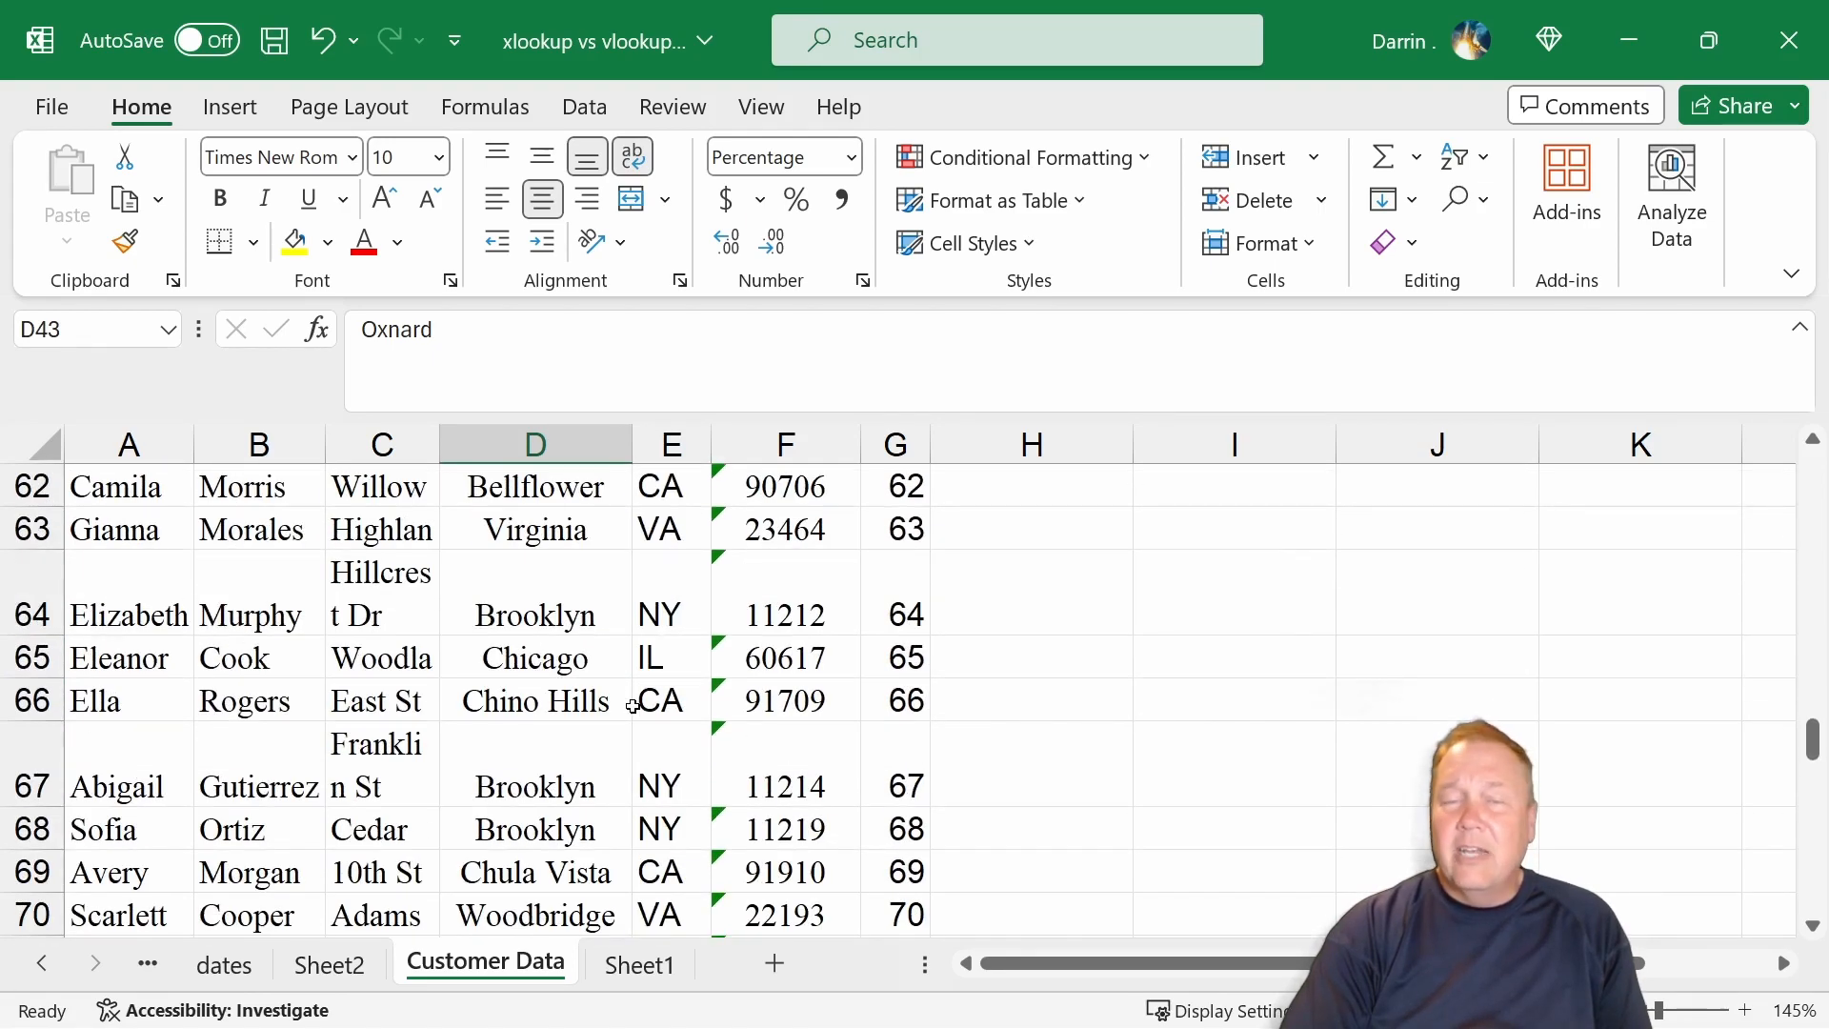
pyautogui.scroll(17, 633, 706)
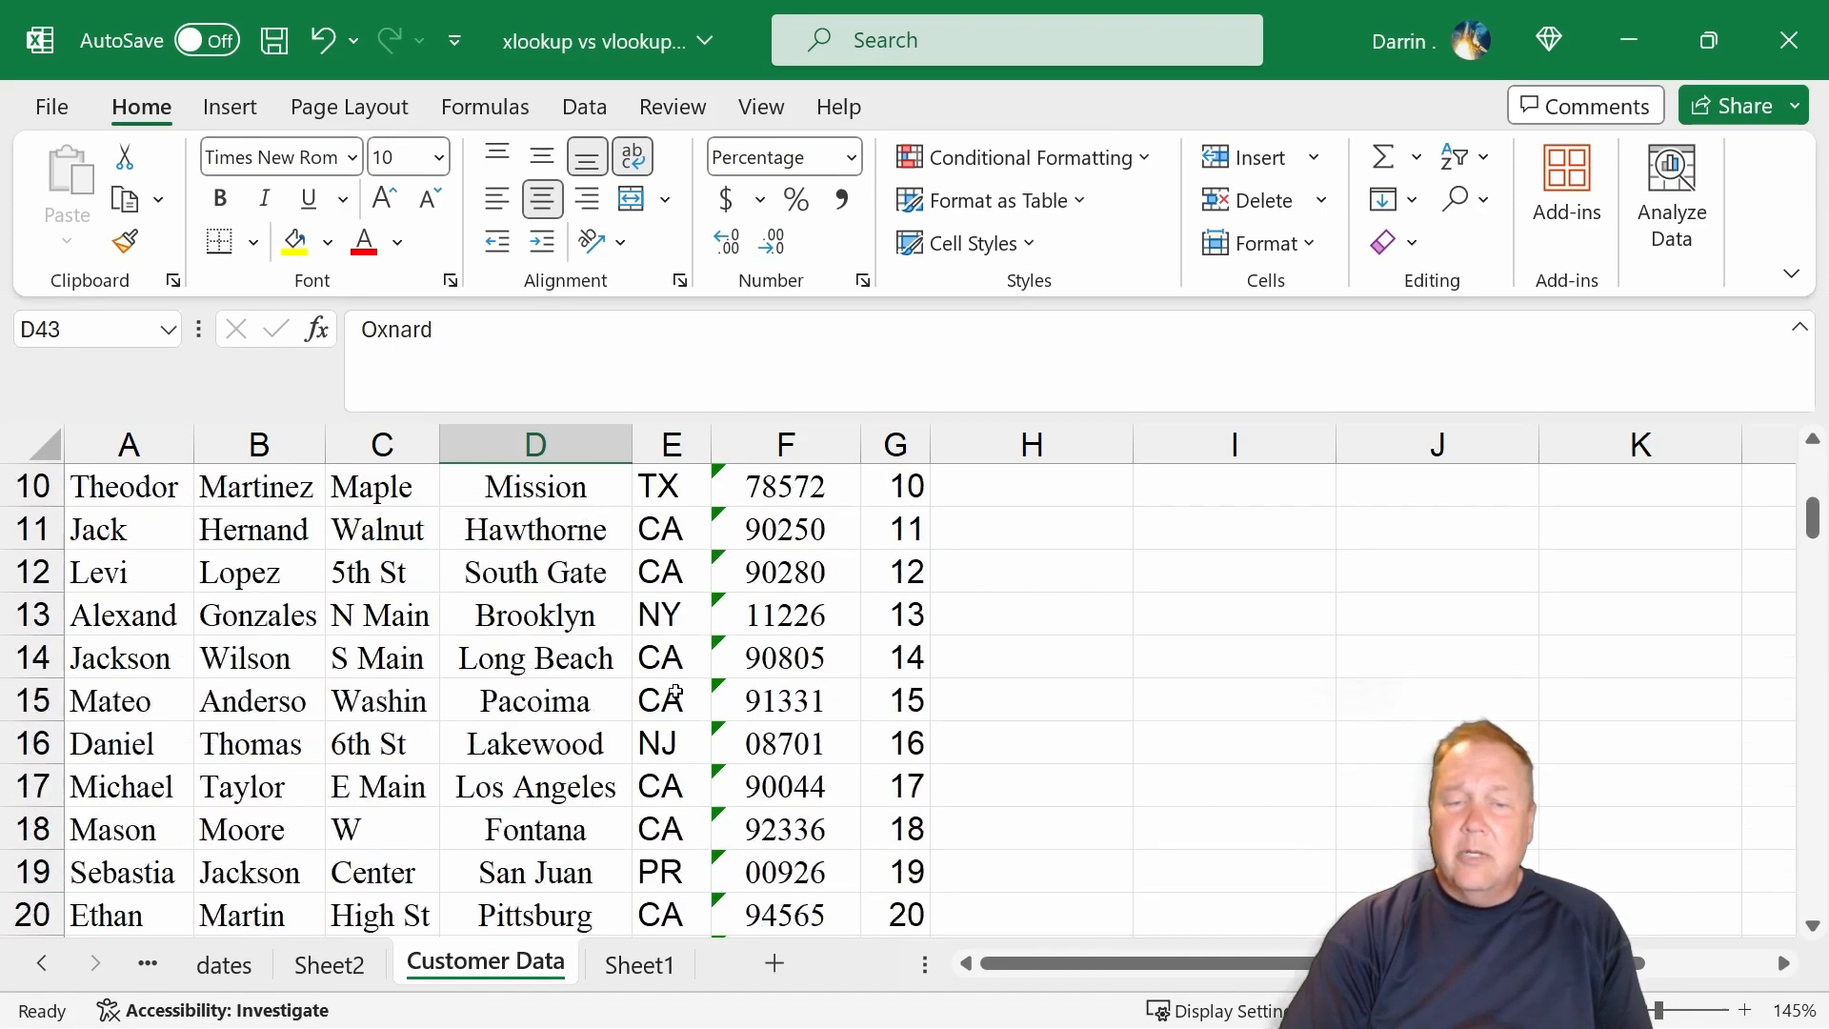
pyautogui.scroll(3, 676, 694)
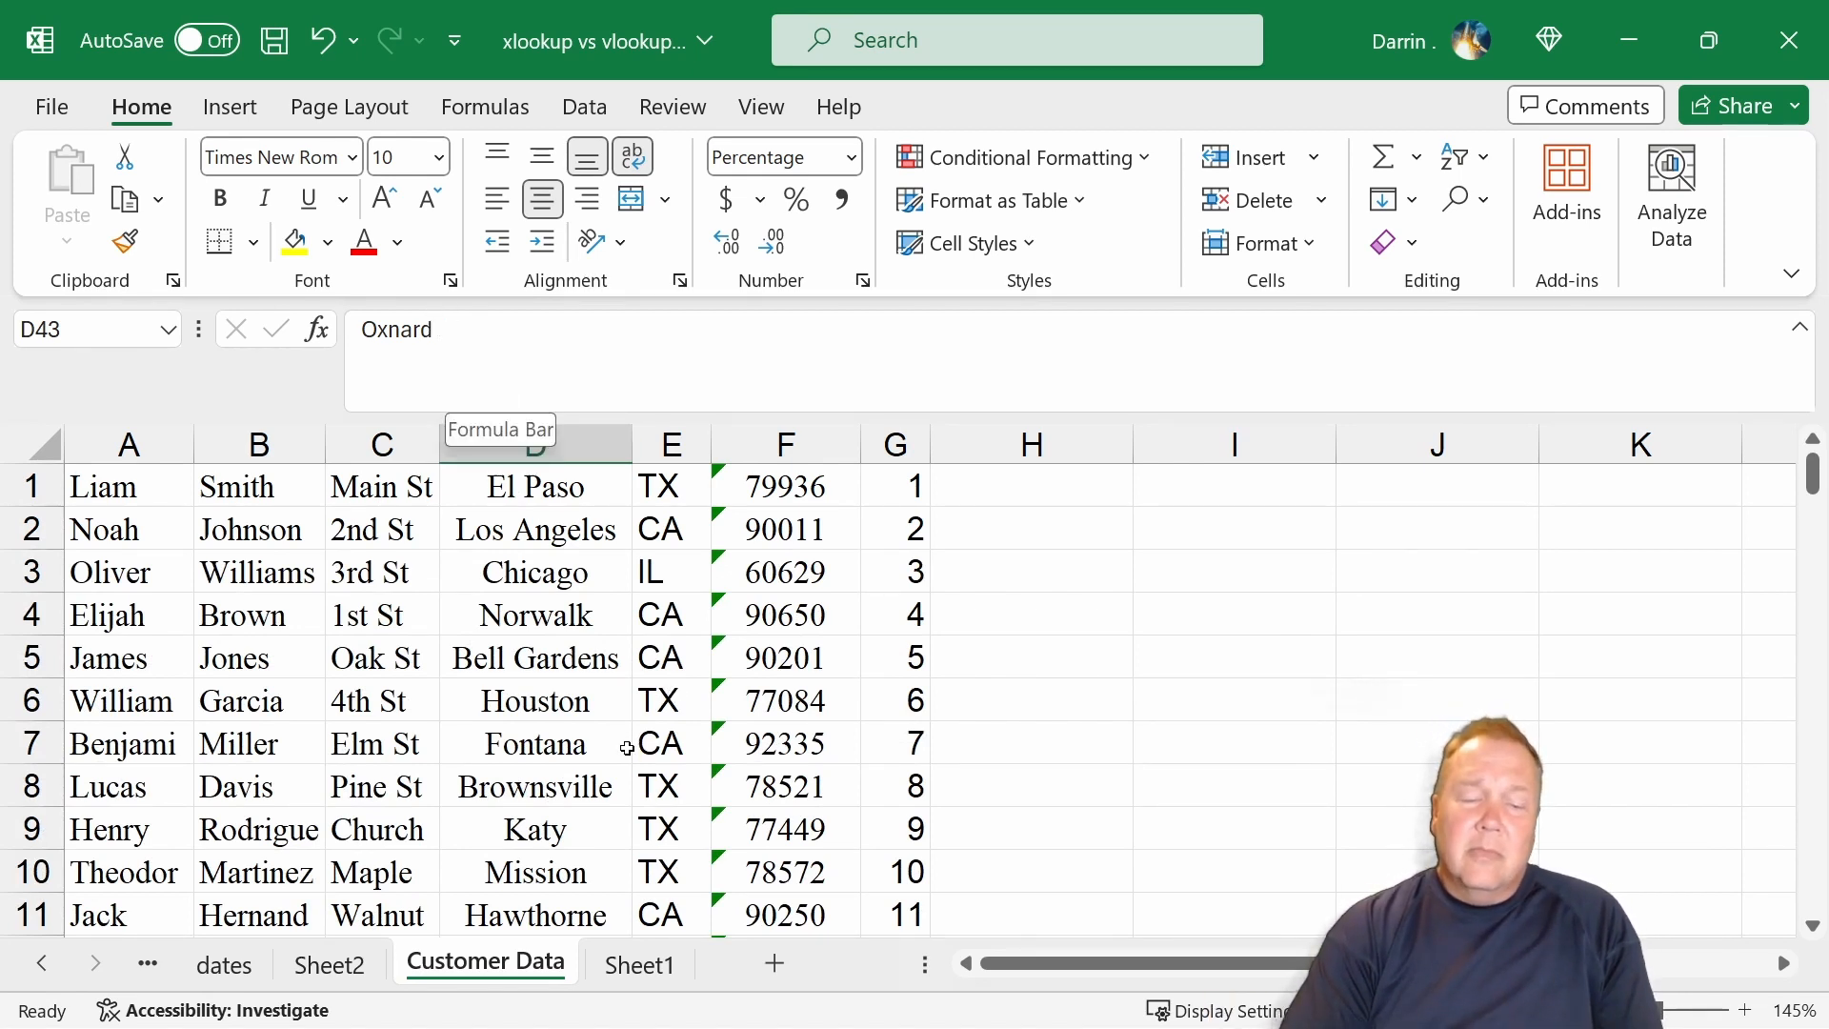
# On Sheet1, set the first lookup number in cell A1 to 15
pyautogui.click(621, 960)
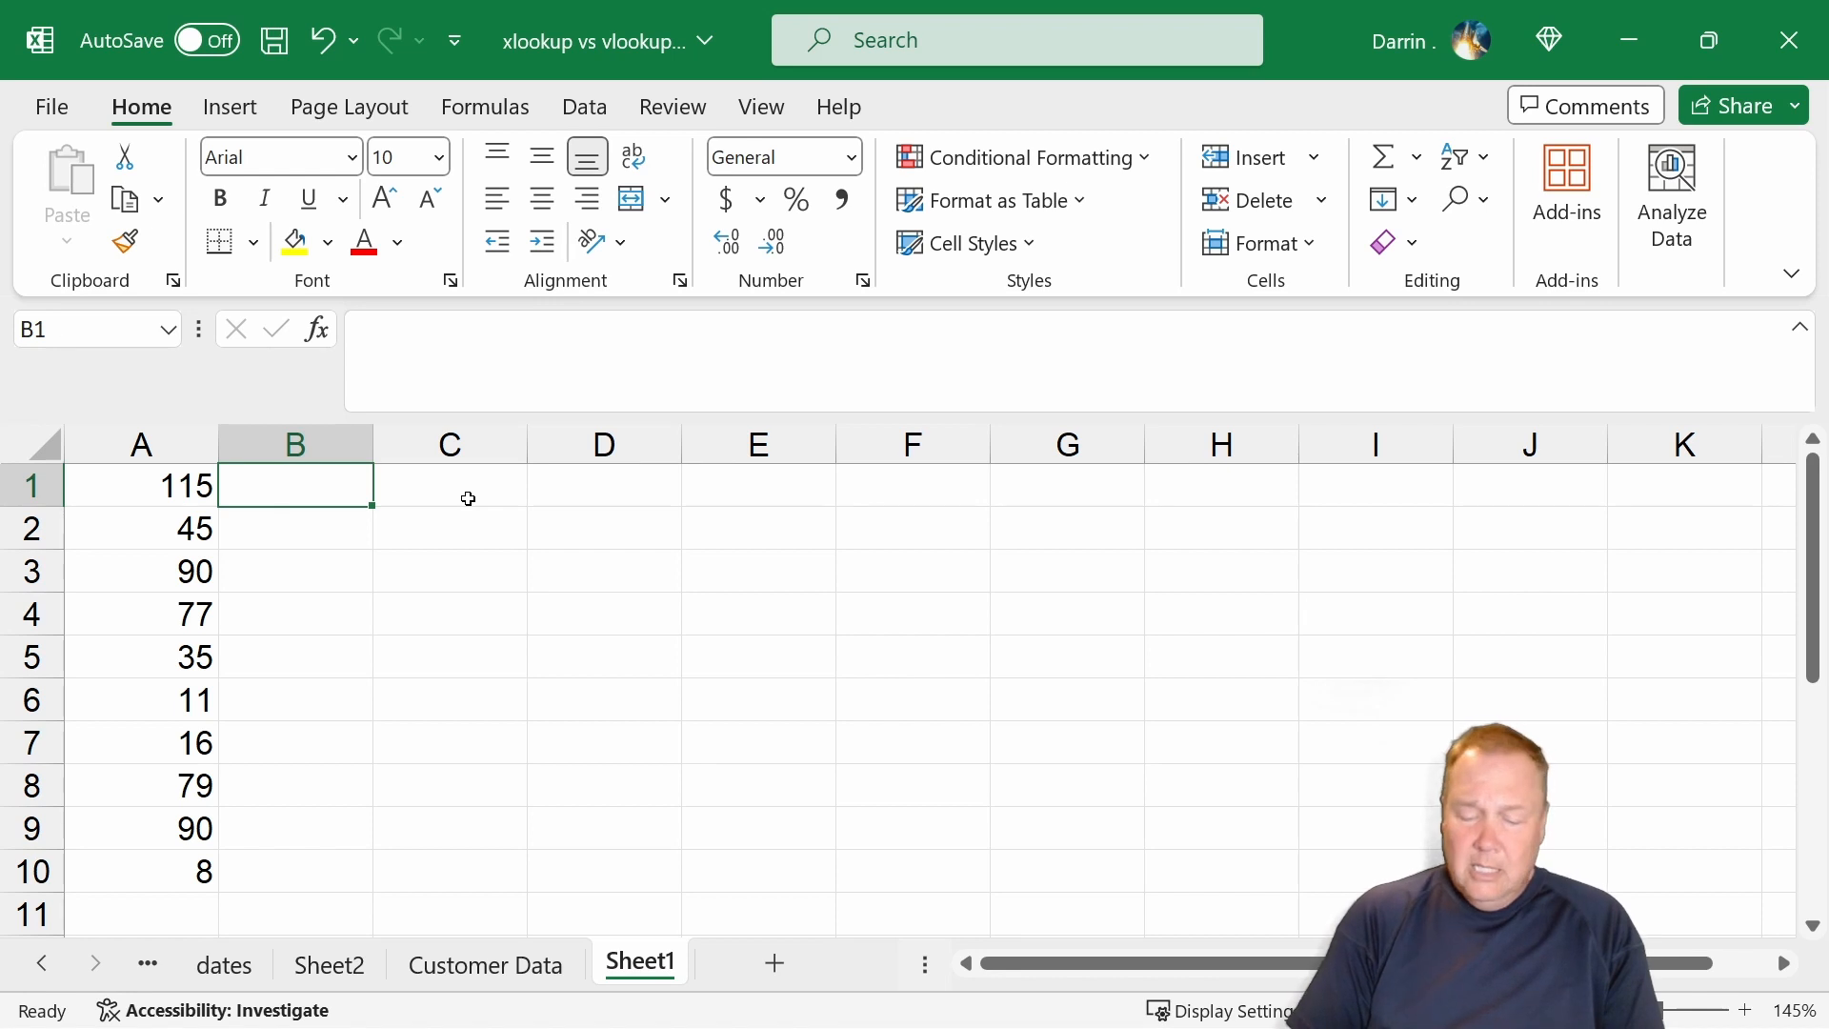
pyautogui.click(172, 499)
pyautogui.write('15')
pyautogui.press('Return')
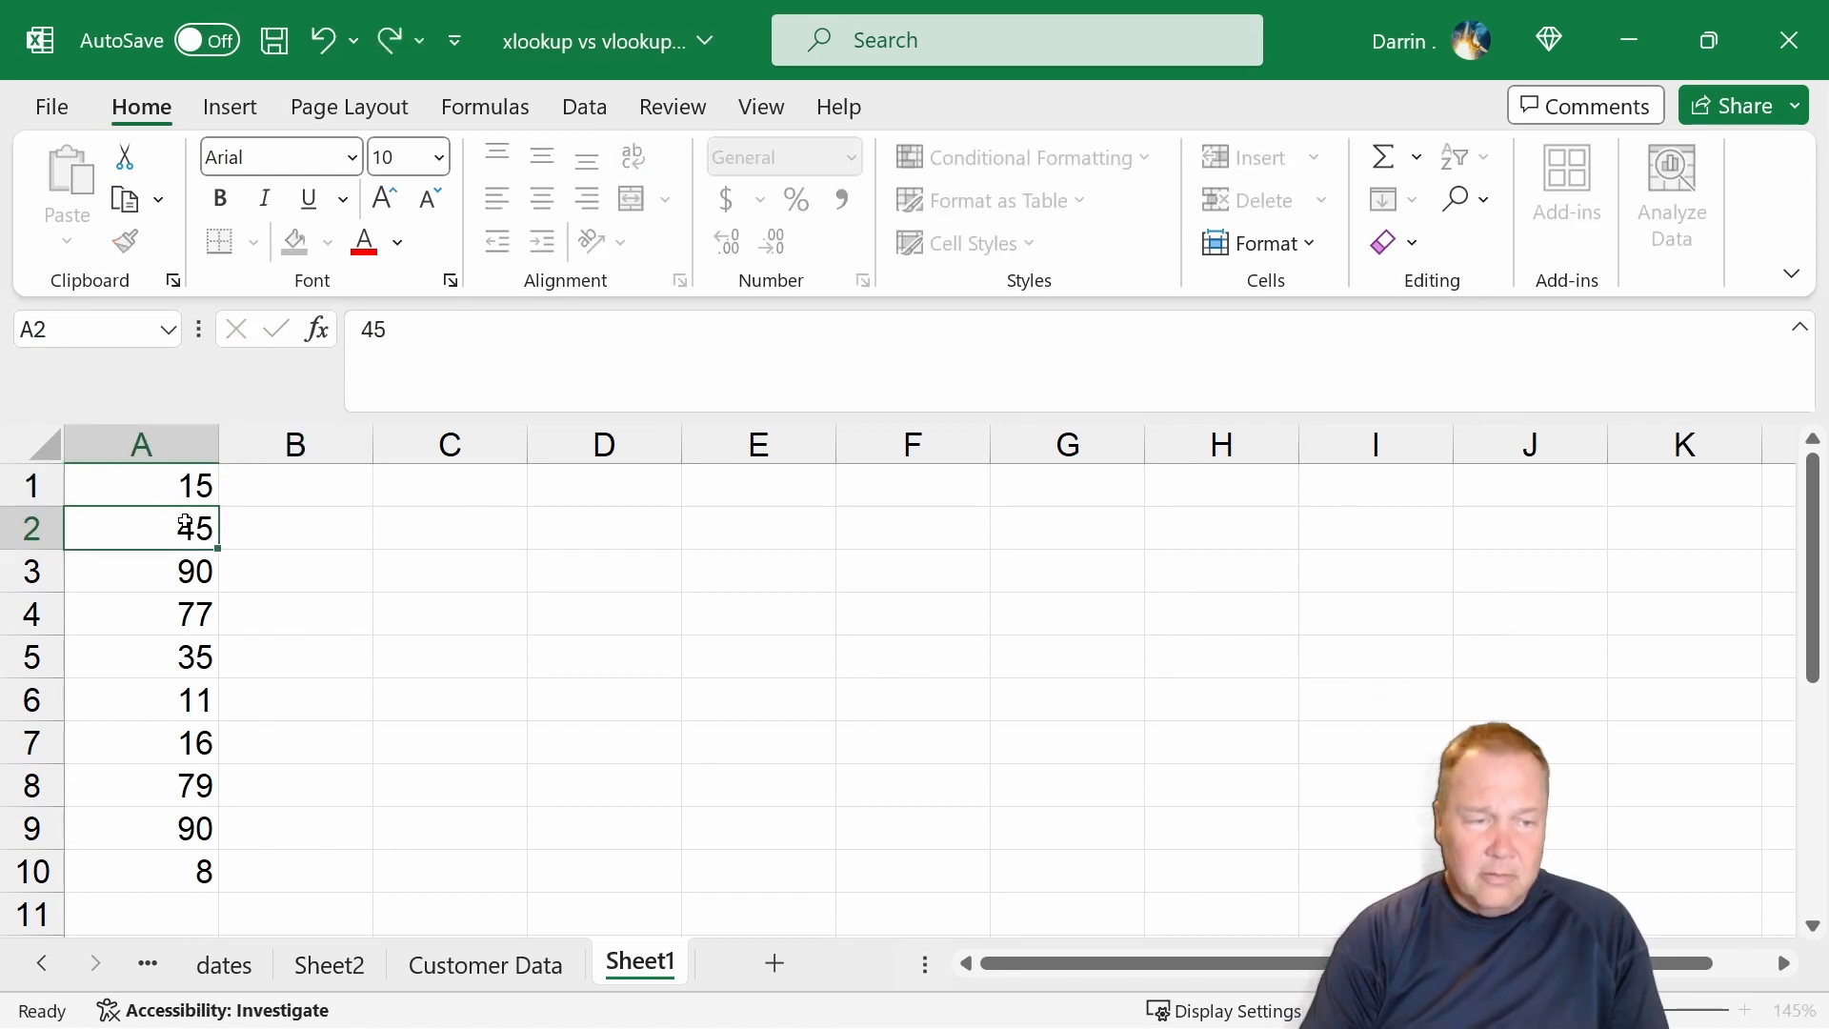
# Start an XLOOKUP formula in cell B1 of Sheet1 with A1 as the lookup value
pyautogui.click(273, 482)
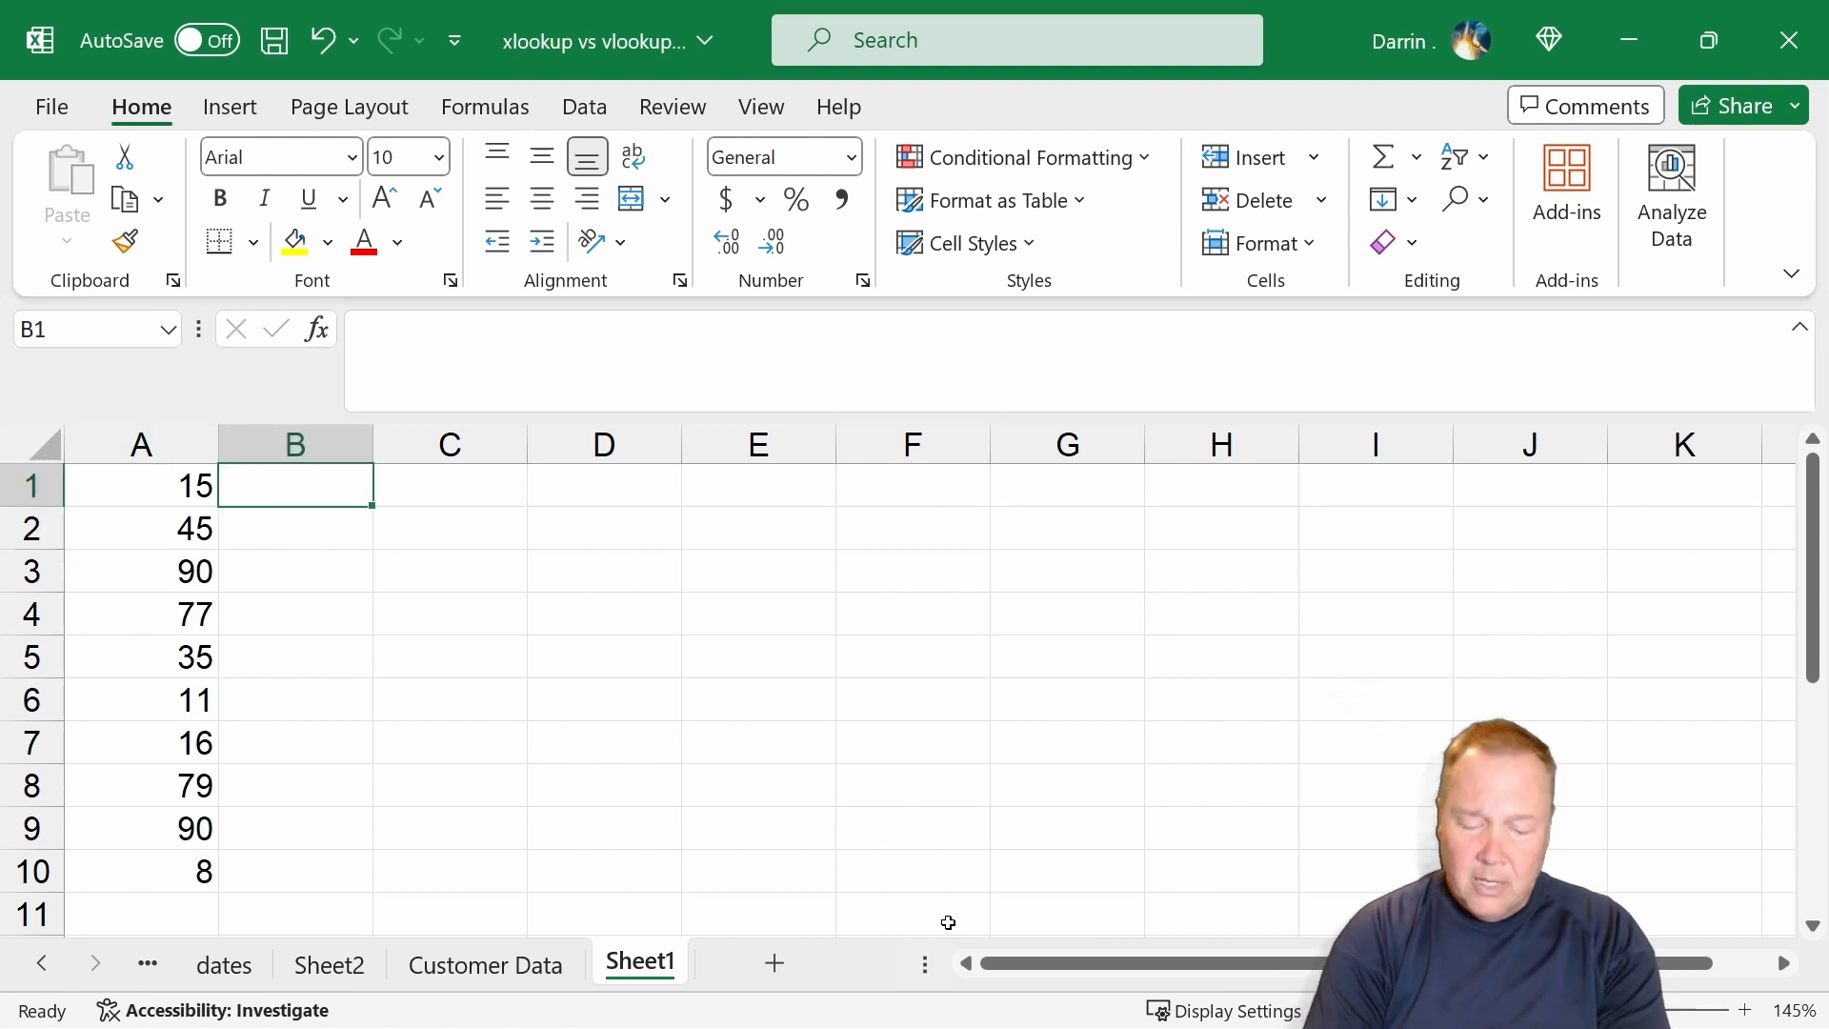
pyautogui.write('=')
pyautogui.press('Escape')
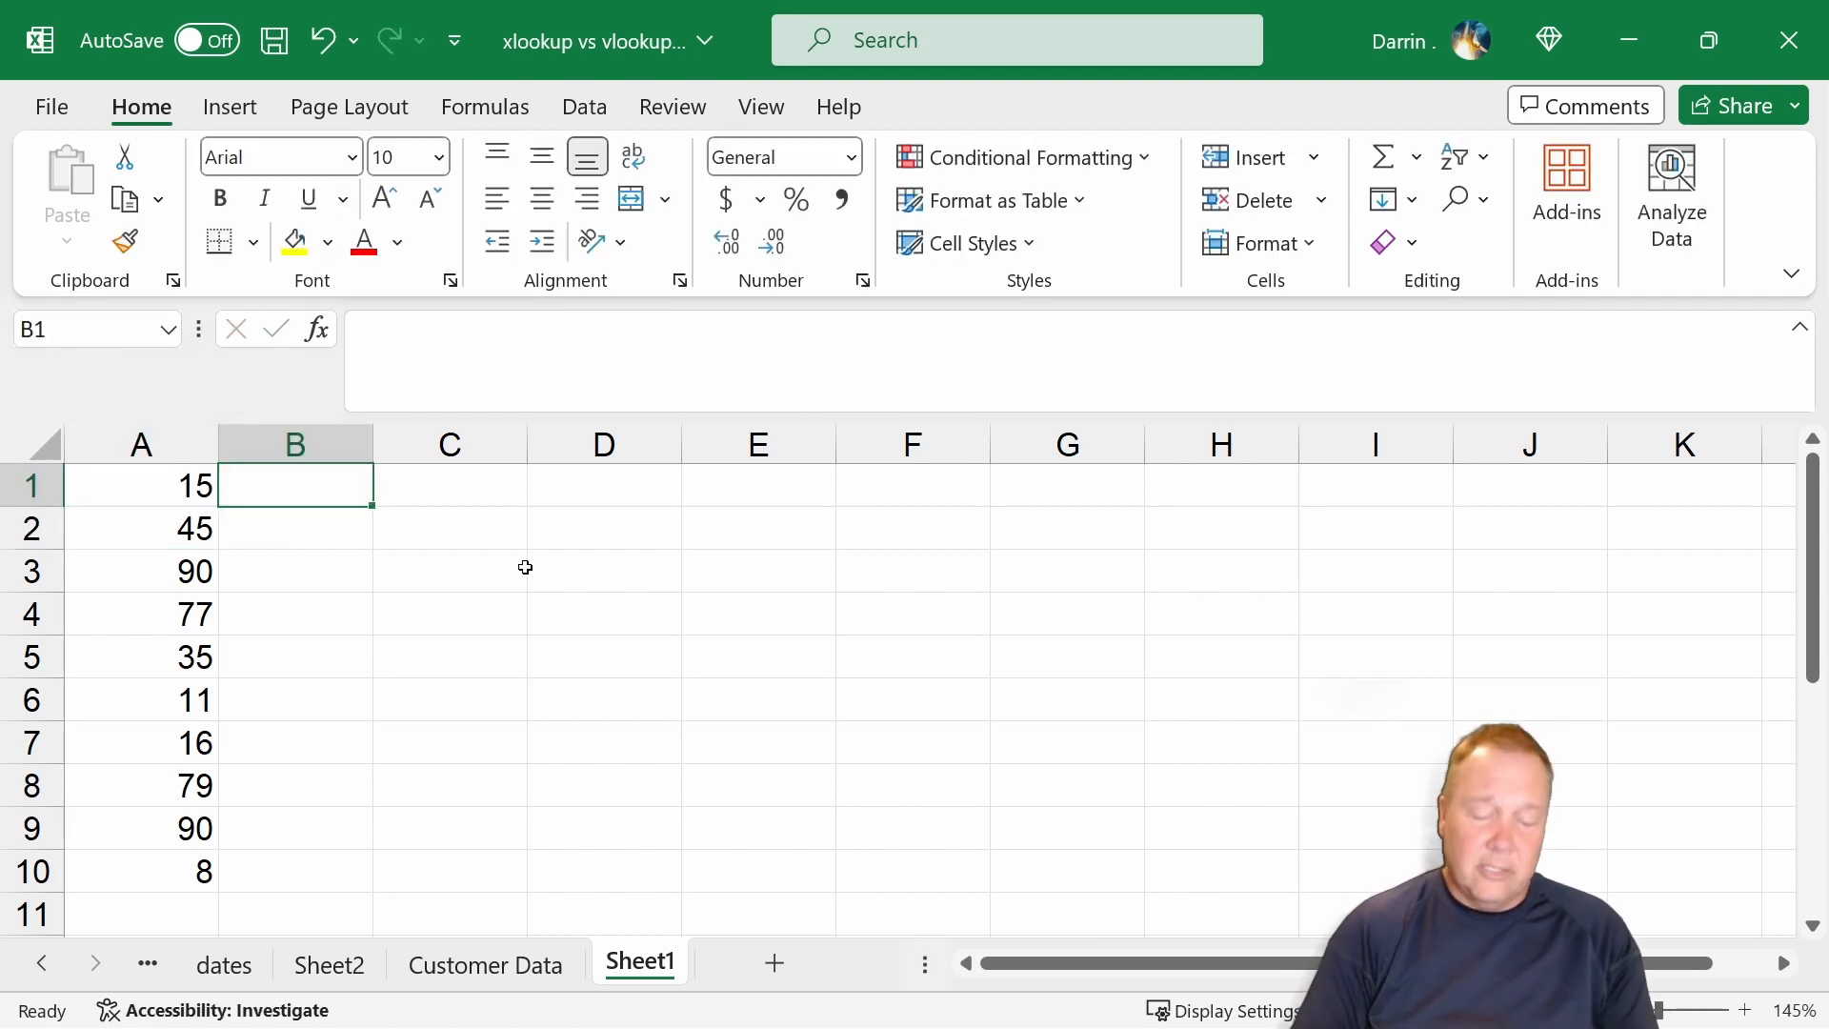
pyautogui.write('=')
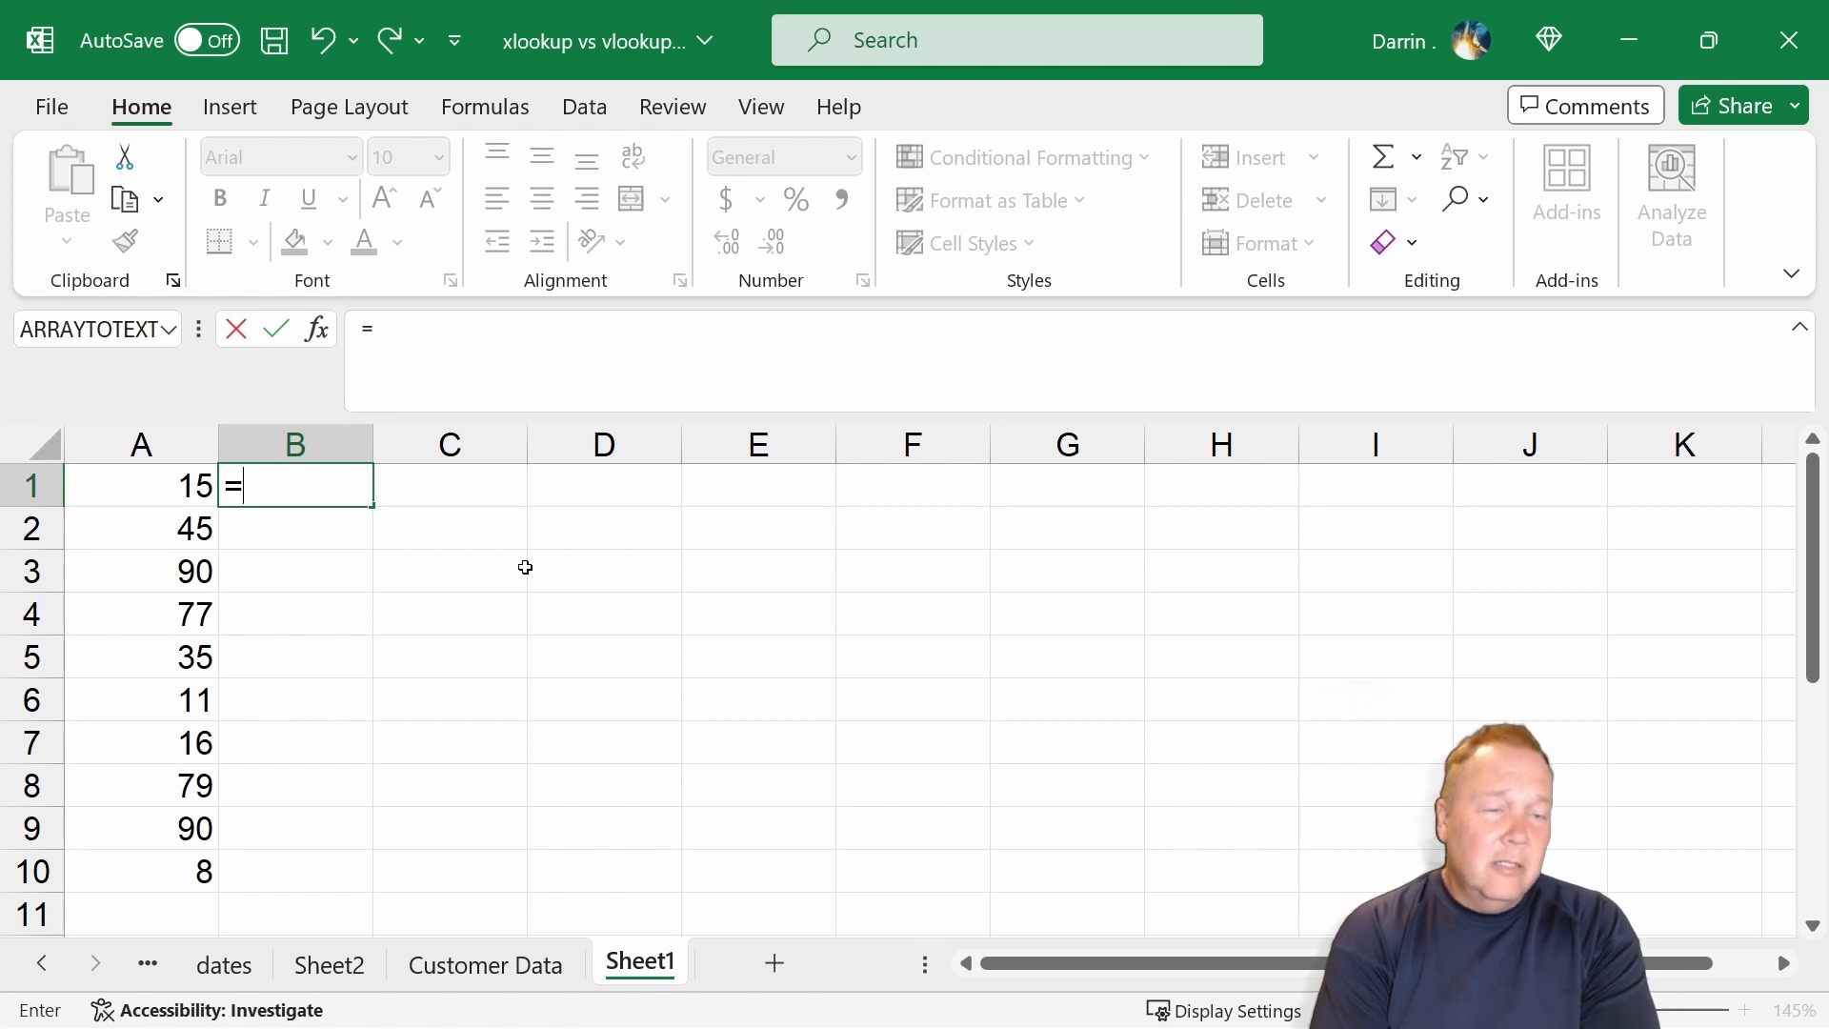
pyautogui.write('xlookup')
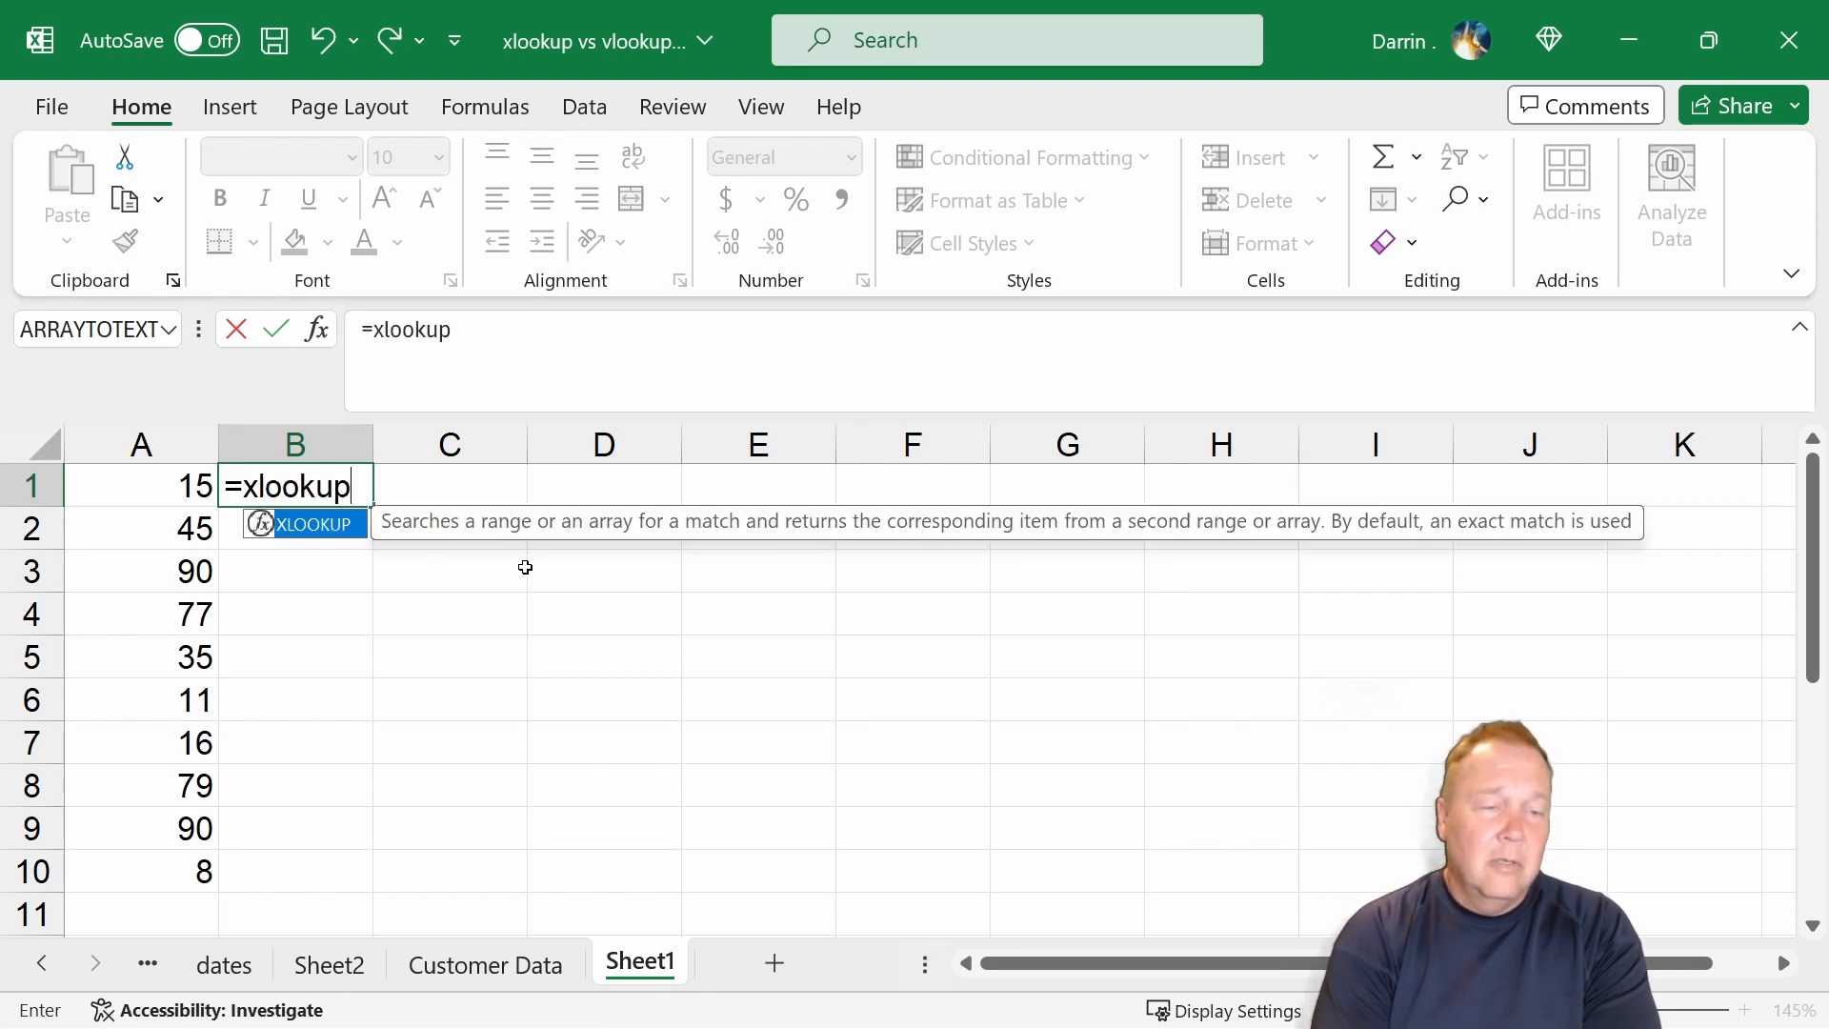
pyautogui.write('(')
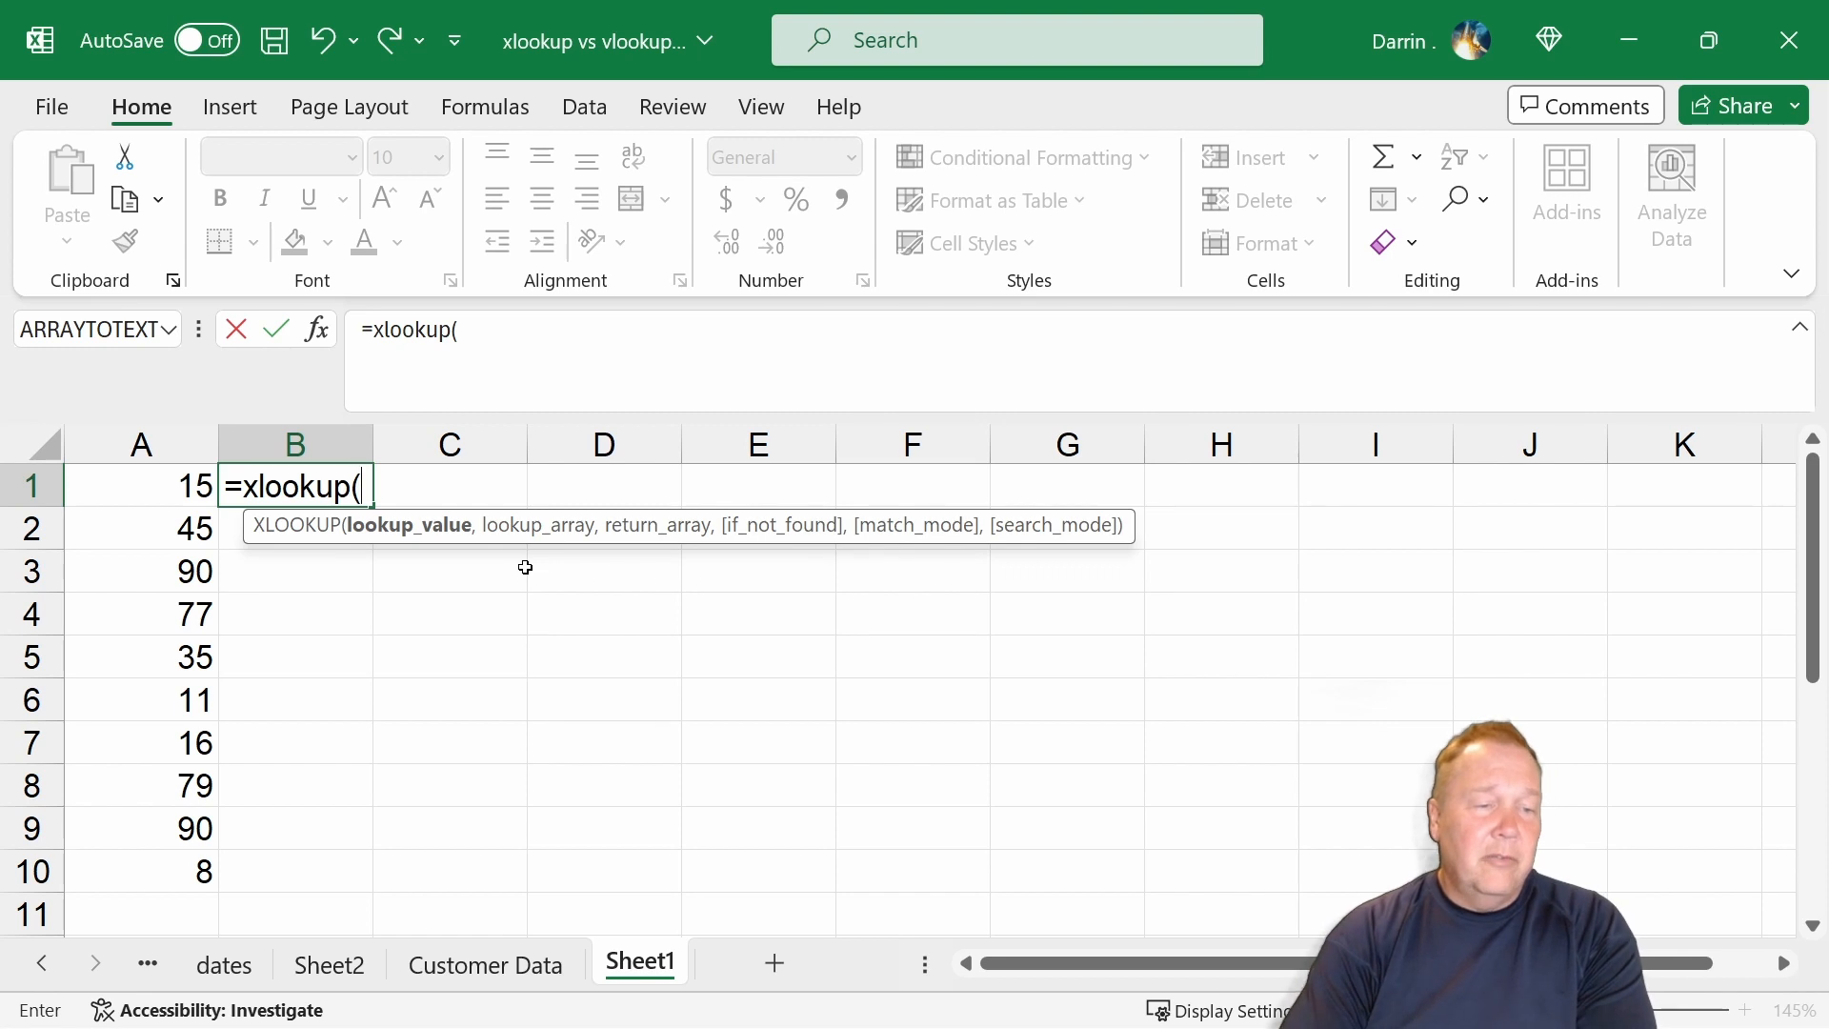
pyautogui.click(181, 486)
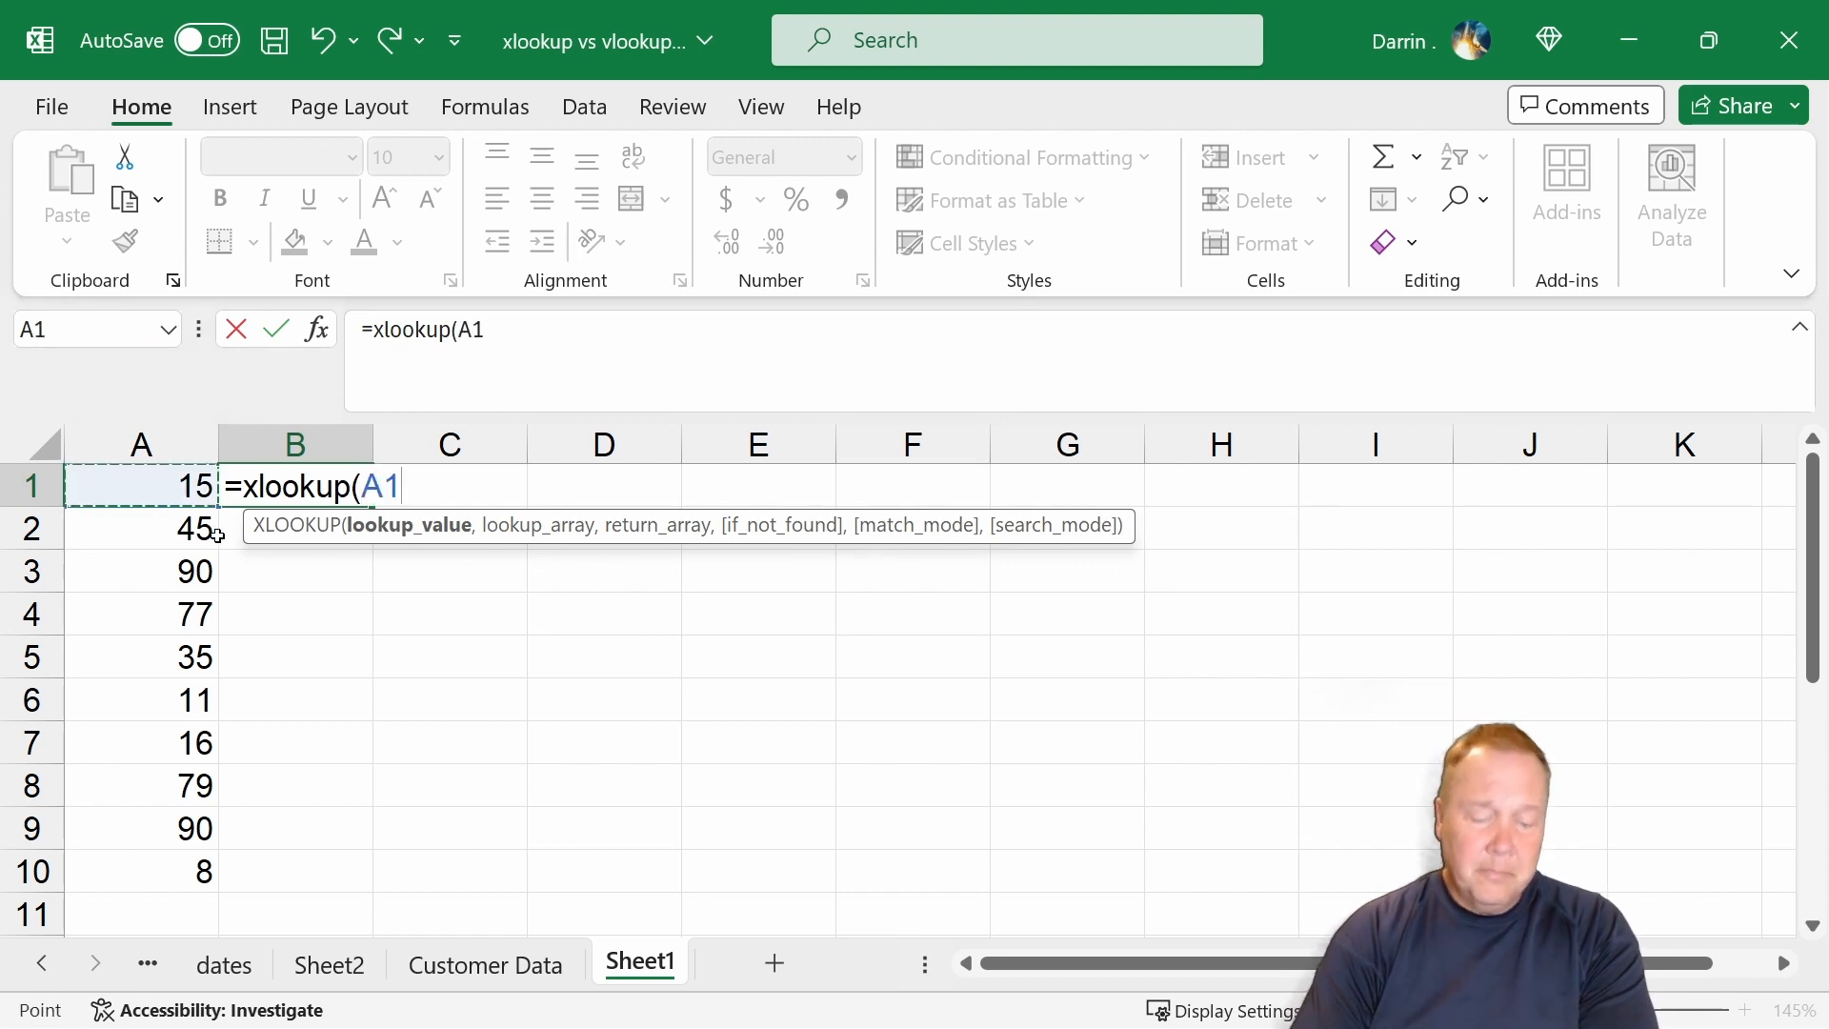
pyautogui.write(',')
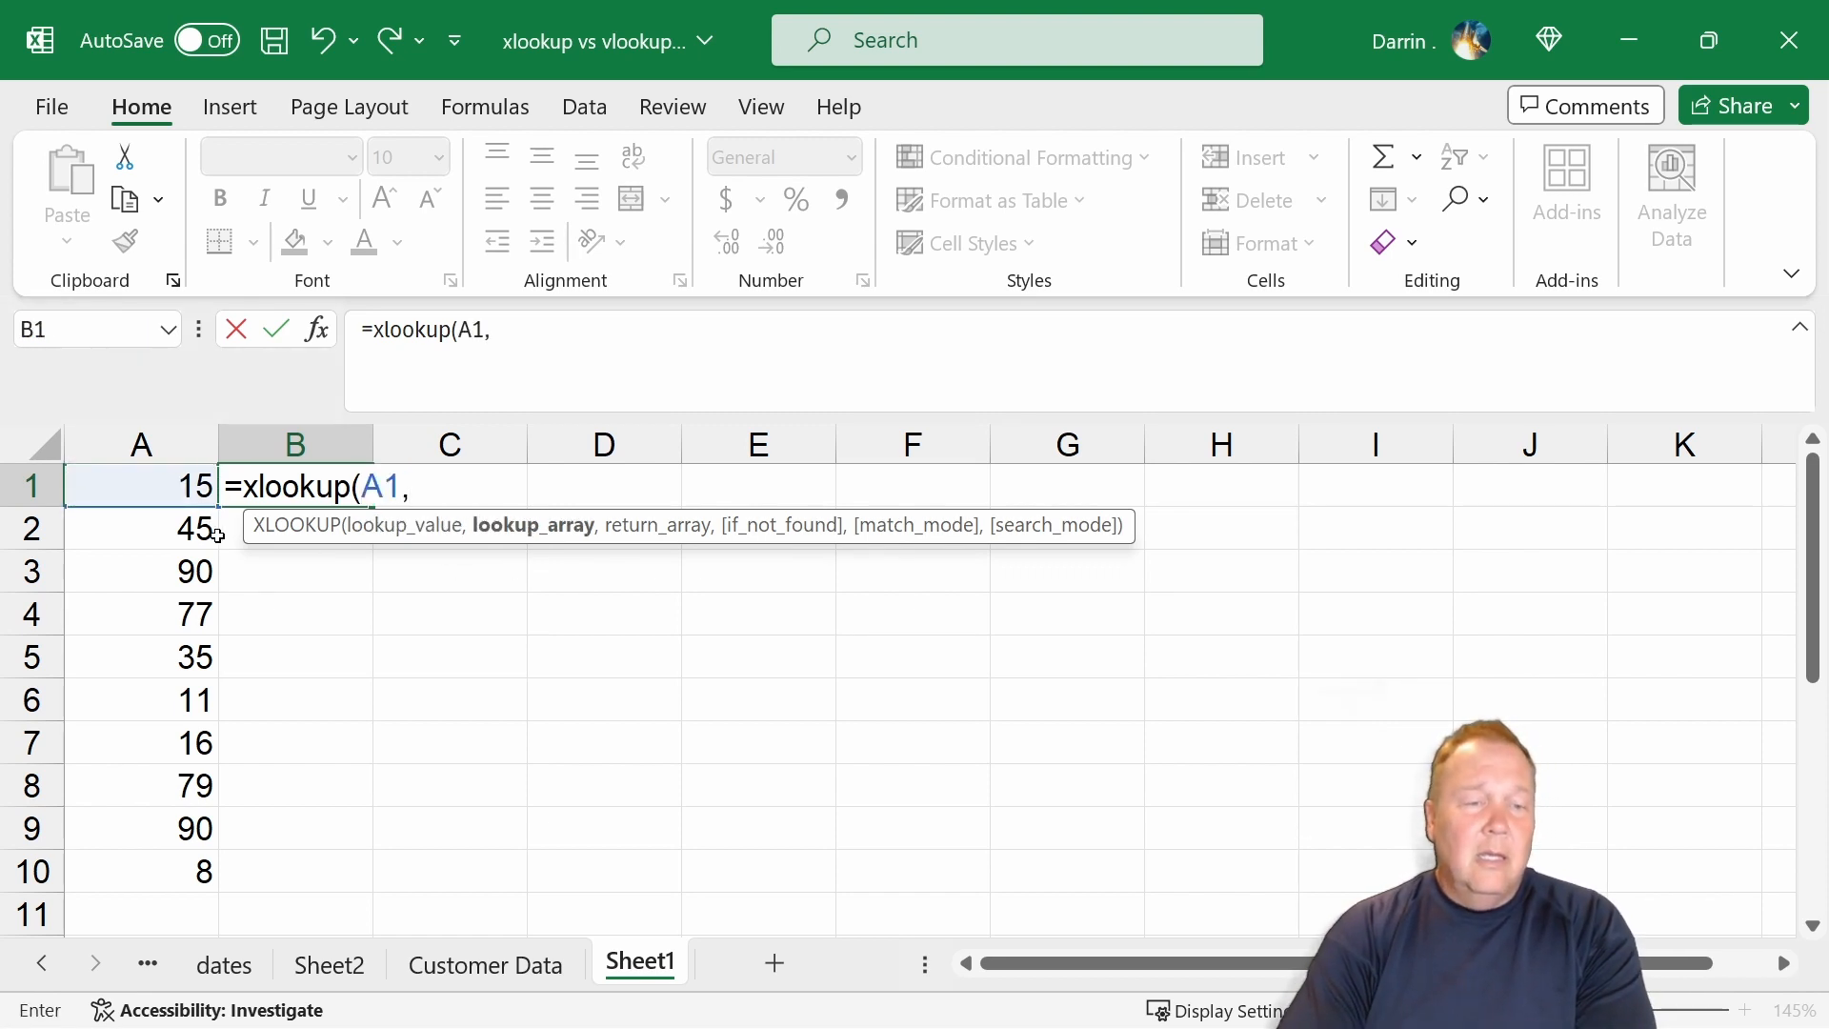
# Use column G of the Customer Data sheet as the lookup array and columns A:F as the return array
pyautogui.click(494, 962)
pyautogui.click(895, 444)
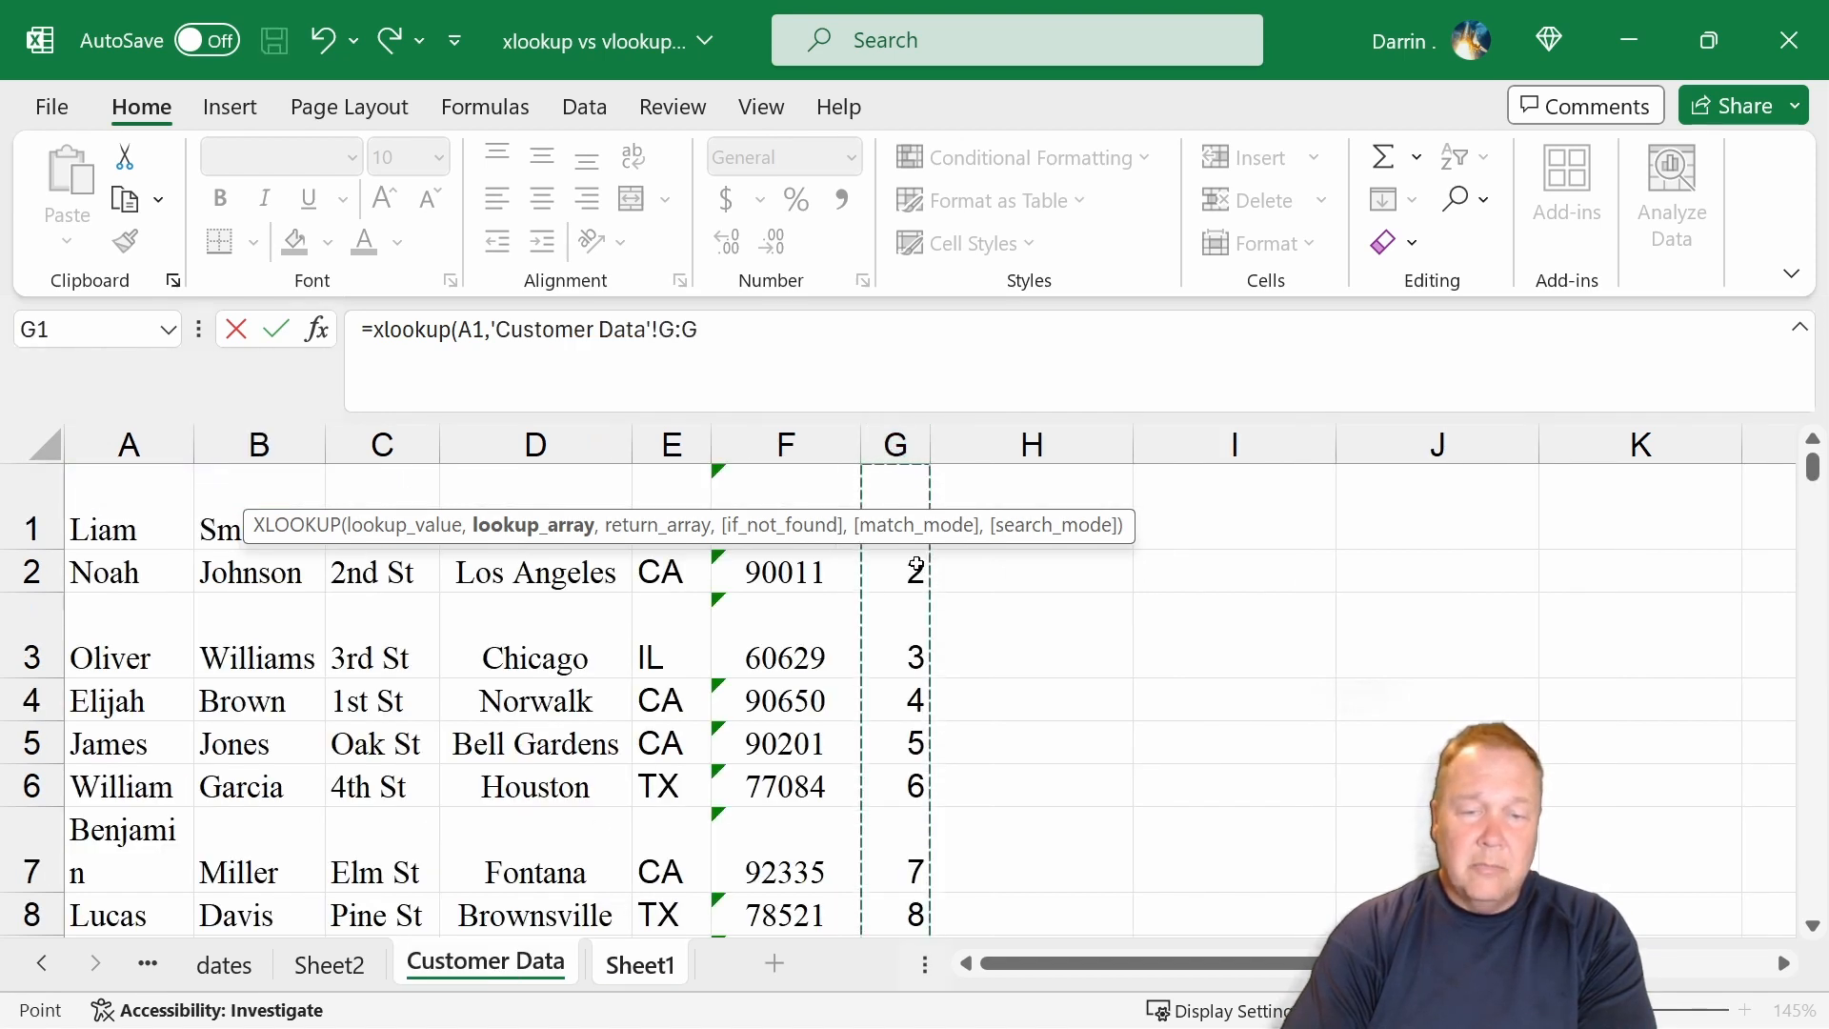
pyautogui.write(',')
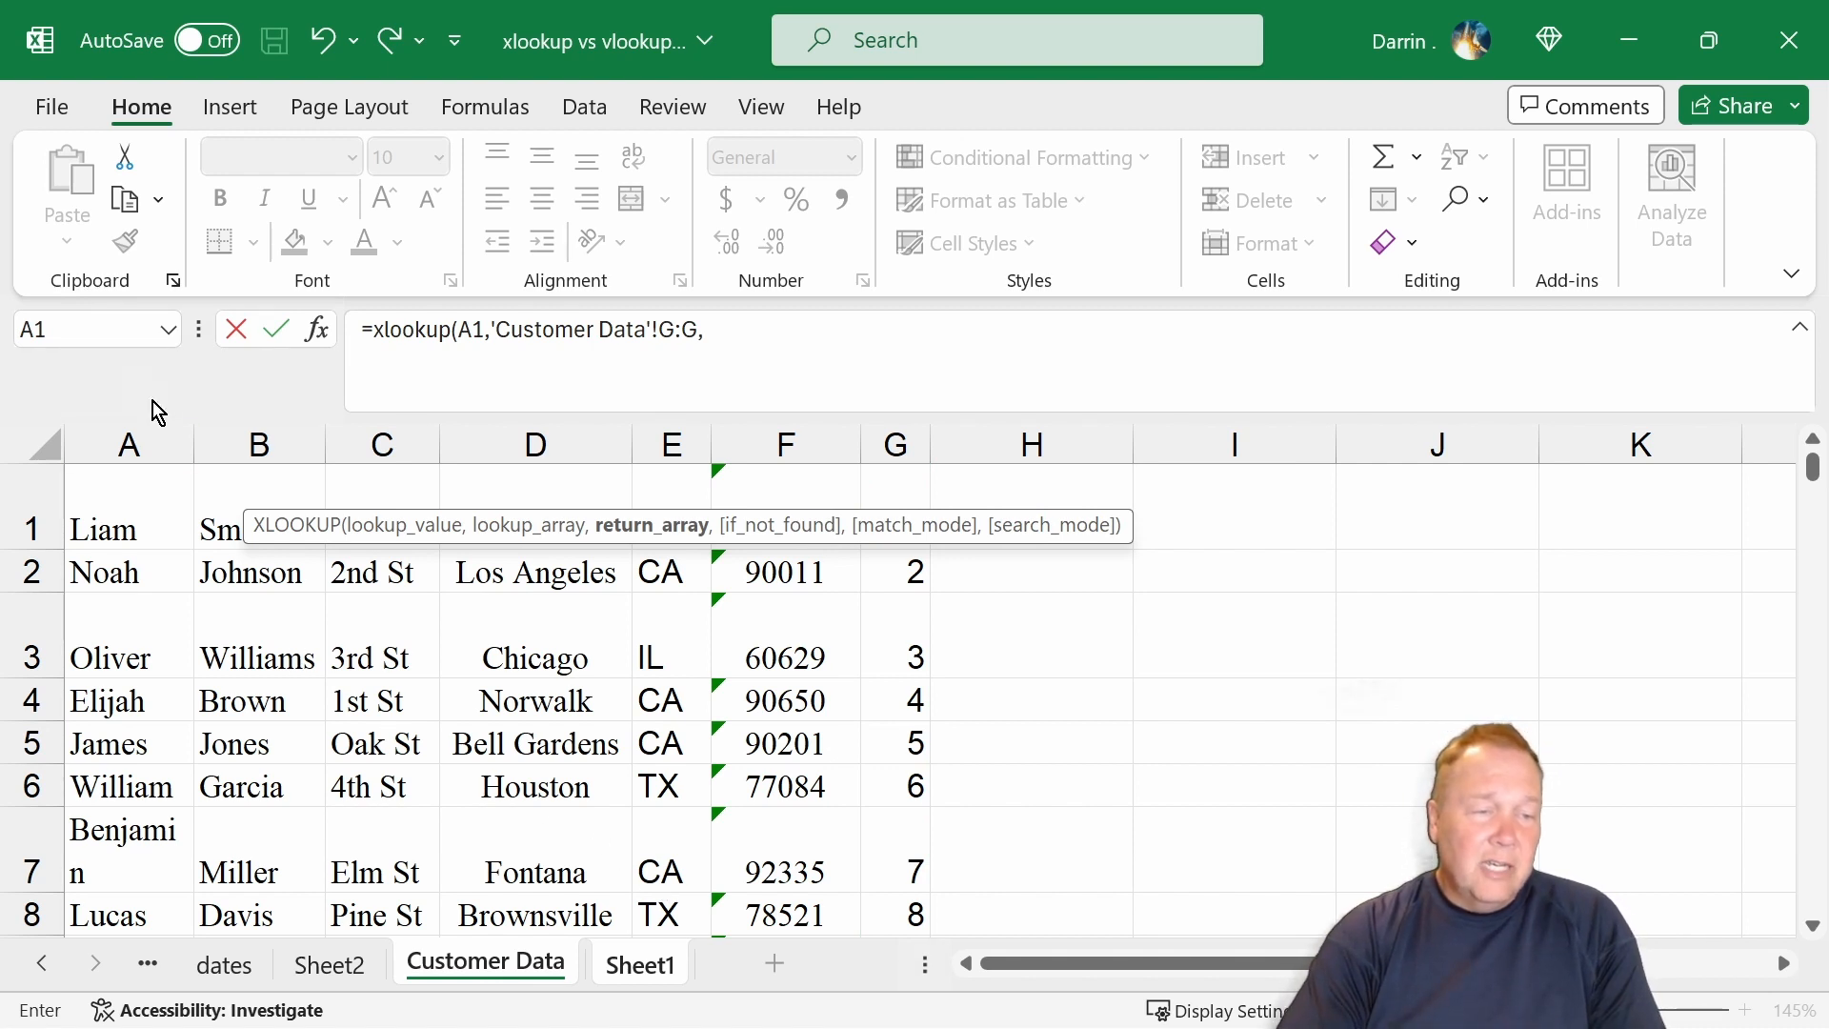
pyautogui.moveTo(132, 440); pyautogui.dragTo(759, 444)
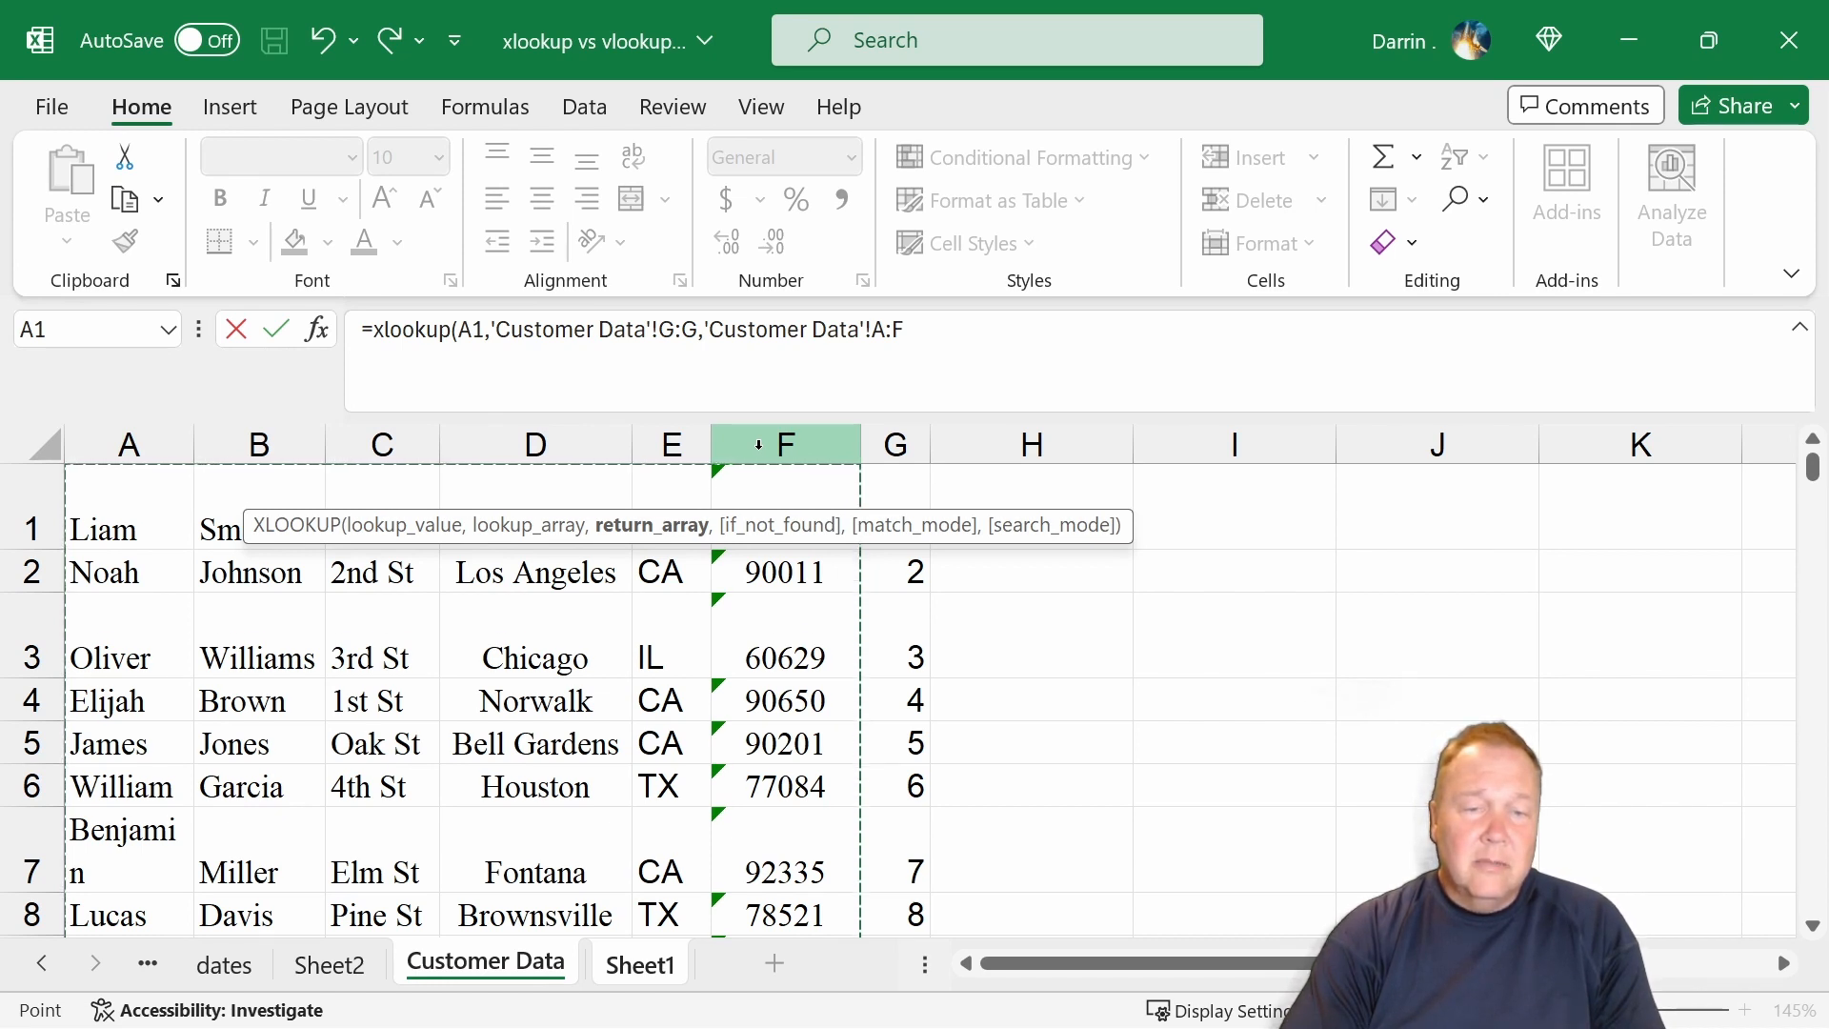
pyautogui.click(913, 329)
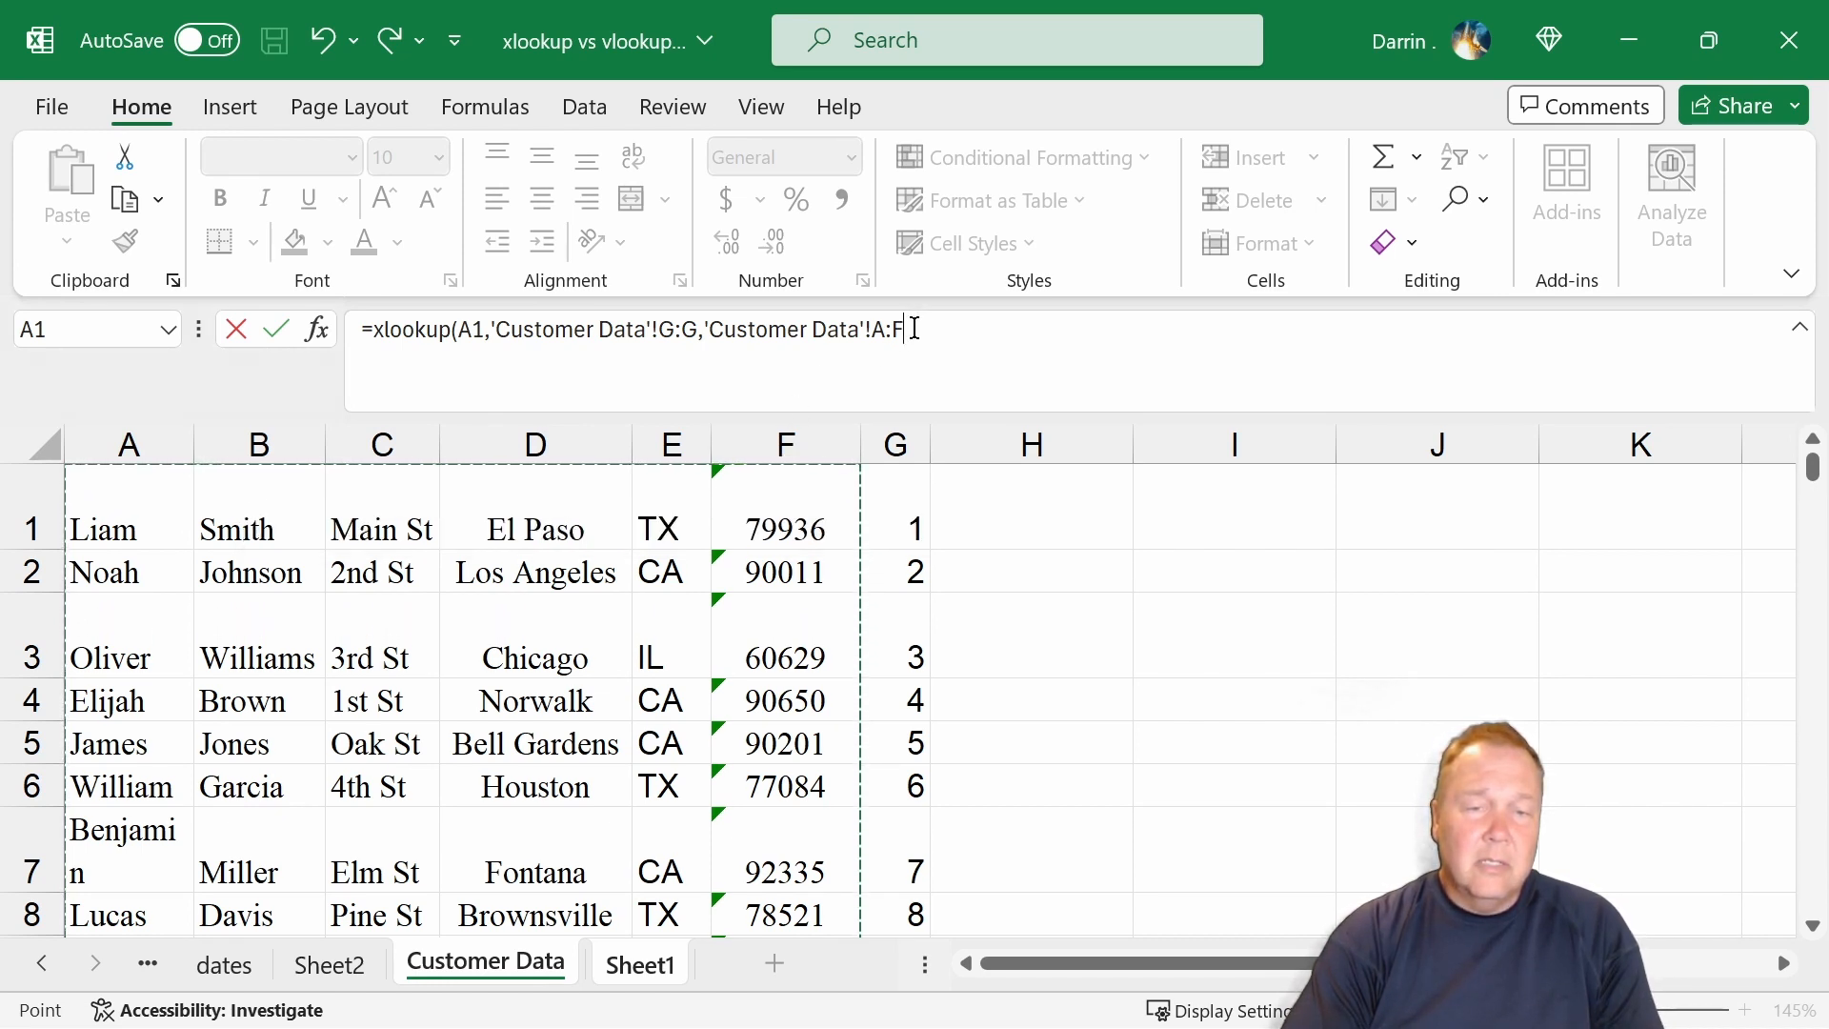
# Add "Customer not found" as the formula's if_not_found text
pyautogui.write(',')
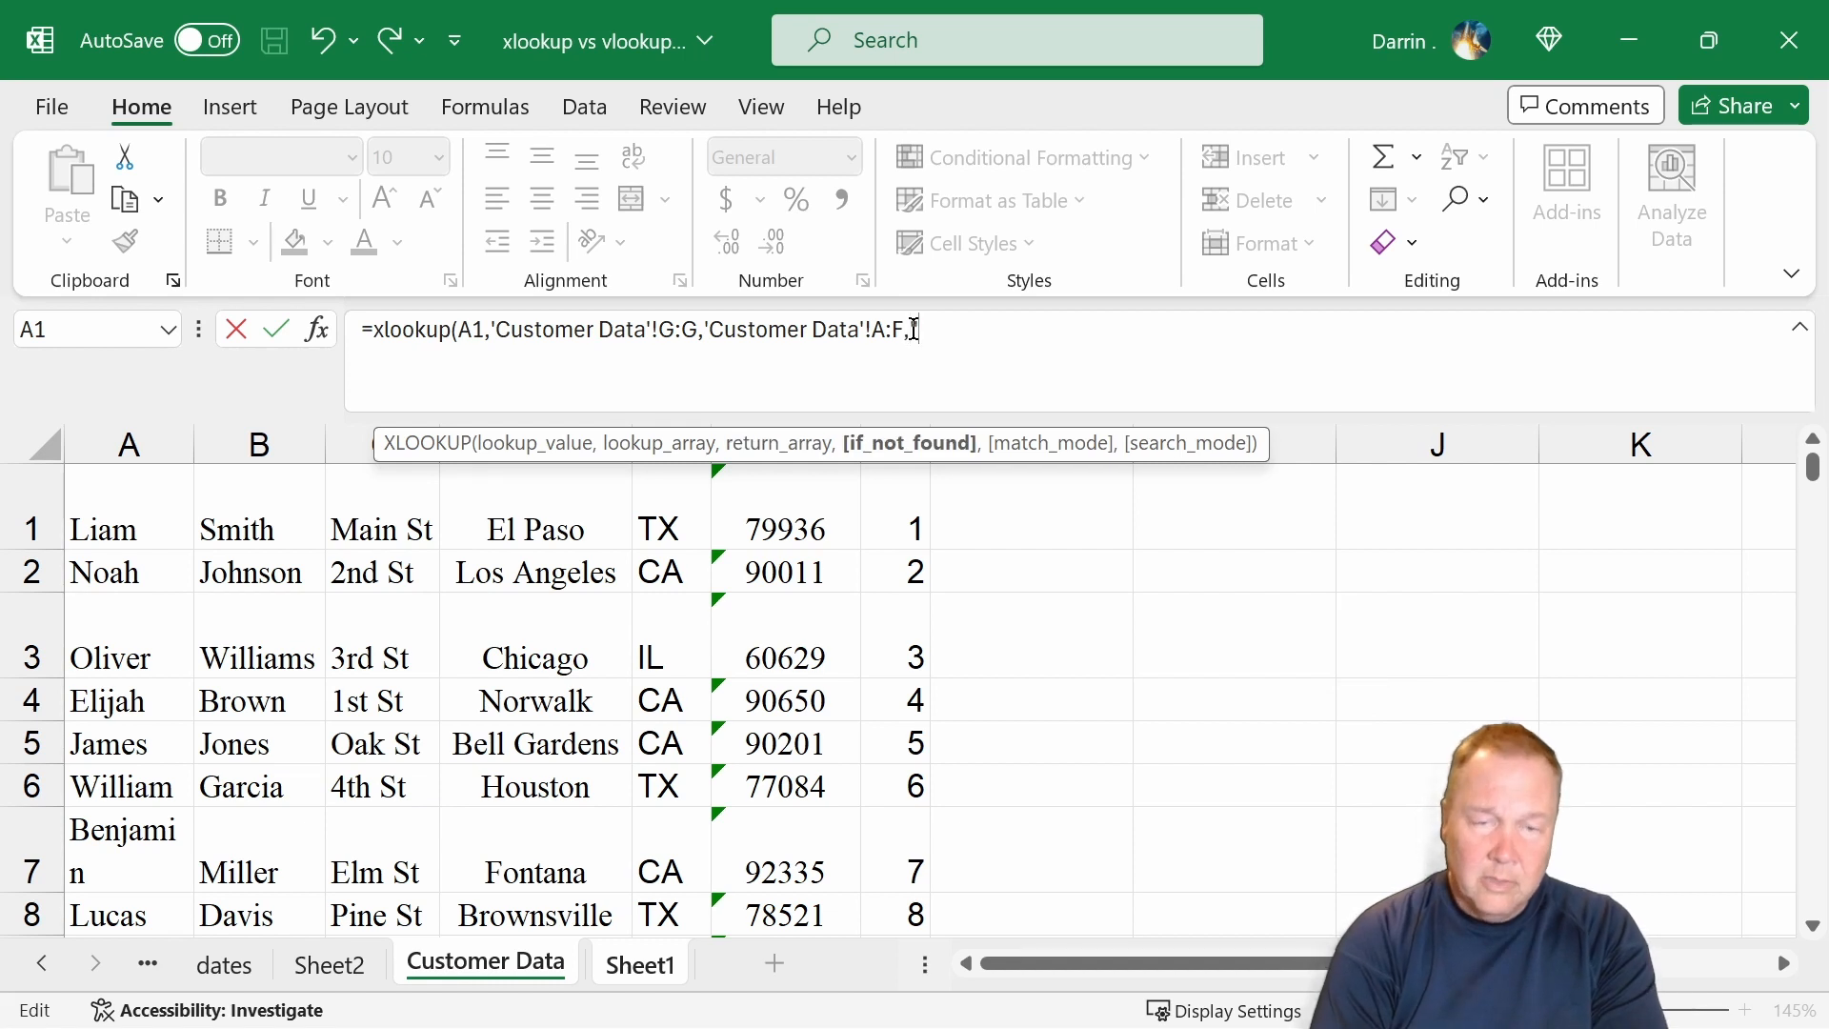
pyautogui.write('"Customer now')
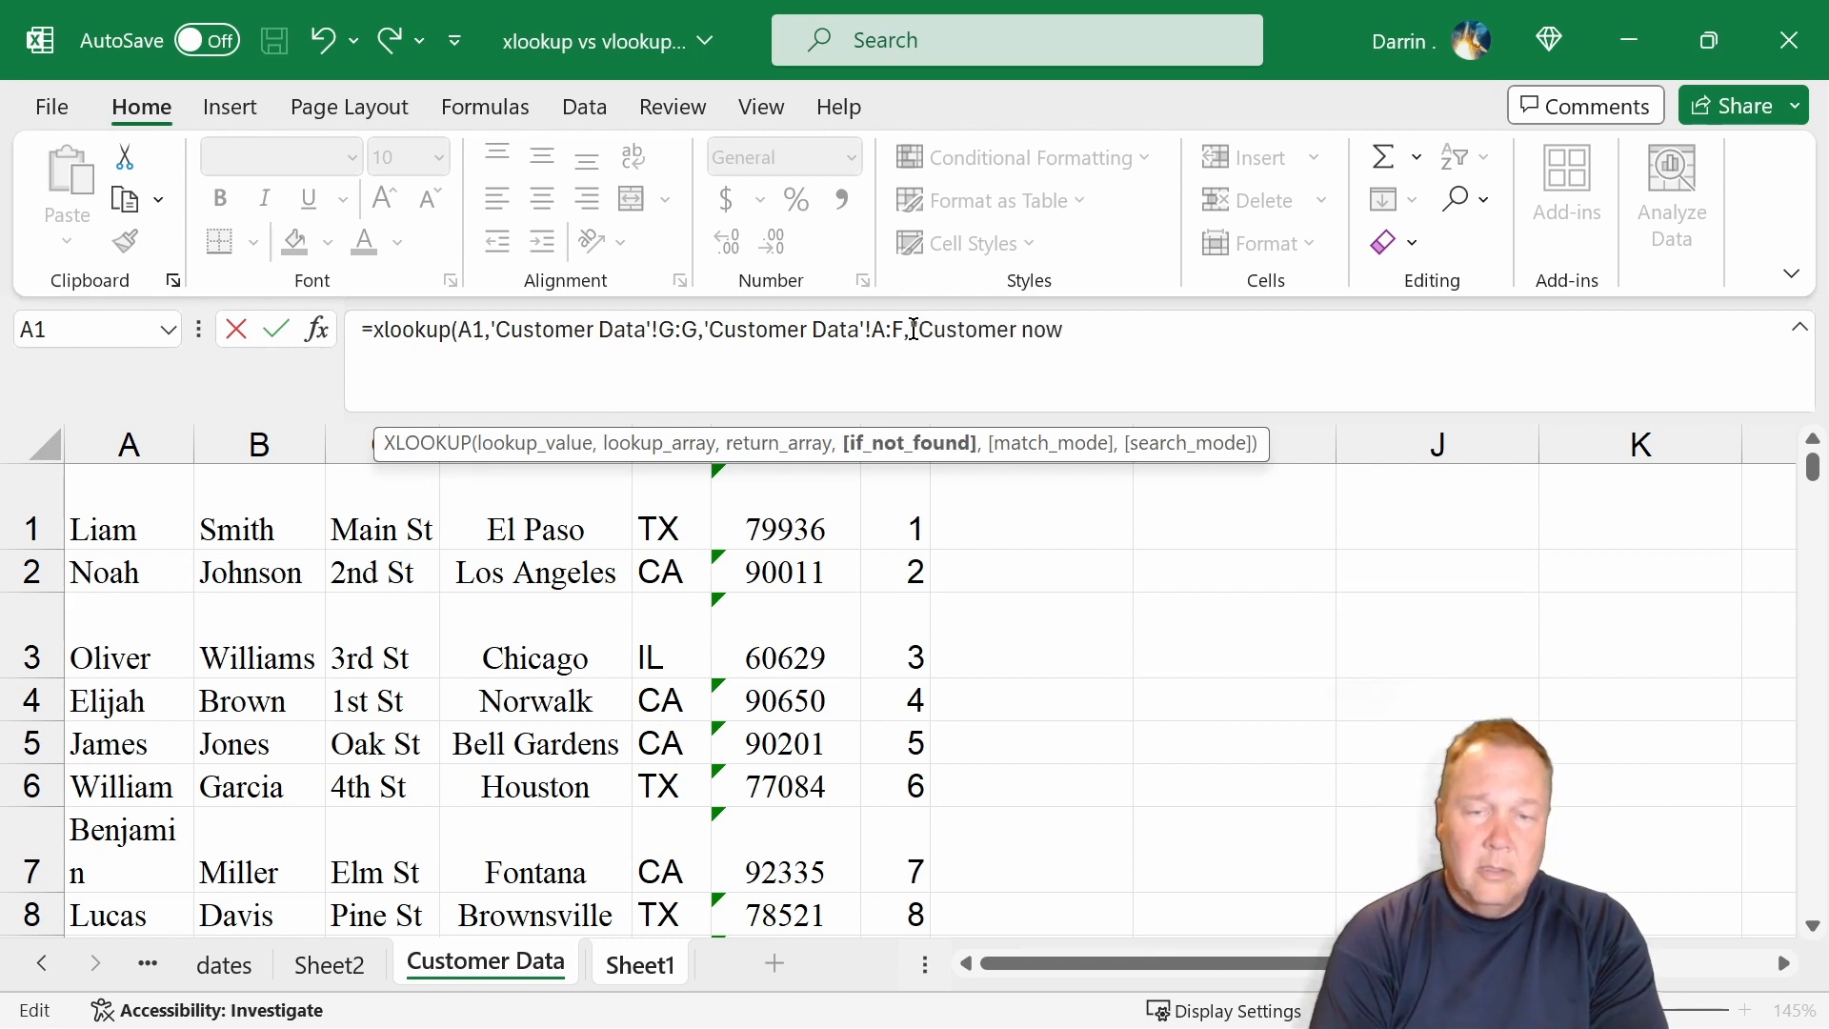
pyautogui.press('BackSpace')
pyautogui.write('t found')
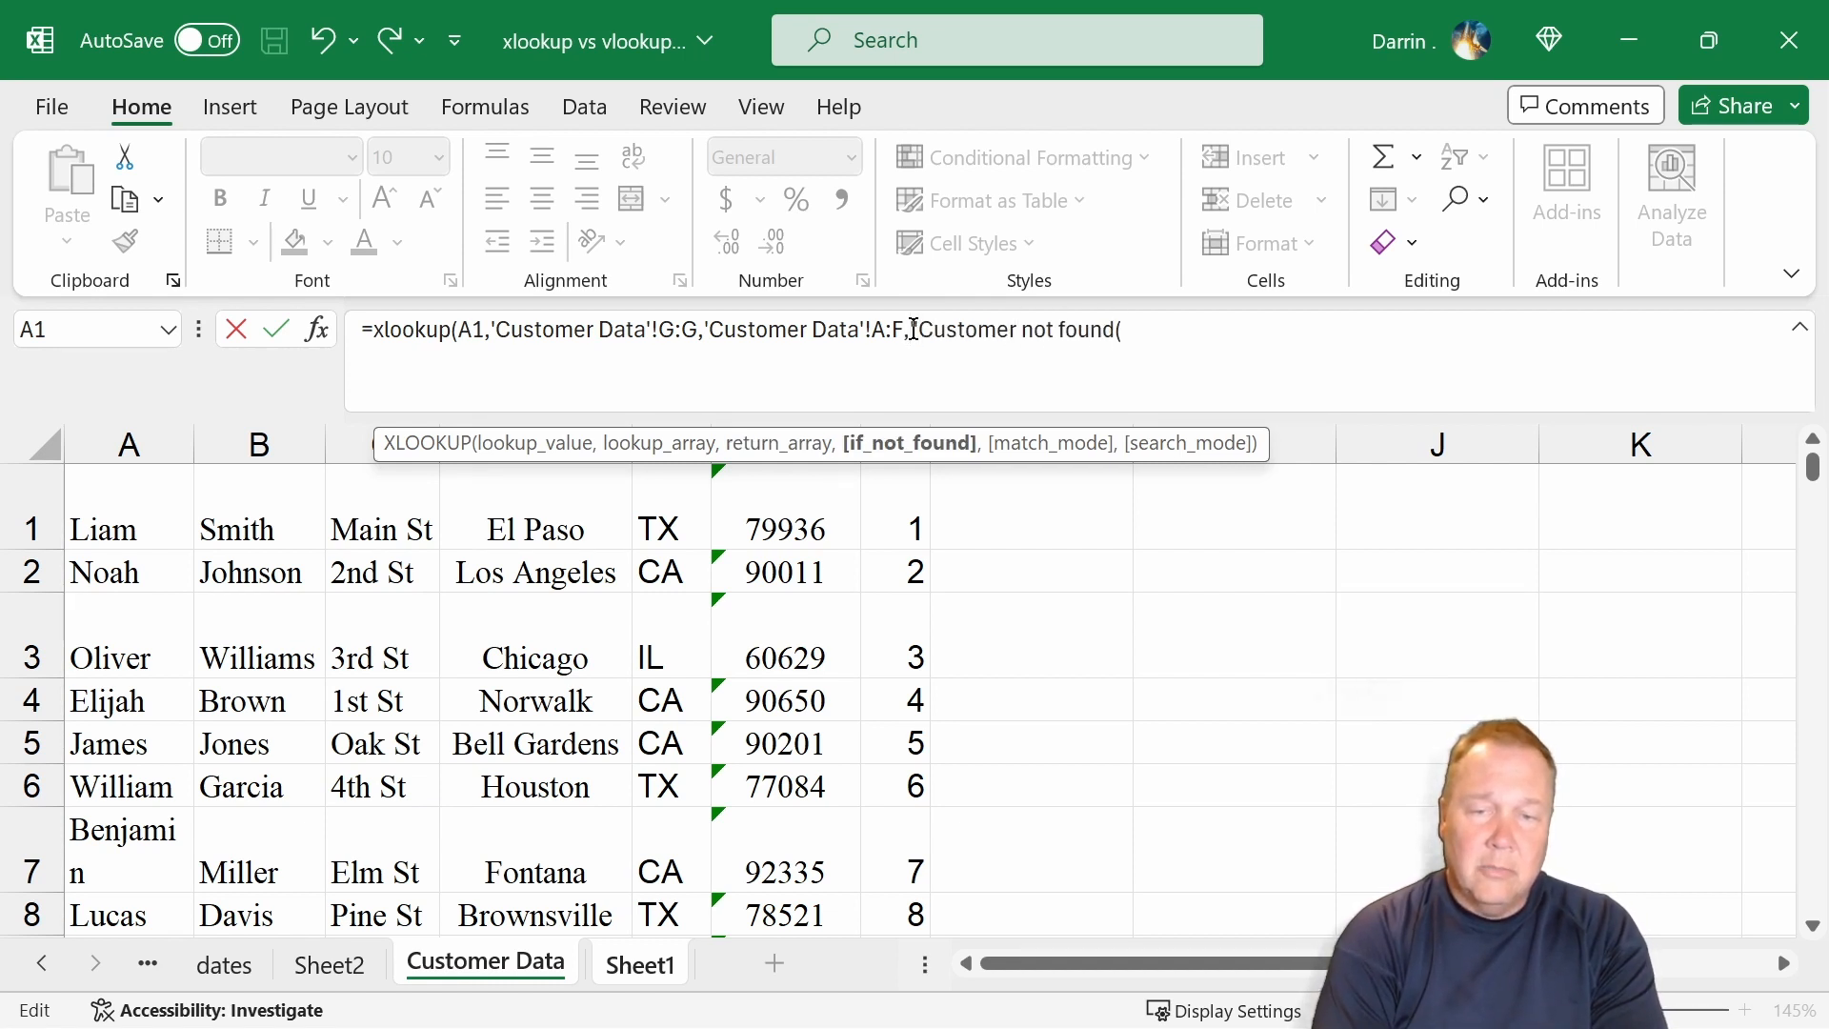
pyautogui.write('"')
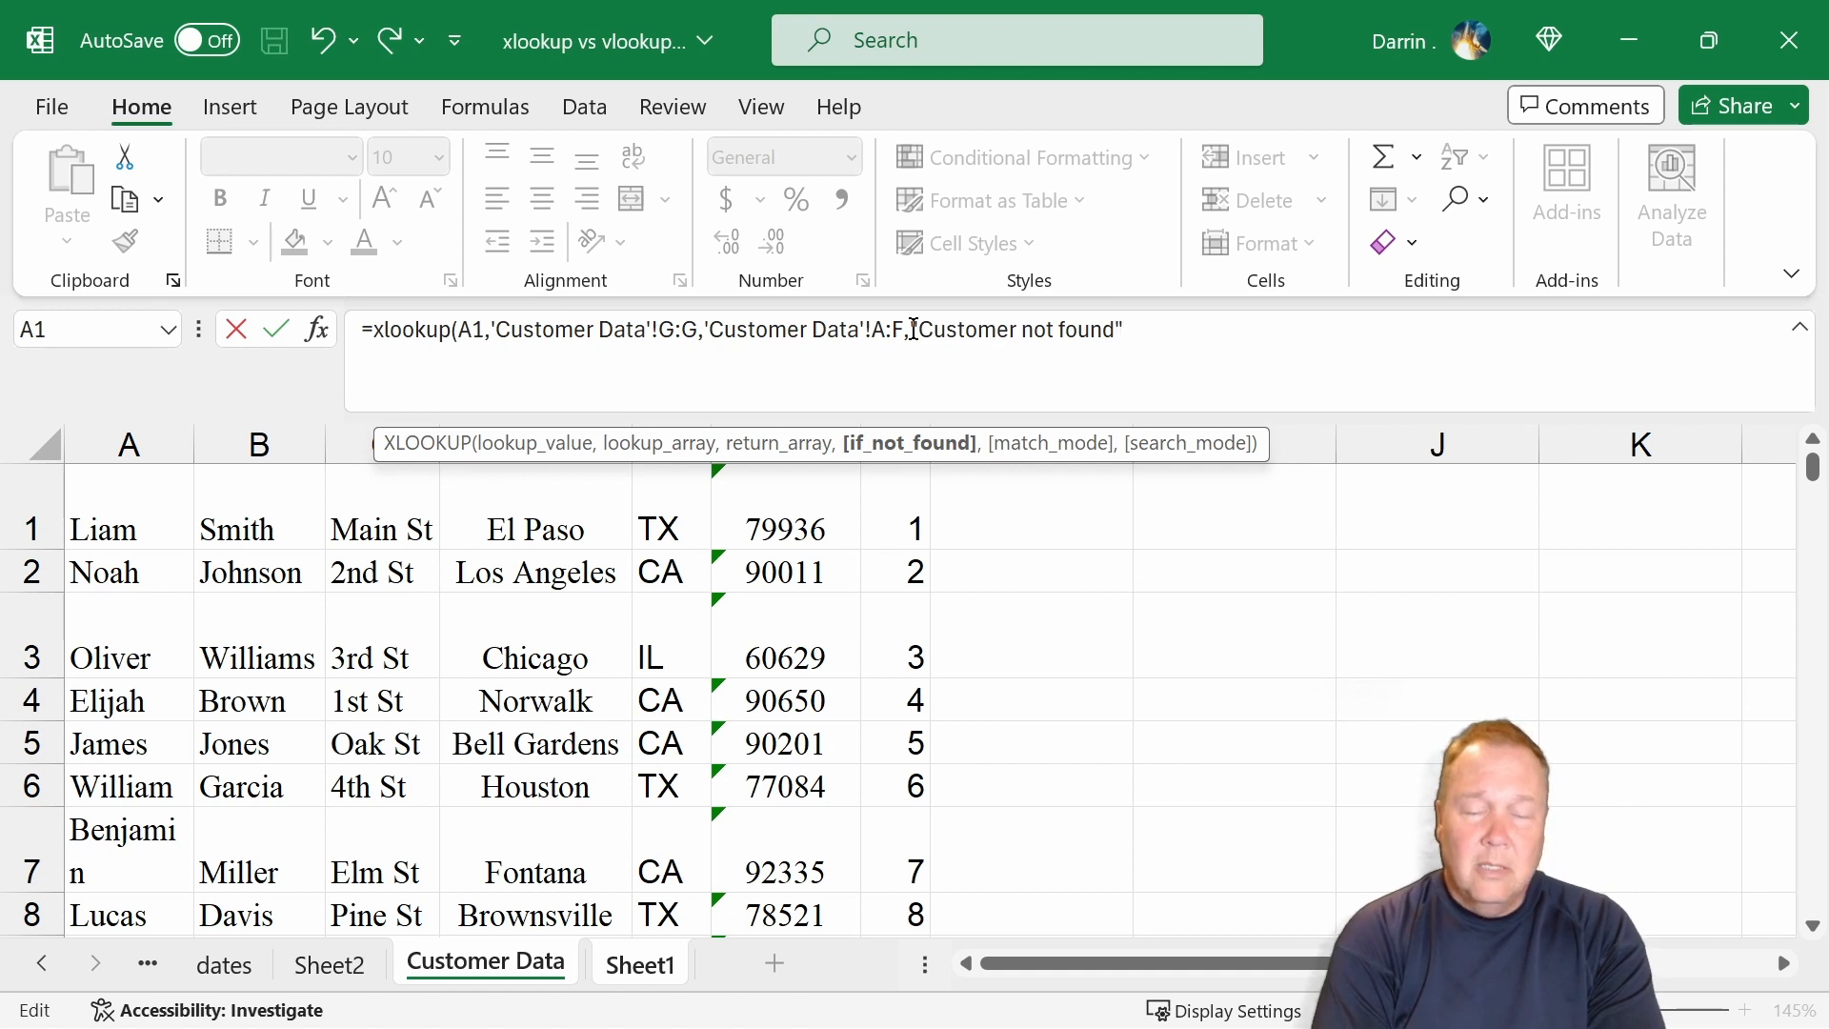
# Finish the XLOOKUP with match mode 0 (exact match) and search mode 1 (first-to-last), and enter it
pyautogui.write(',')
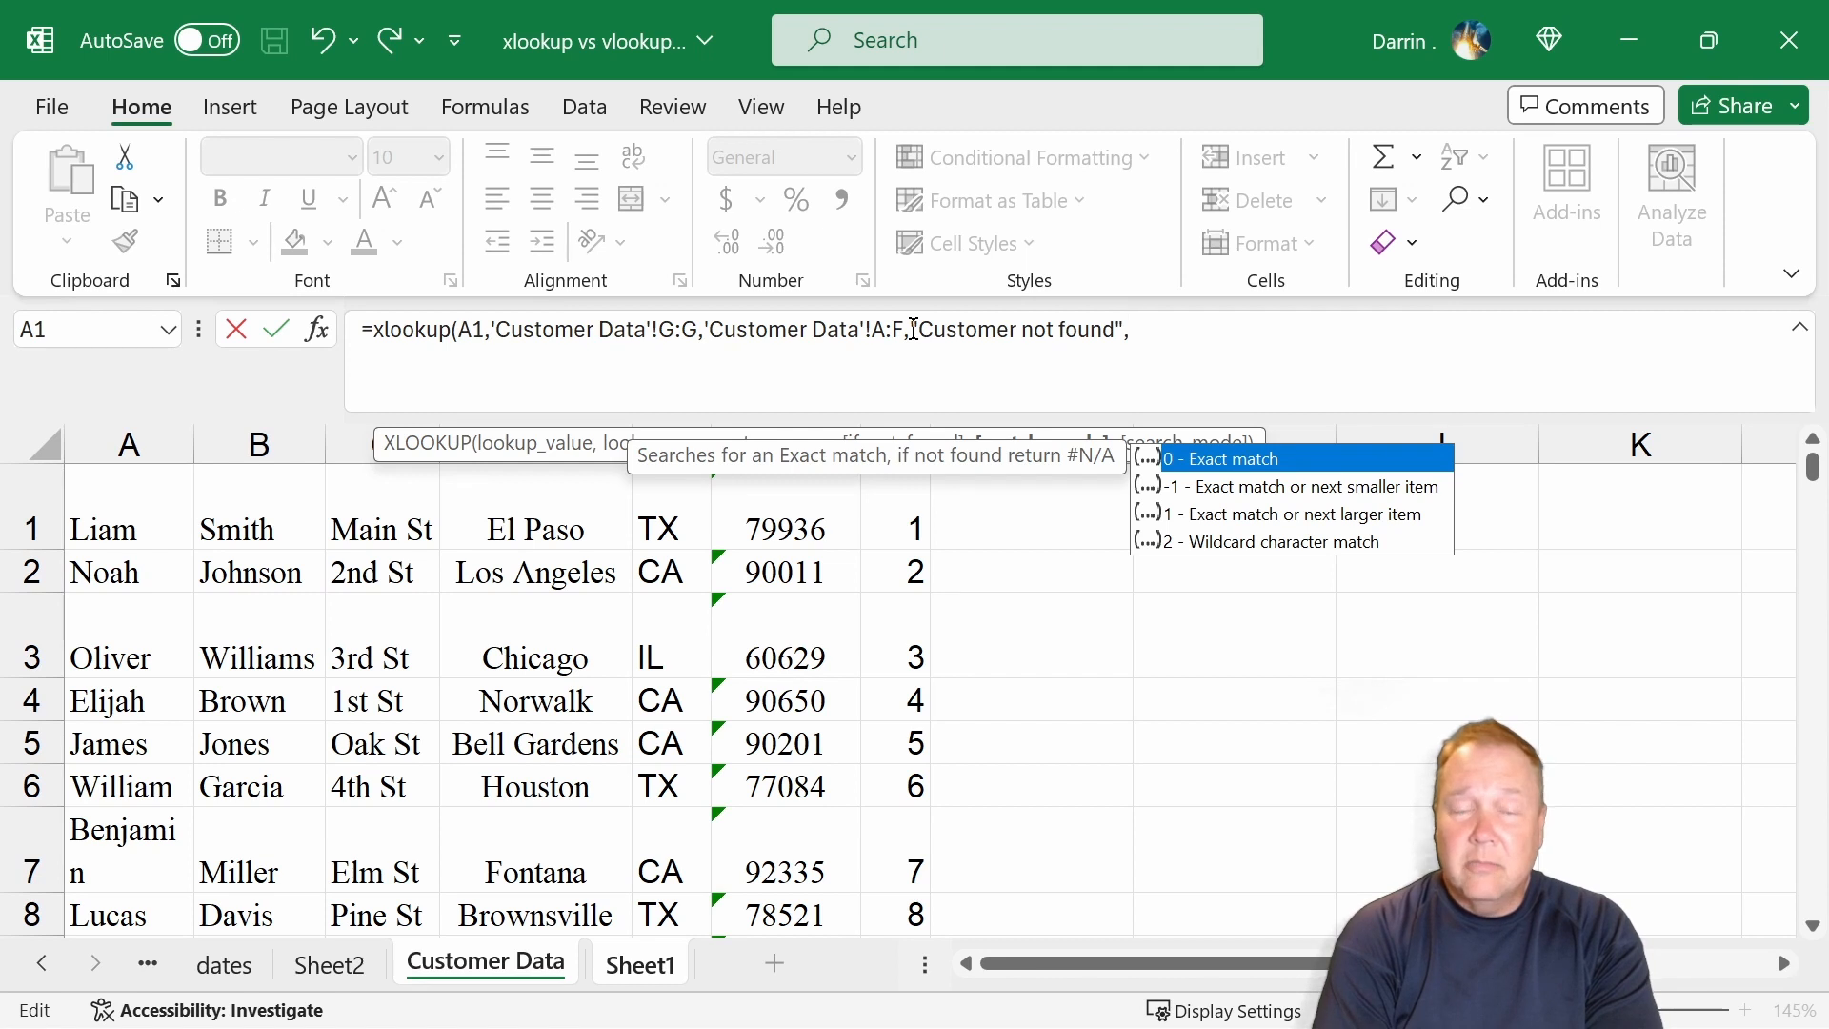
pyautogui.write('0')
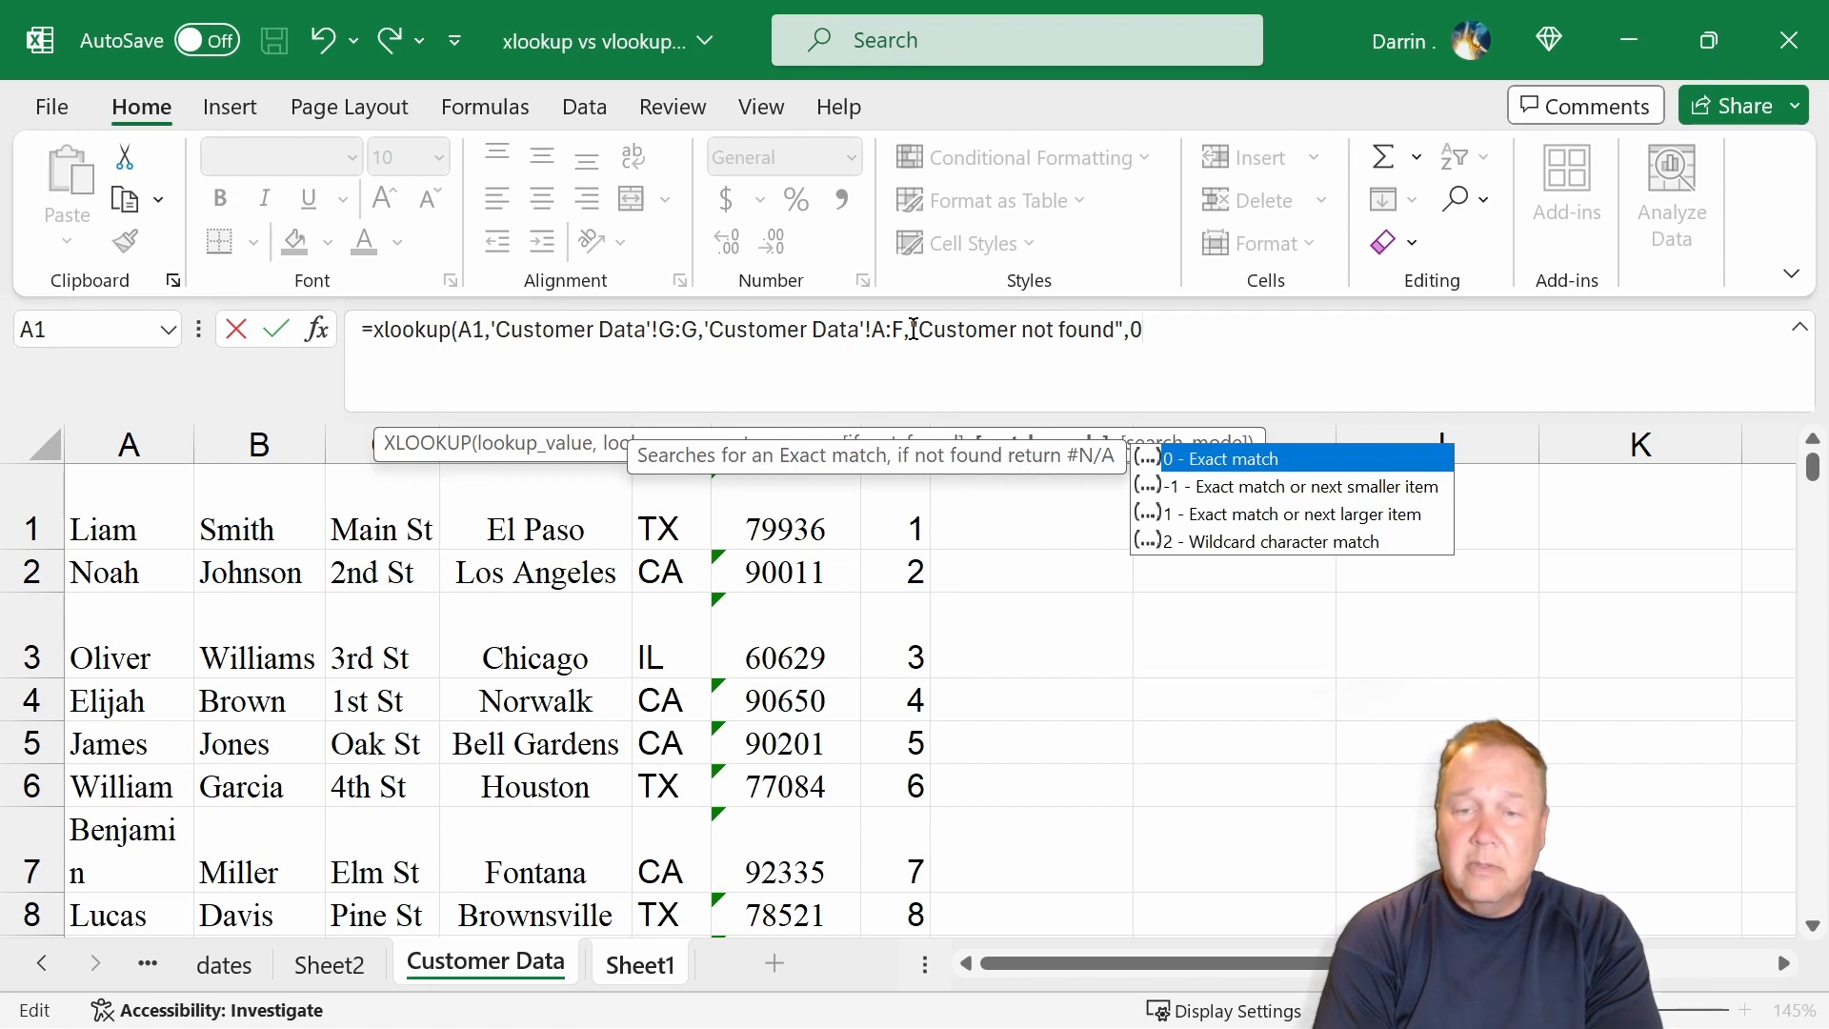
pyautogui.write(',')
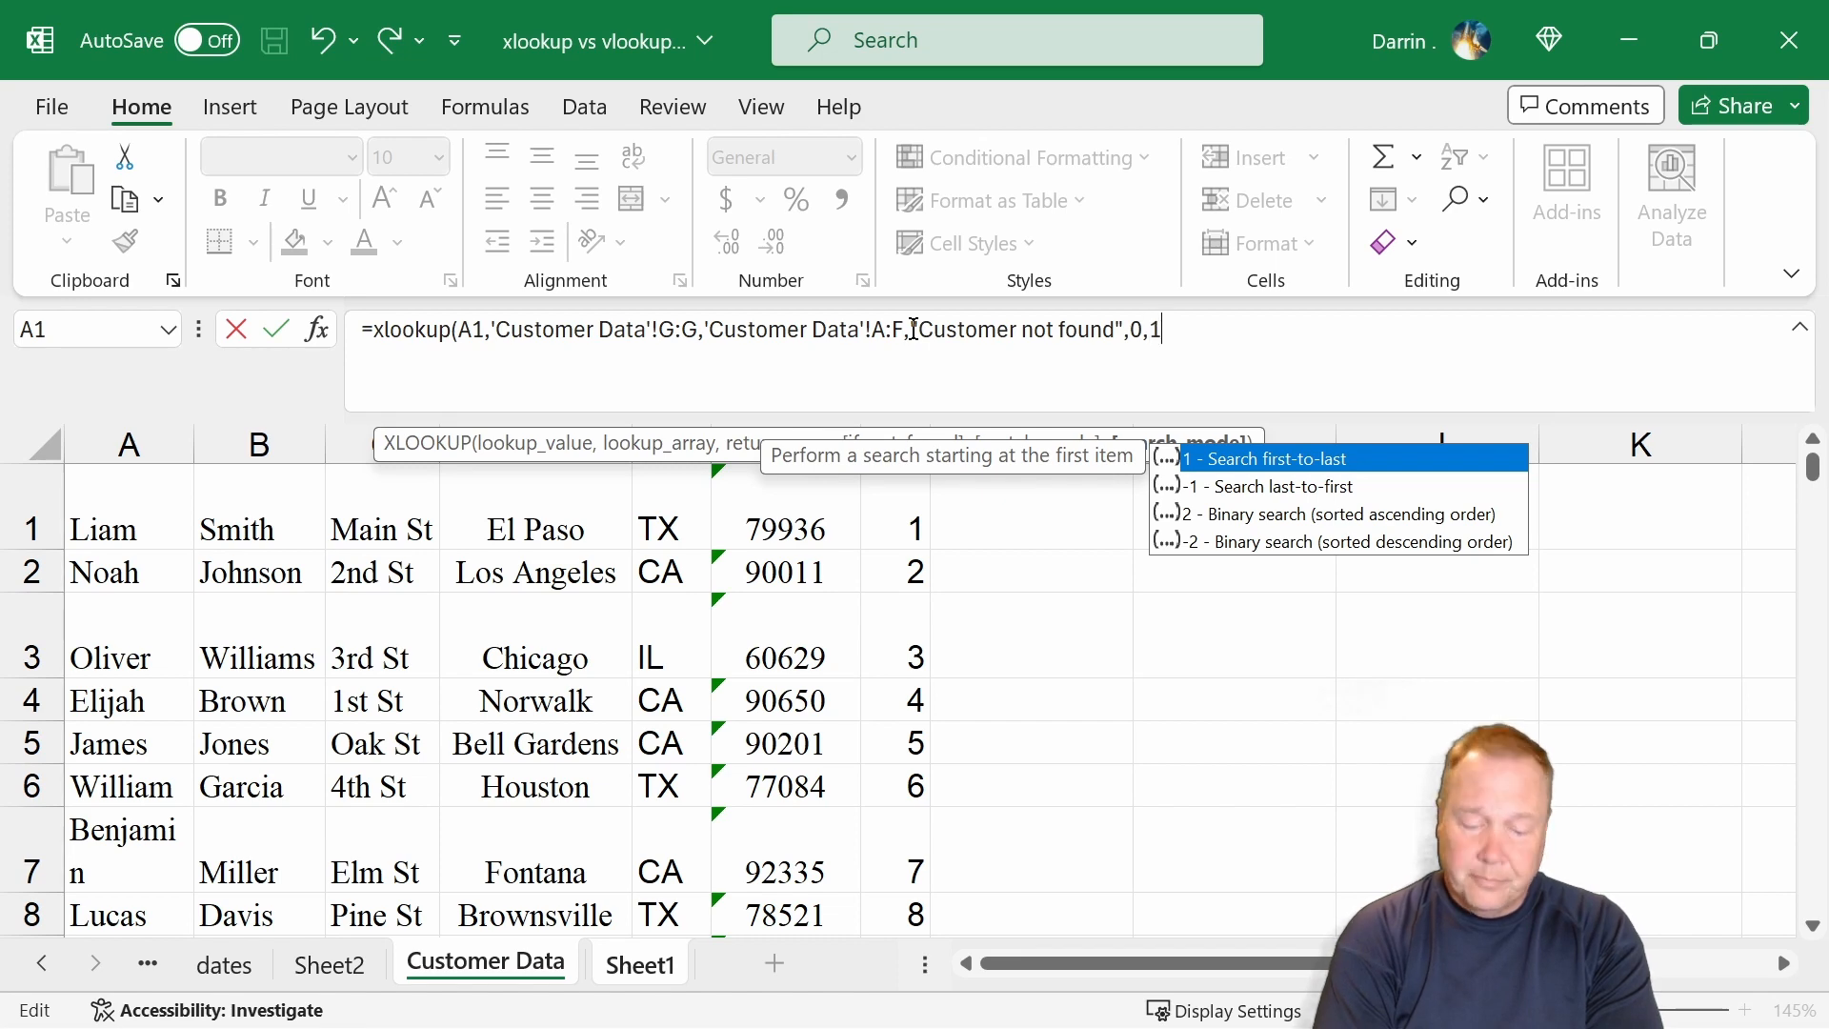
pyautogui.write('1)')
pyautogui.press('Return')
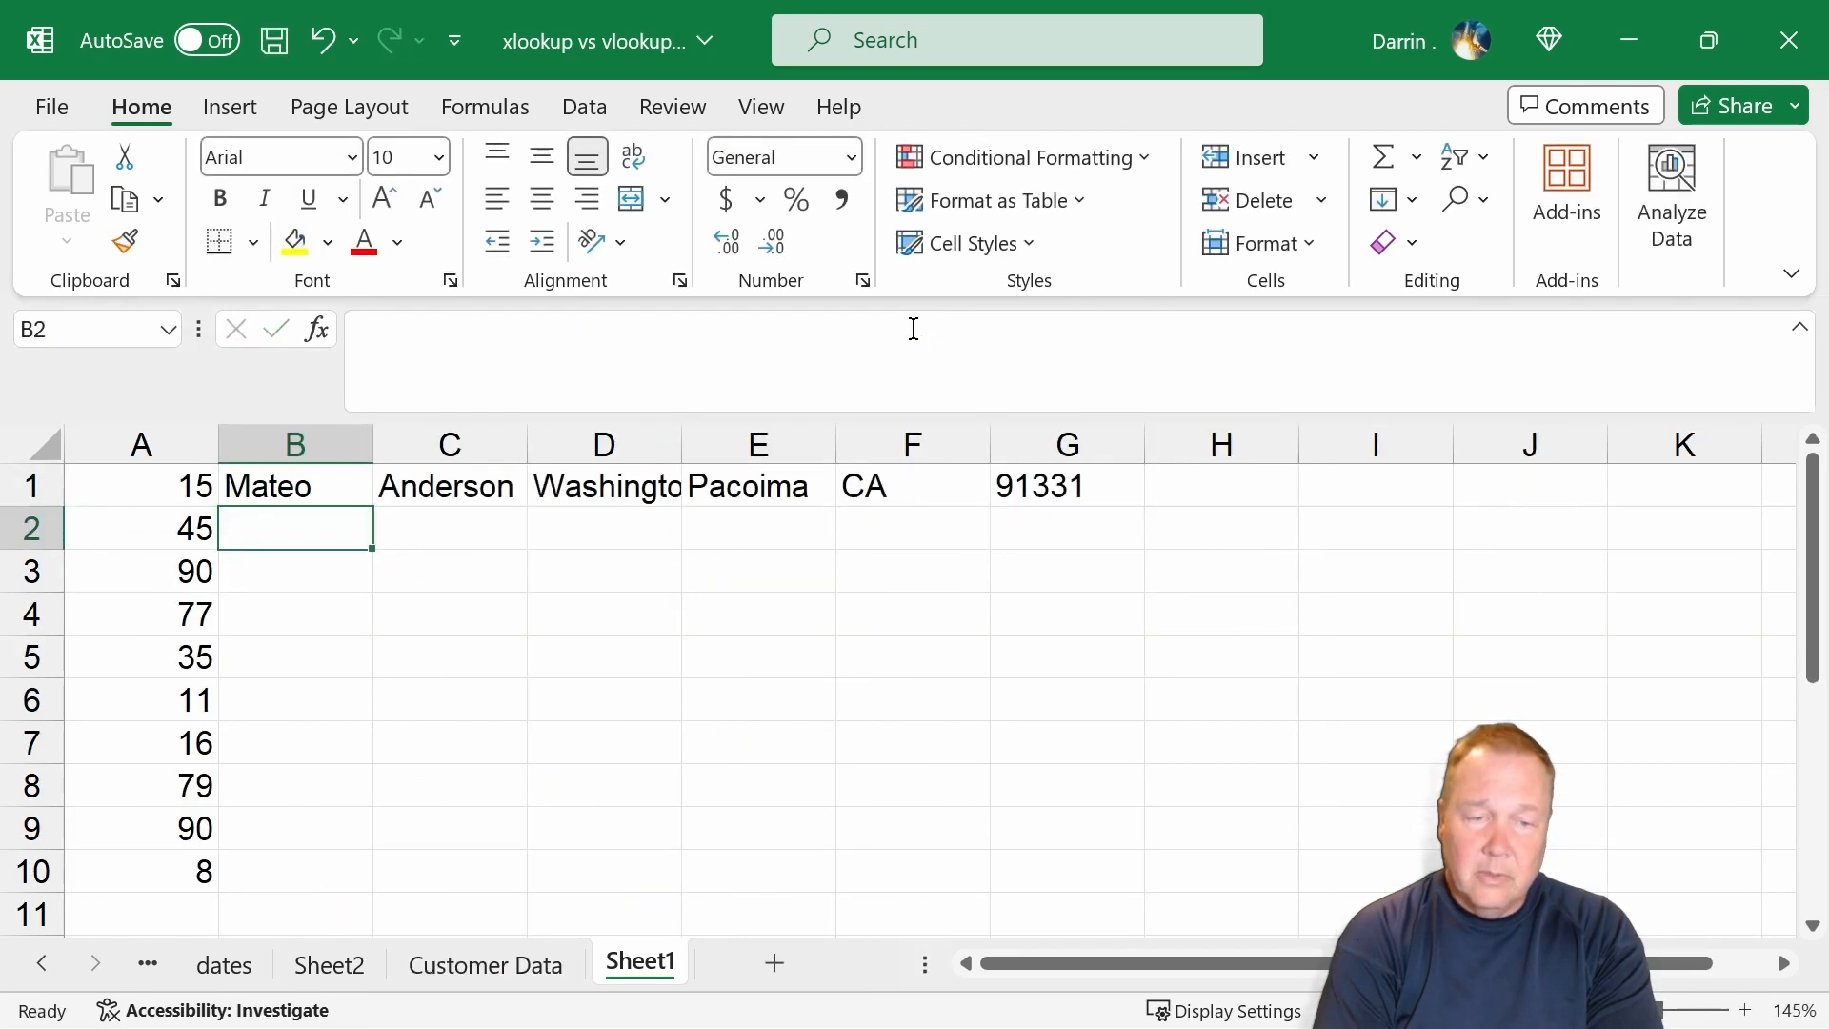
# Copy the XLOOKUP formula from B1 into cells B2:B10
pyautogui.press('Up')
pyautogui.hotkey('ctrl', 'c')
pyautogui.press('Down')
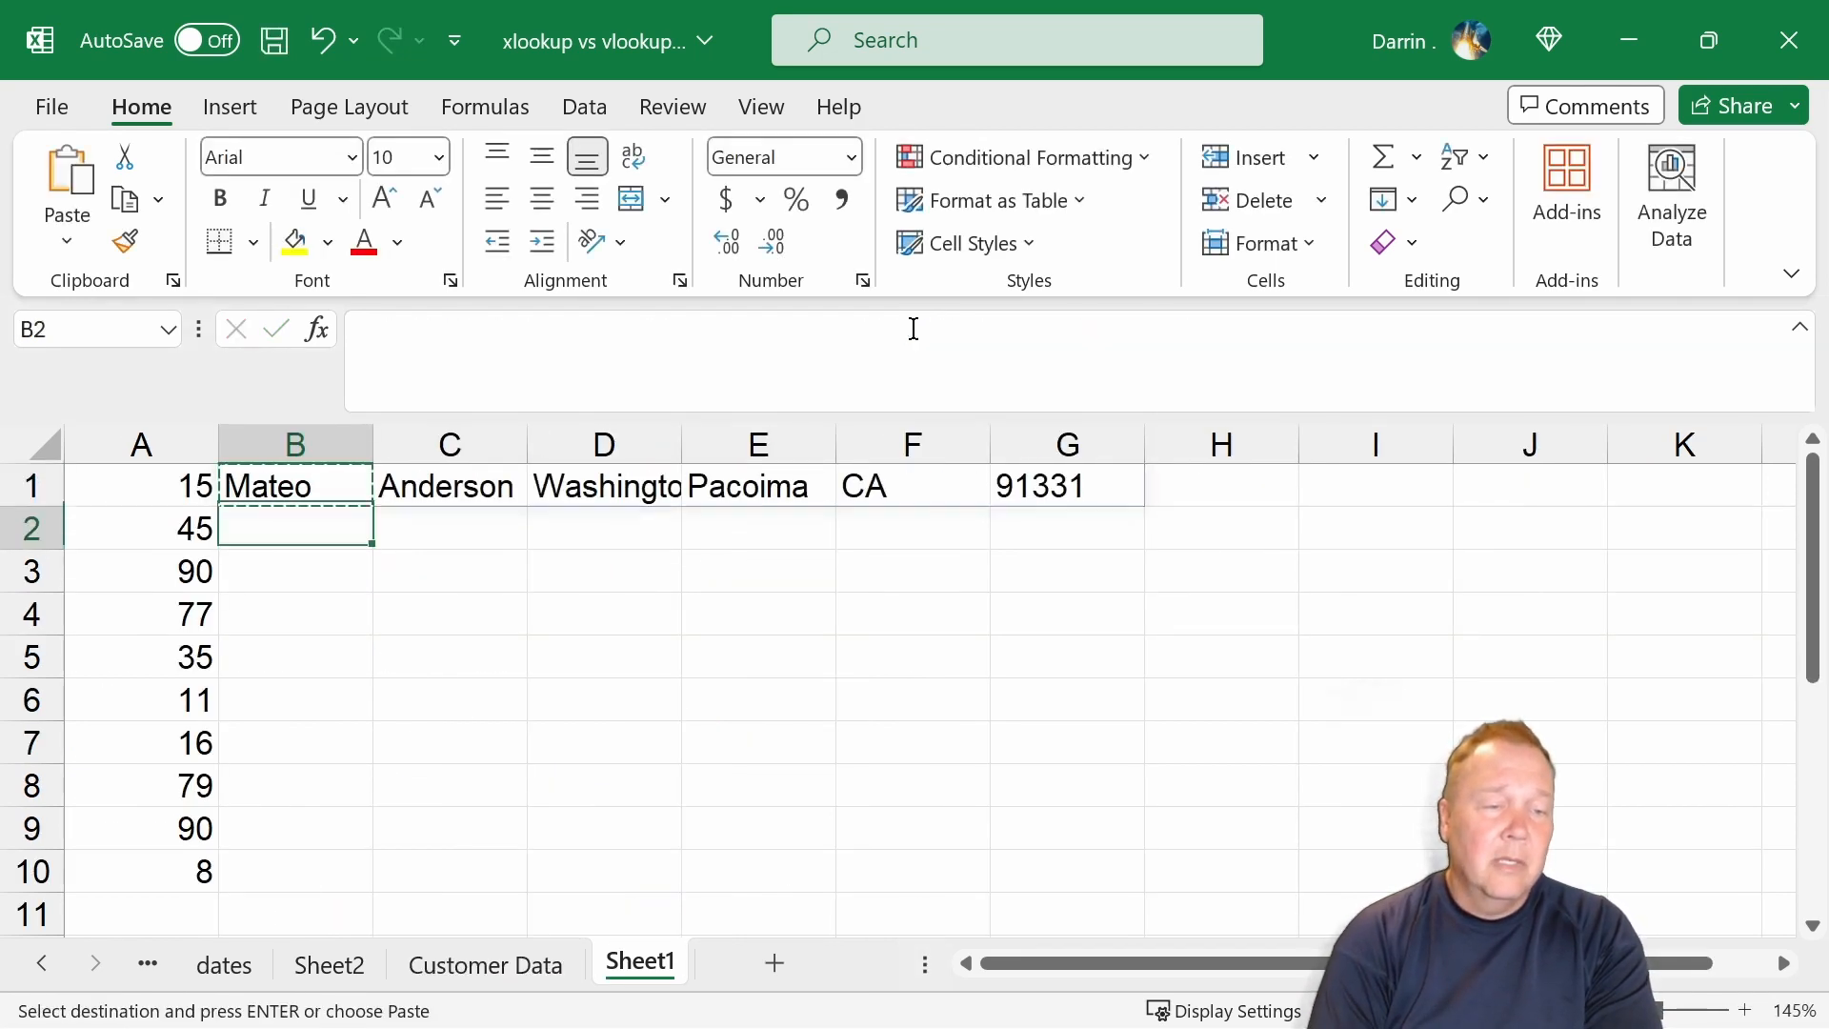
pyautogui.hotkey('shift', 'Down')
pyautogui.hotkey('shift', 'Down')
pyautogui.hotkey('shift', 'Down')
pyautogui.hotkey('shift', 'Down')
pyautogui.hotkey('shift', 'Down')
pyautogui.hotkey('shift', 'Down')
pyautogui.hotkey('shift', 'Down')
pyautogui.hotkey('shift', 'Down')
pyautogui.hotkey('shift', 'Down')
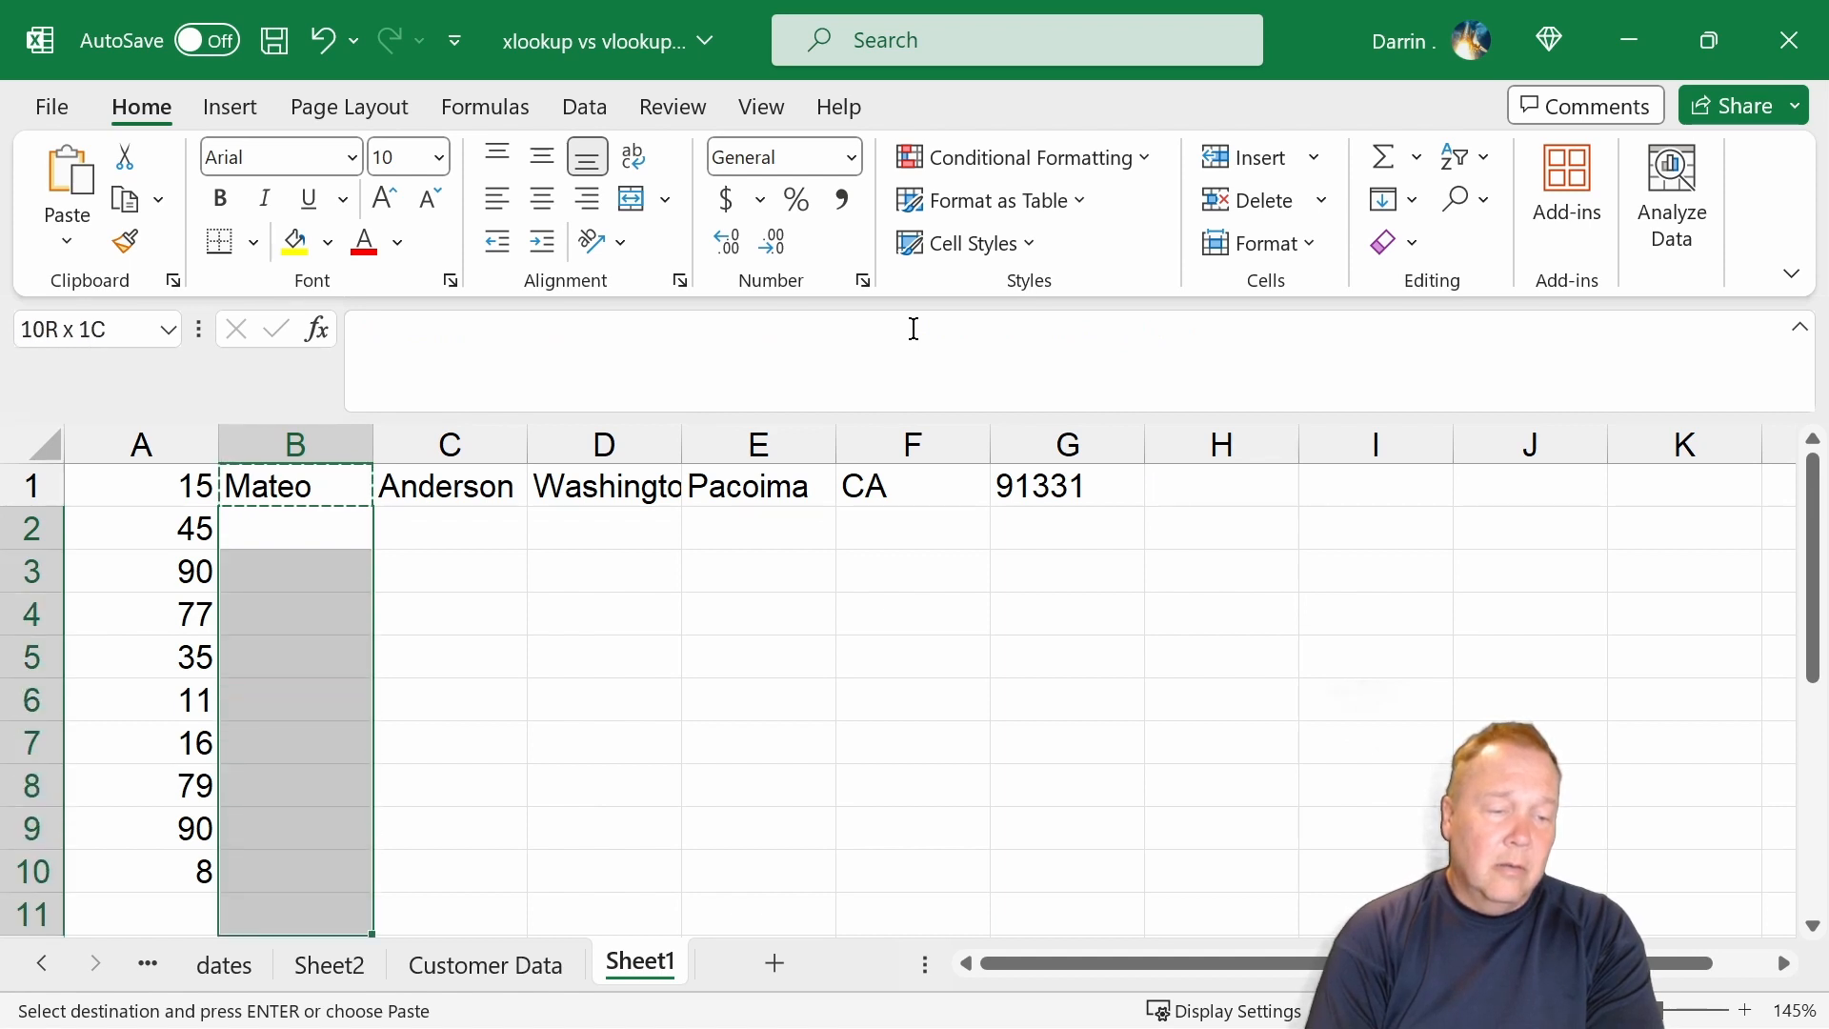
pyautogui.hotkey('shift', 'Up')
pyautogui.hotkey('ctrl', 'v')
pyautogui.press('Escape')
pyautogui.press('Up')
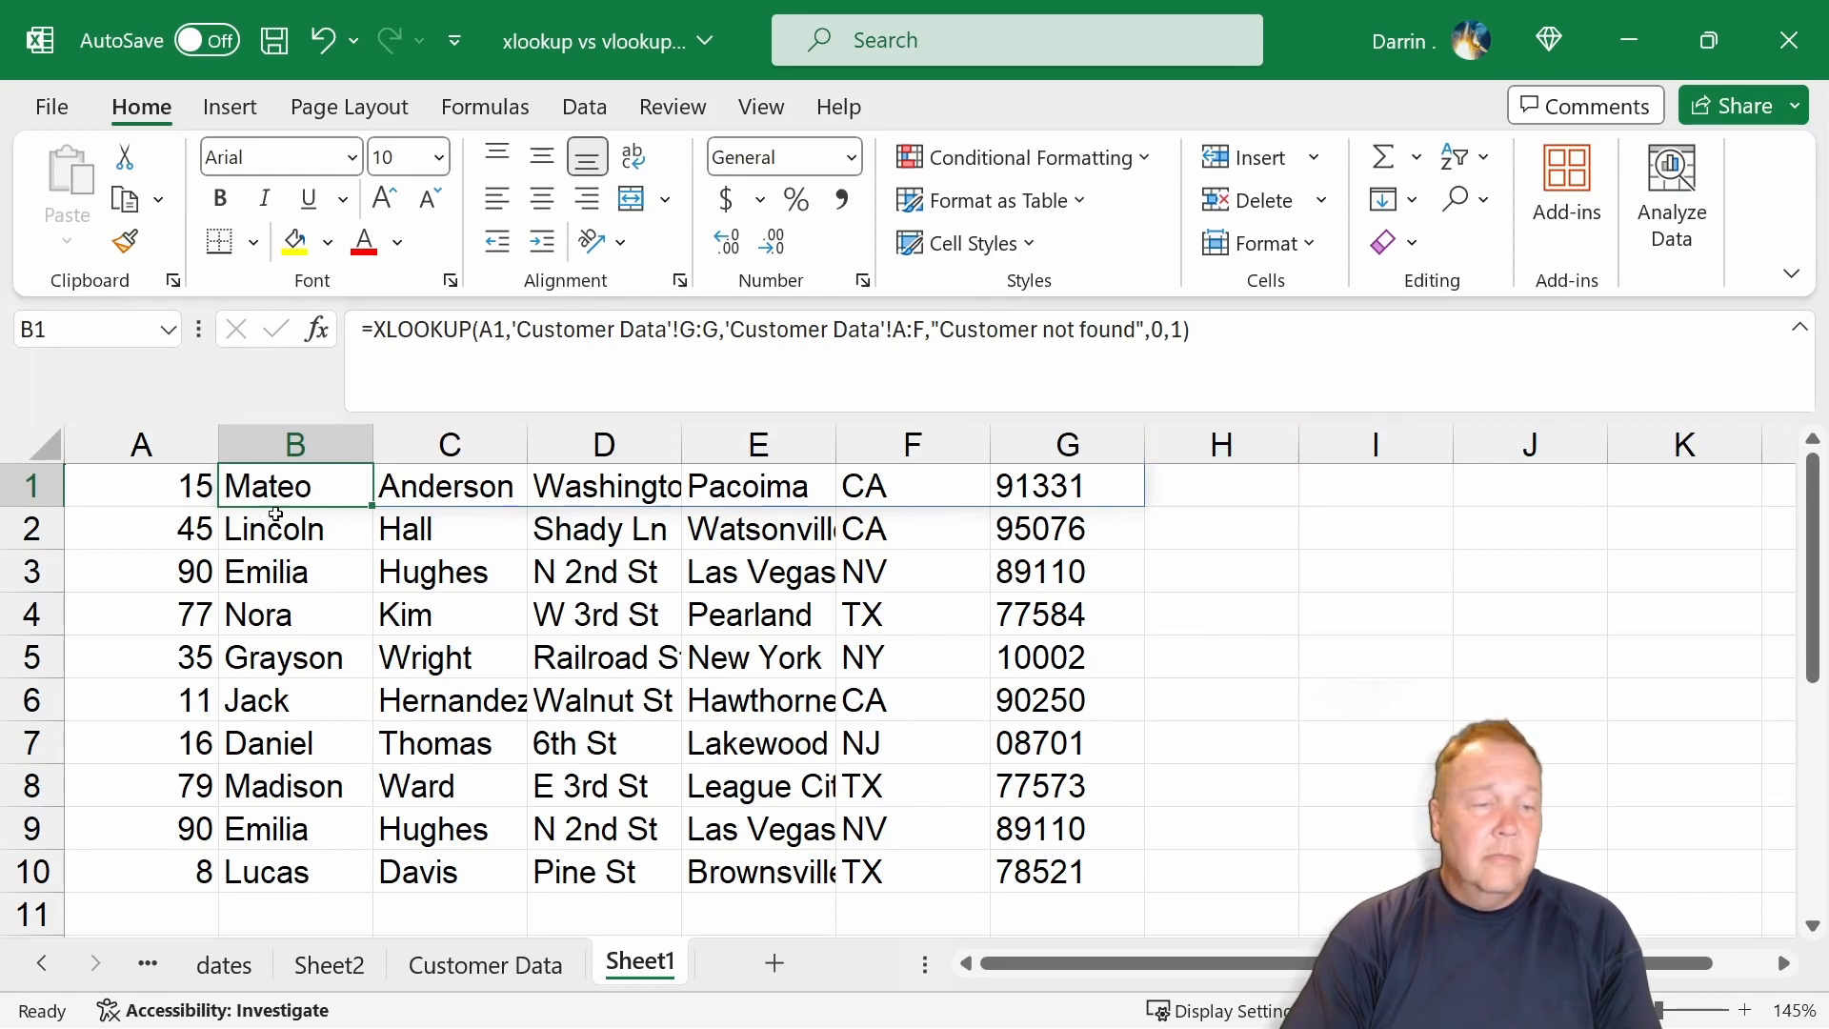
pyautogui.click(1215, 476)
pyautogui.write('=')
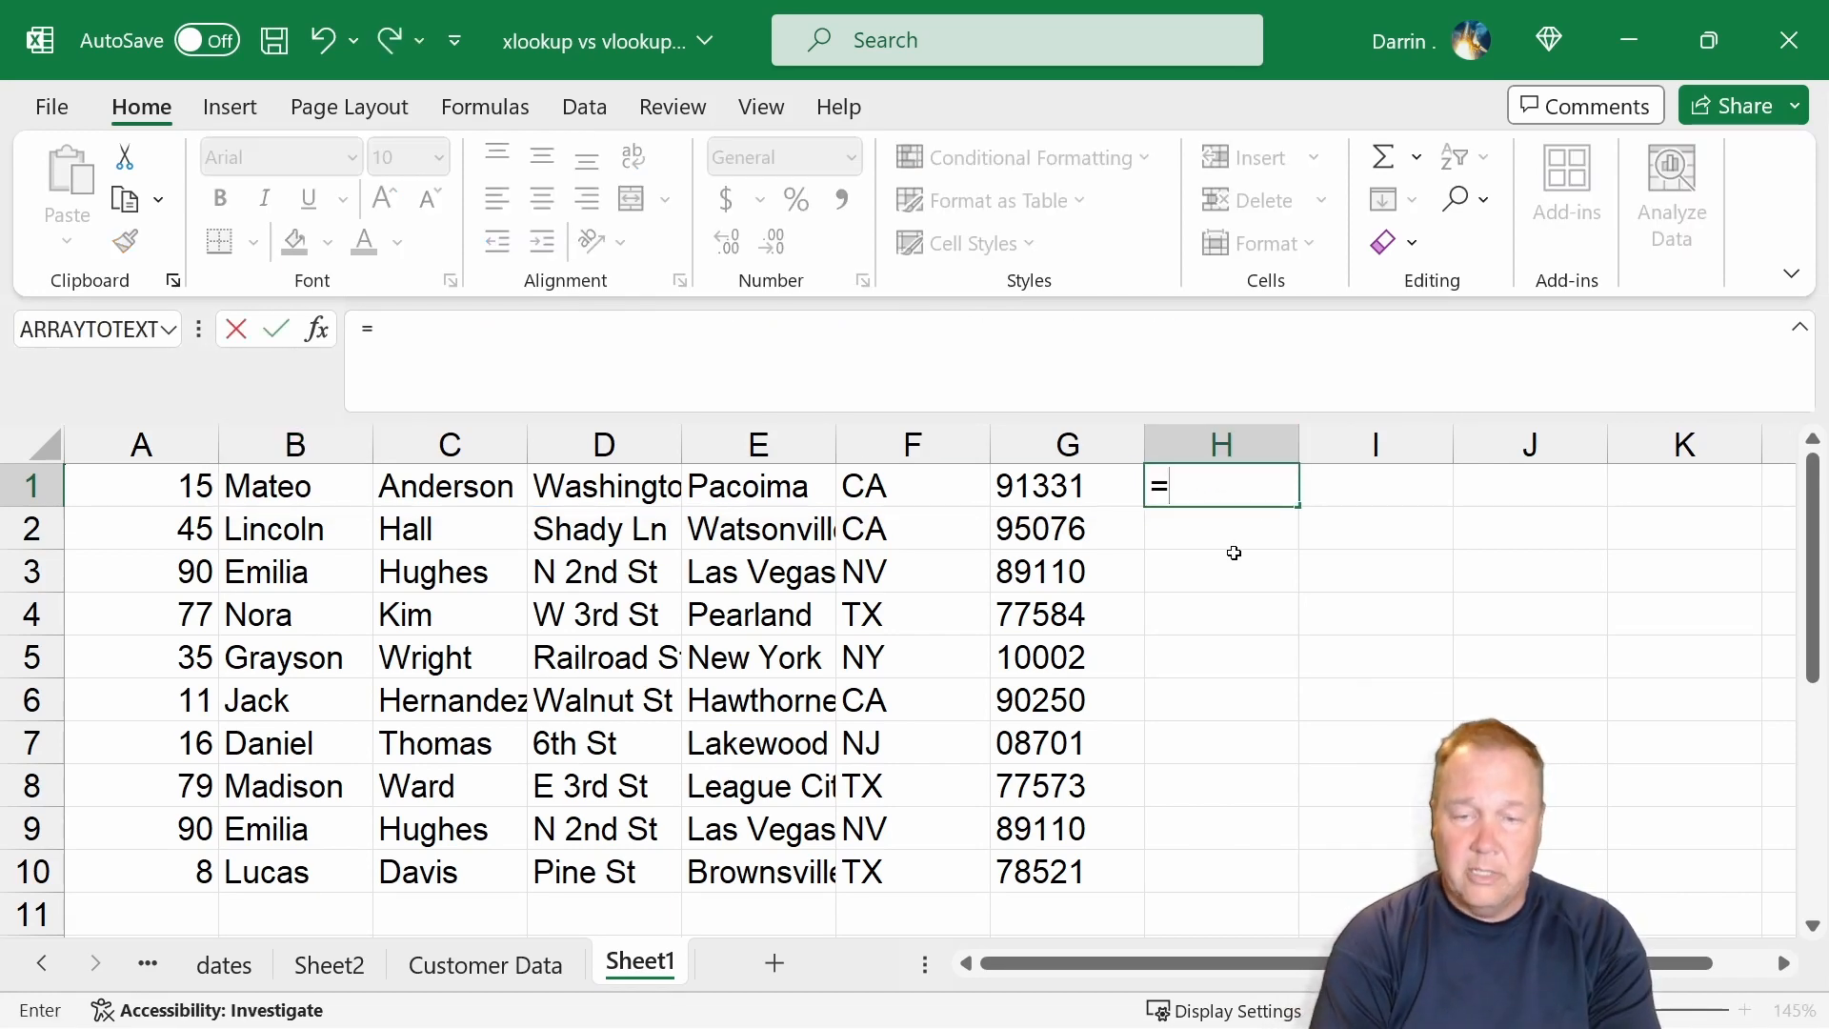
pyautogui.write('vlookup(')
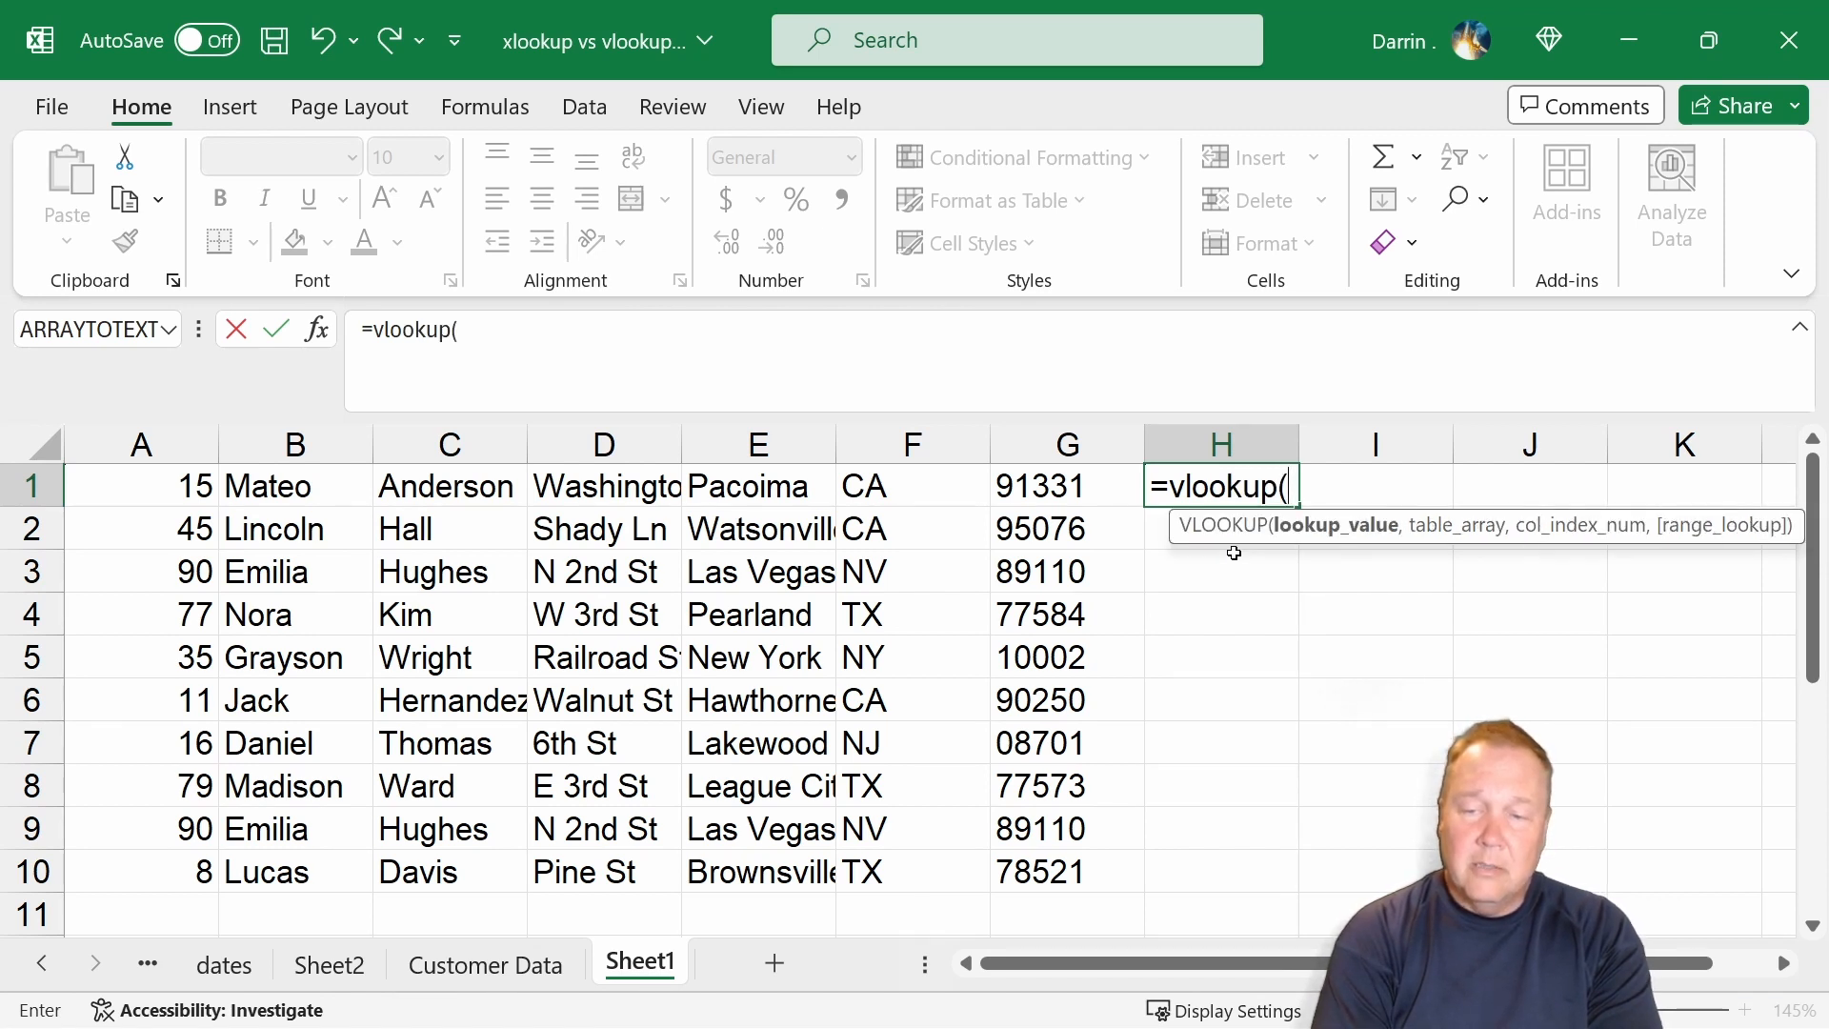
pyautogui.write(',')
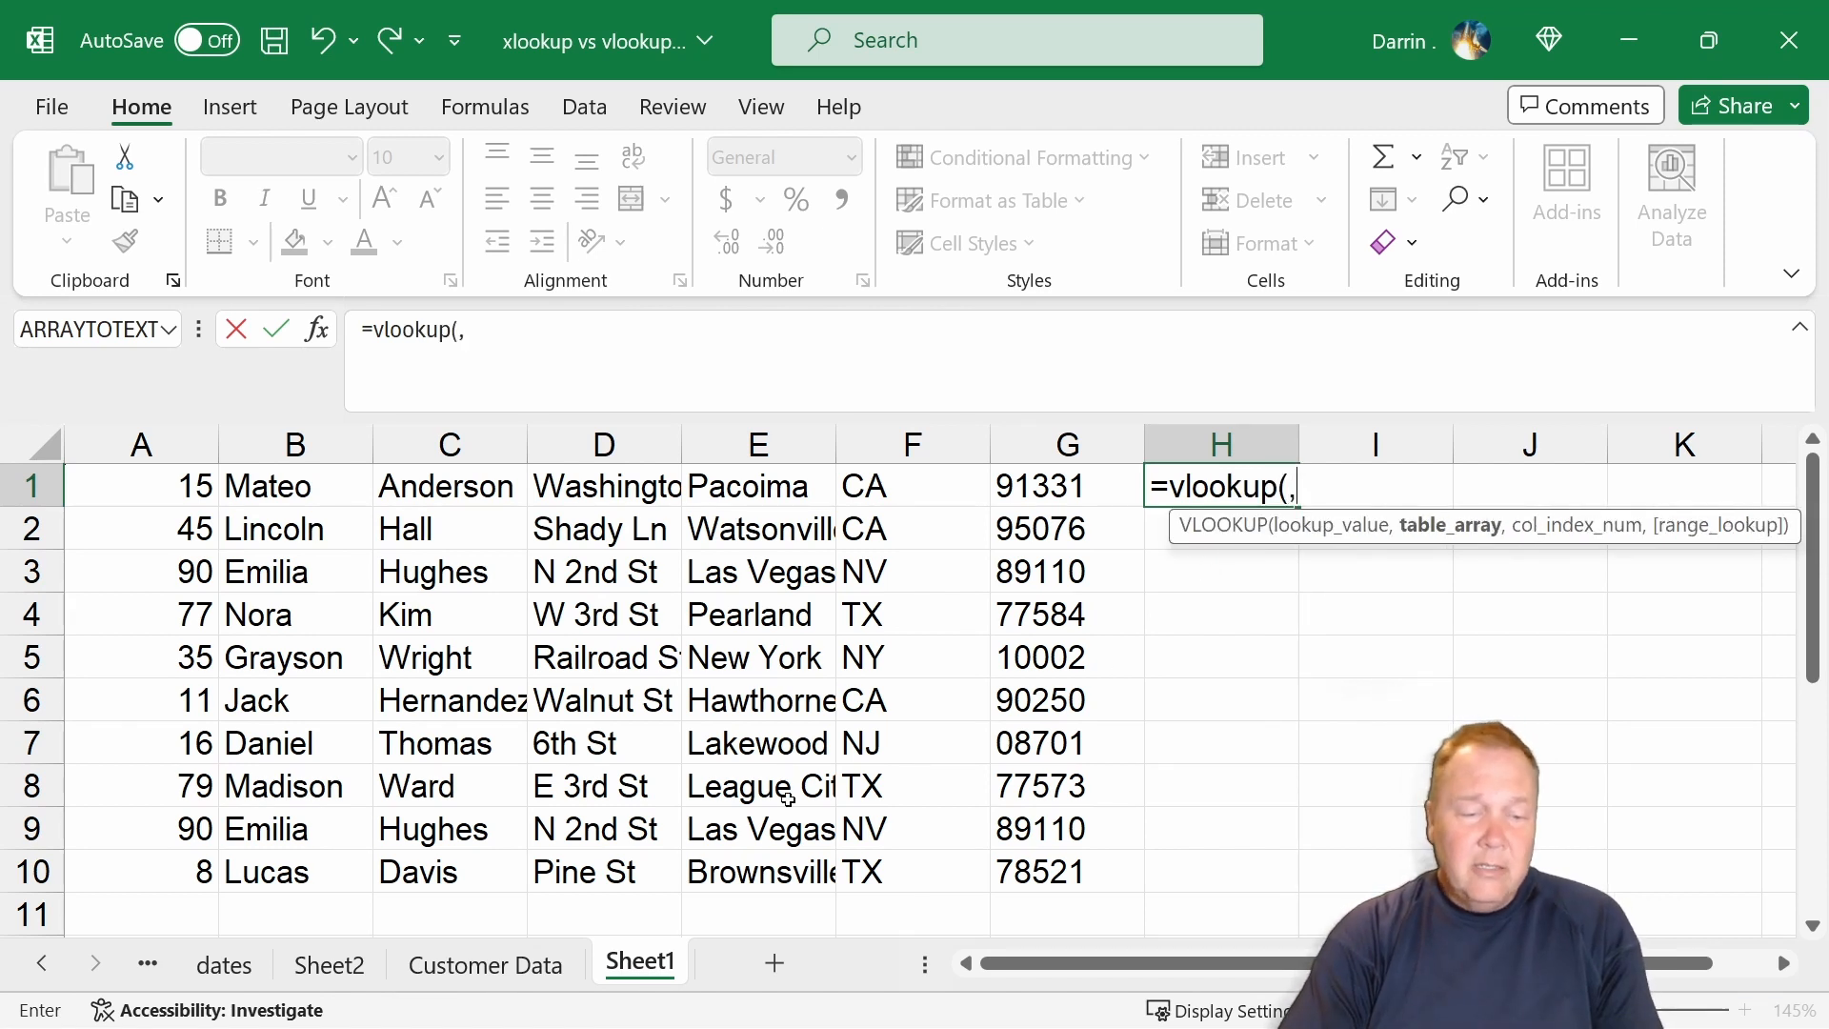
pyautogui.click(552, 964)
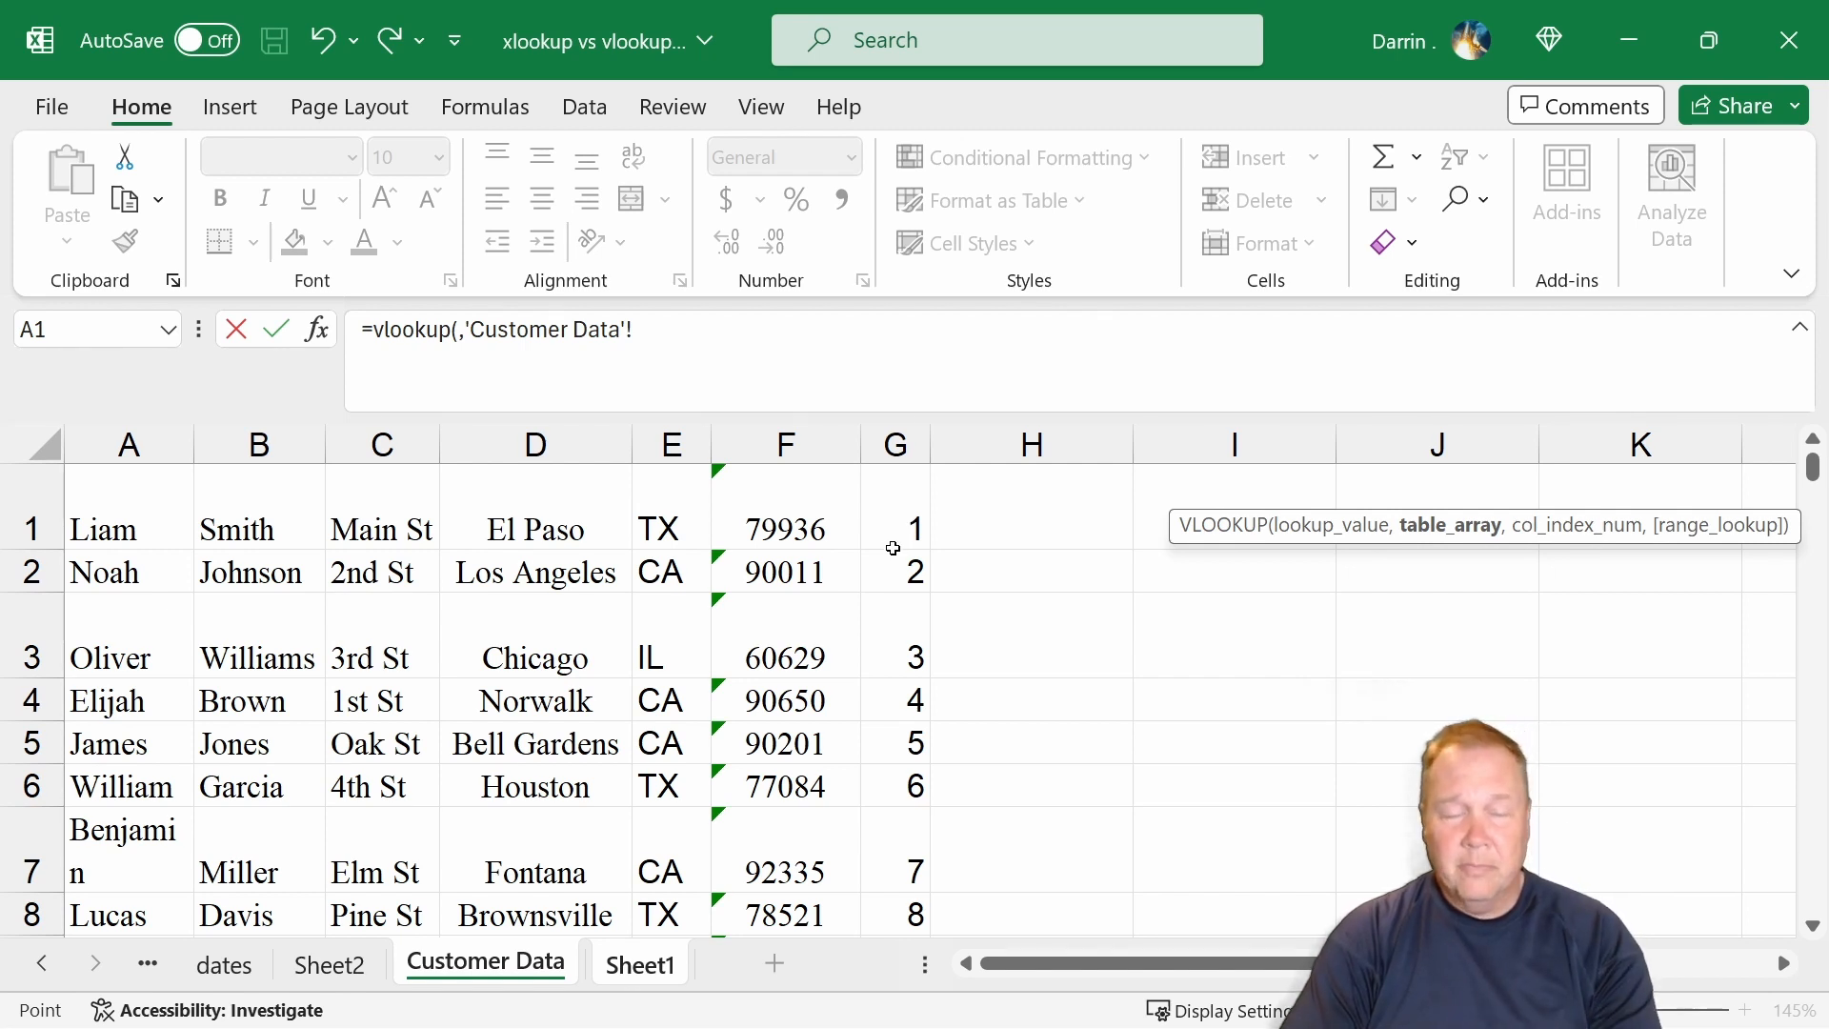
pyautogui.press('Escape')
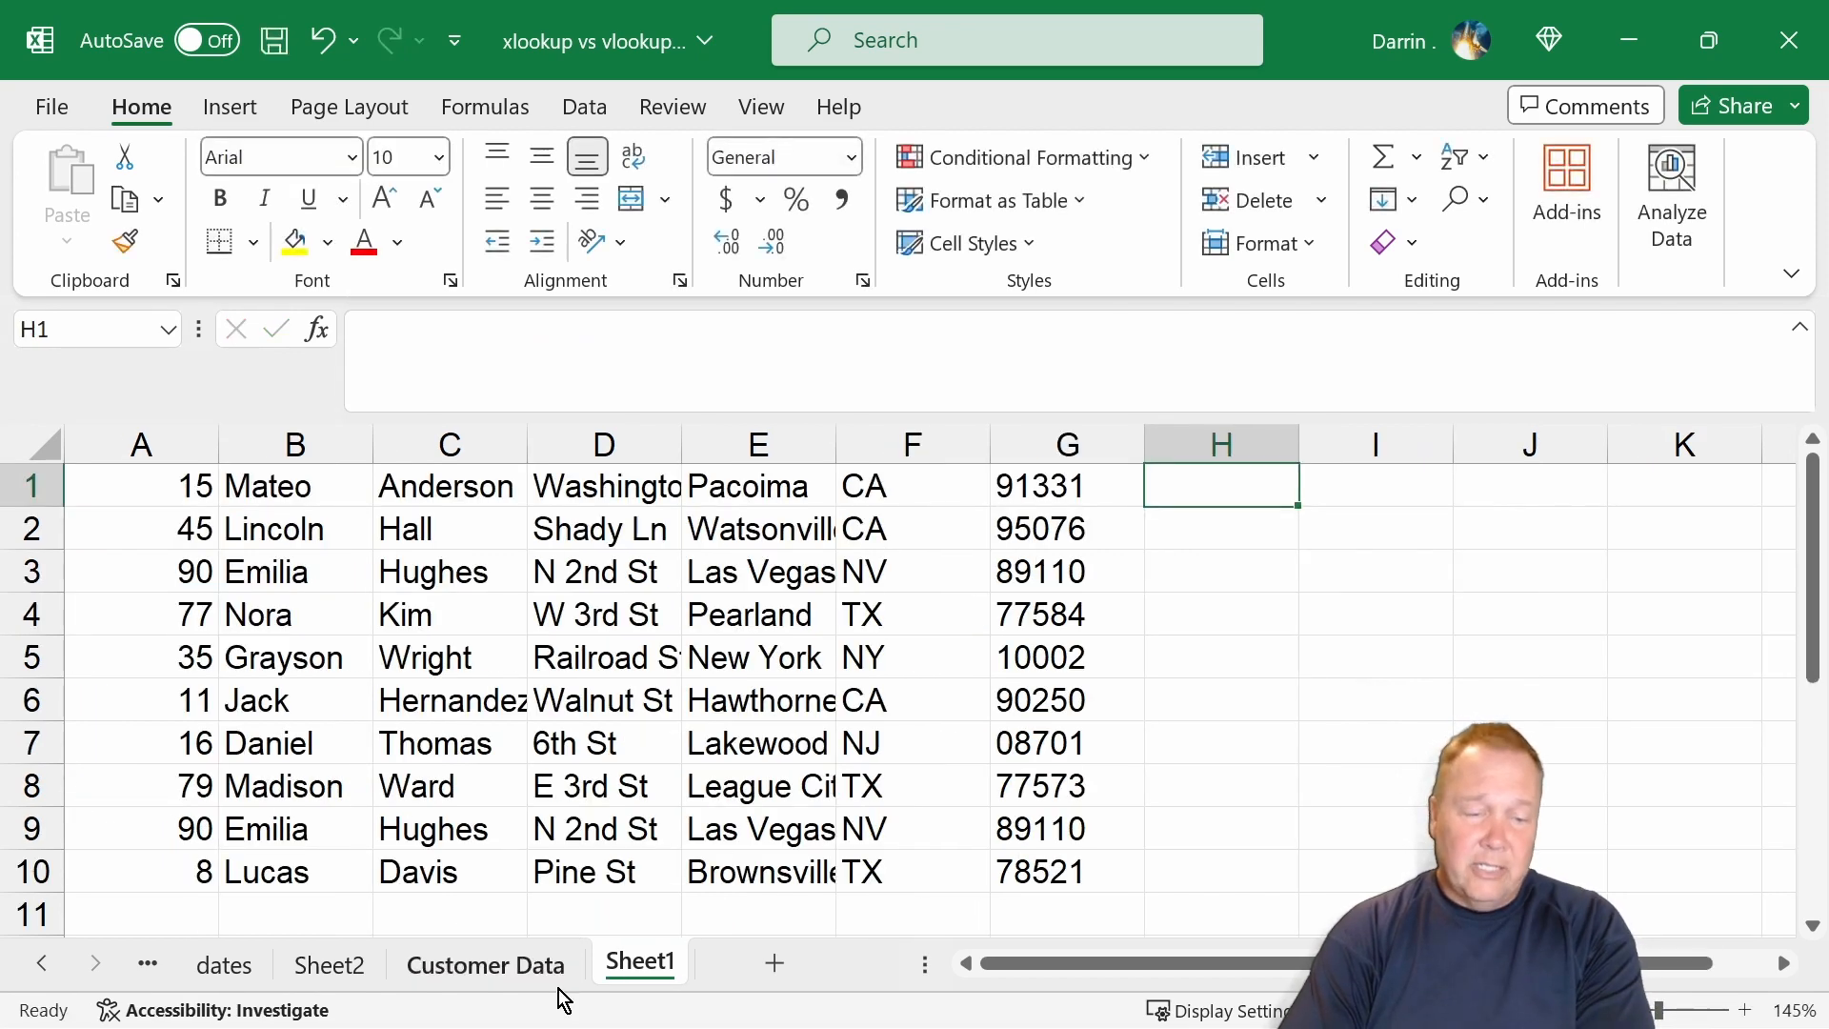
# Insert a blank column before column A on the Customer Data sheet
pyautogui.click(505, 963)
pyautogui.click(155, 531)
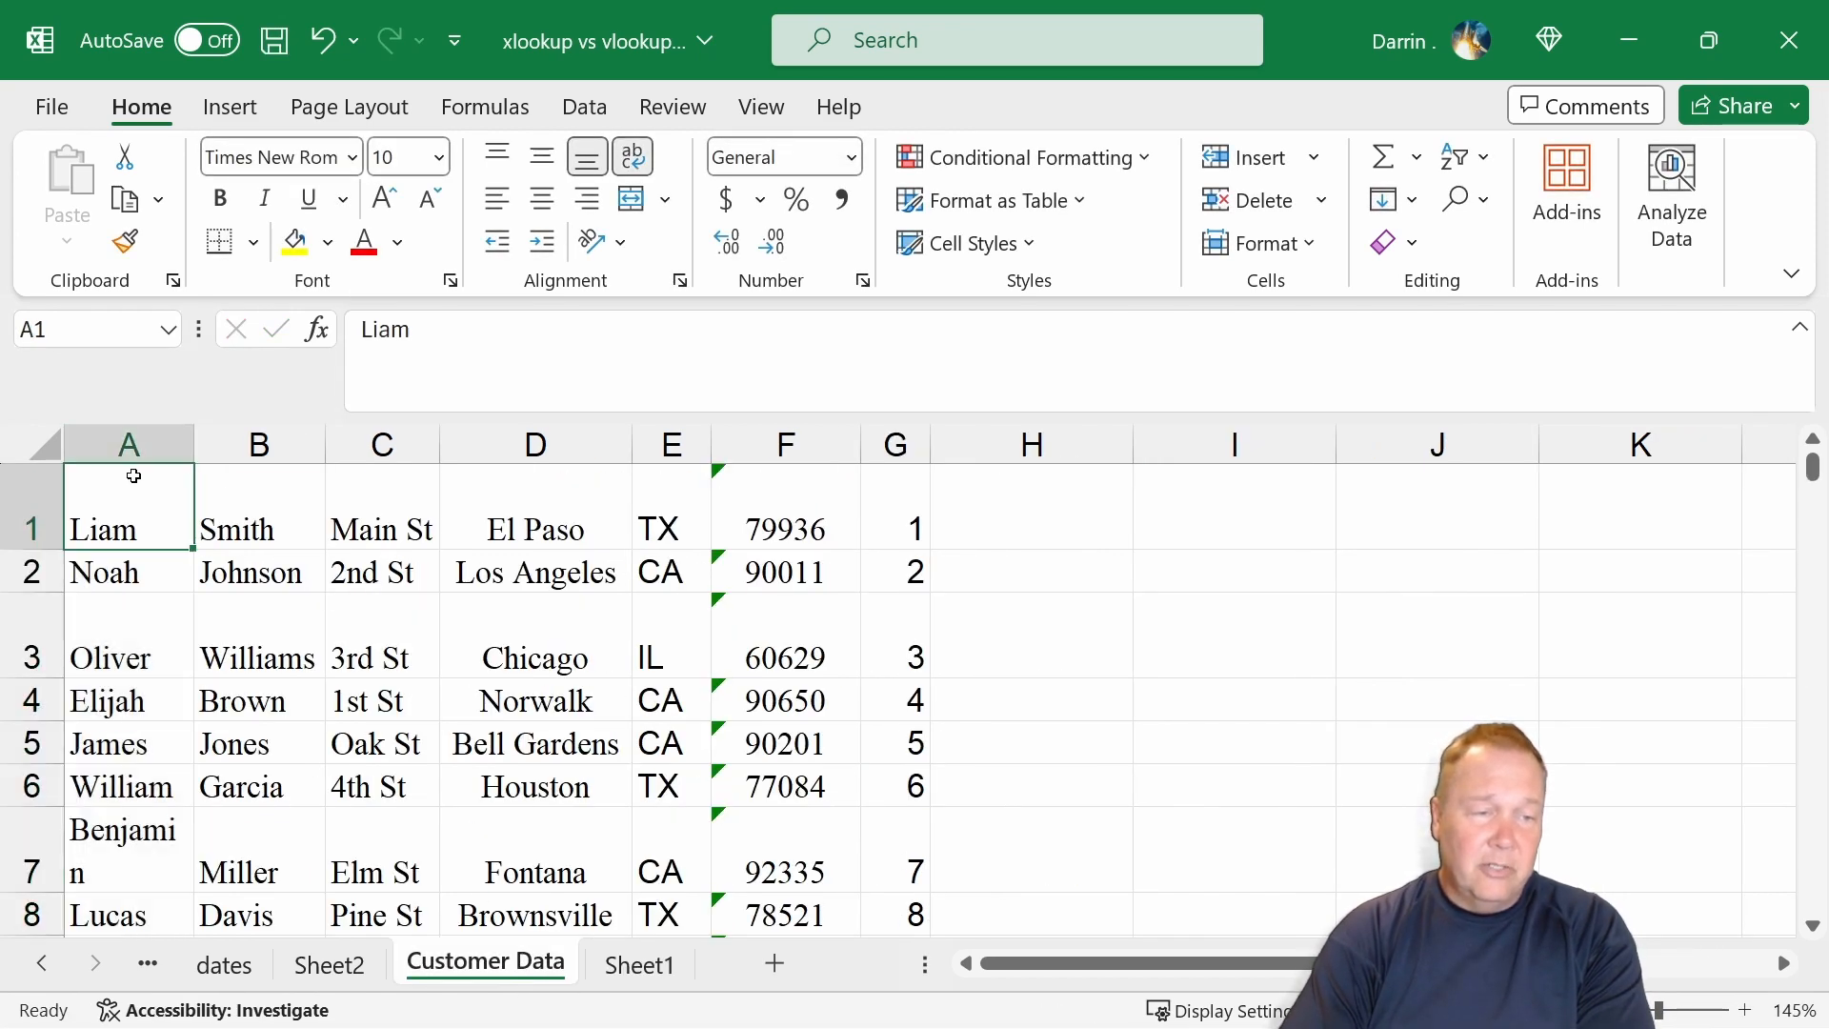
pyautogui.click(131, 449)
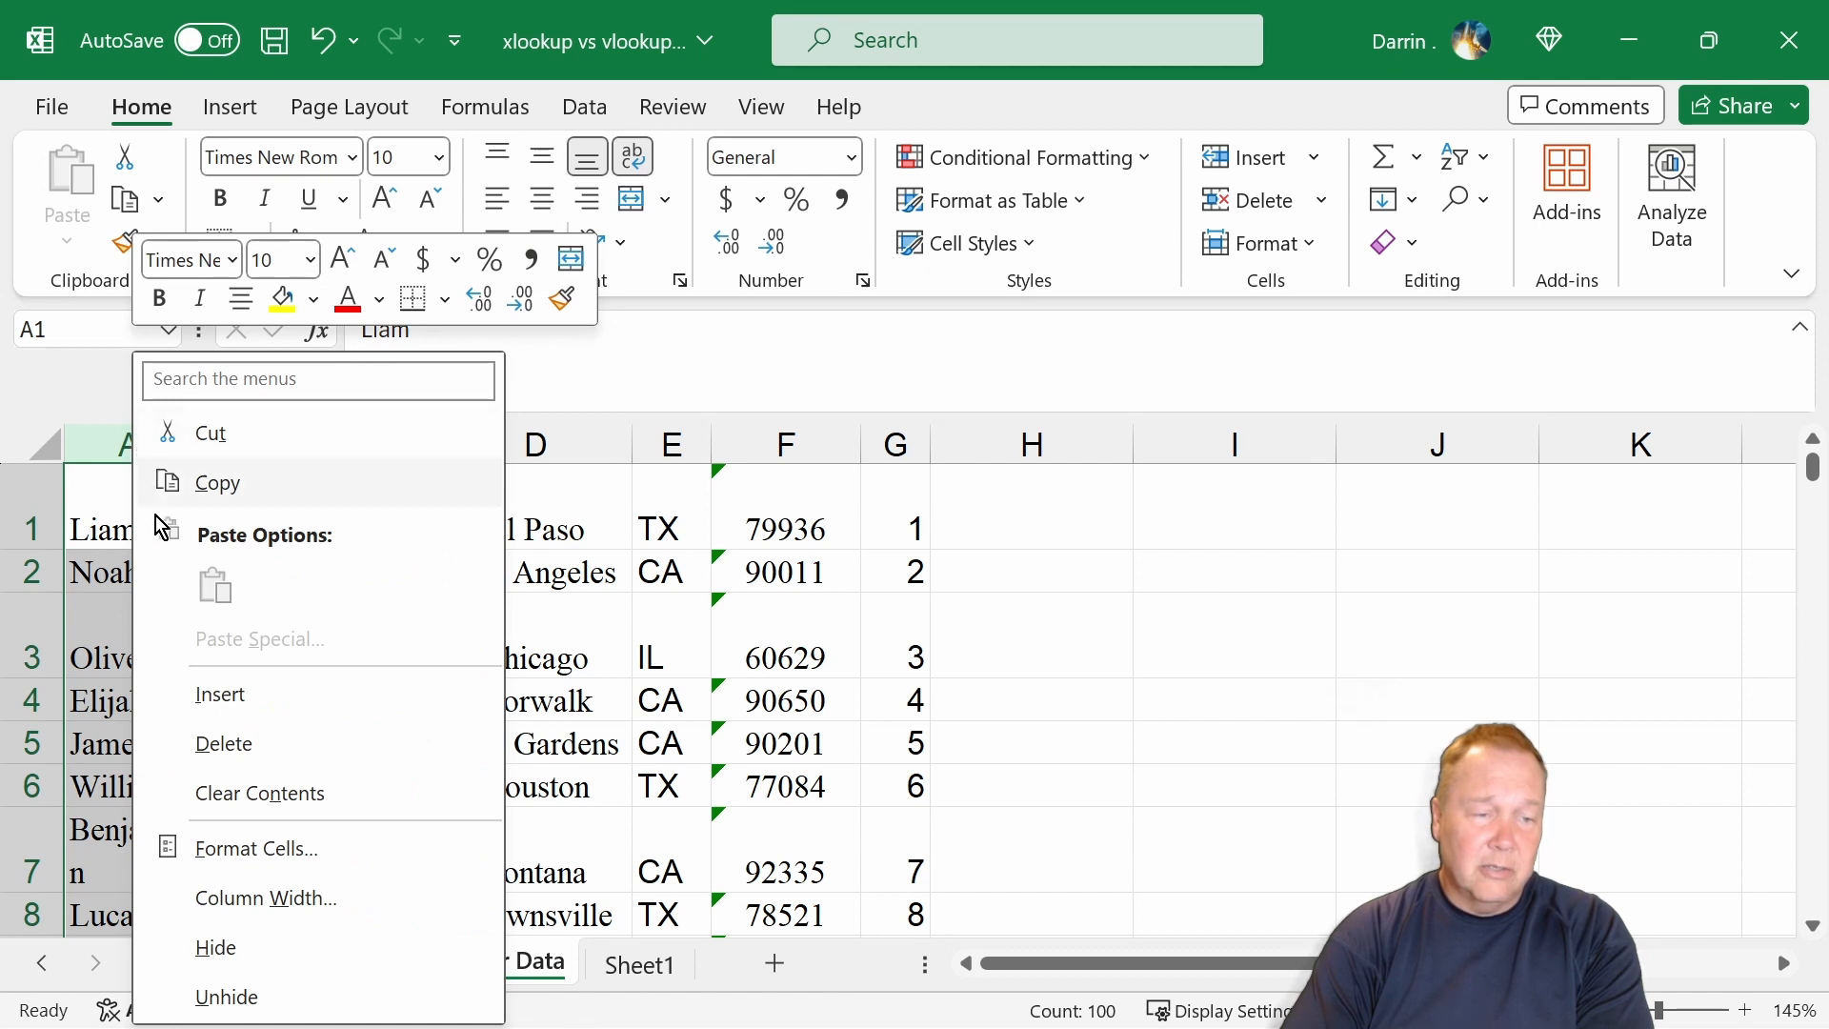
pyautogui.click(264, 692)
# Copy the customer numbers from column H into the empty column A of the Customer Data sheet
pyautogui.click(1033, 448)
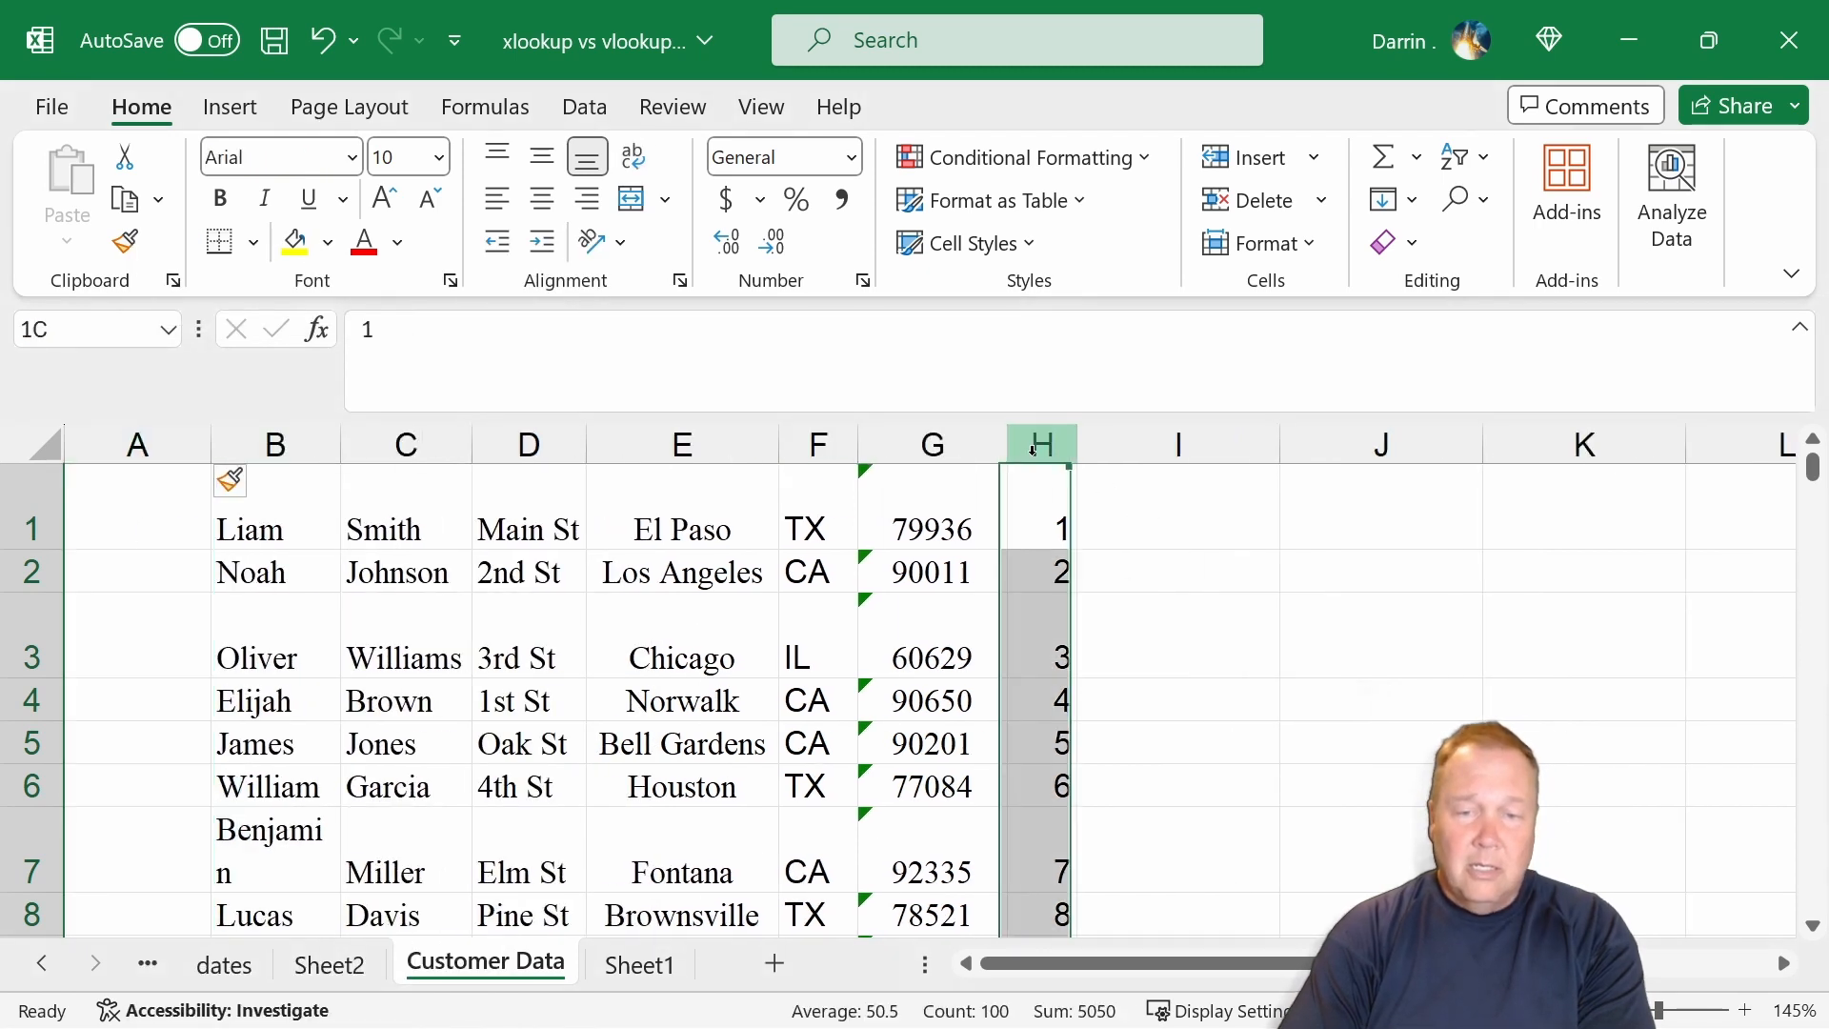
pyautogui.hotkey('ctrl', 'c')
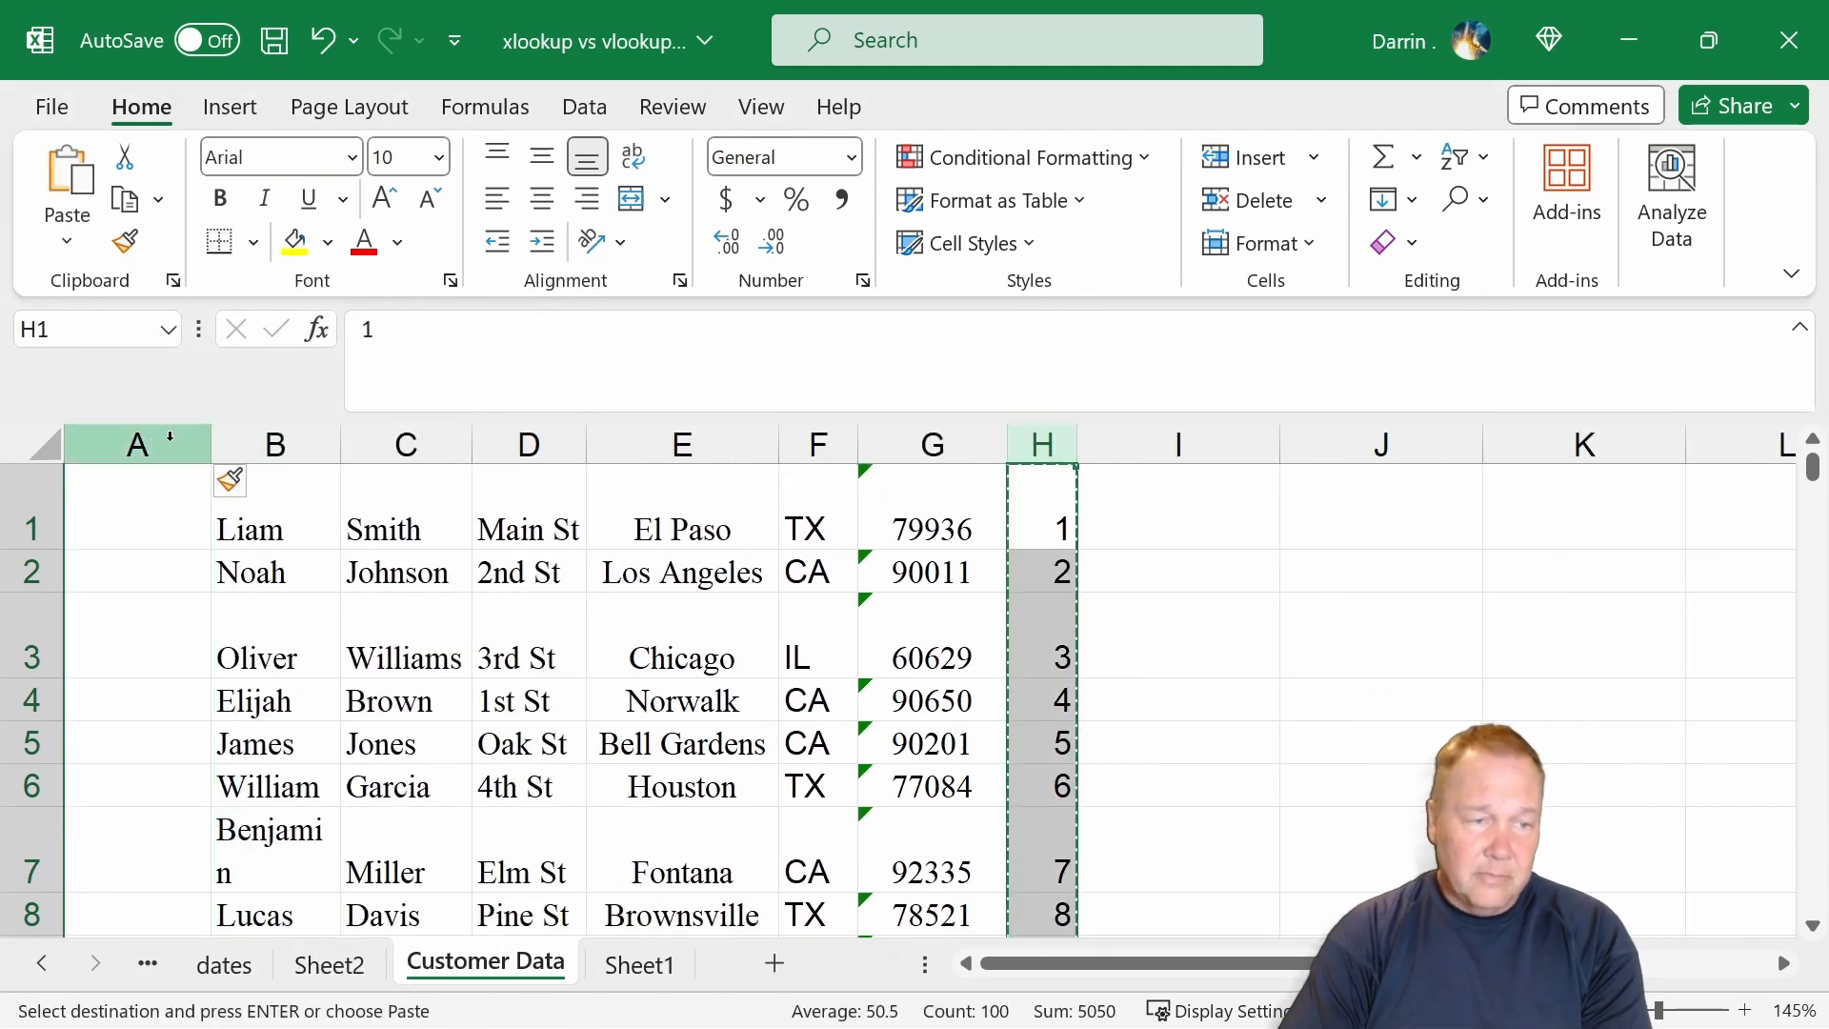
pyautogui.click(138, 443)
pyautogui.hotkey('ctrl', 'v')
pyautogui.press('Escape')
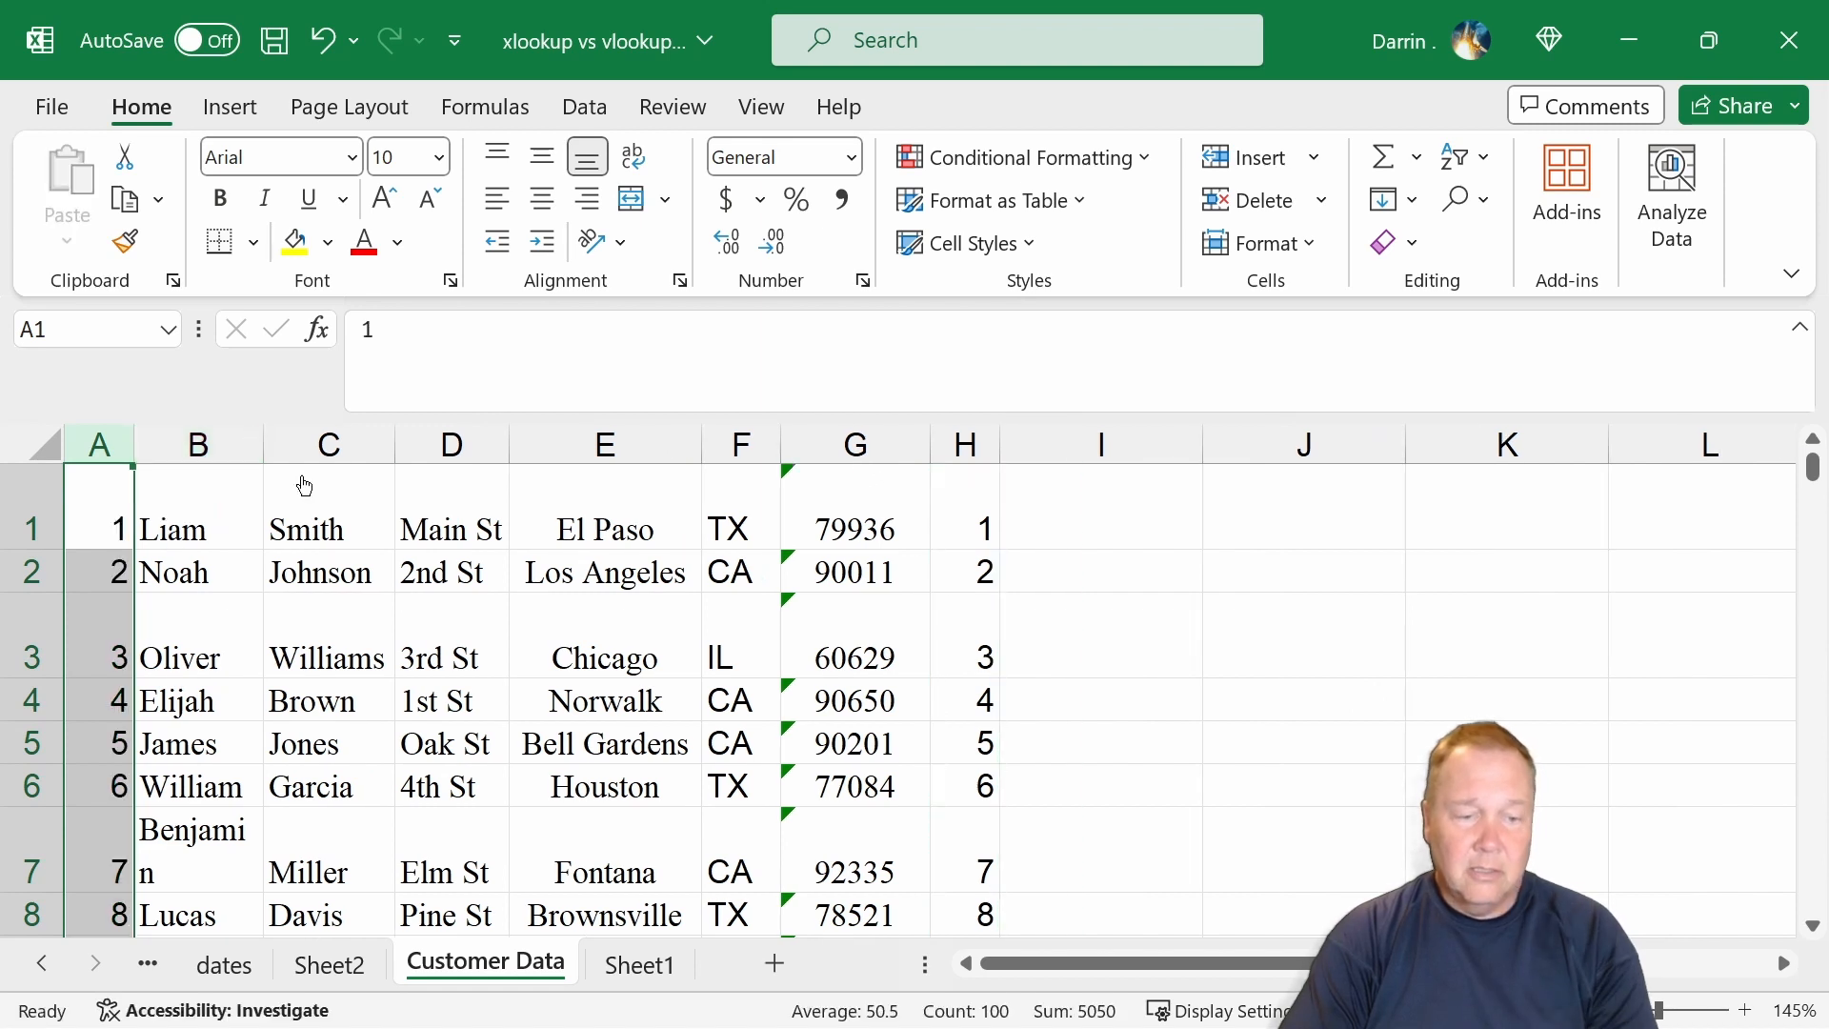
# Start a VLOOKUP formula in cell H1 of Sheet1
pyautogui.click(667, 964)
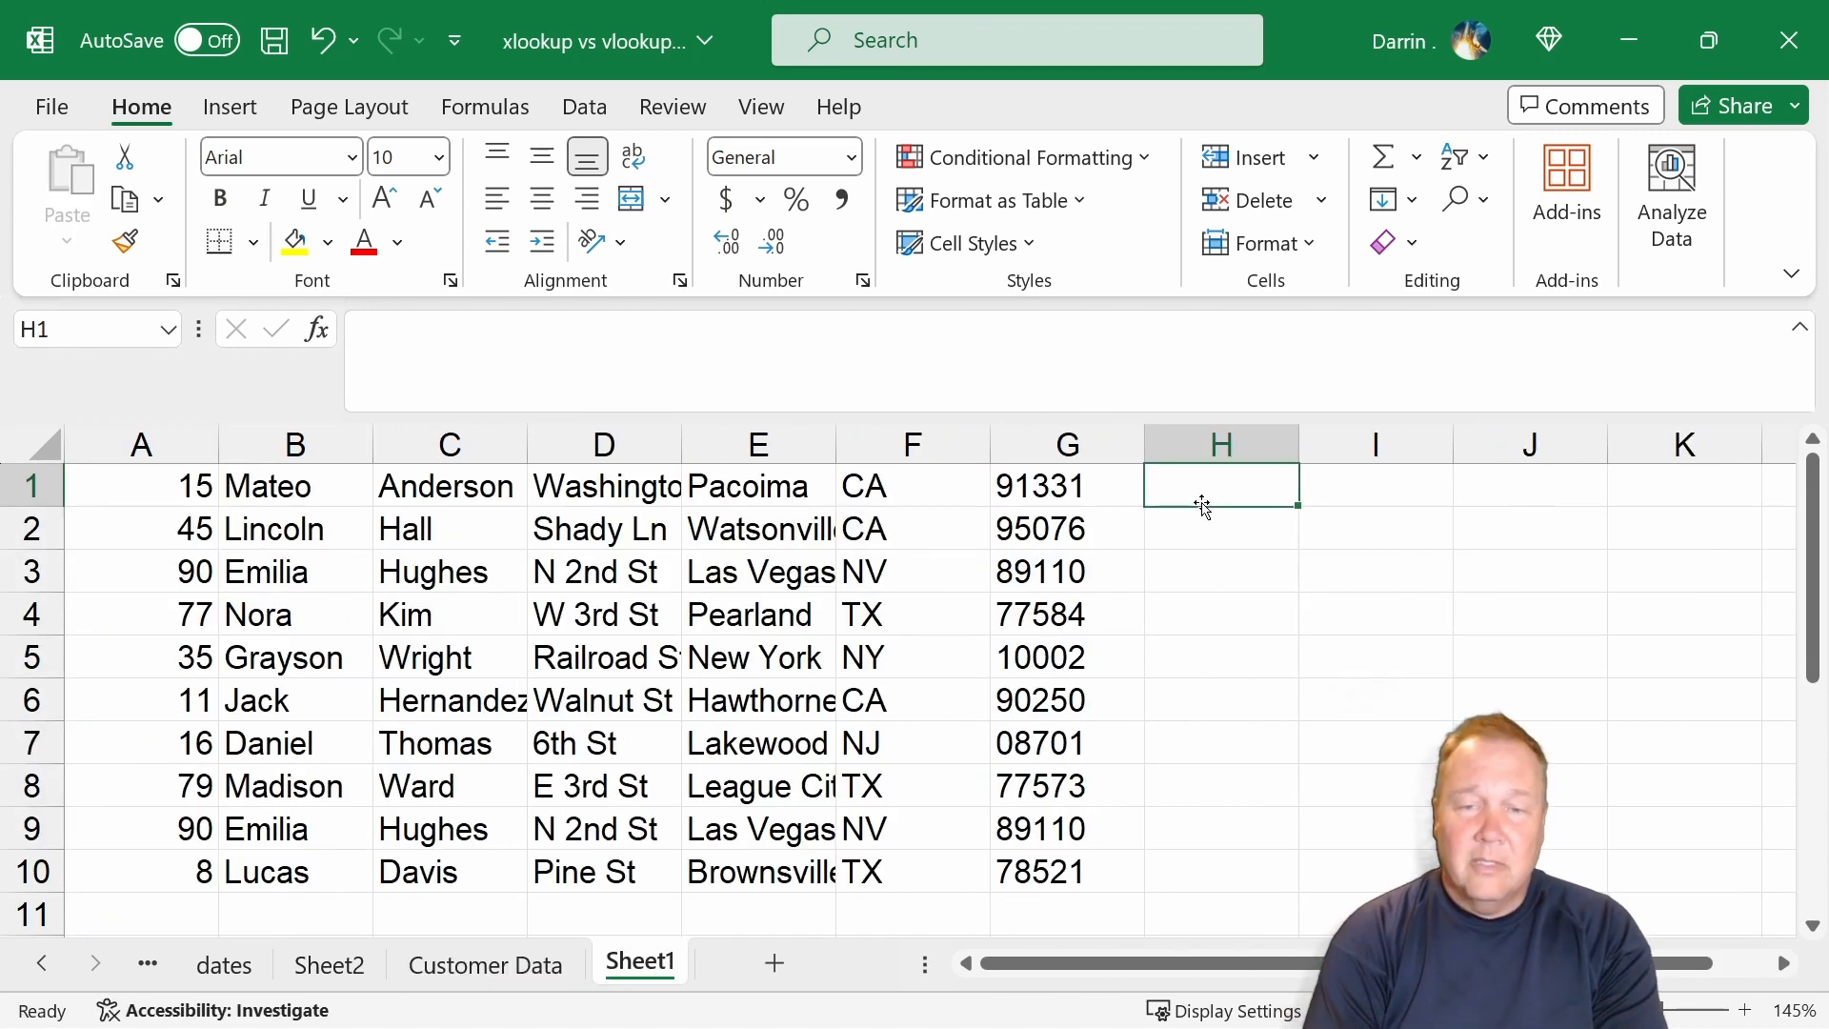
pyautogui.write('=')
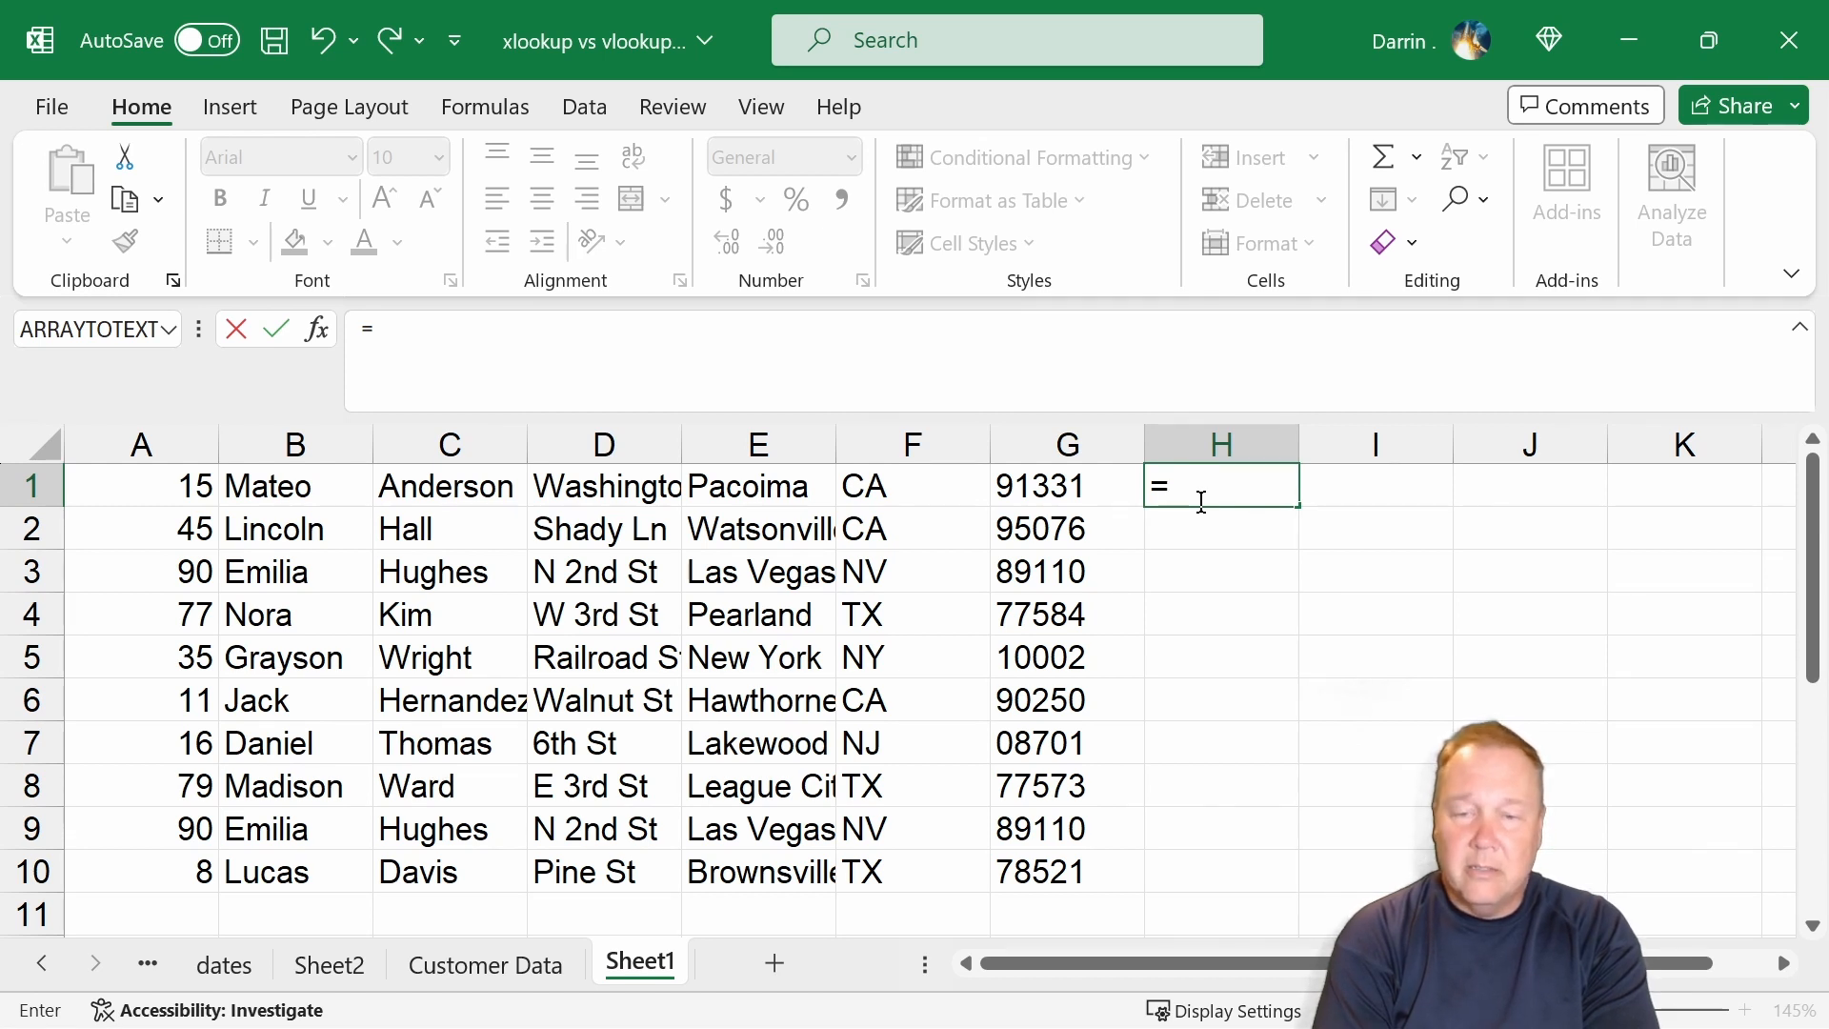
pyautogui.write('vlookup')
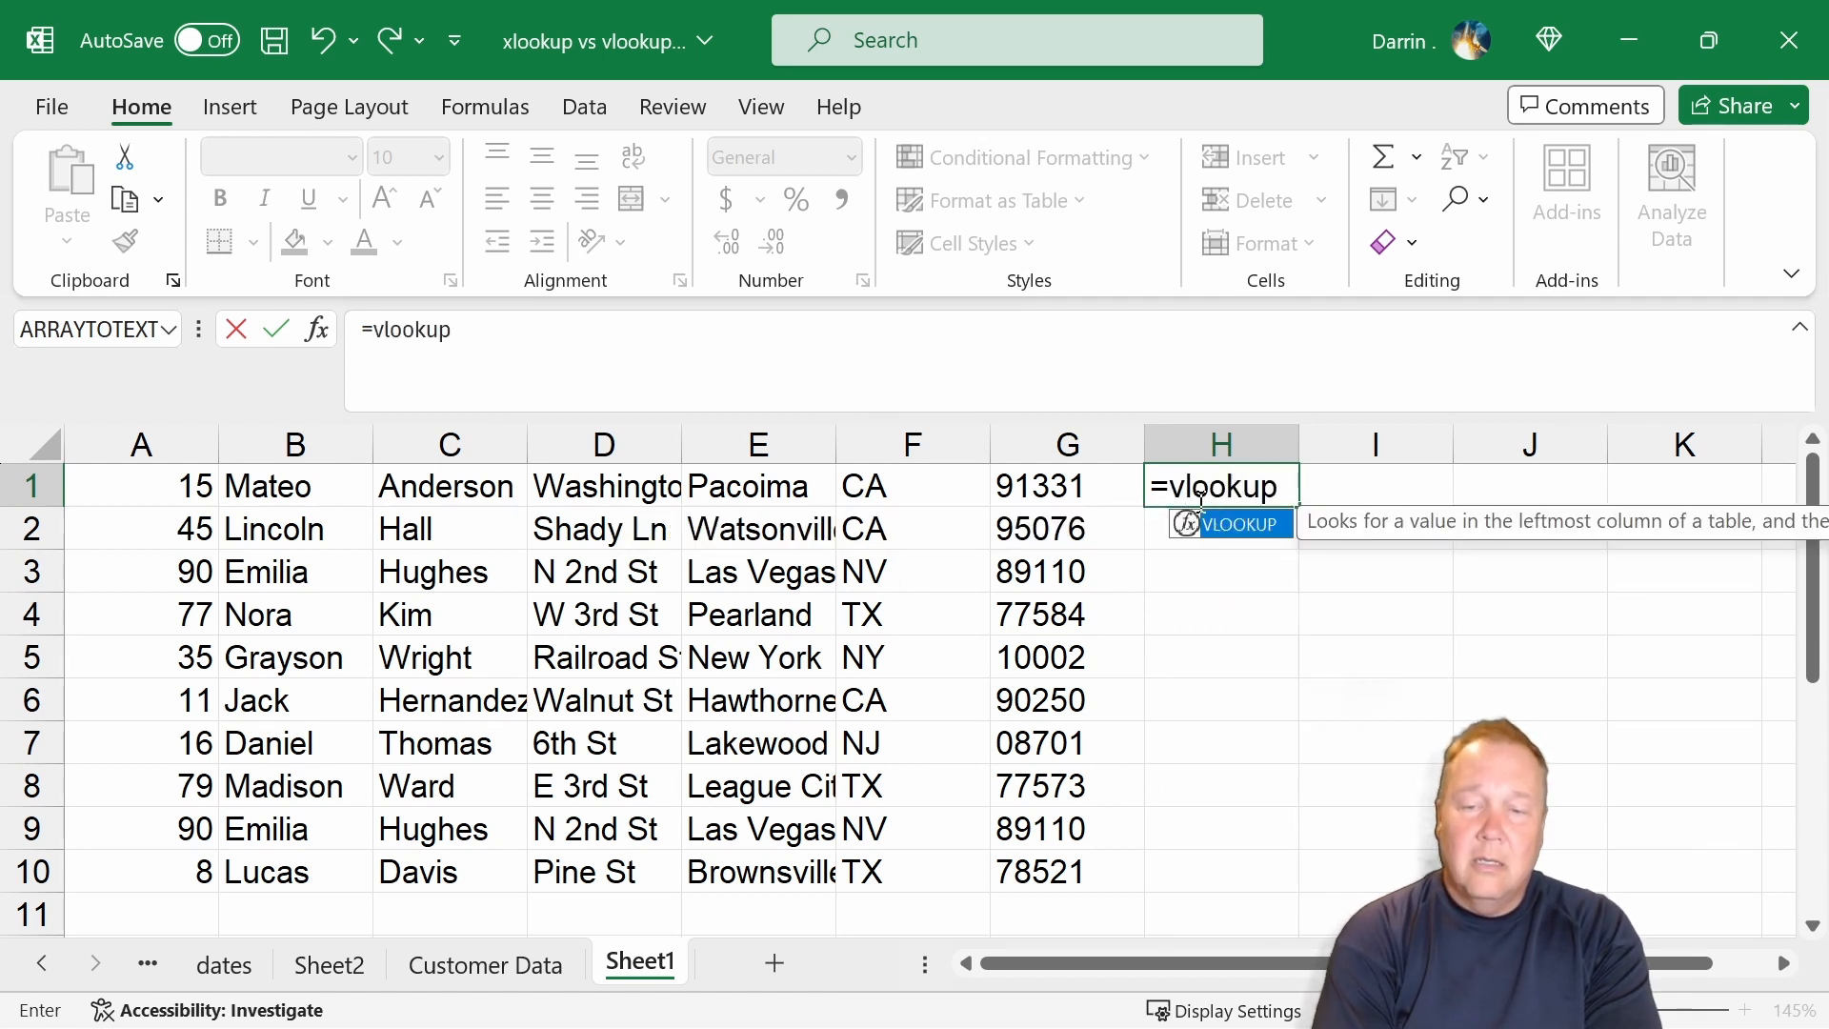
pyautogui.press('BackSpace')
pyautogui.press('BackSpace')
pyautogui.press('BackSpace')
pyautogui.press('BackSpace')
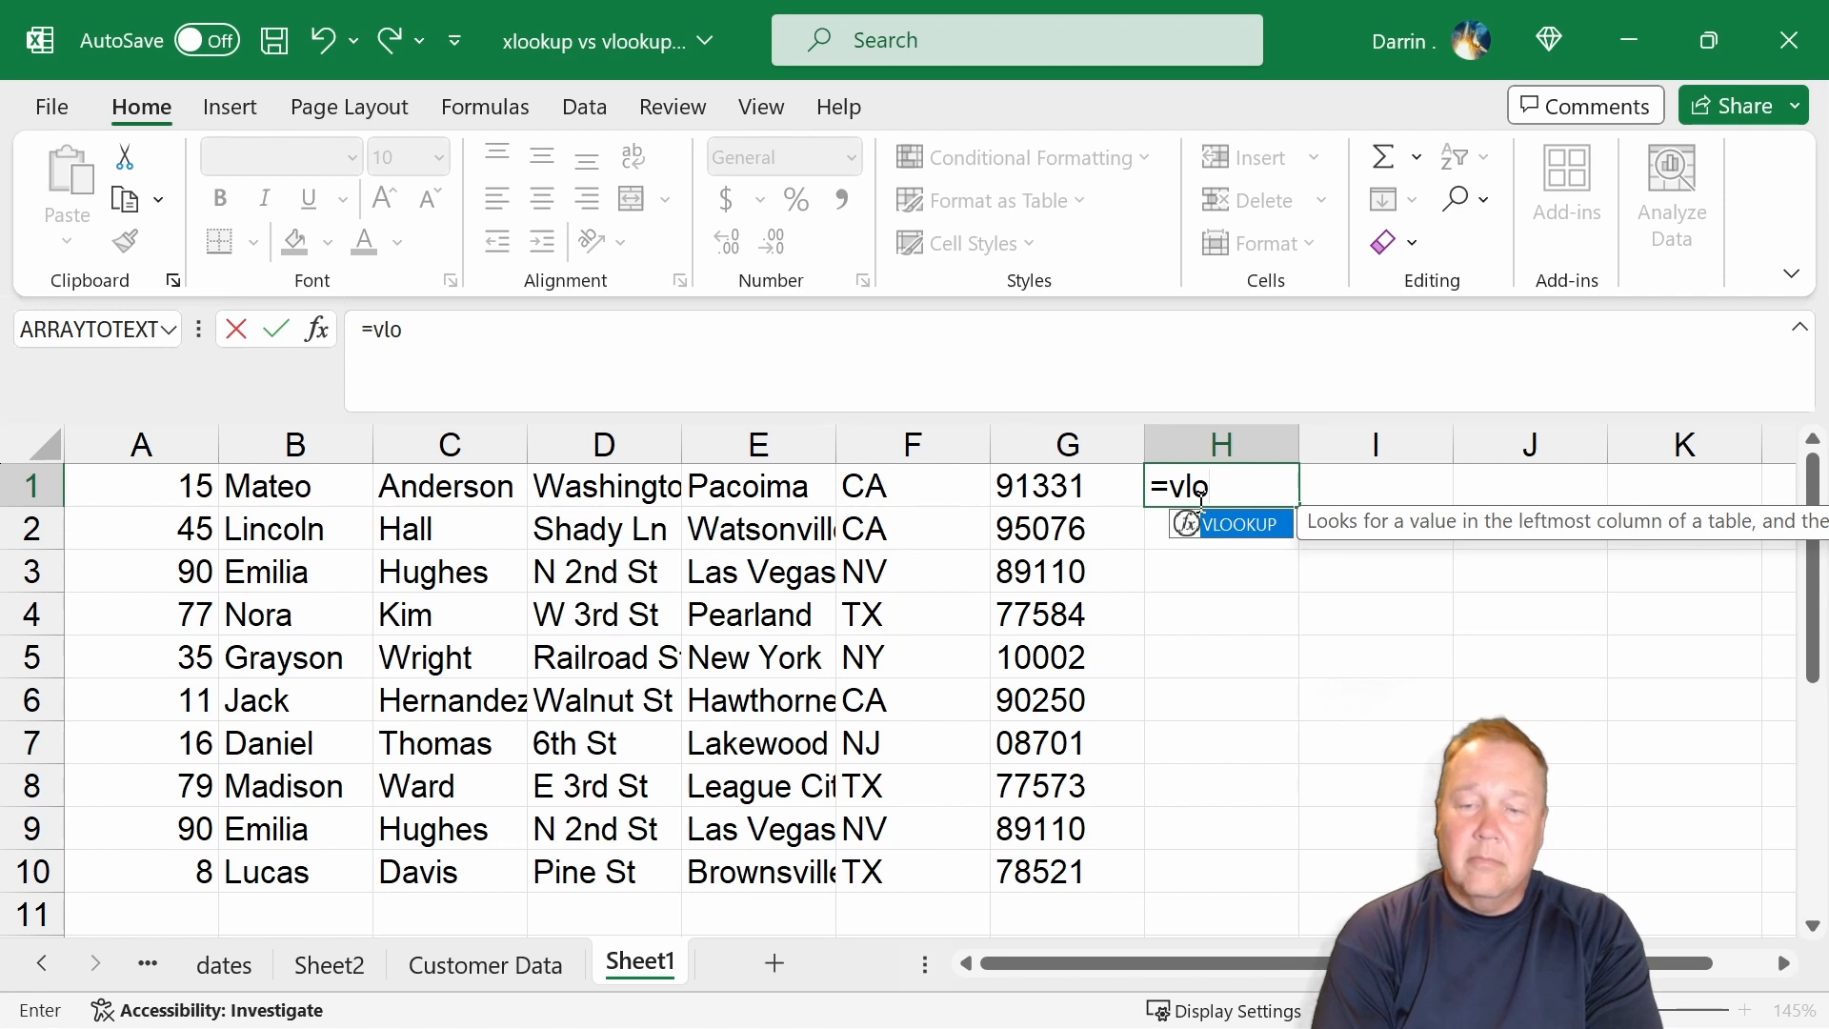
pyautogui.press('BackSpace')
pyautogui.write('look')
pyautogui.press('BackSpace')
pyautogui.press('BackSpace')
pyautogui.press('BackSpace')
pyautogui.press('BackSpace')
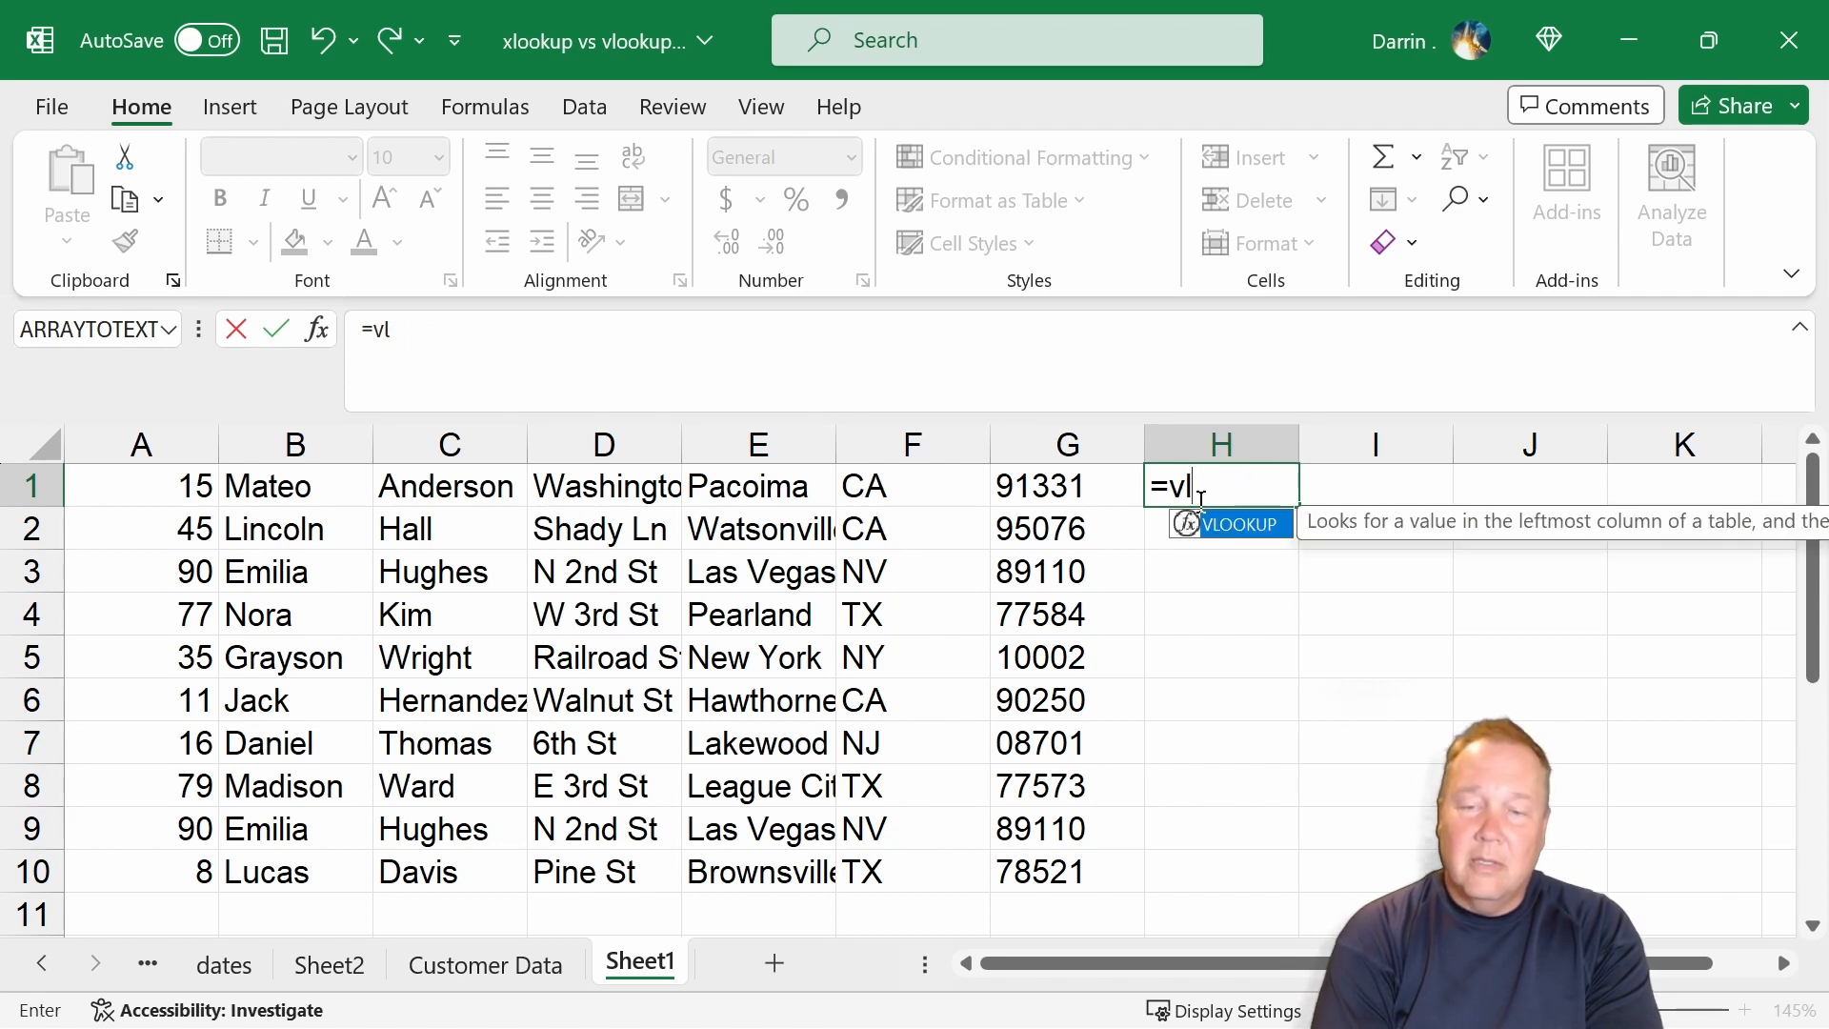
pyautogui.write('ook')
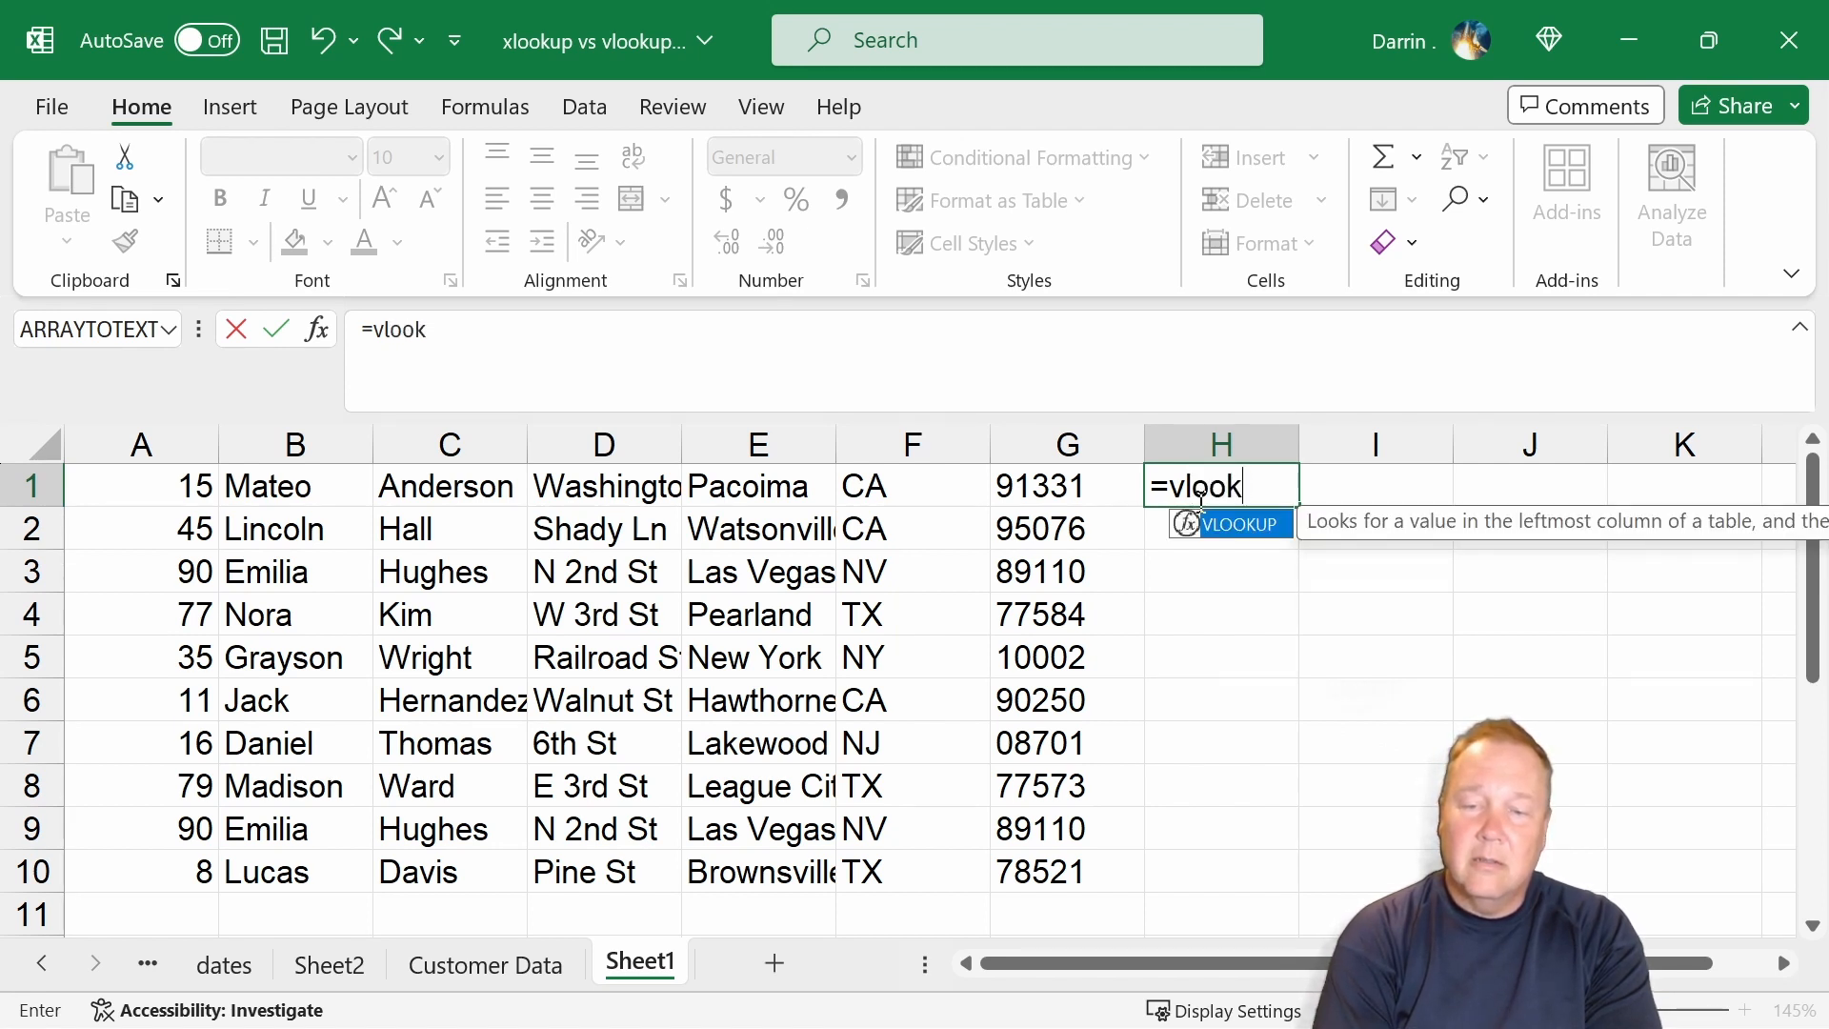
pyautogui.write('up')
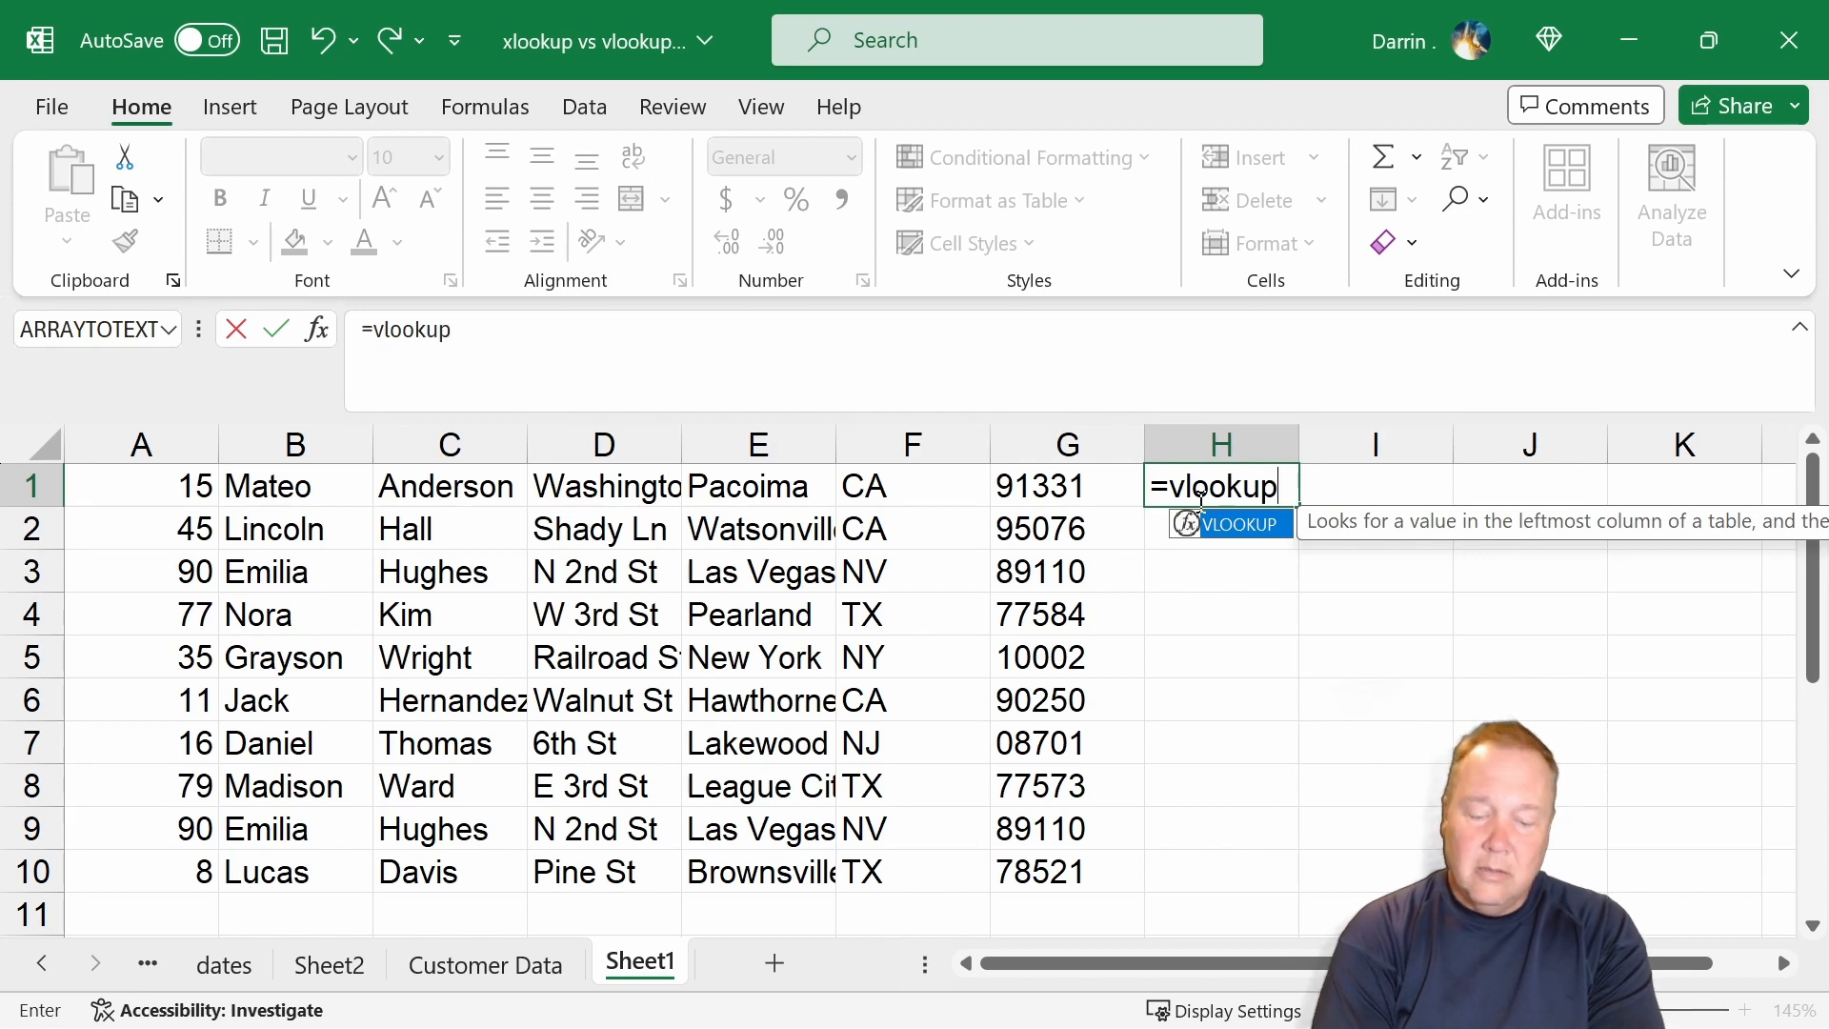
# Use A1 as the VLOOKUP's lookup value and columns A:G of the Customer Data sheet as its table array
pyautogui.write('(')
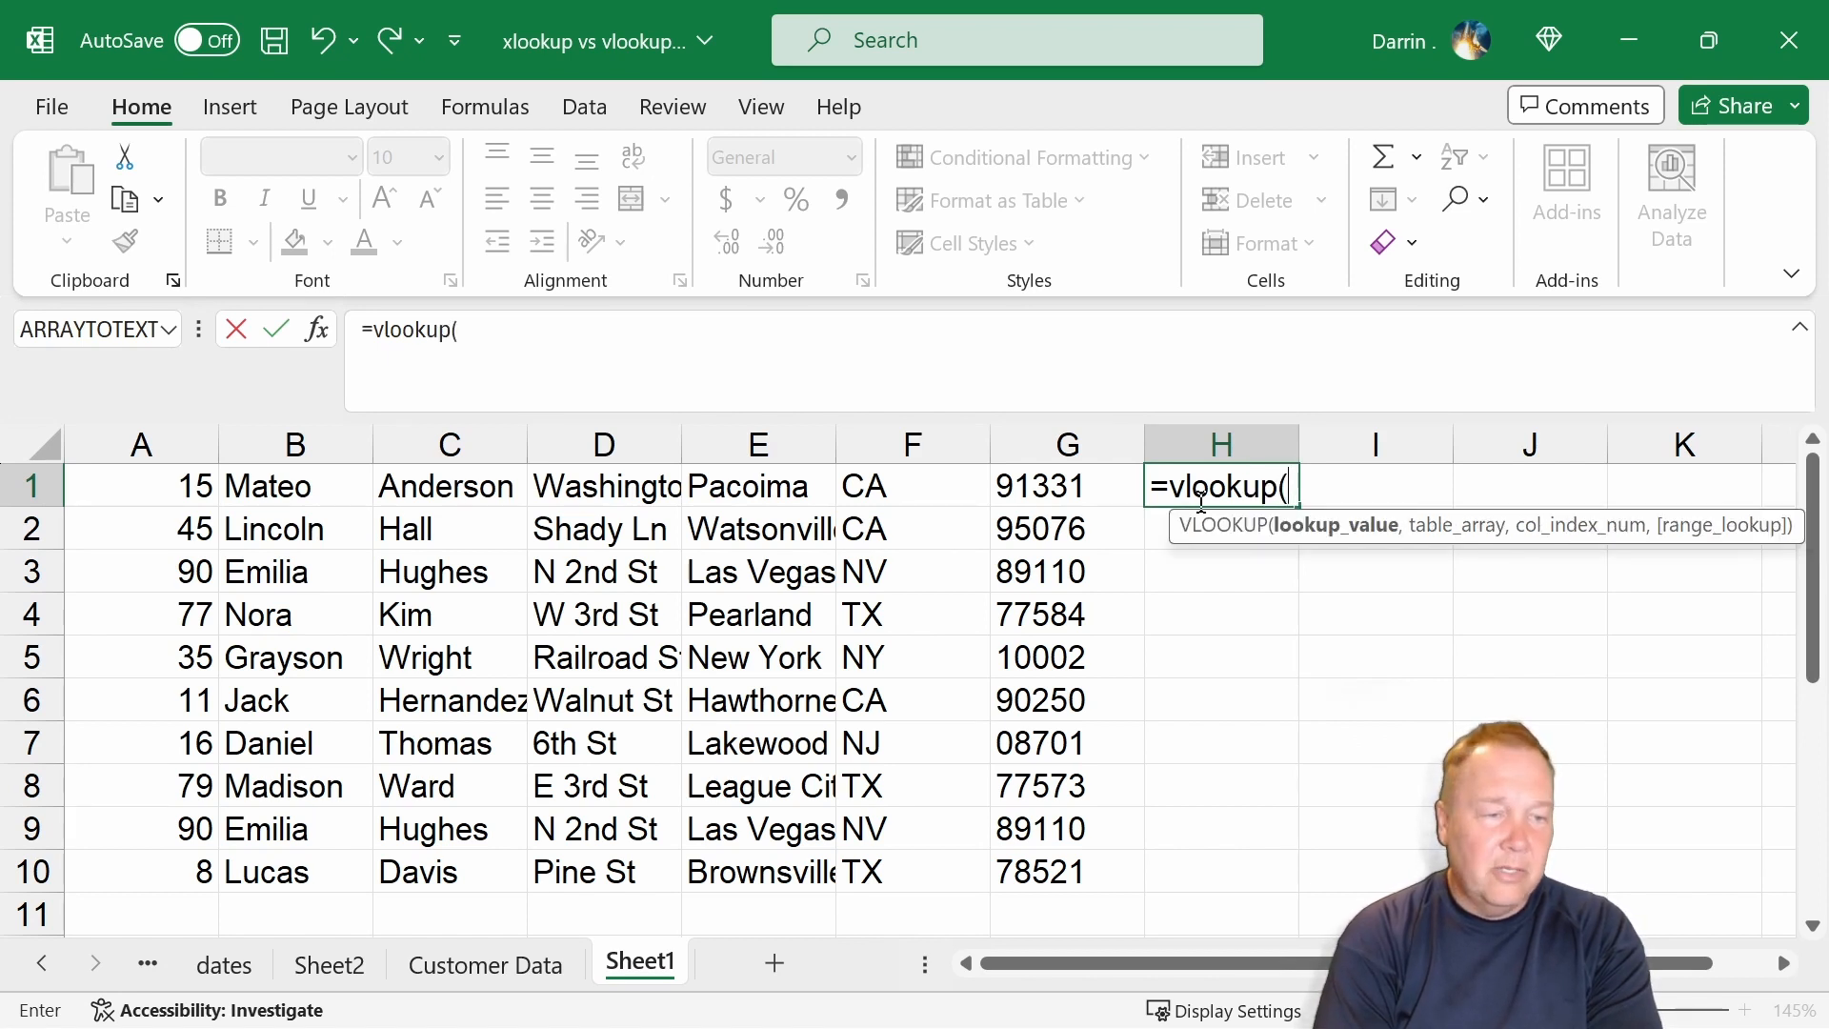
pyautogui.write('a1,')
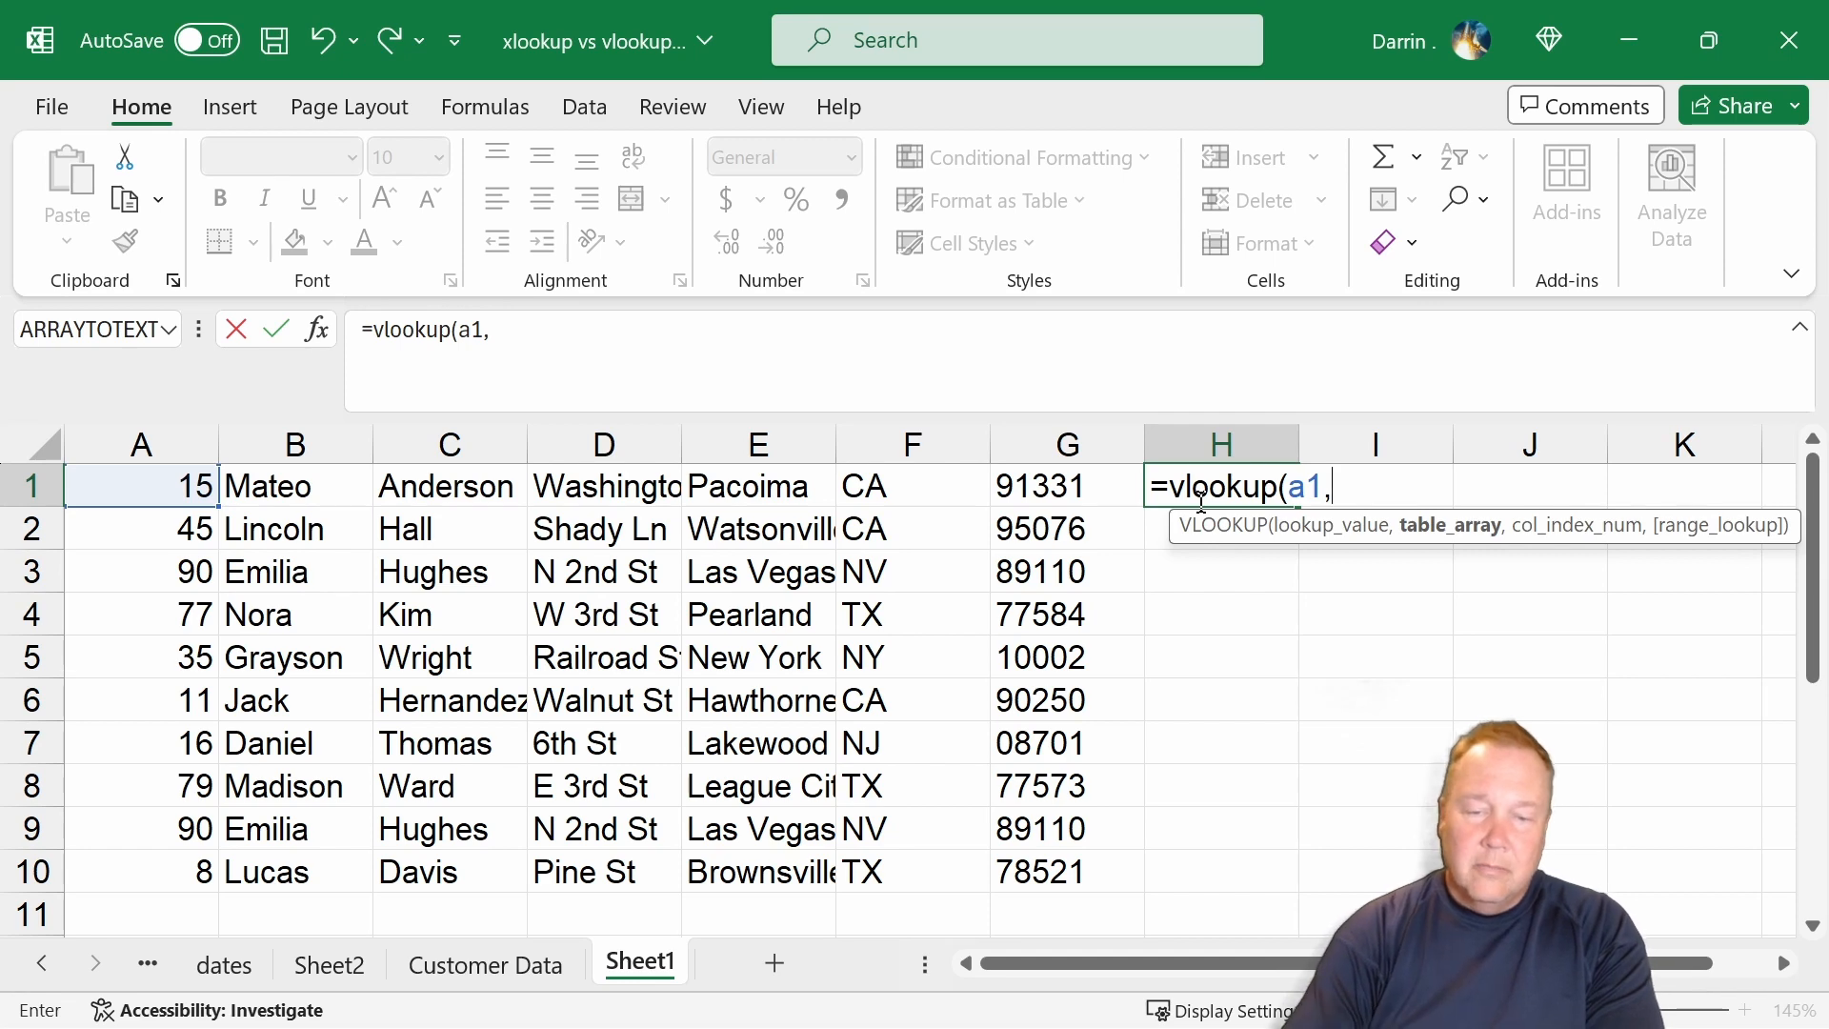
pyautogui.click(530, 968)
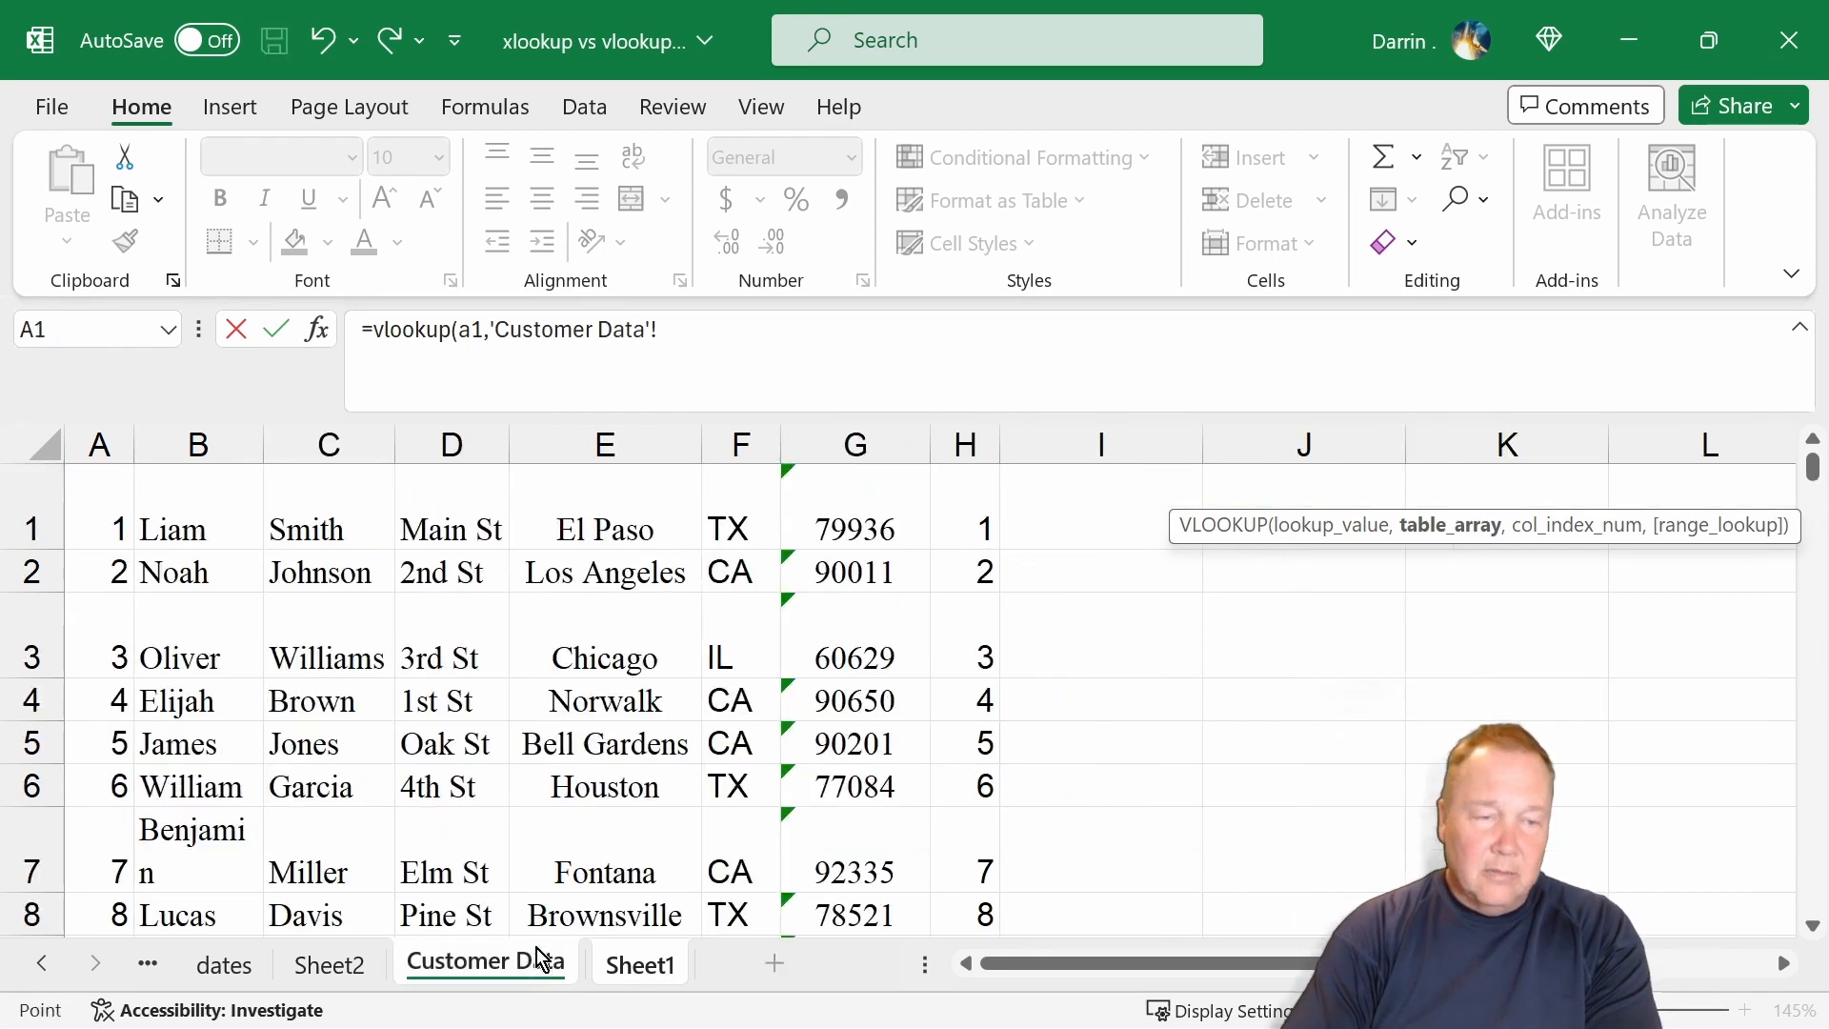
pyautogui.moveTo(100, 444); pyautogui.dragTo(831, 476)
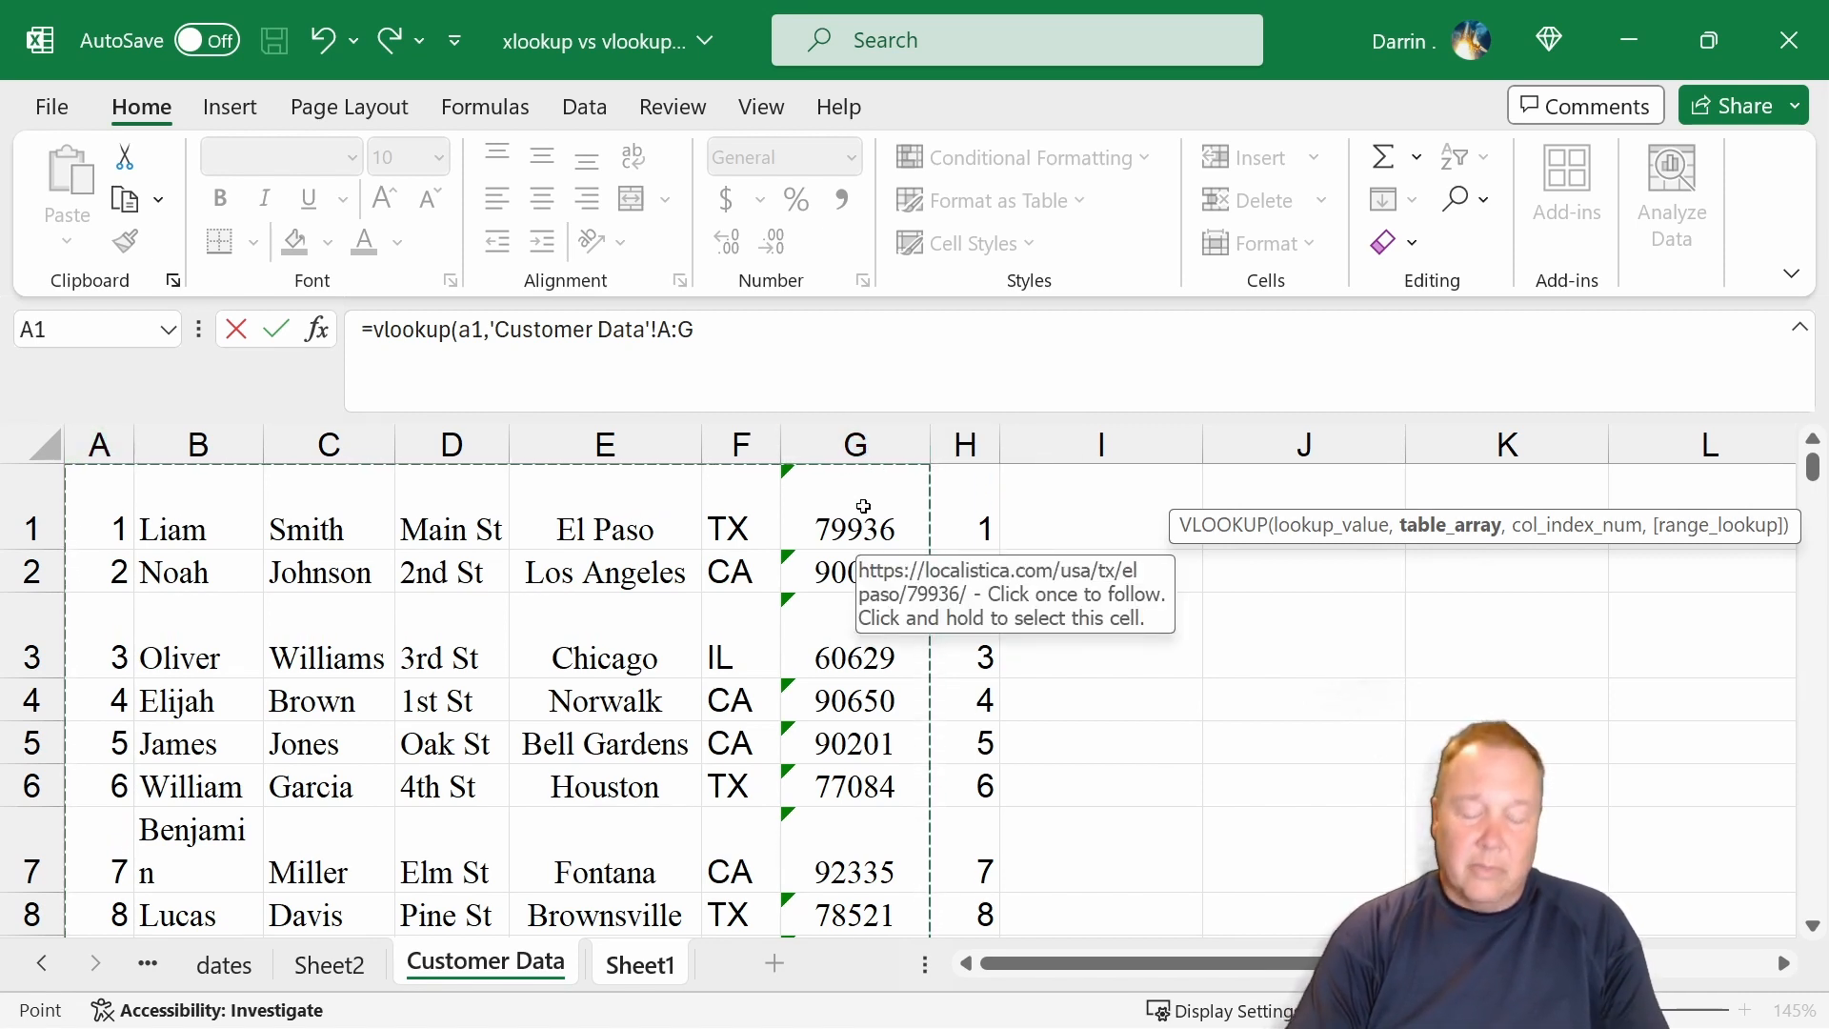
pyautogui.write(',')
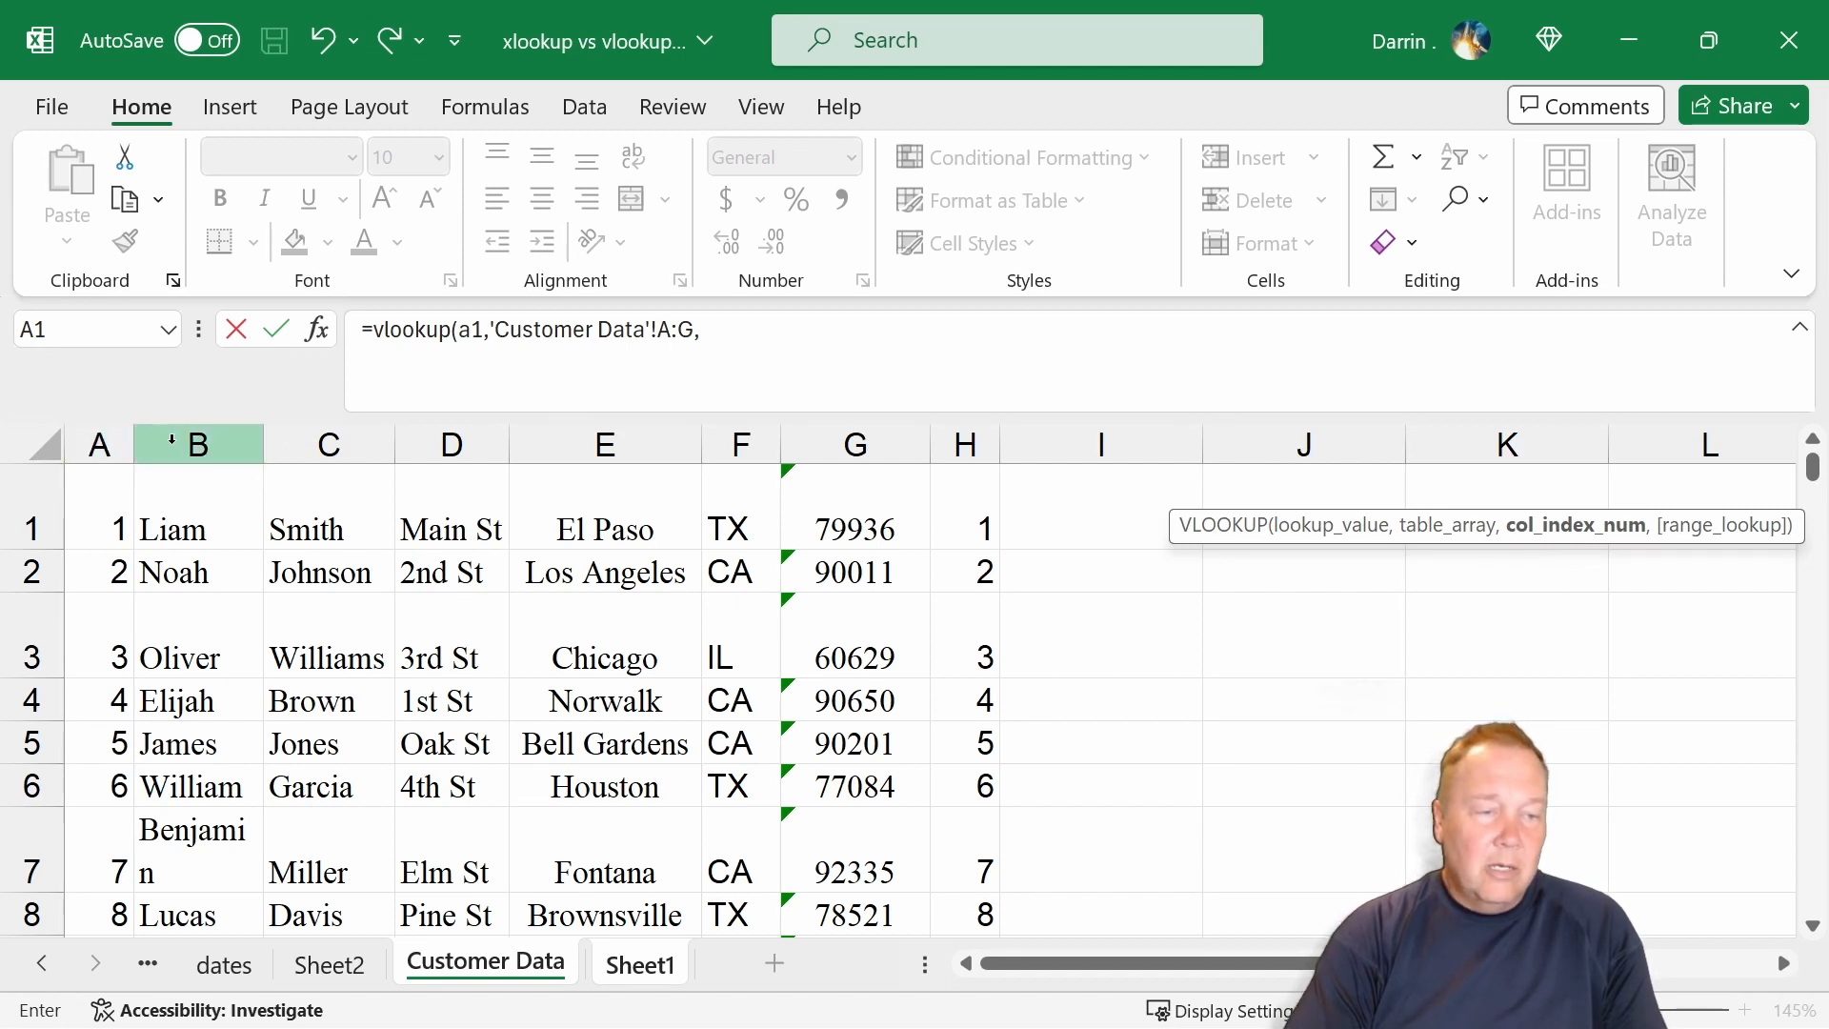
# Finish the VLOOKUP with column index 2 and FALSE for an exact match, and enter it
pyautogui.click(732, 355)
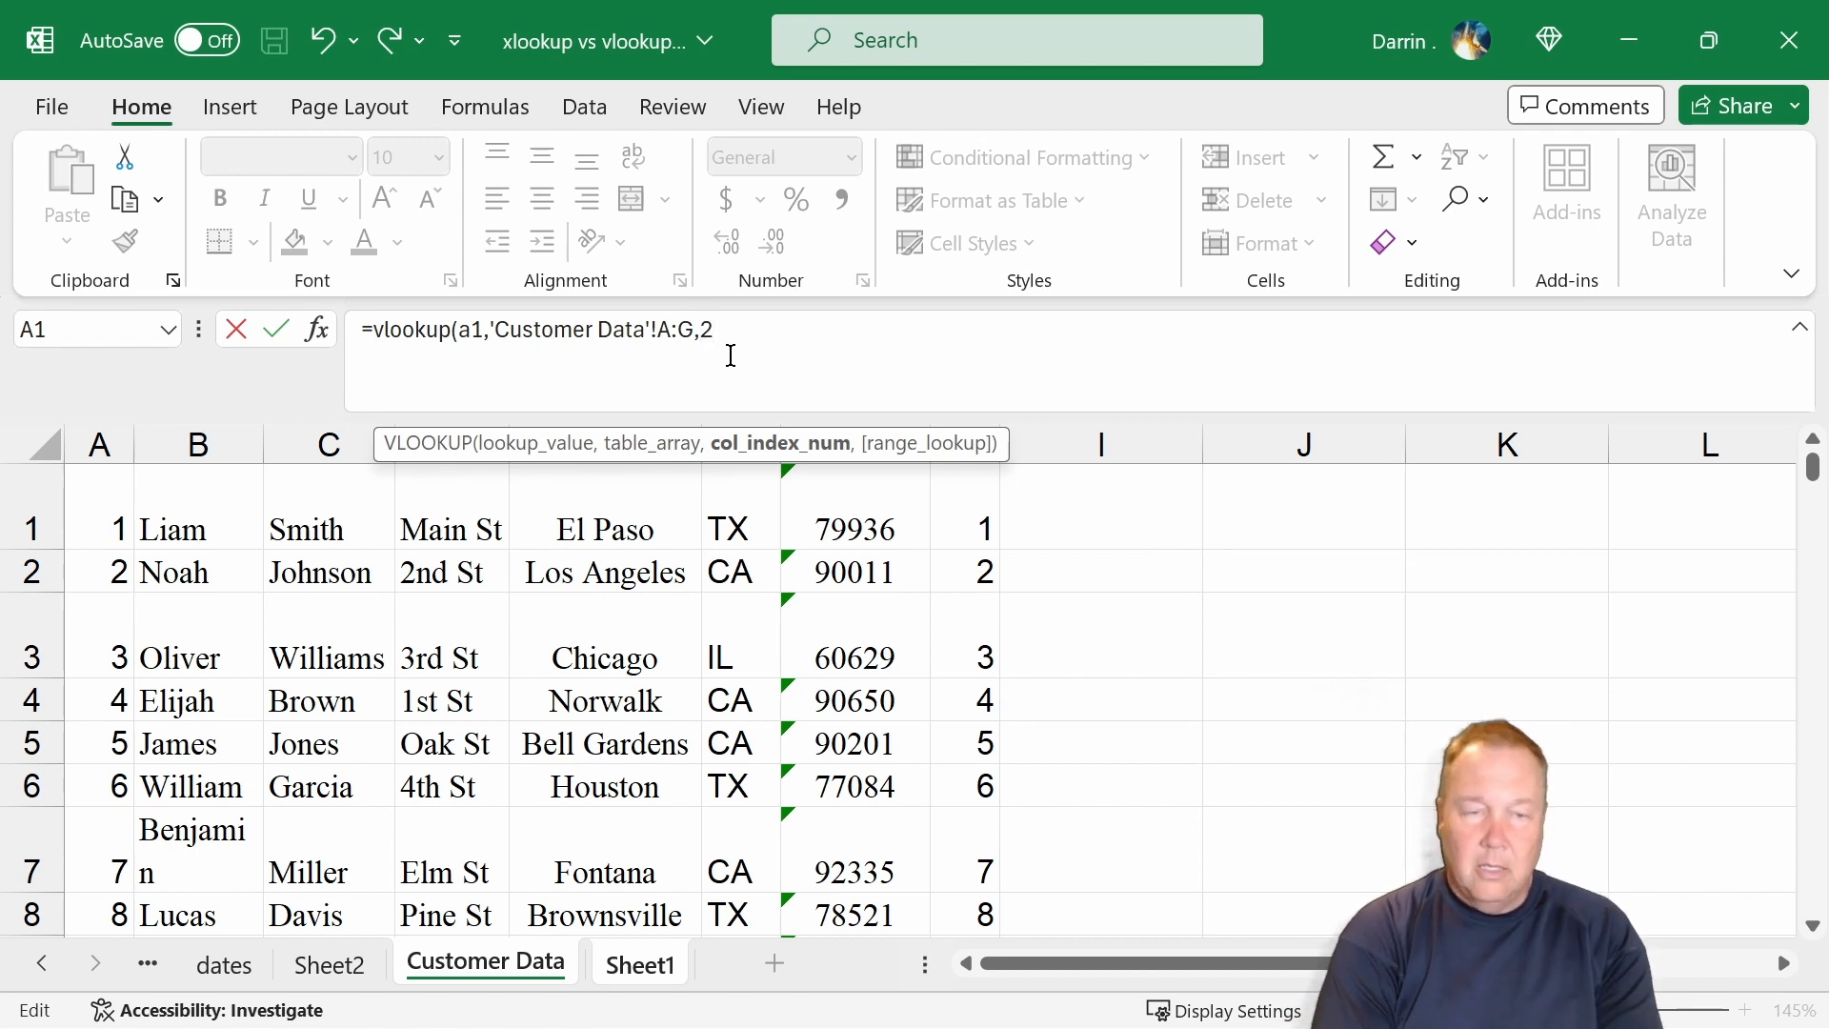
pyautogui.write(',')
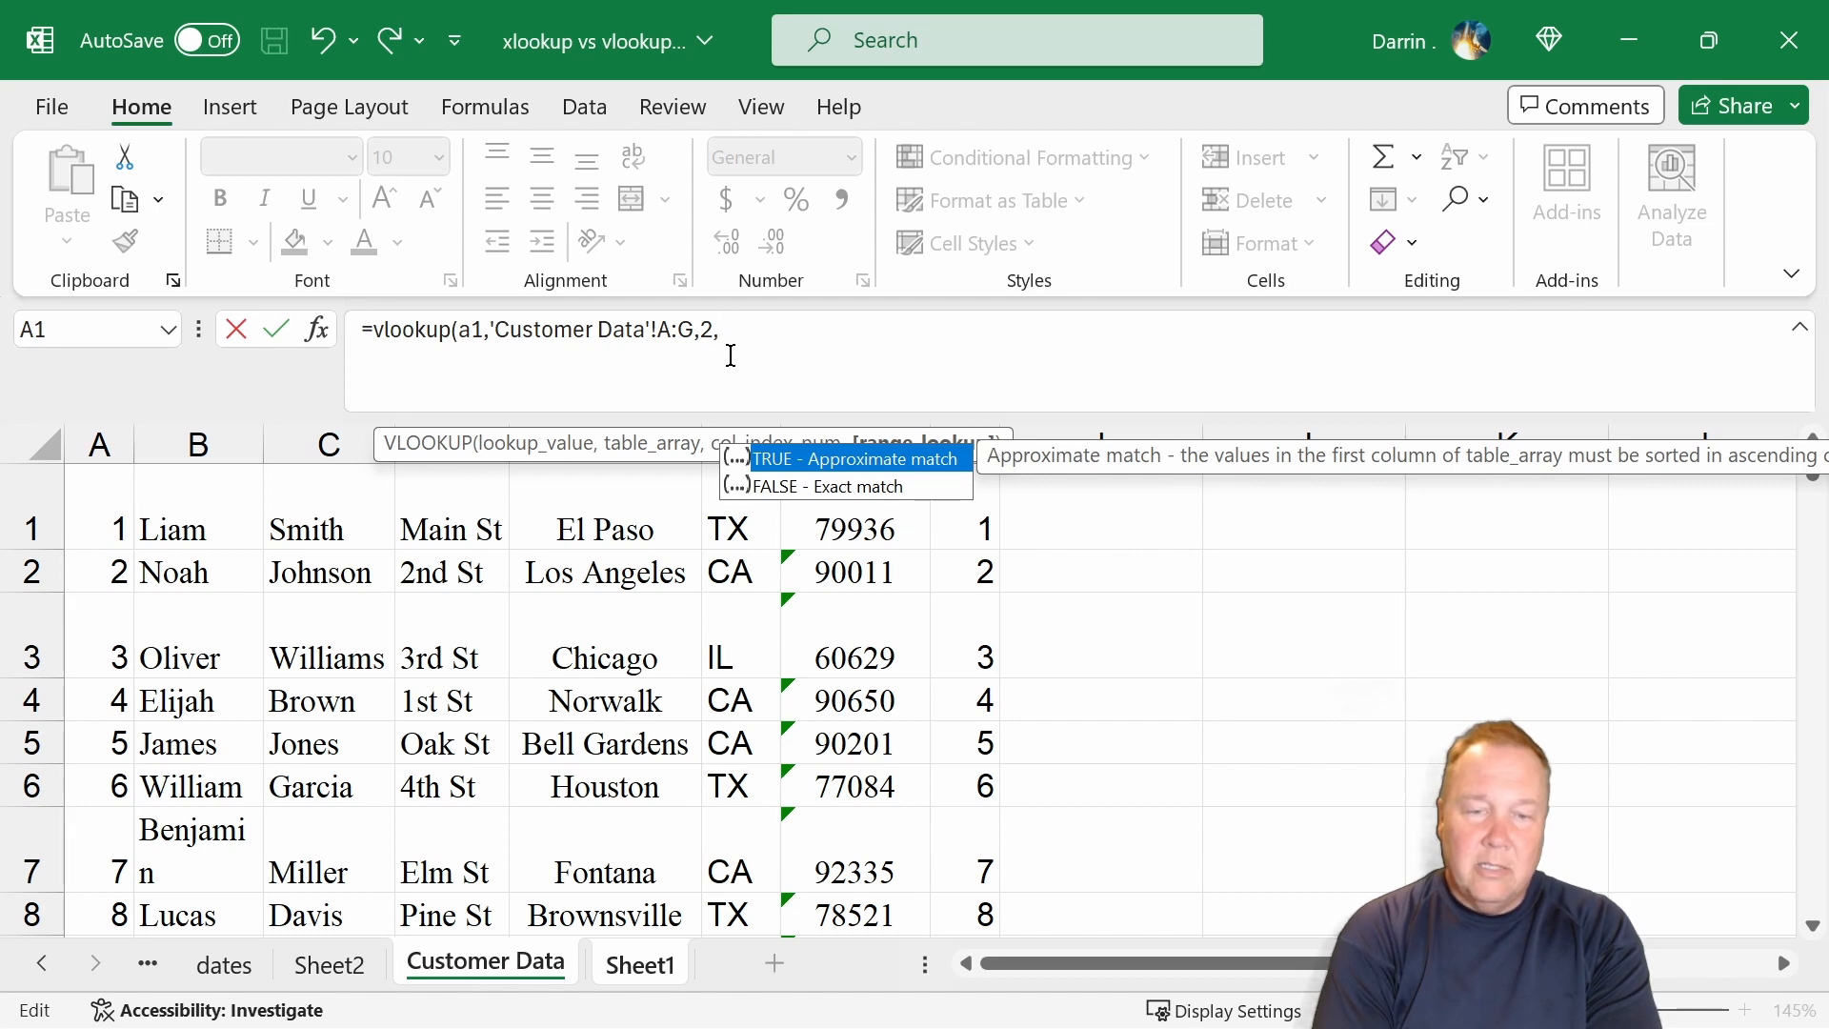
pyautogui.write('FALSE')
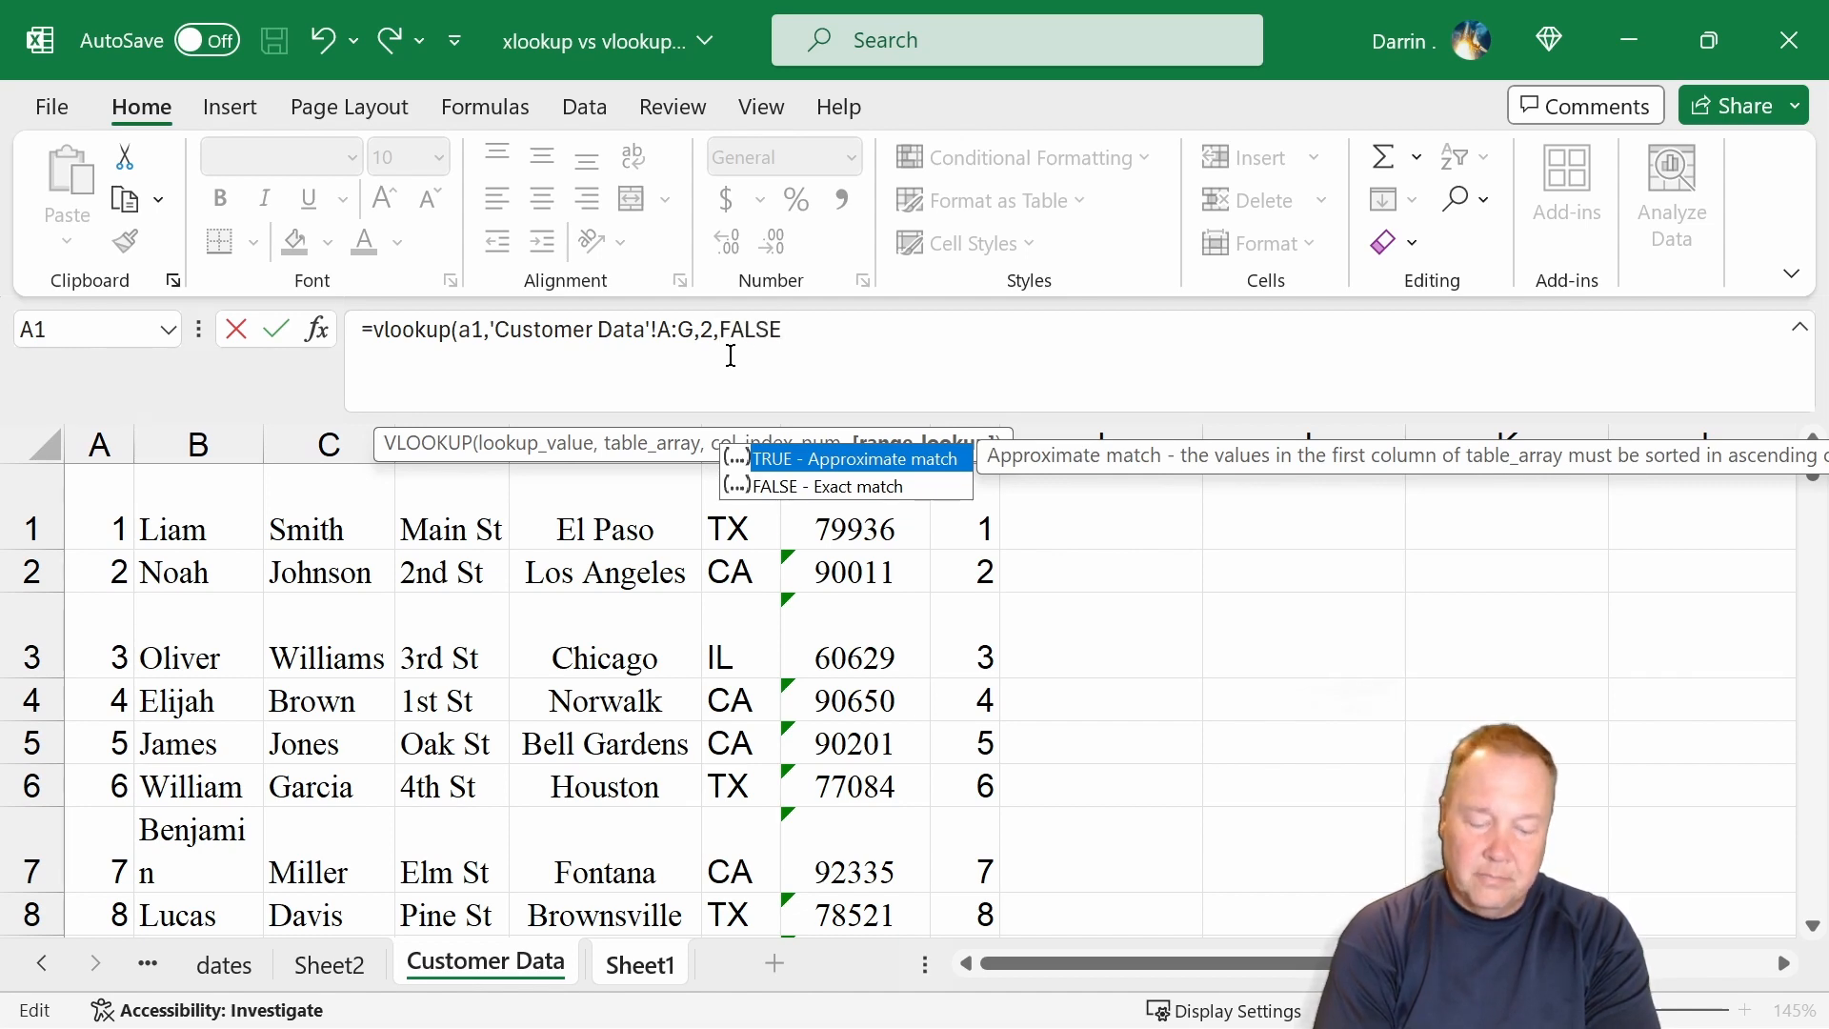
pyautogui.write(')')
pyautogui.press('Return')
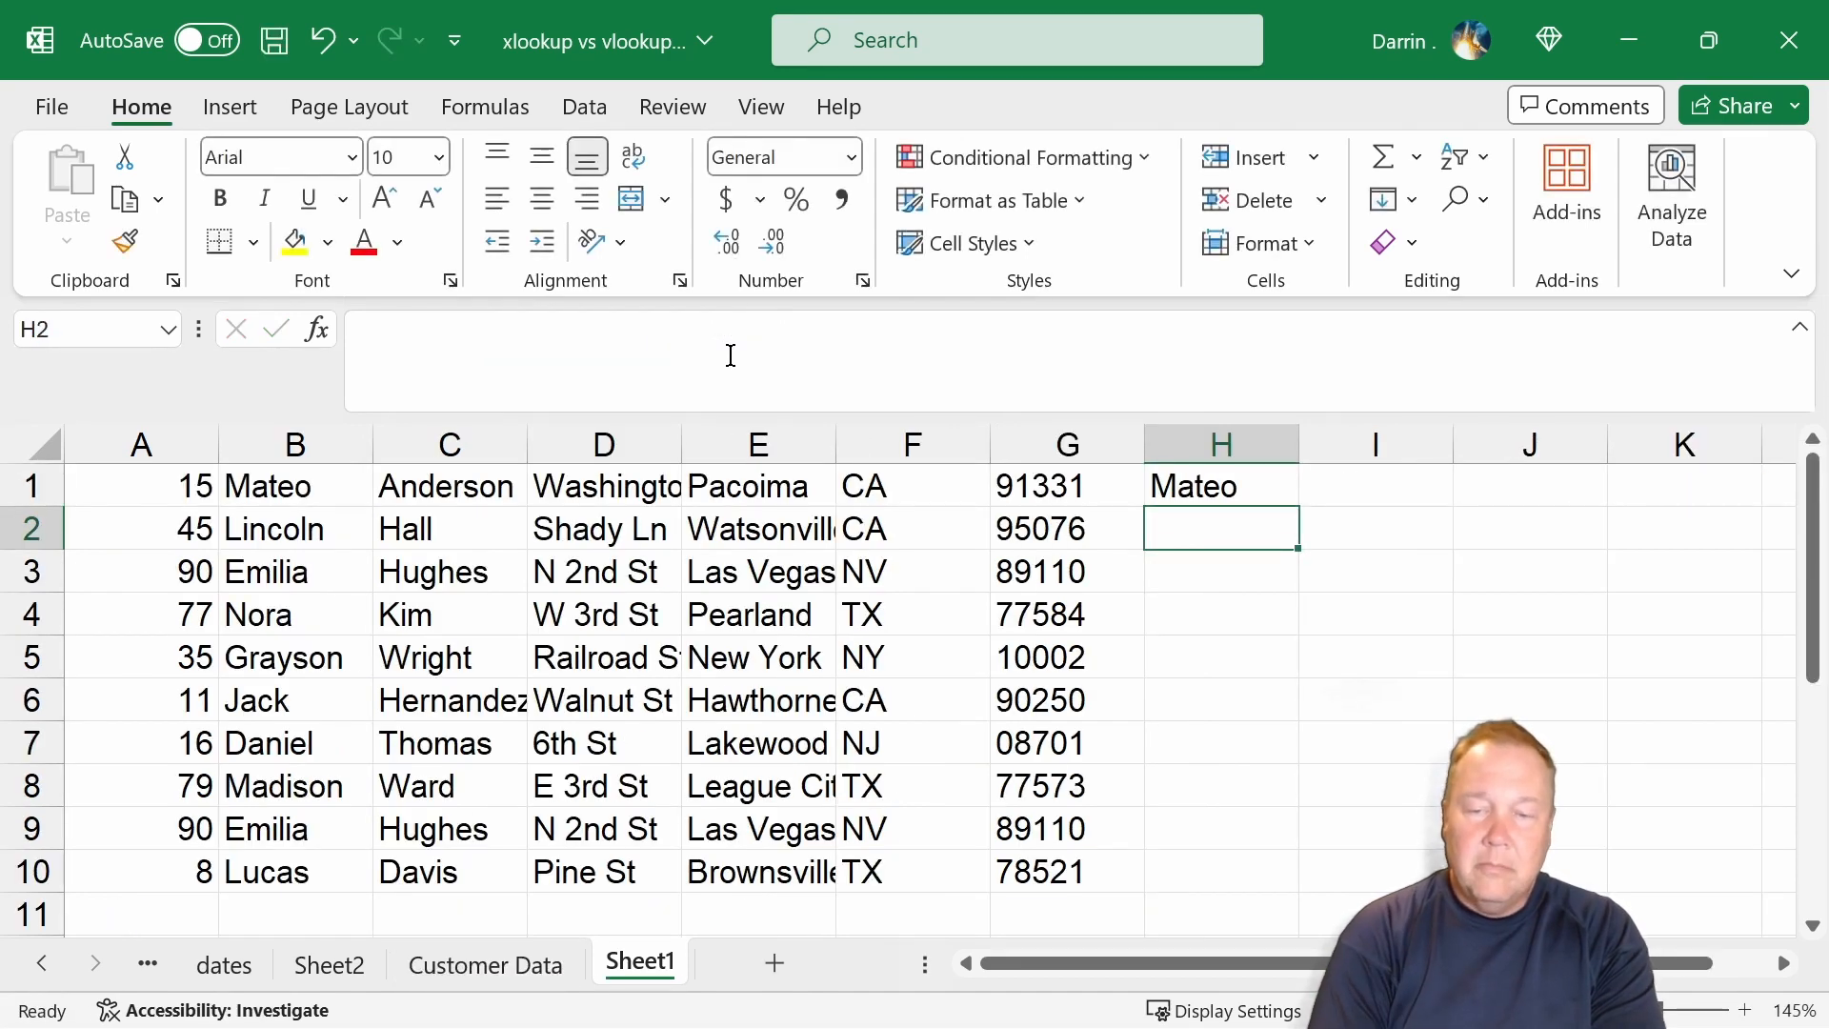
# Make the table array columns in H1's VLOOKUP absolute as $A:$G
pyautogui.press('Up')
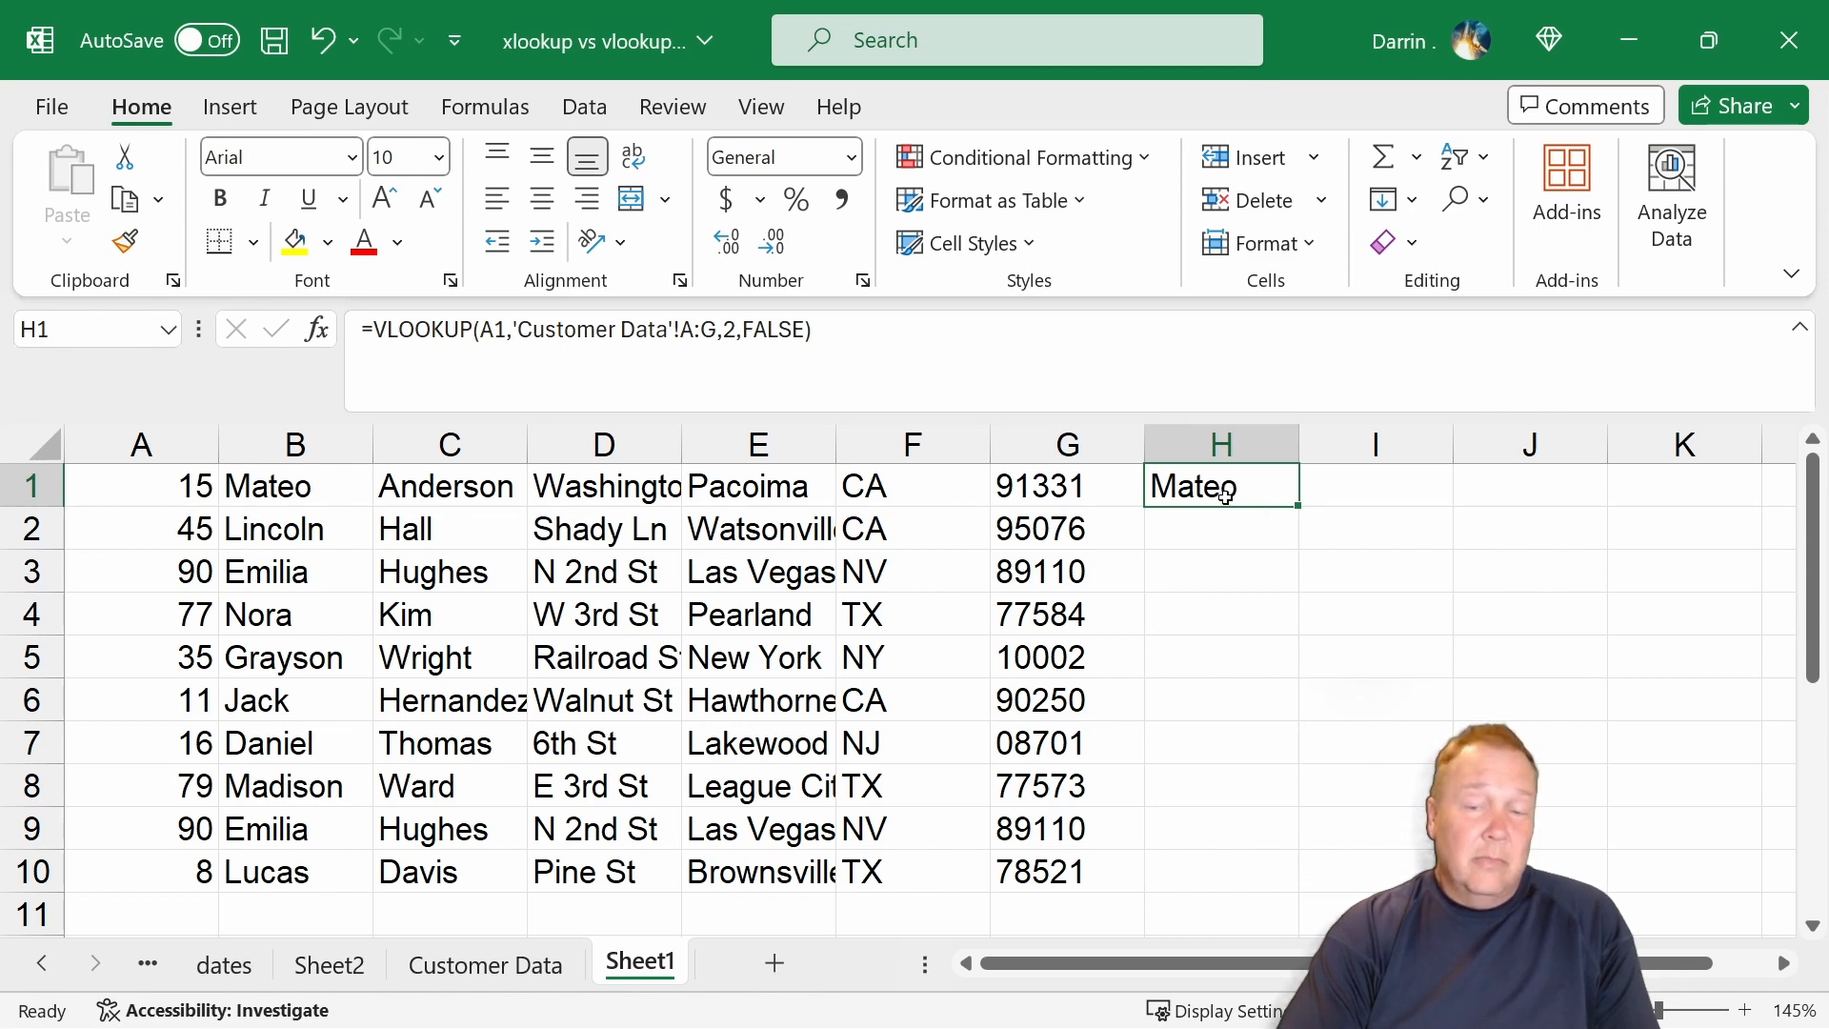
pyautogui.hscroll(2, 1226, 493)
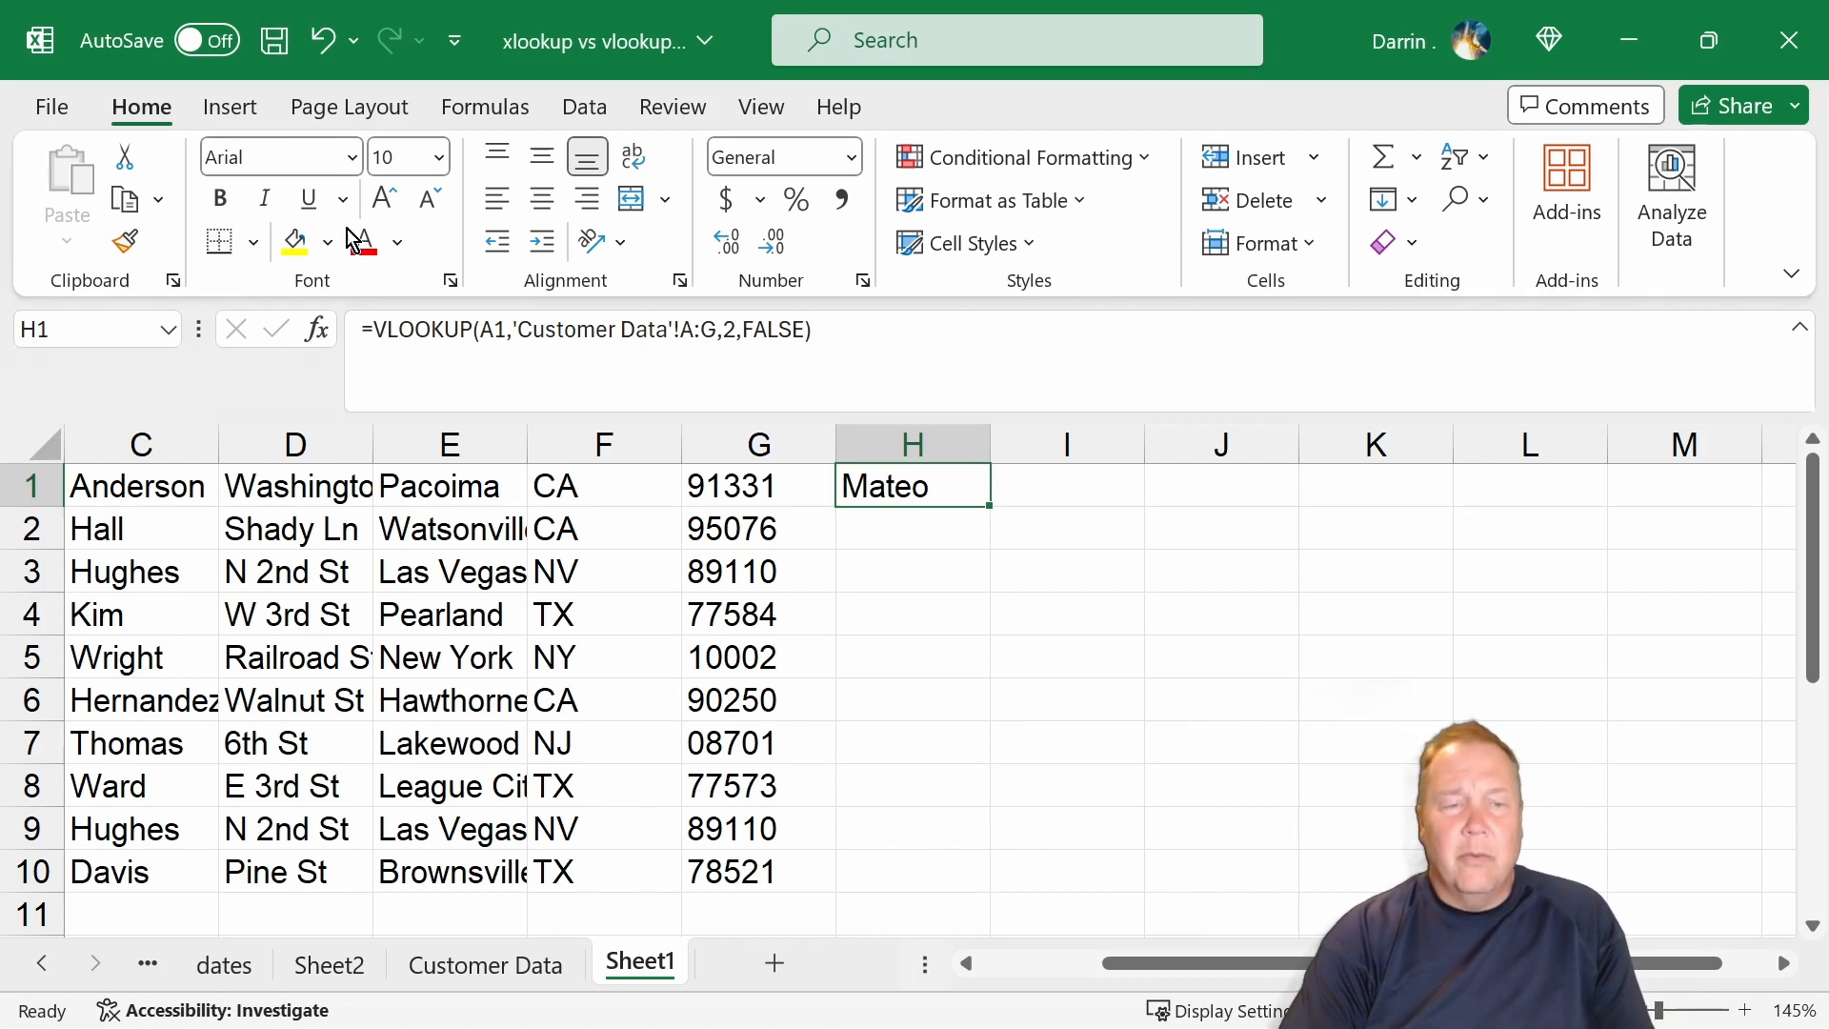
pyautogui.click(680, 328)
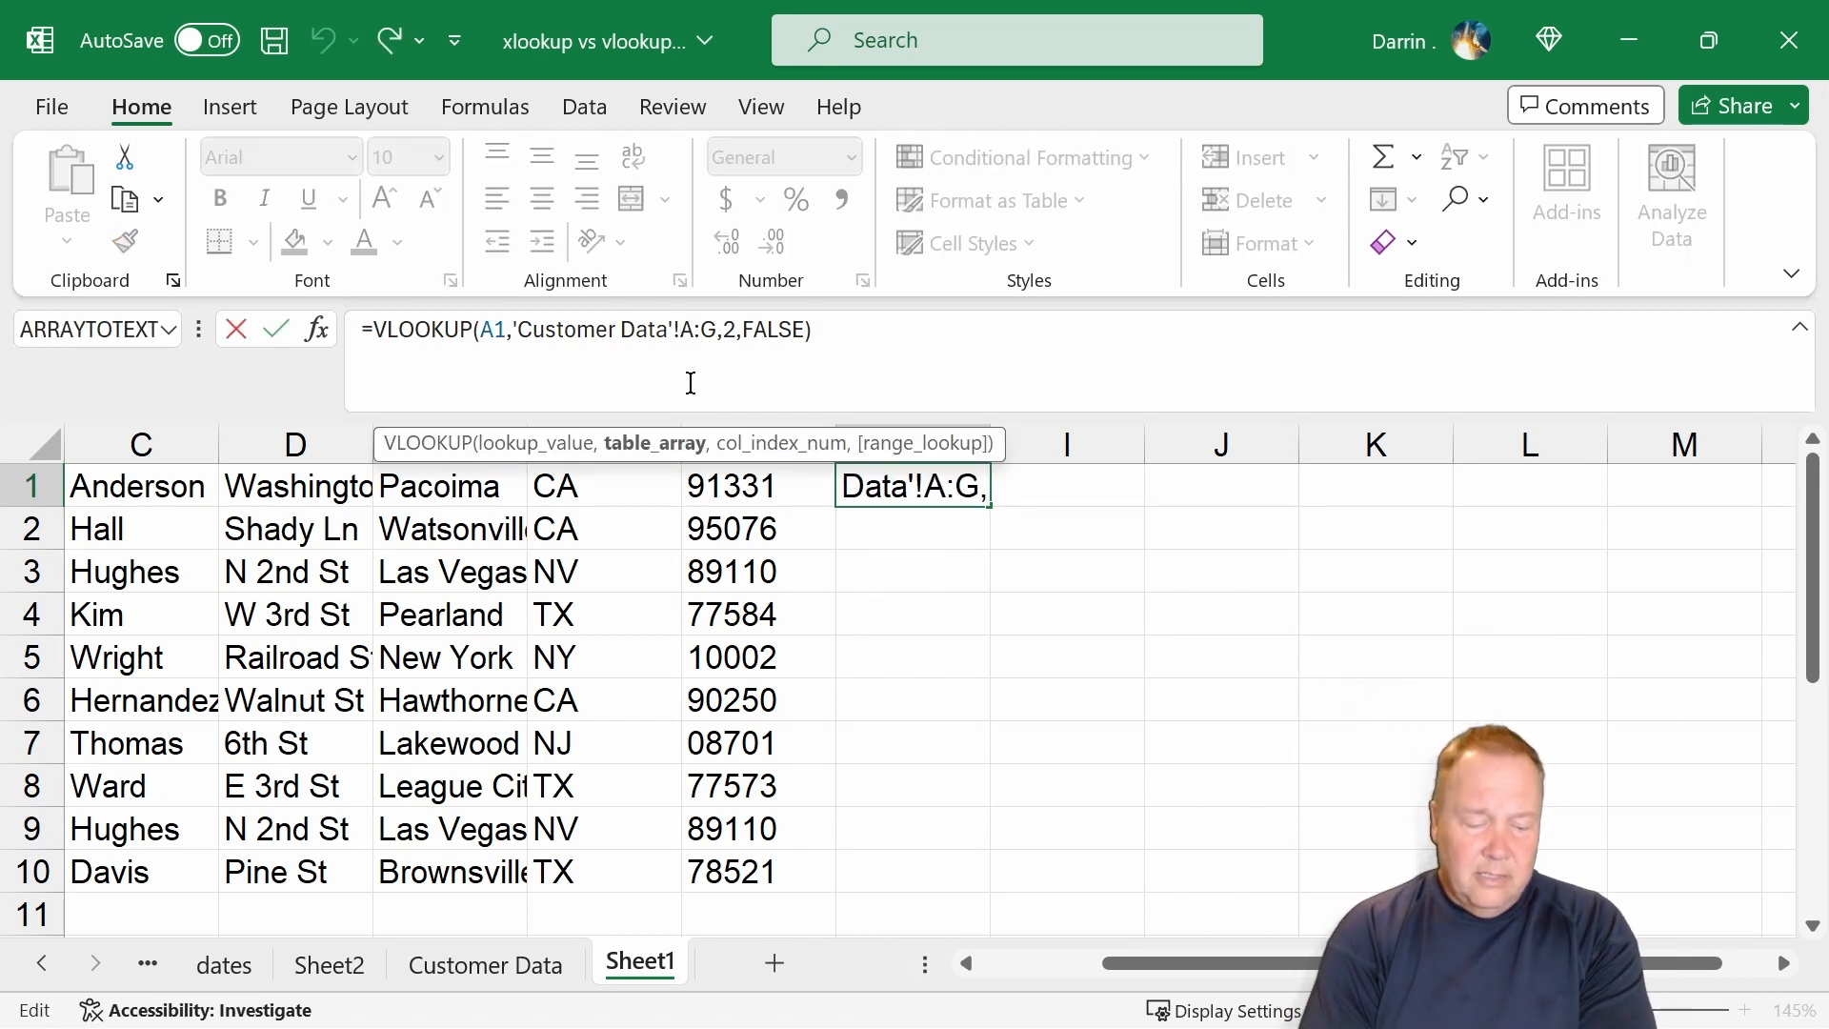
pyautogui.write('$')
pyautogui.press('Right')
pyautogui.press('Right')
pyautogui.press('Right')
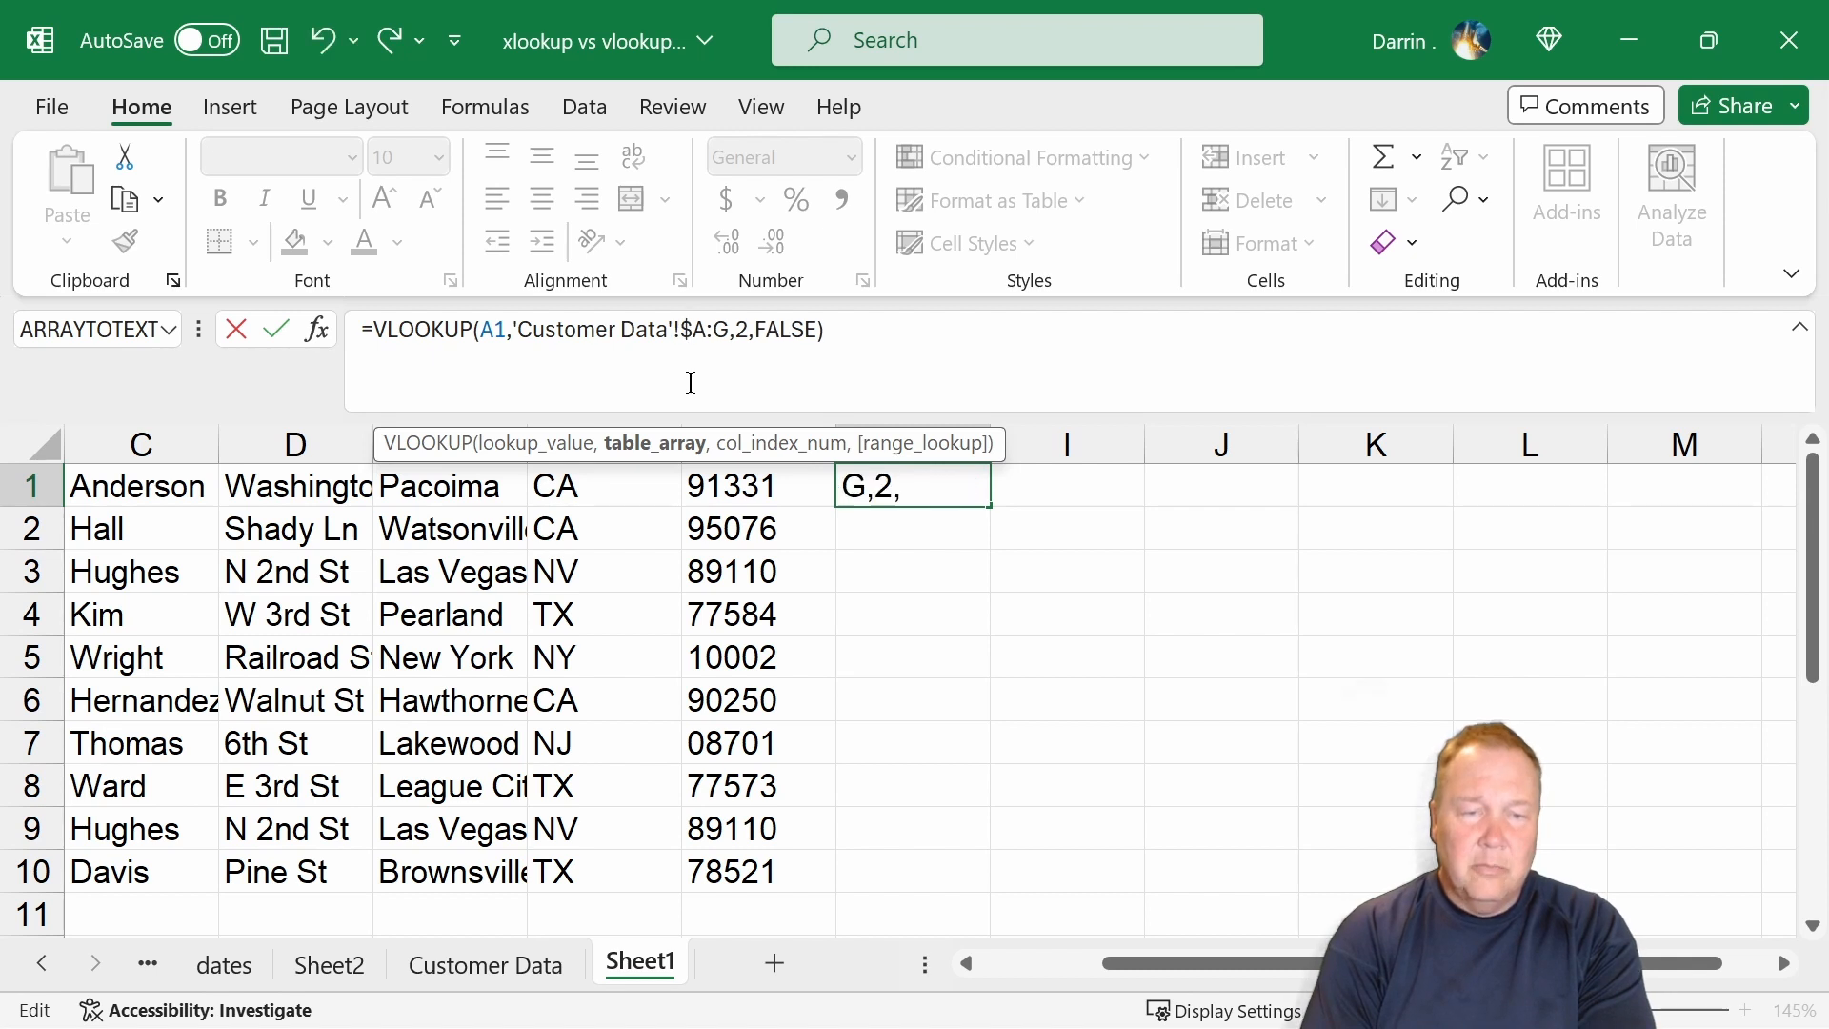
pyautogui.write('$')
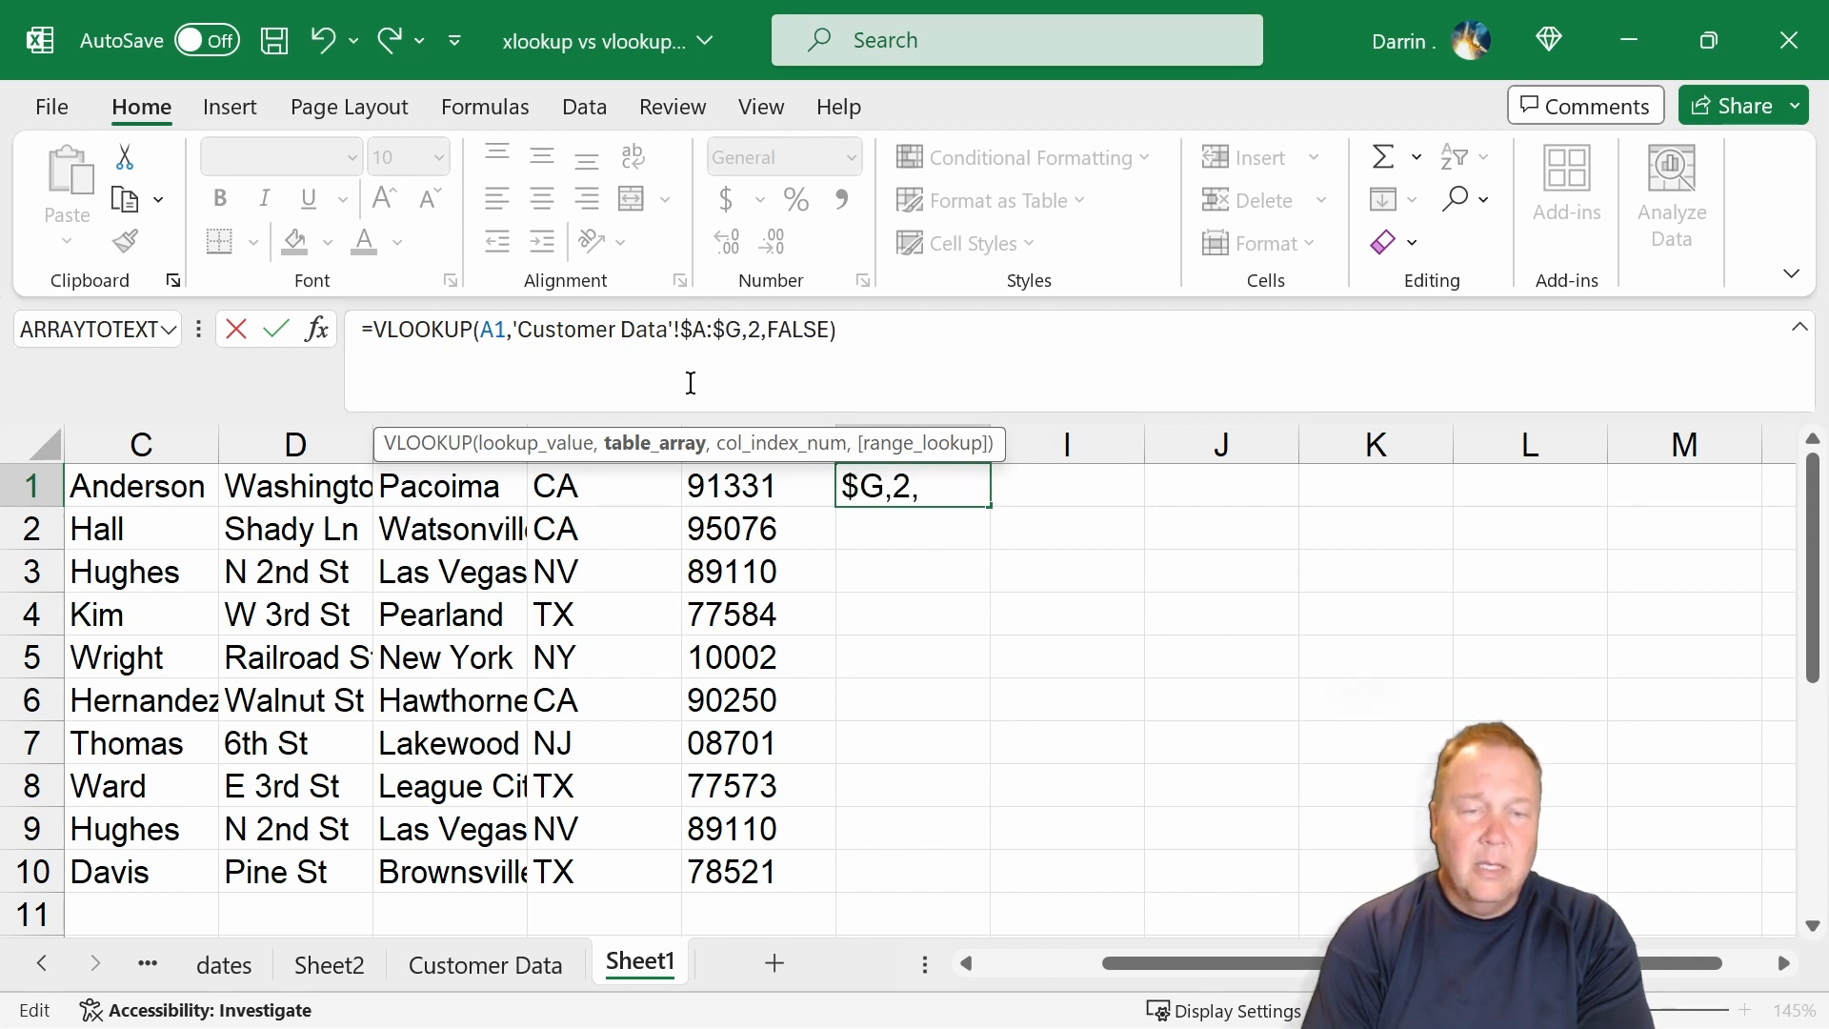
pyautogui.press('Return')
# Try copying the VLOOKUP formula from H1 into I1 with the lookup value still relative
pyautogui.press('Up')
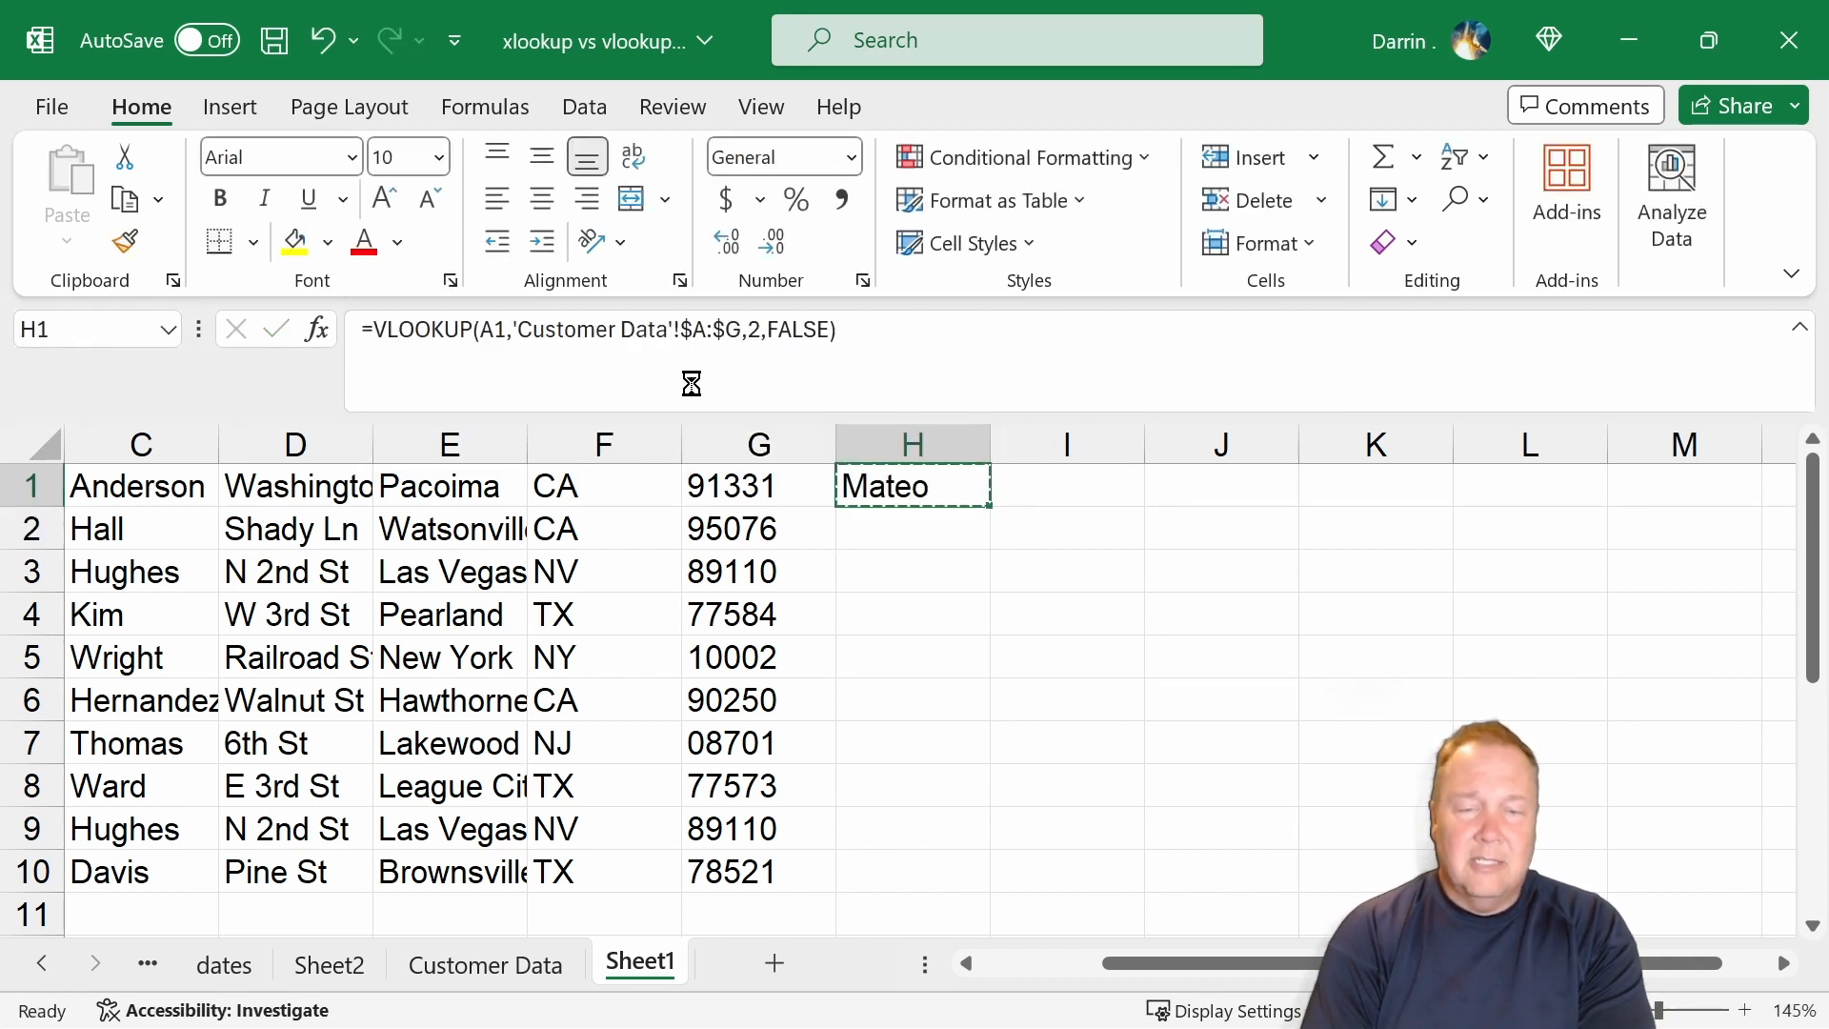
pyautogui.hotkey('ctrl', 'c')
pyautogui.press('Right')
pyautogui.hotkey('ctrl', 'v')
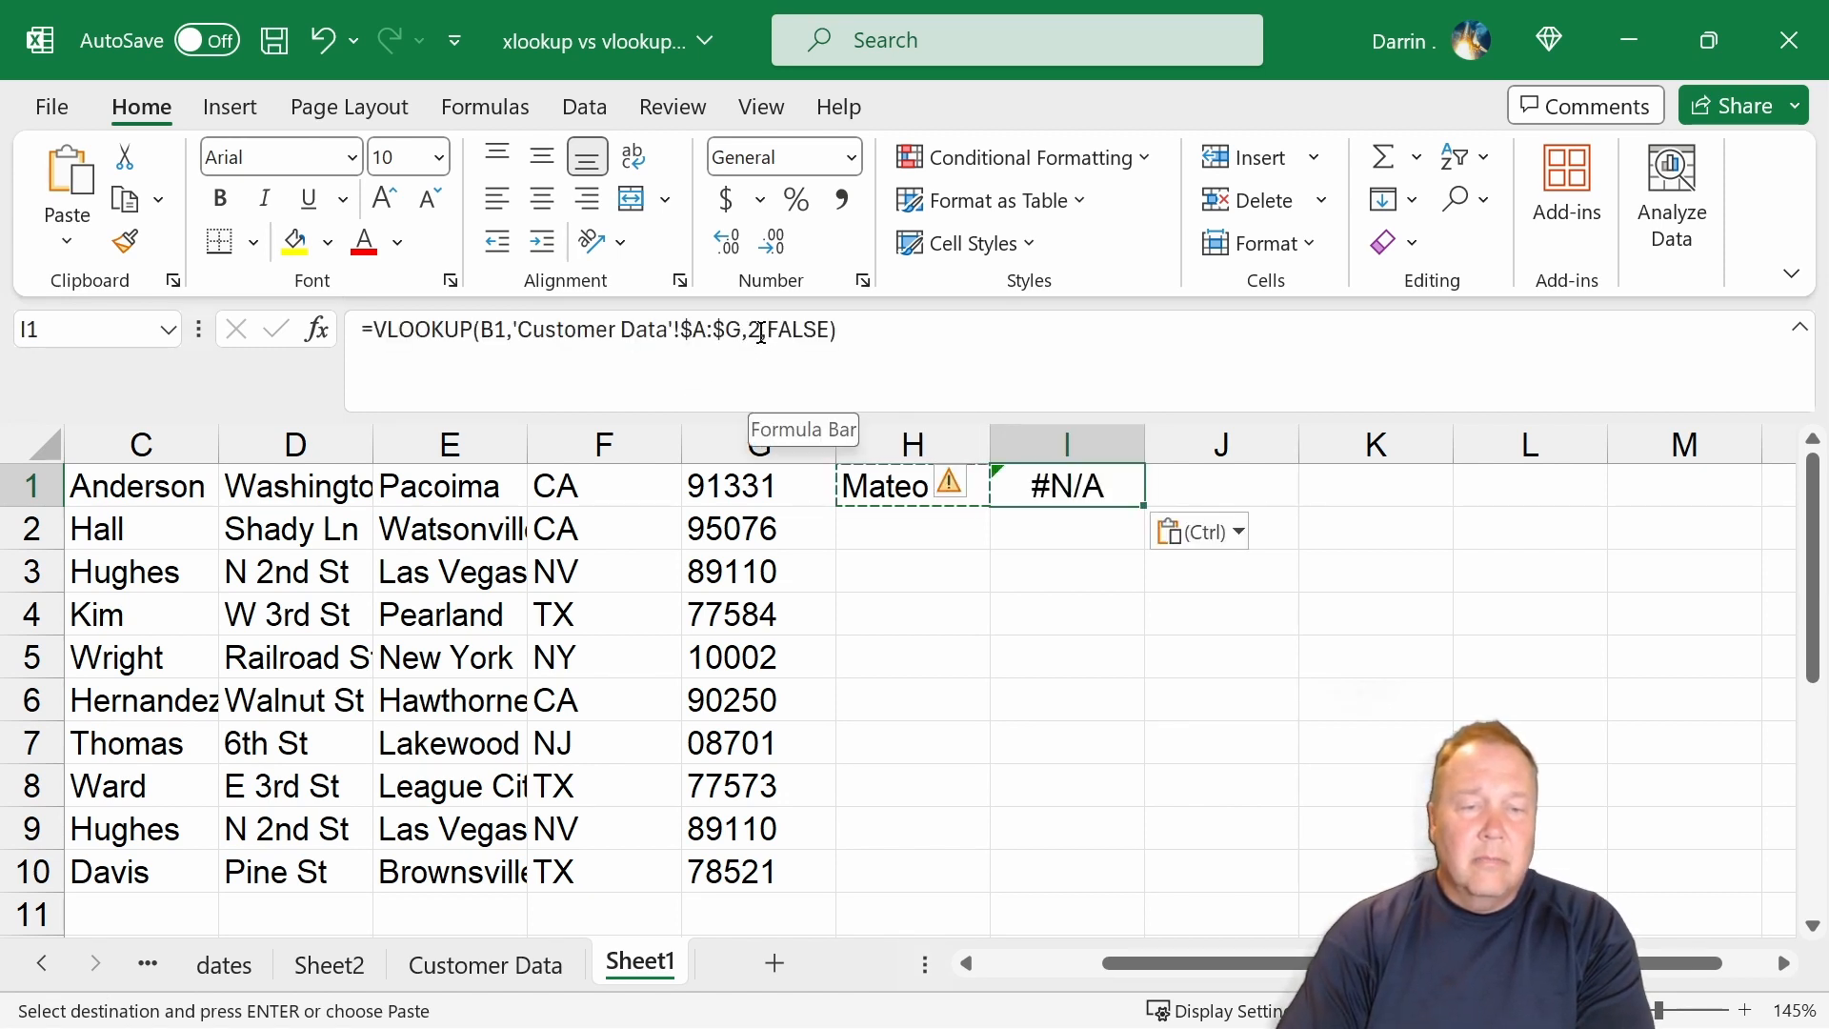
pyautogui.press('Escape')
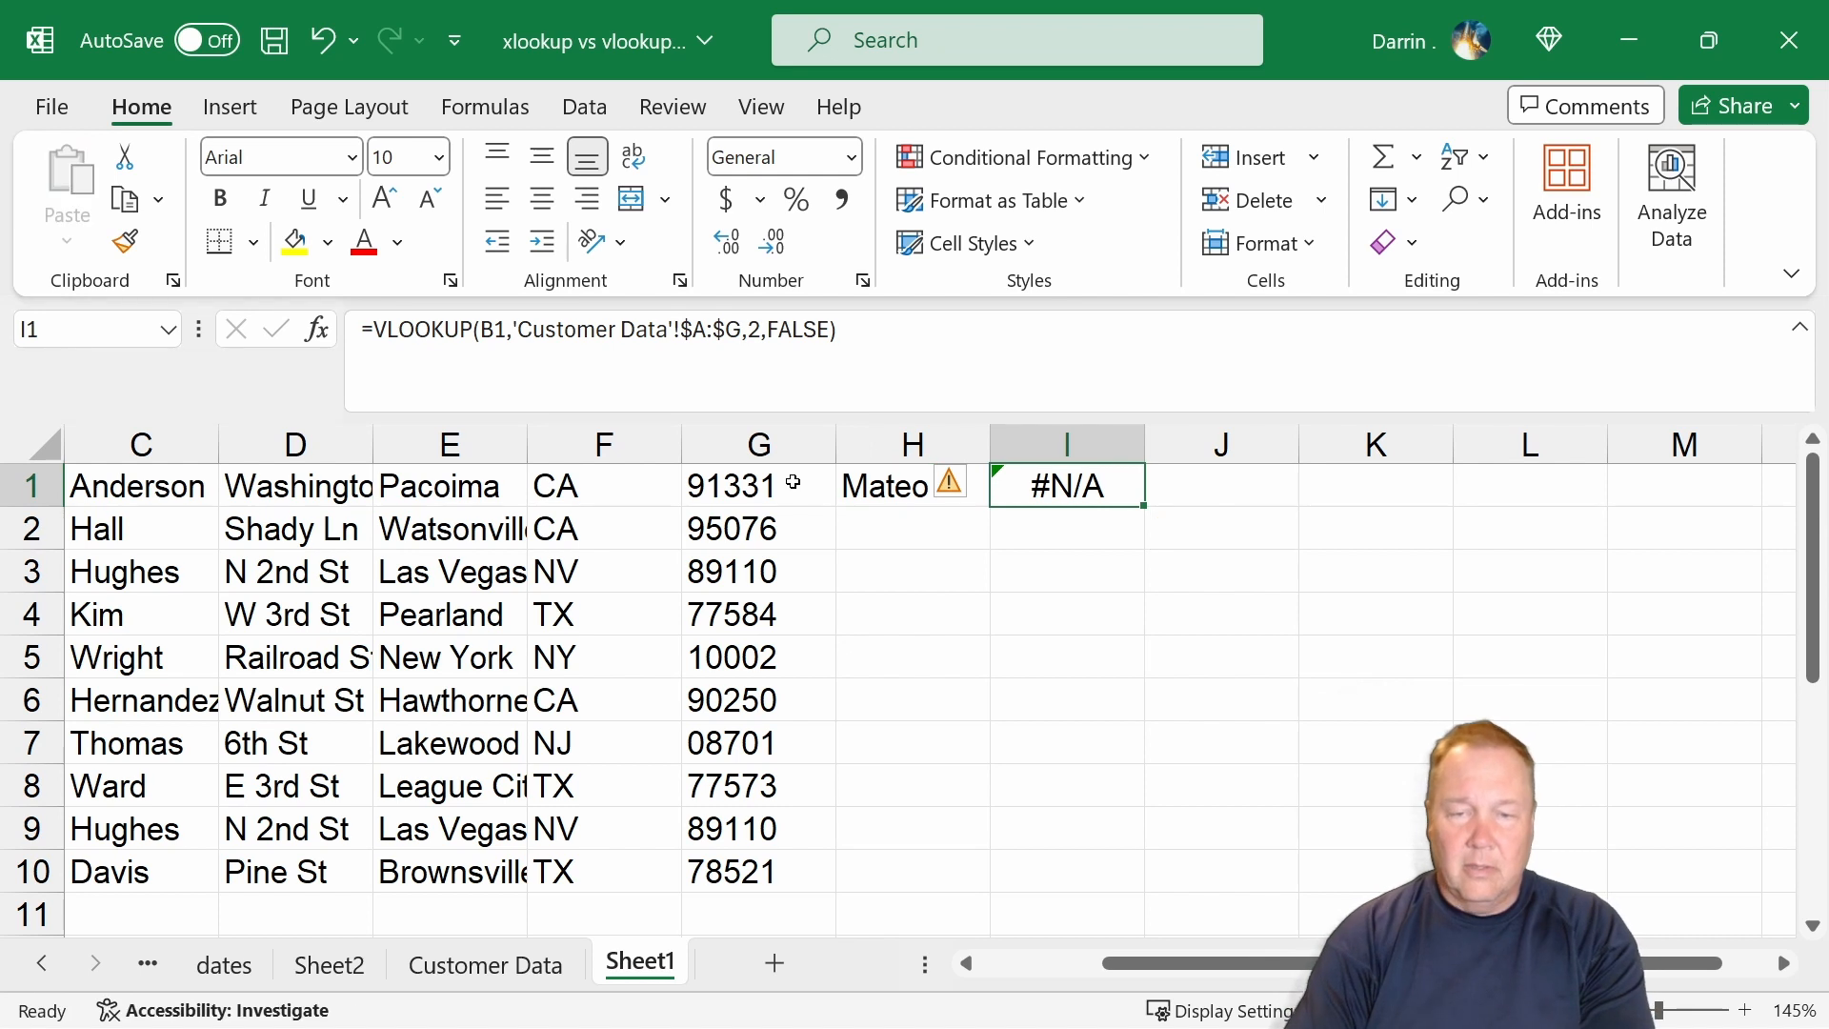
# Lock the column of the lookup value in H1's VLOOKUP by making it $A1
pyautogui.click(900, 473)
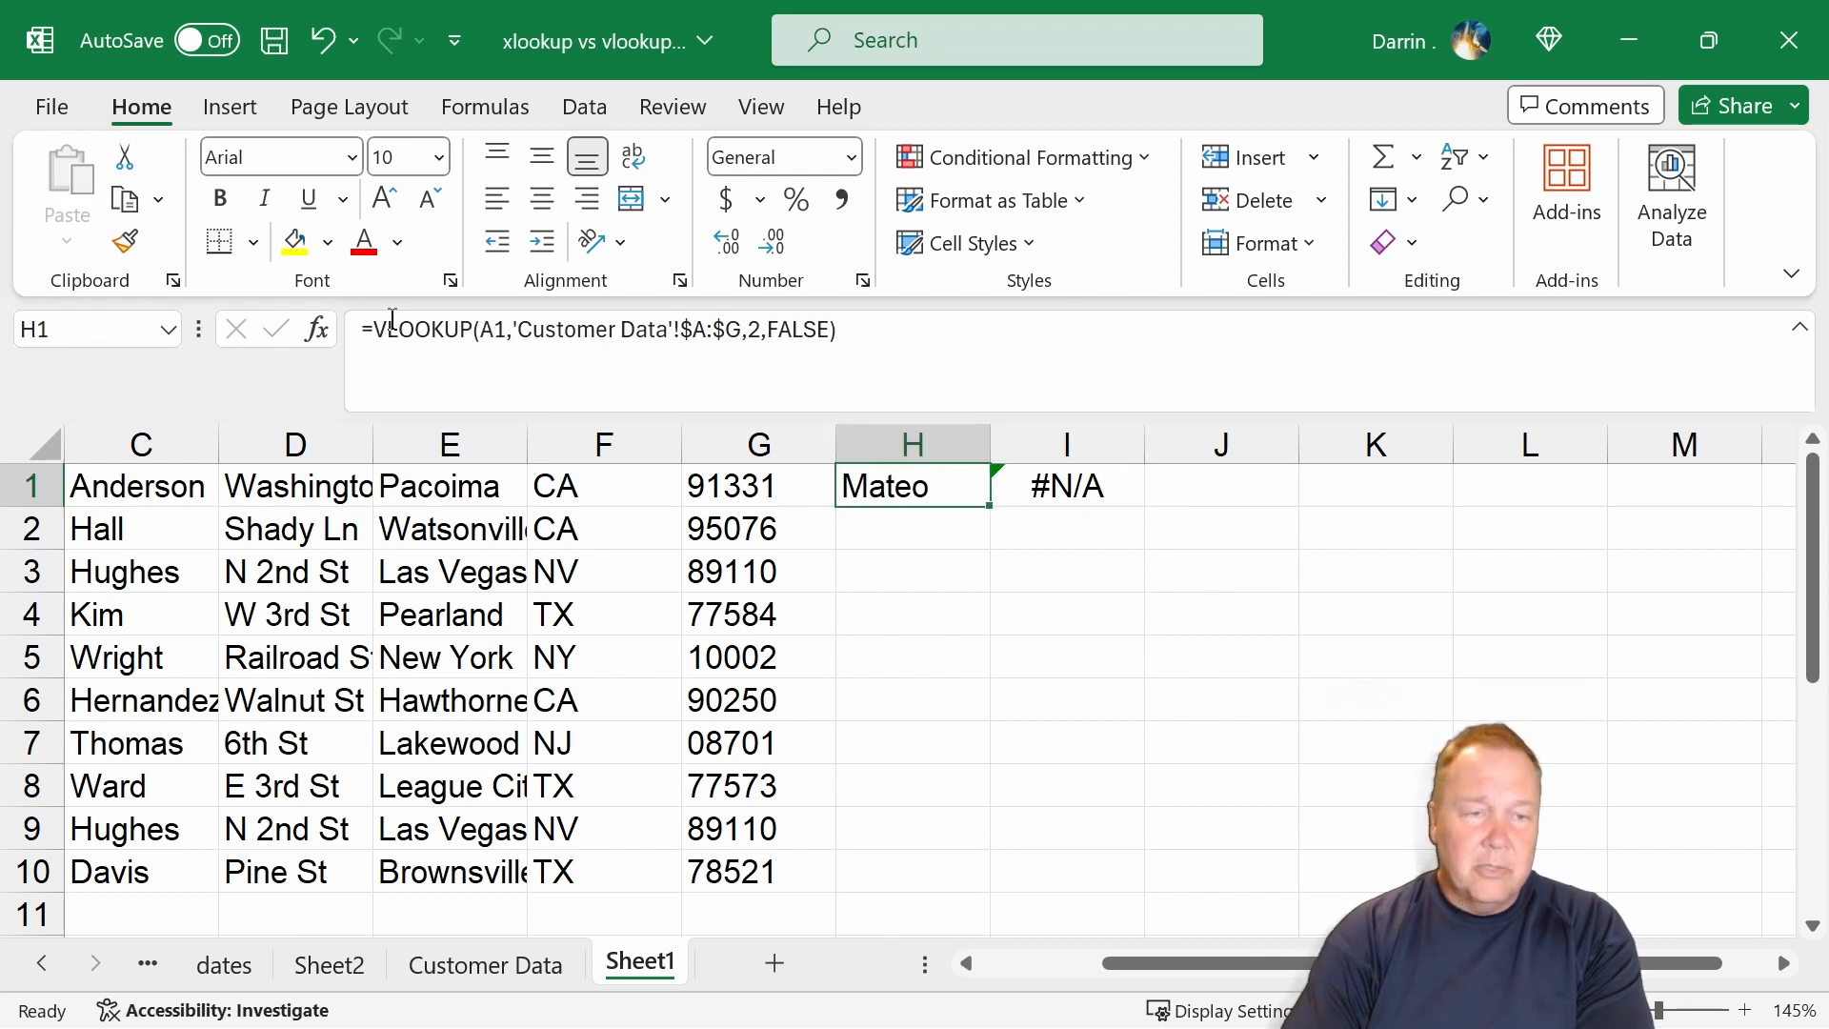
pyautogui.click(489, 329)
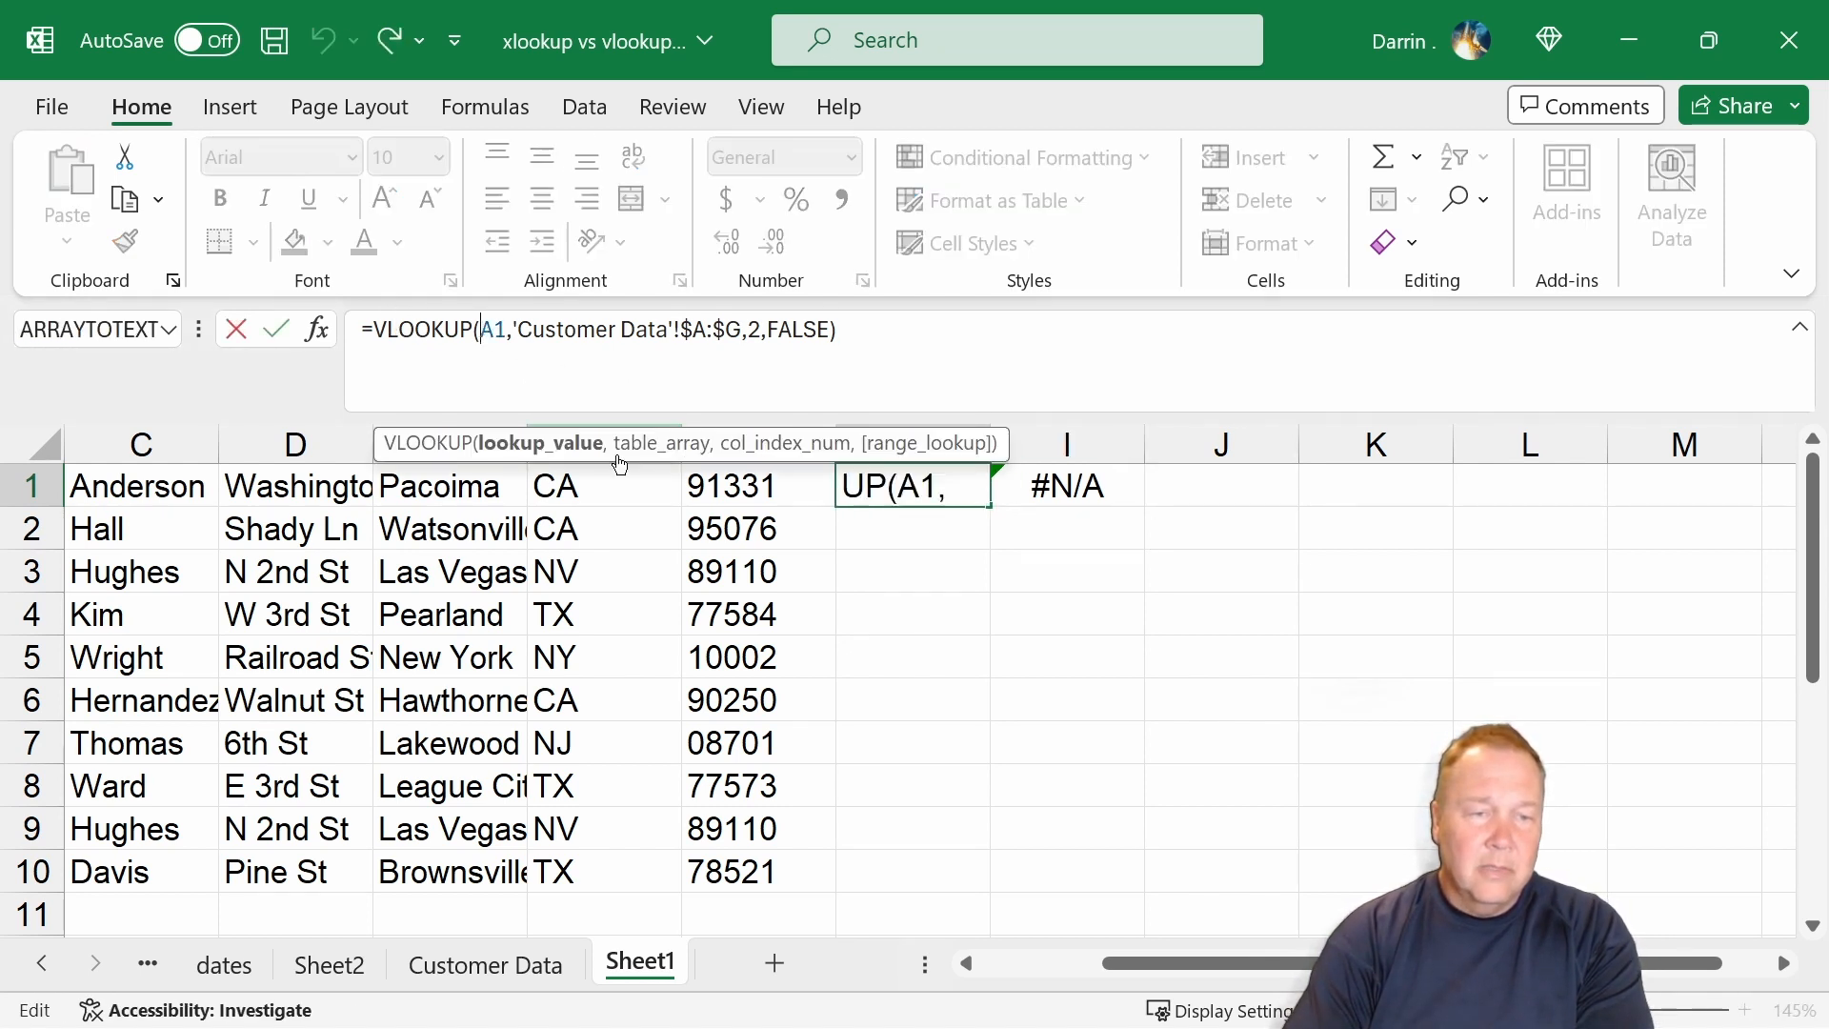
pyautogui.write('$')
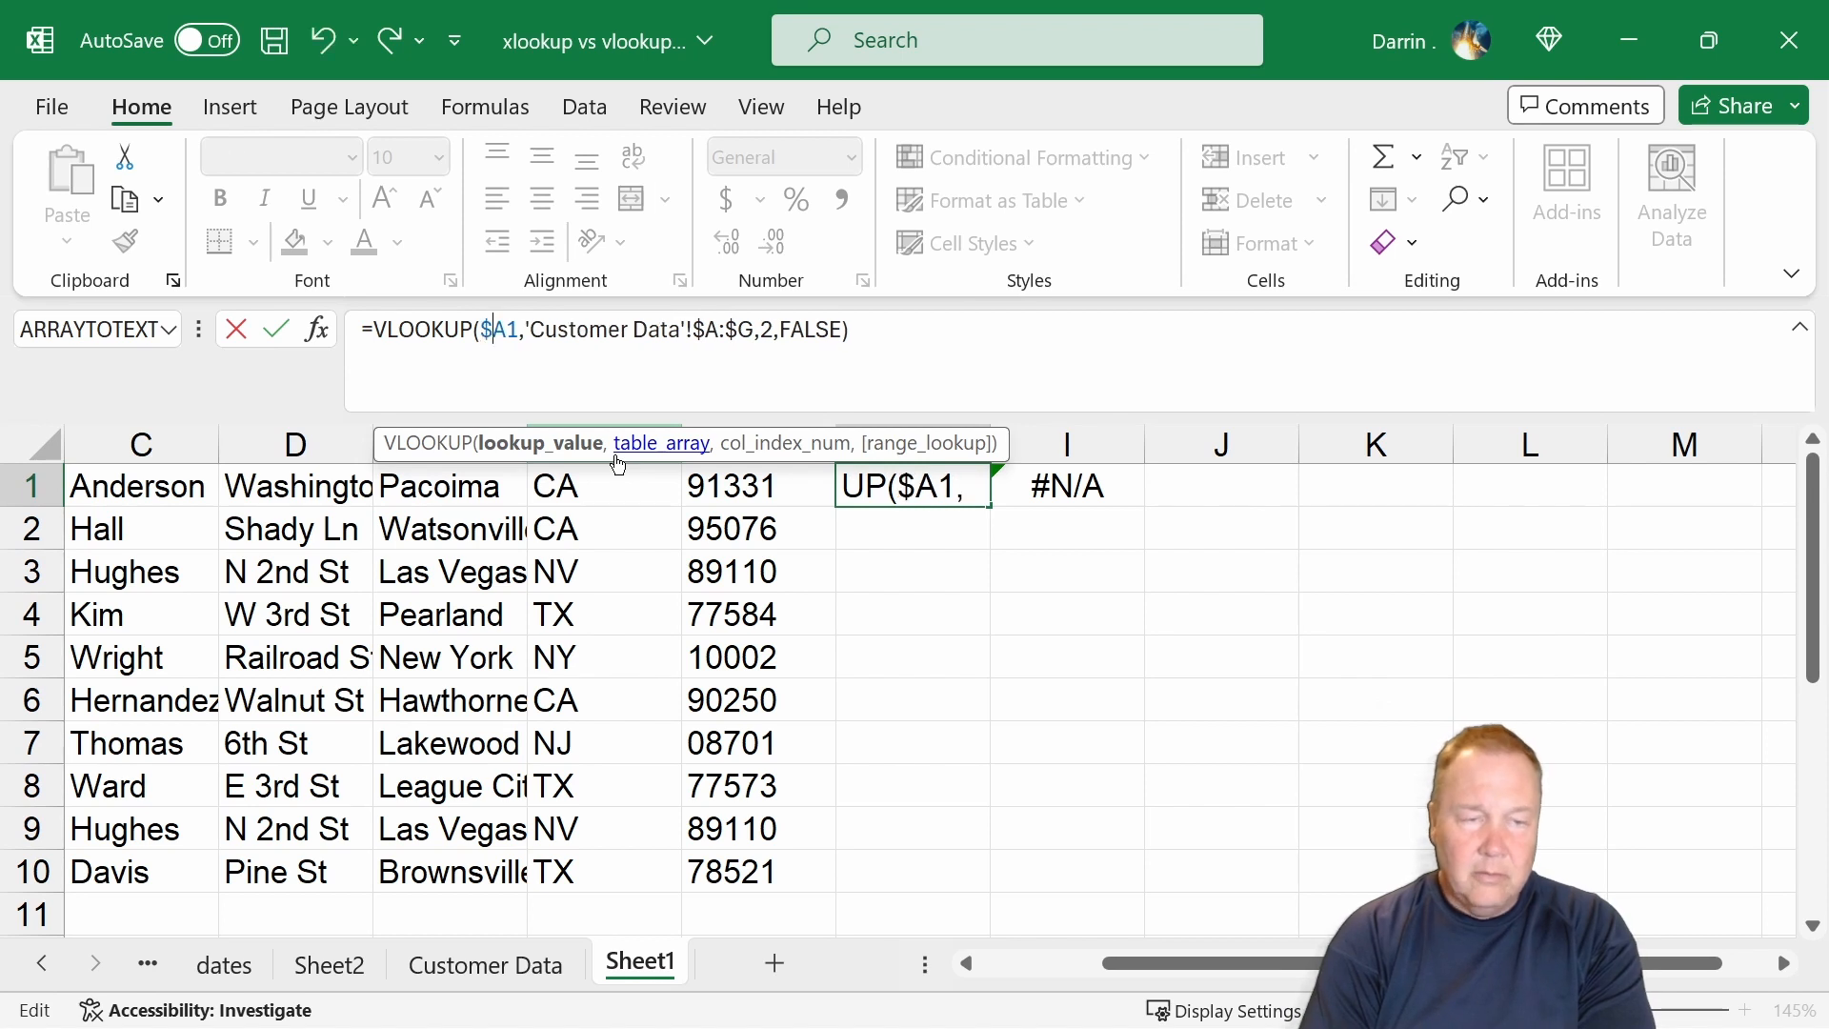
pyautogui.press('Return')
# Copy the VLOOKUP formula with the $A1 lookup value from H1 into I1
pyautogui.press('Up')
pyautogui.hotkey('ctrl', 'c')
pyautogui.press('Right')
pyautogui.hotkey('ctrl', 'v')
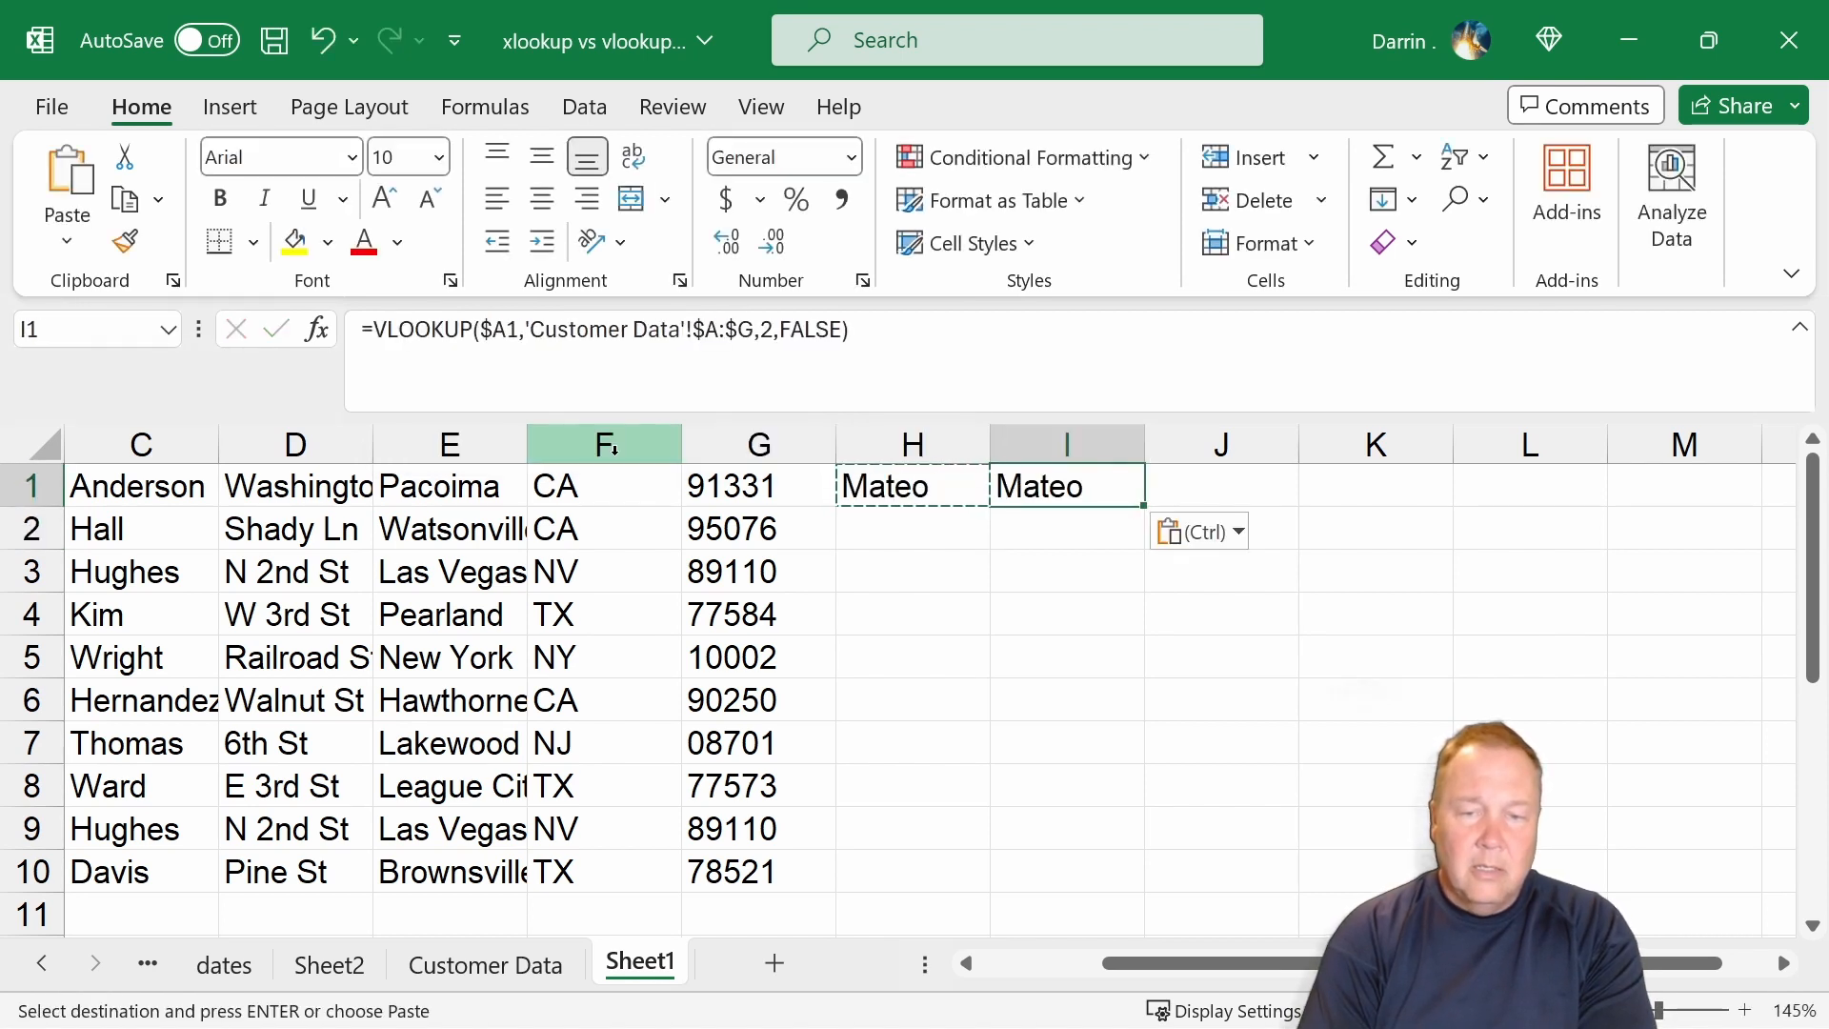
pyautogui.press('Escape')
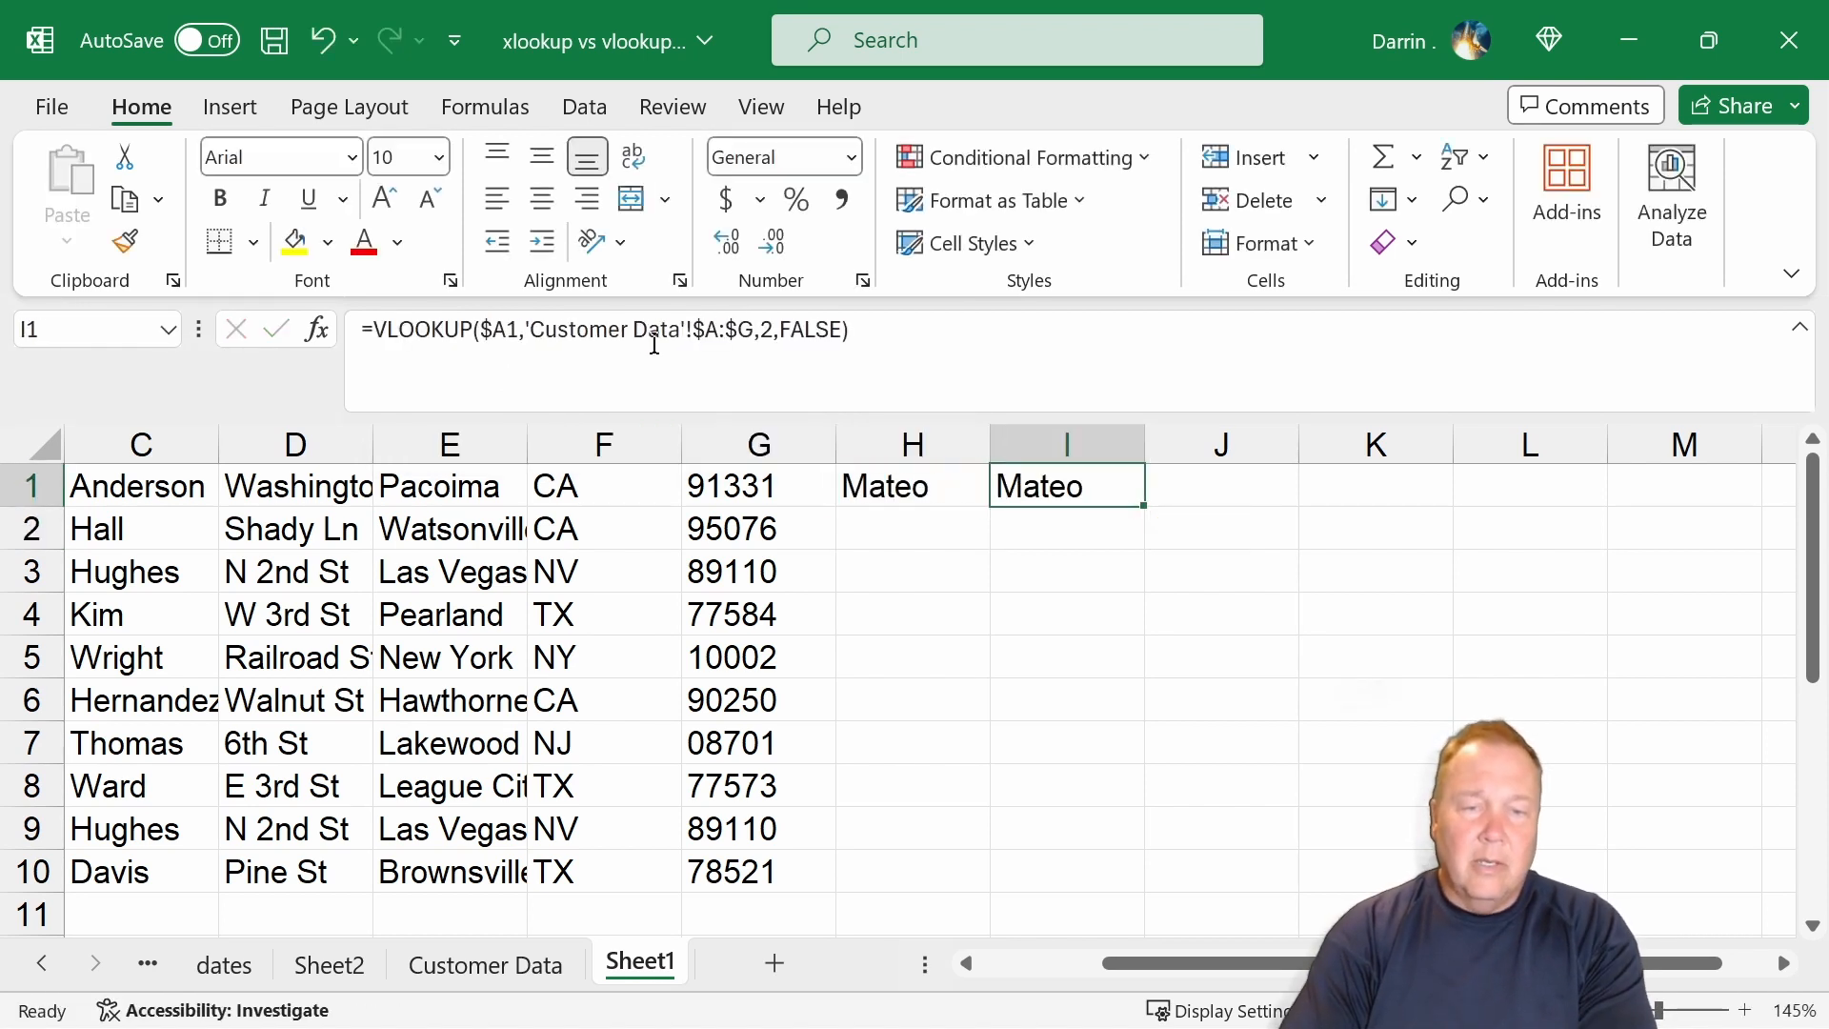
# Set the column index number in I1's VLOOKUP formula to 3
pyautogui.click(761, 330)
pyautogui.press('Delete')
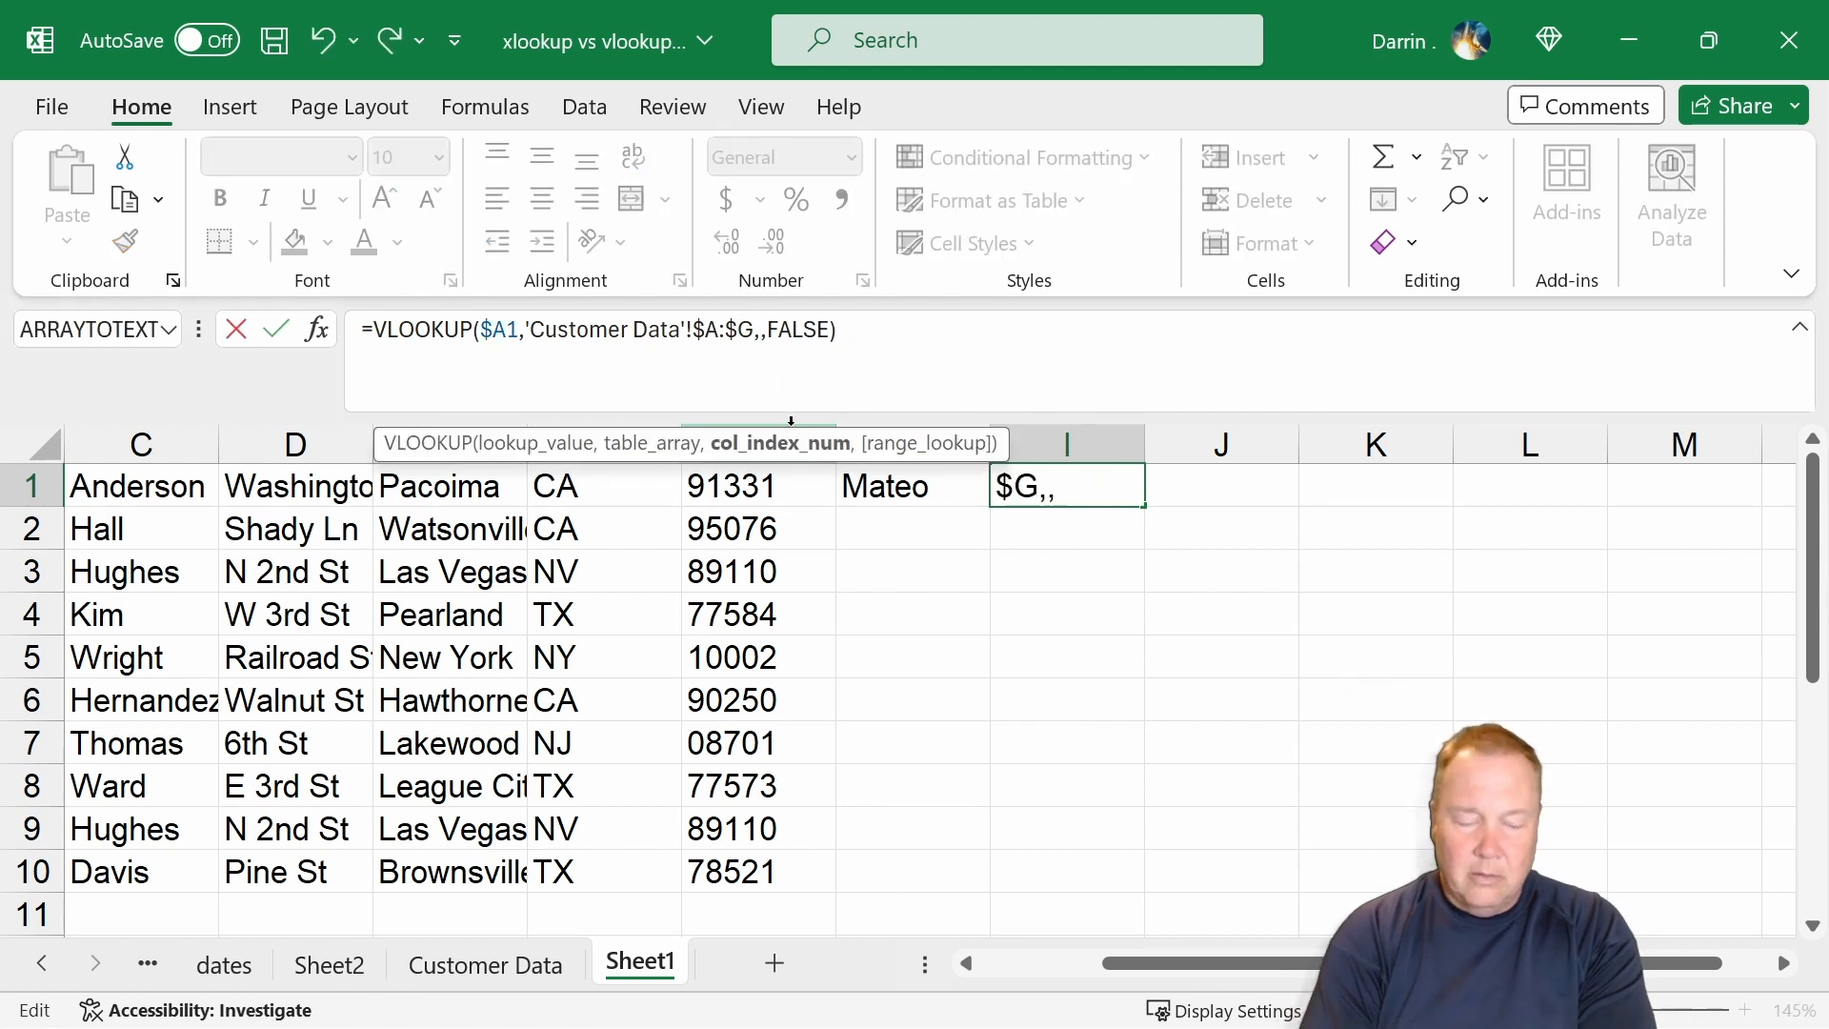
pyautogui.write('3')
pyautogui.press('Return')
# Copy the VLOOKUP formula from I1 into J1:M1
pyautogui.press('Up')
pyautogui.hotkey('ctrl', 'c')
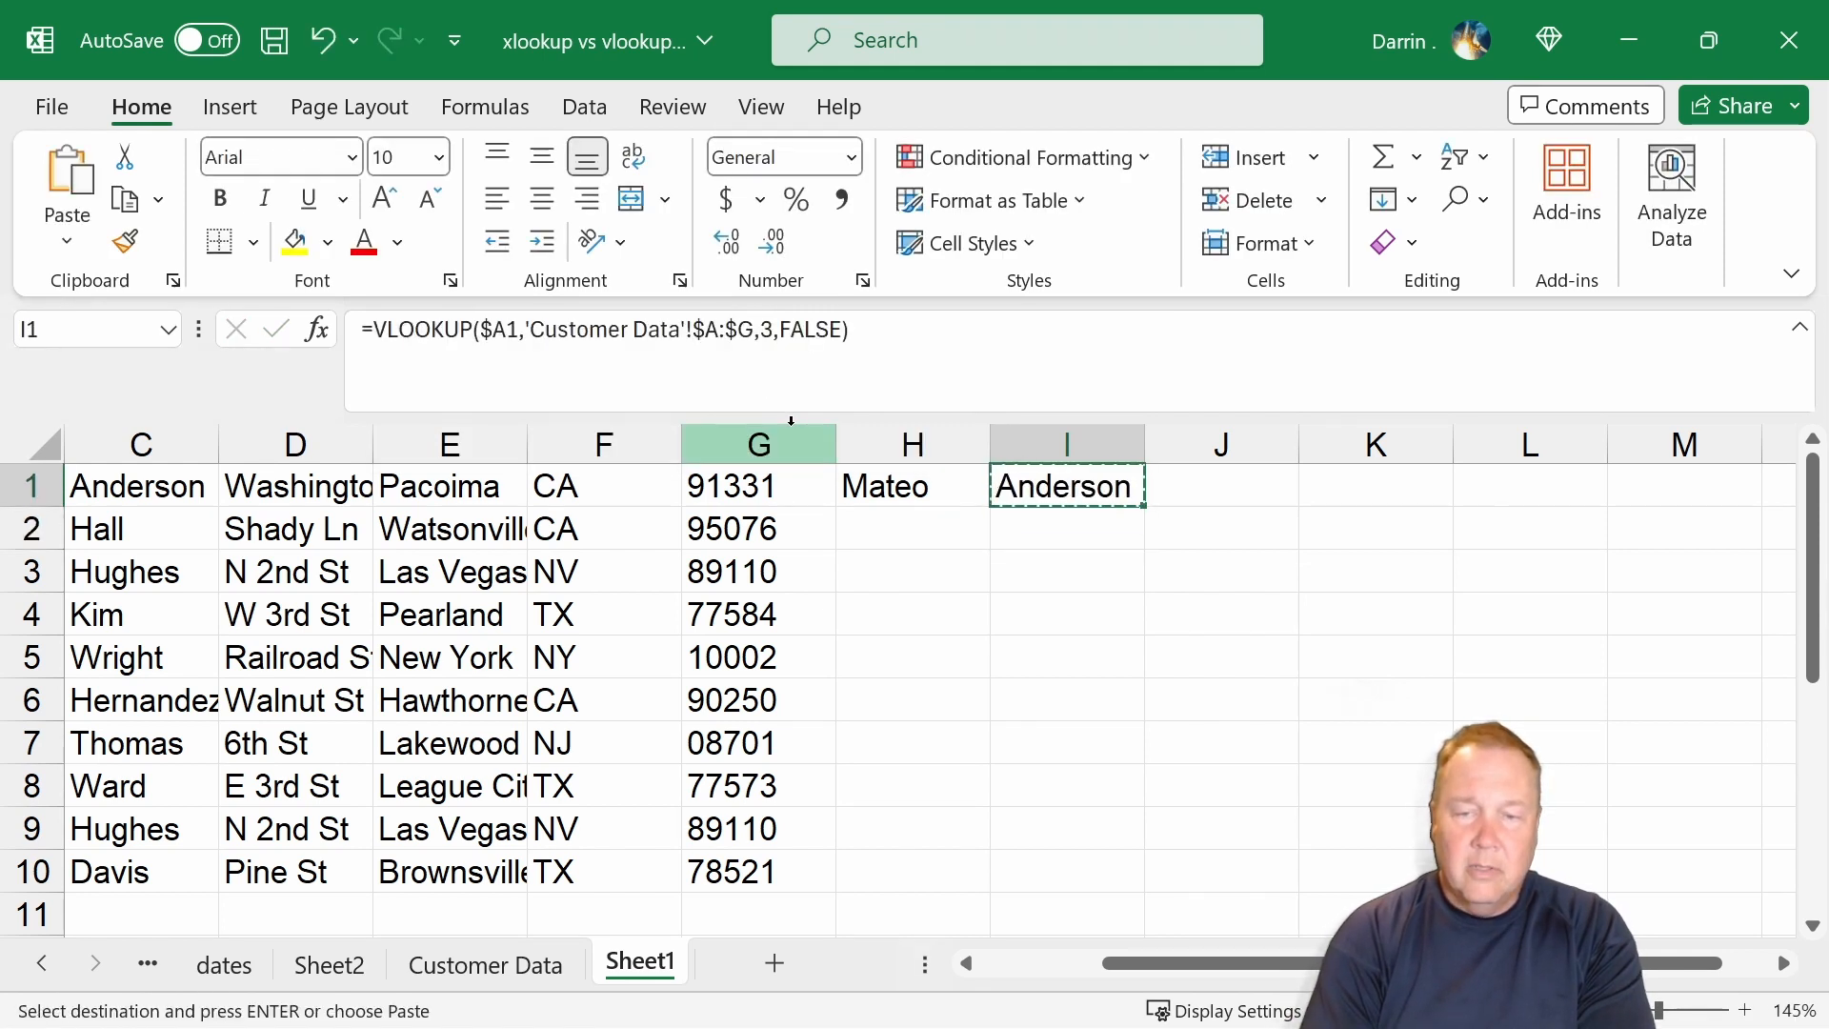
pyautogui.press('Right')
pyautogui.hotkey('shift', 'Right')
pyautogui.hotkey('shift', 'Right')
pyautogui.hotkey('shift', 'Right')
pyautogui.hotkey('ctrl', 'v')
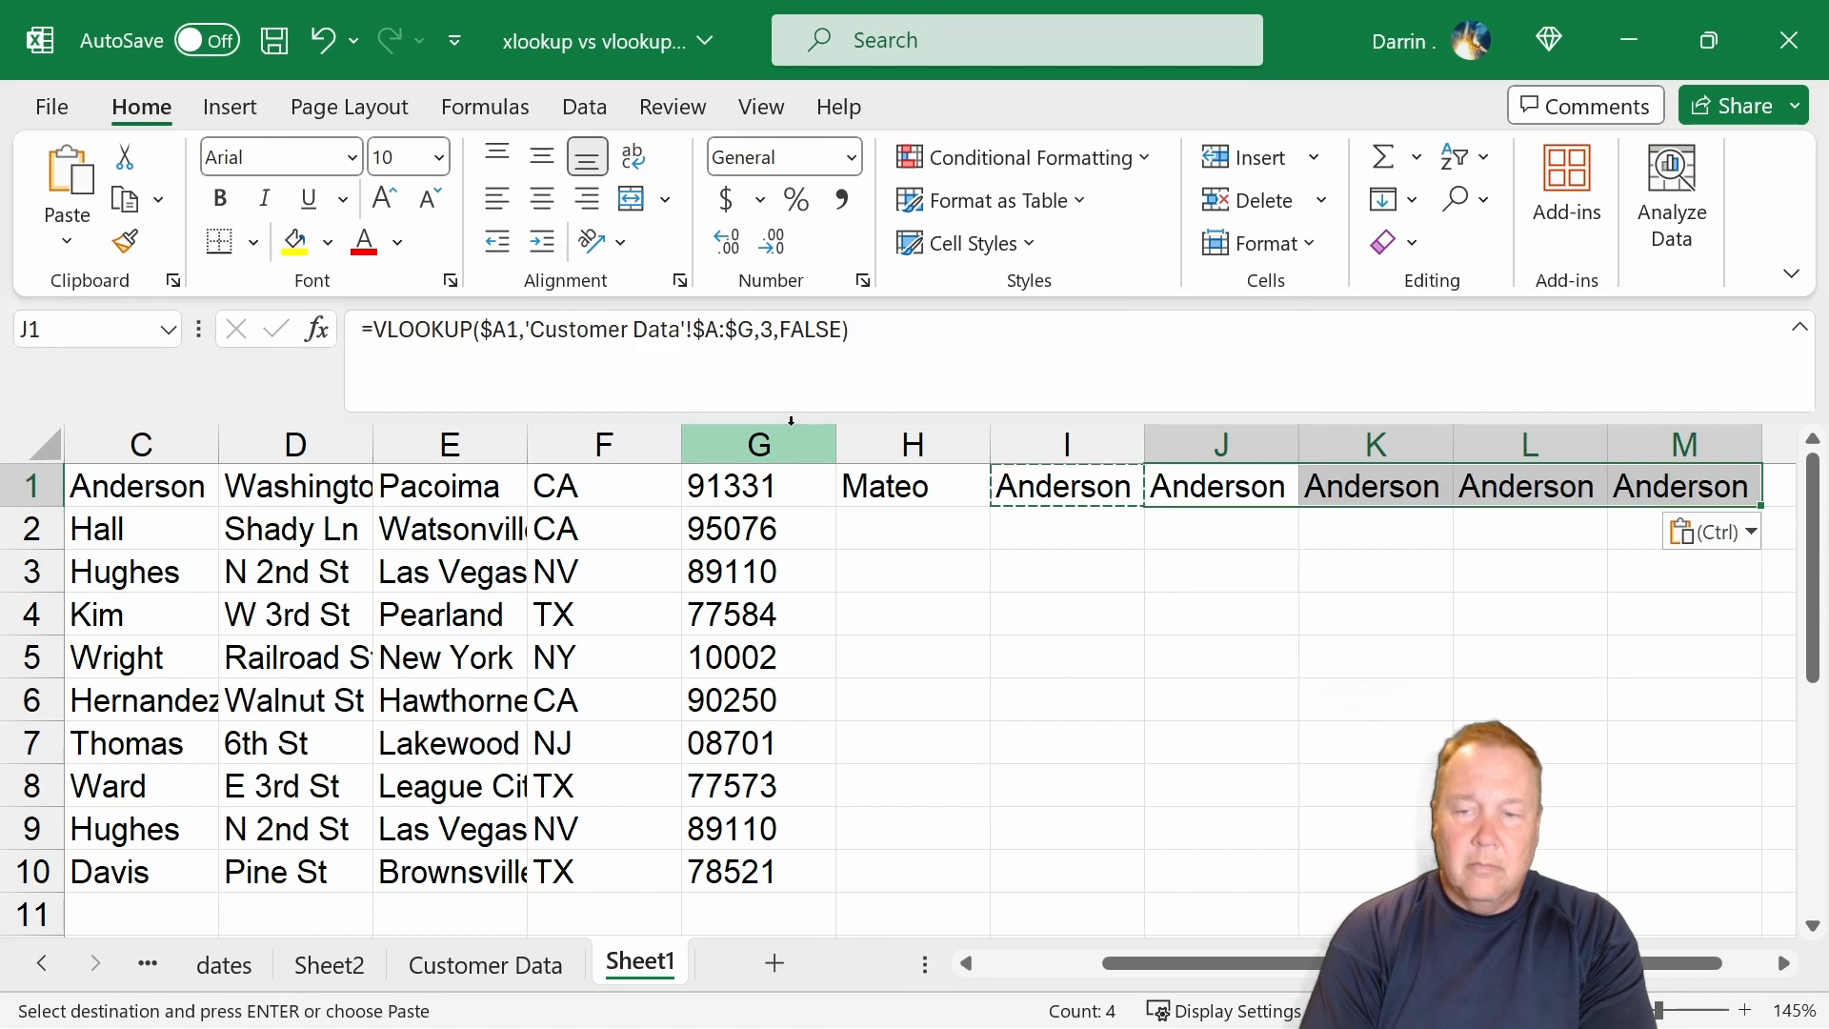
# Set the column index number in J1's VLOOKUP formula to 4
pyautogui.press('Left')
pyautogui.press('Left')
pyautogui.press('Right')
pyautogui.press('Right')
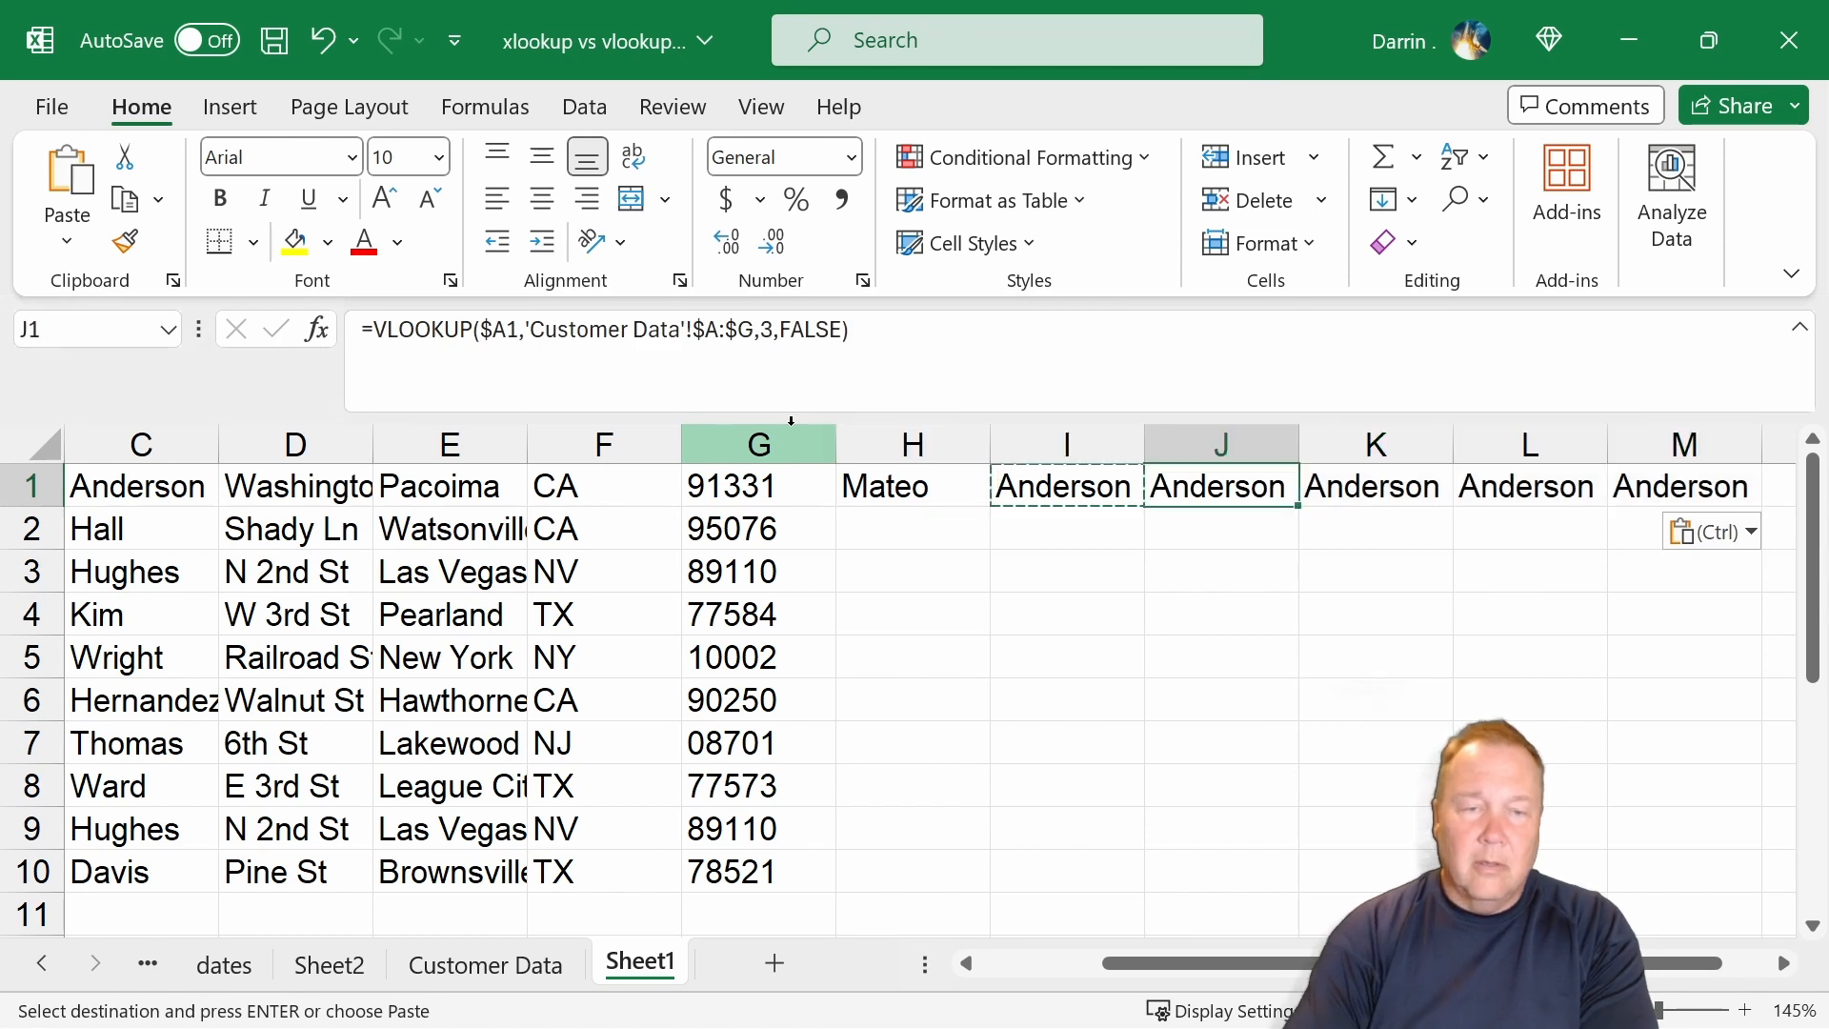
pyautogui.click(749, 328)
pyautogui.press('BackSpace')
pyautogui.write('G')
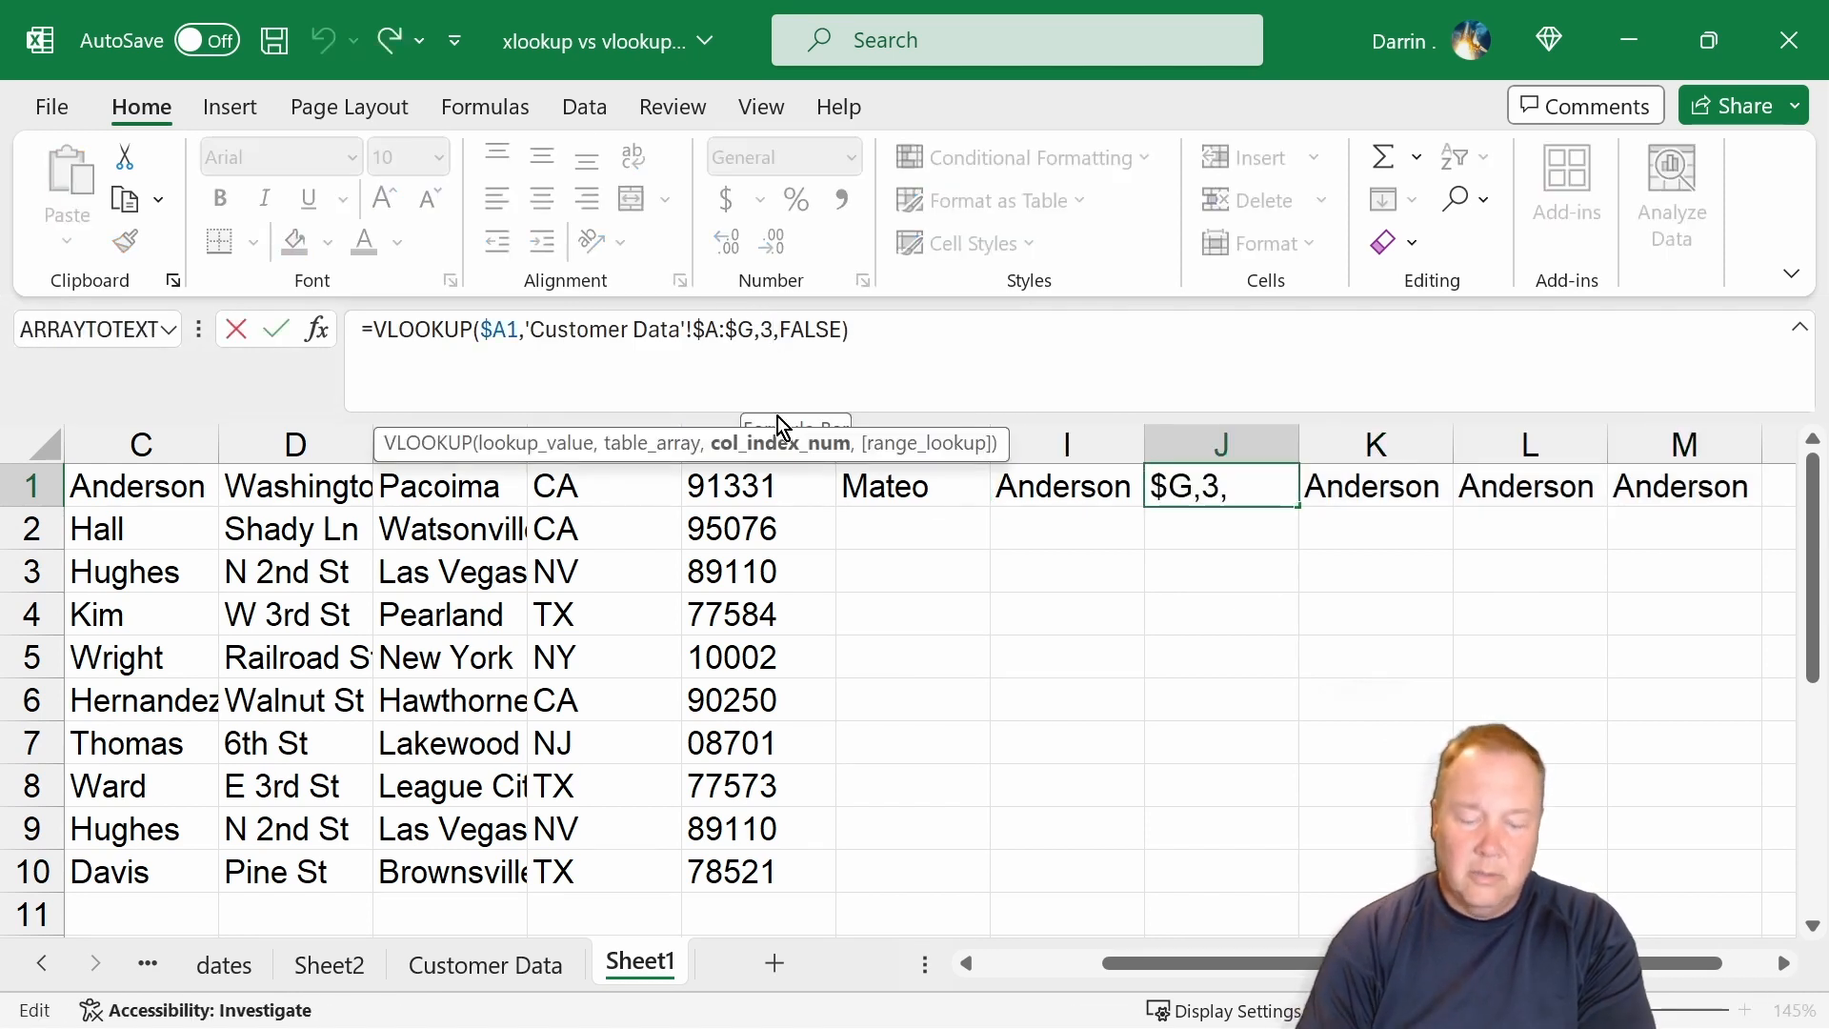
pyautogui.press('BackSpace')
pyautogui.write('4')
pyautogui.press('Return')
# Set the column index number in K1's VLOOKUP formula to 5
pyautogui.press('Up')
pyautogui.press('Right')
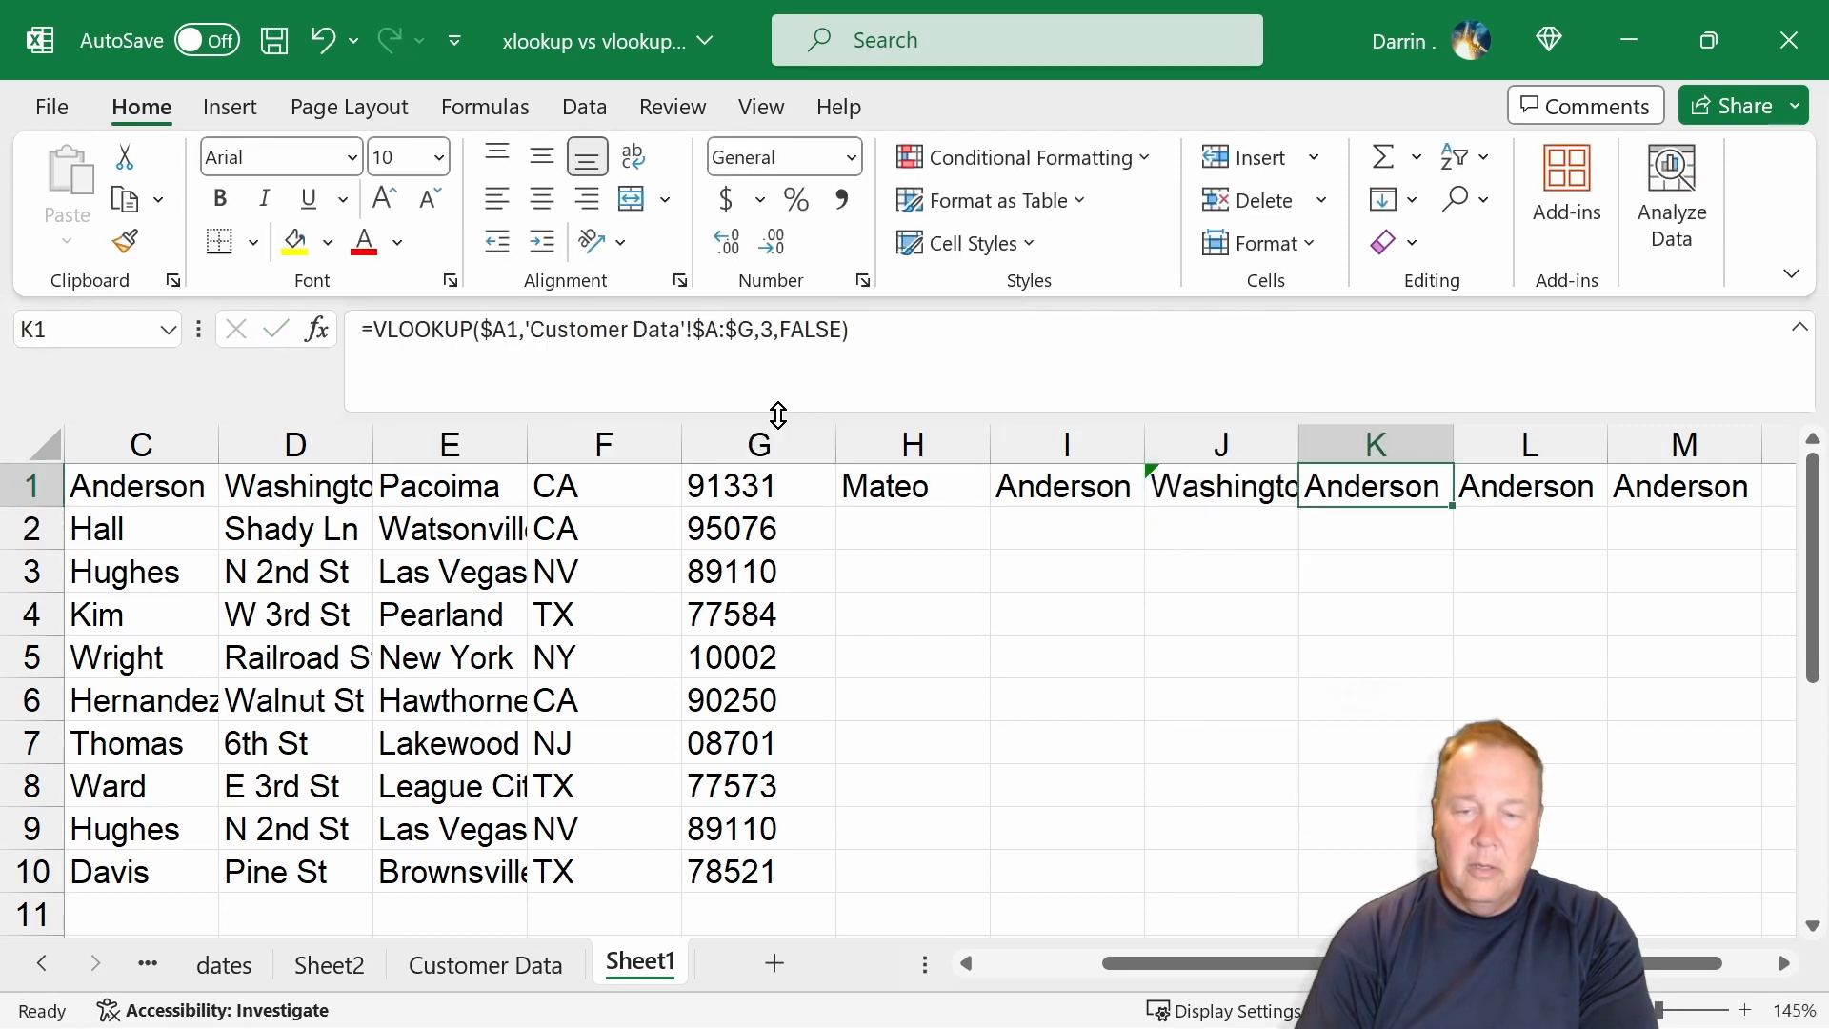
pyautogui.click(762, 328)
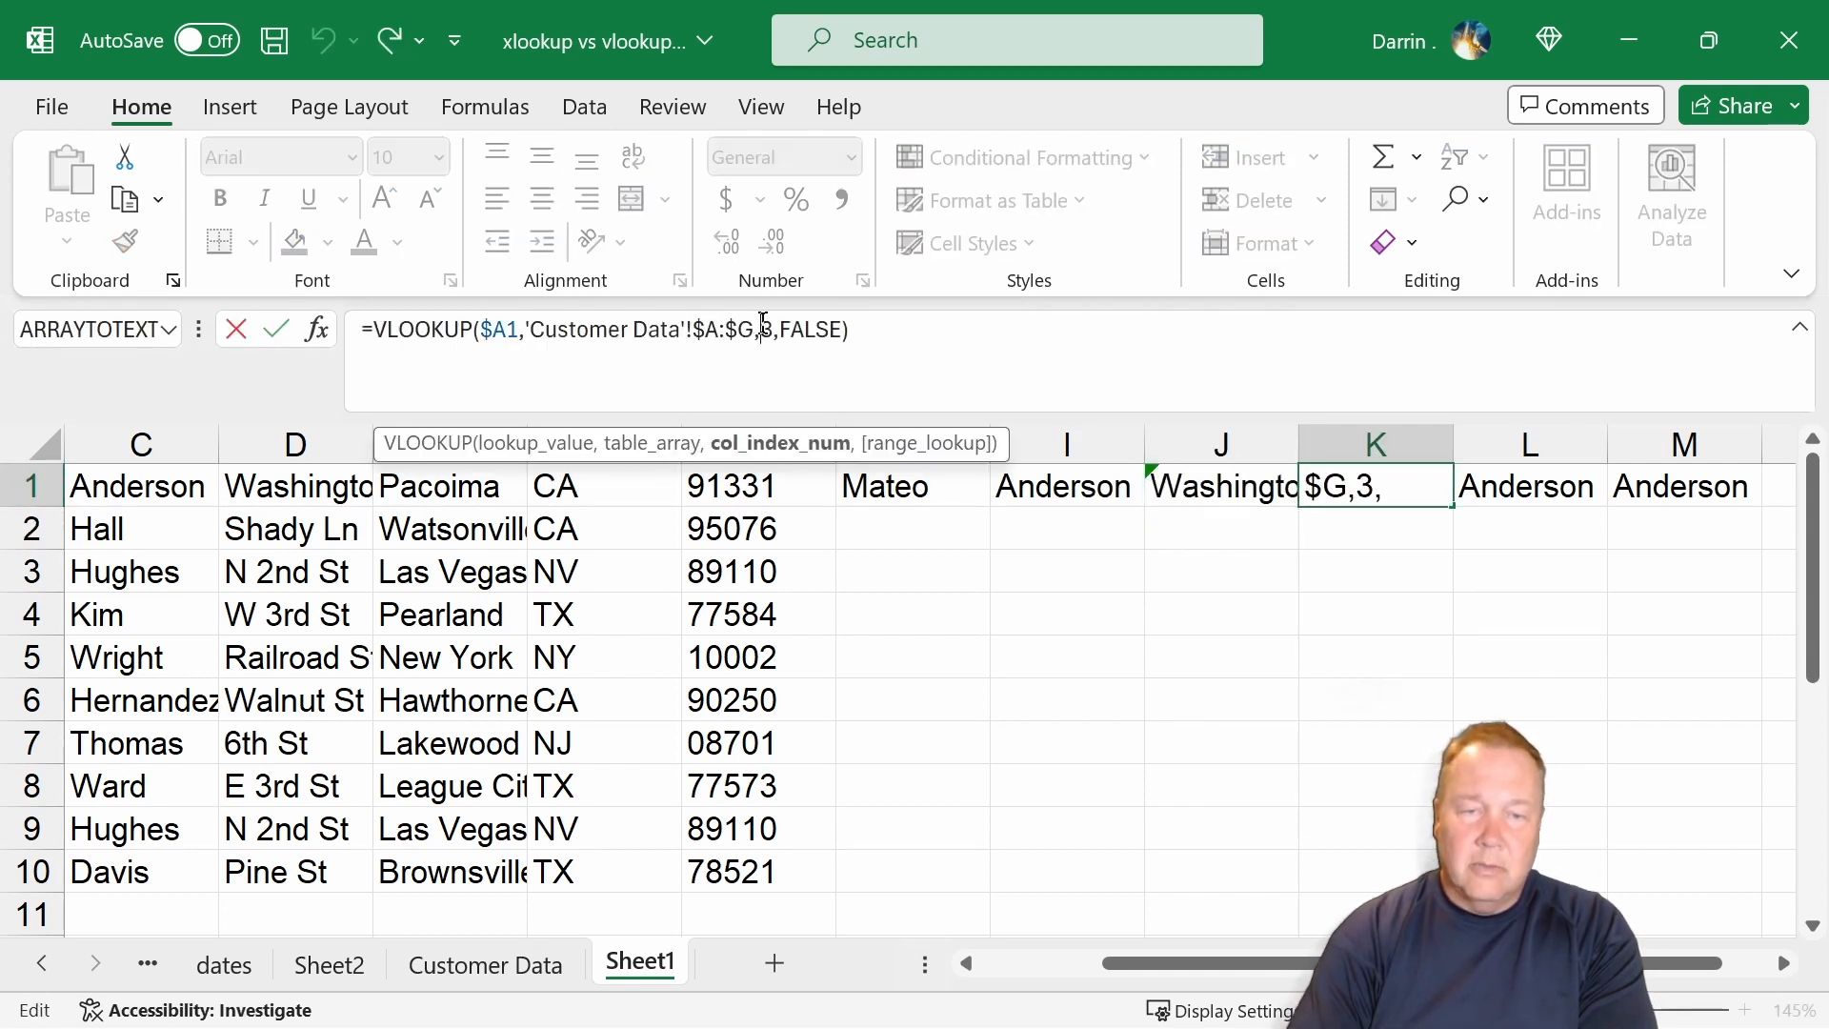
pyautogui.press('Delete')
pyautogui.write('5')
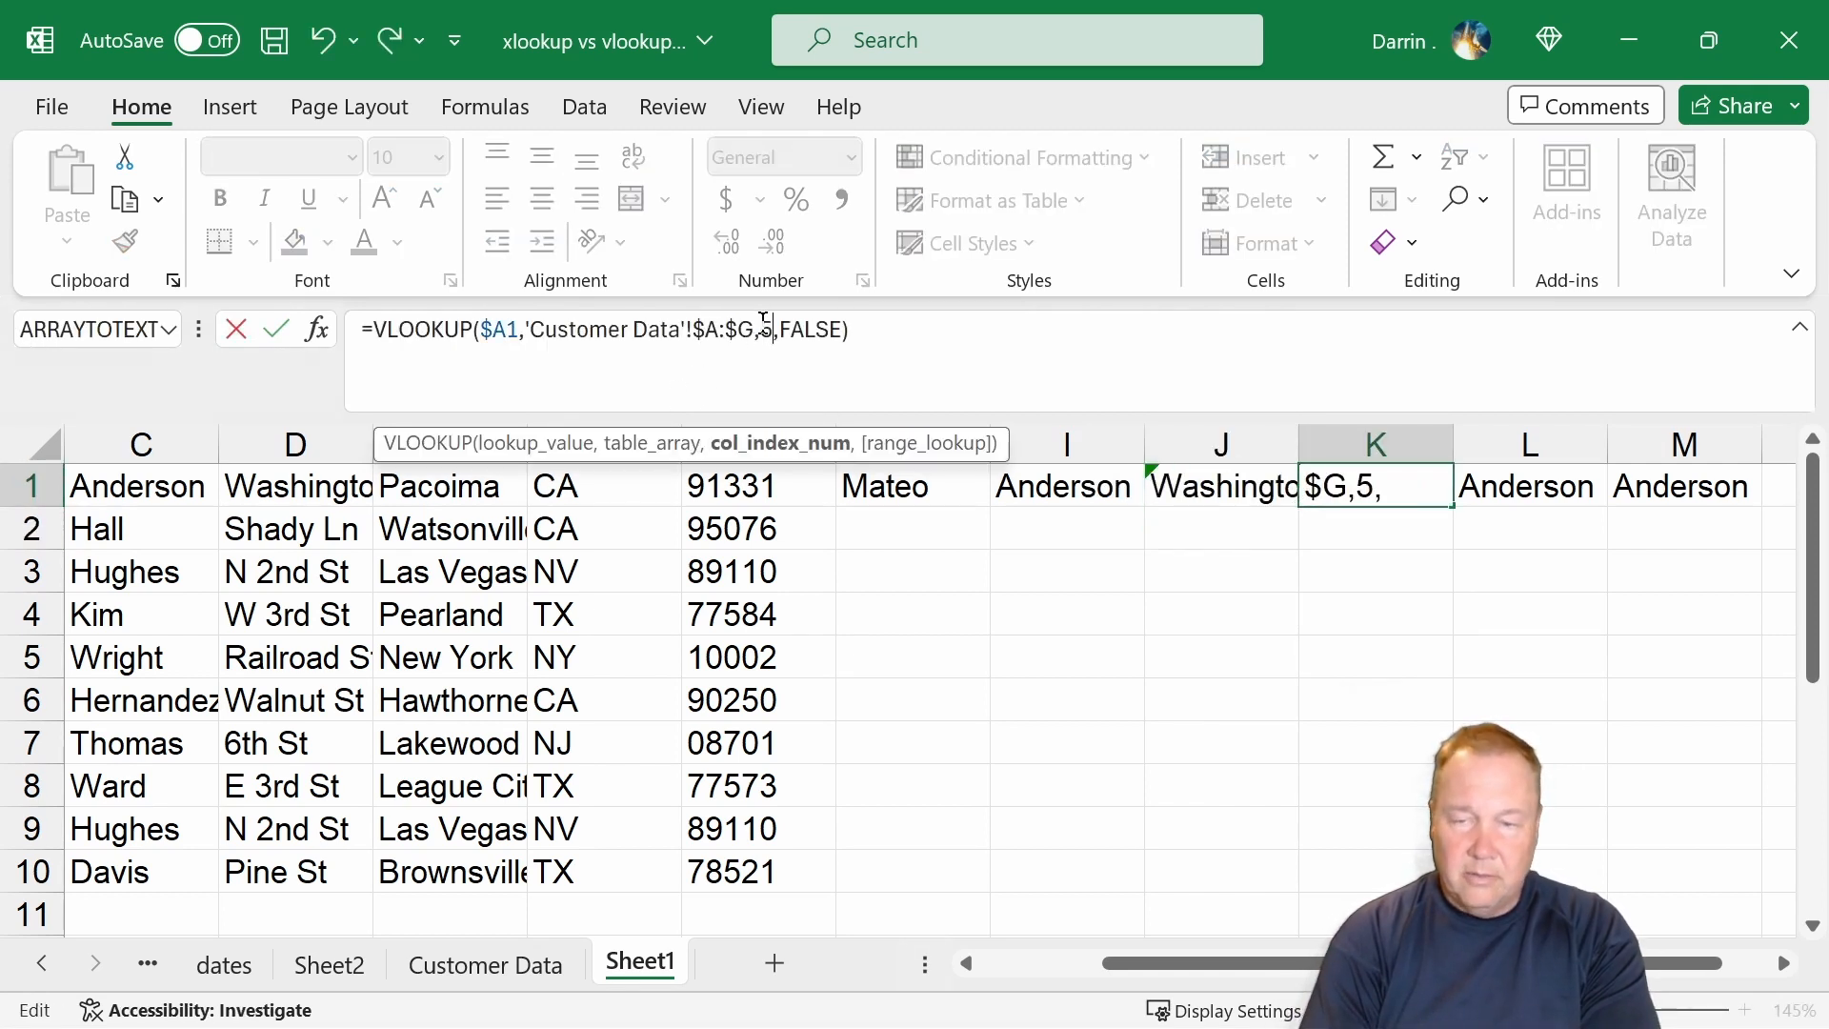
pyautogui.press('Return')
# Set the column index number in L1's VLOOKUP formula to 6
pyautogui.press('Up')
pyautogui.press('Right')
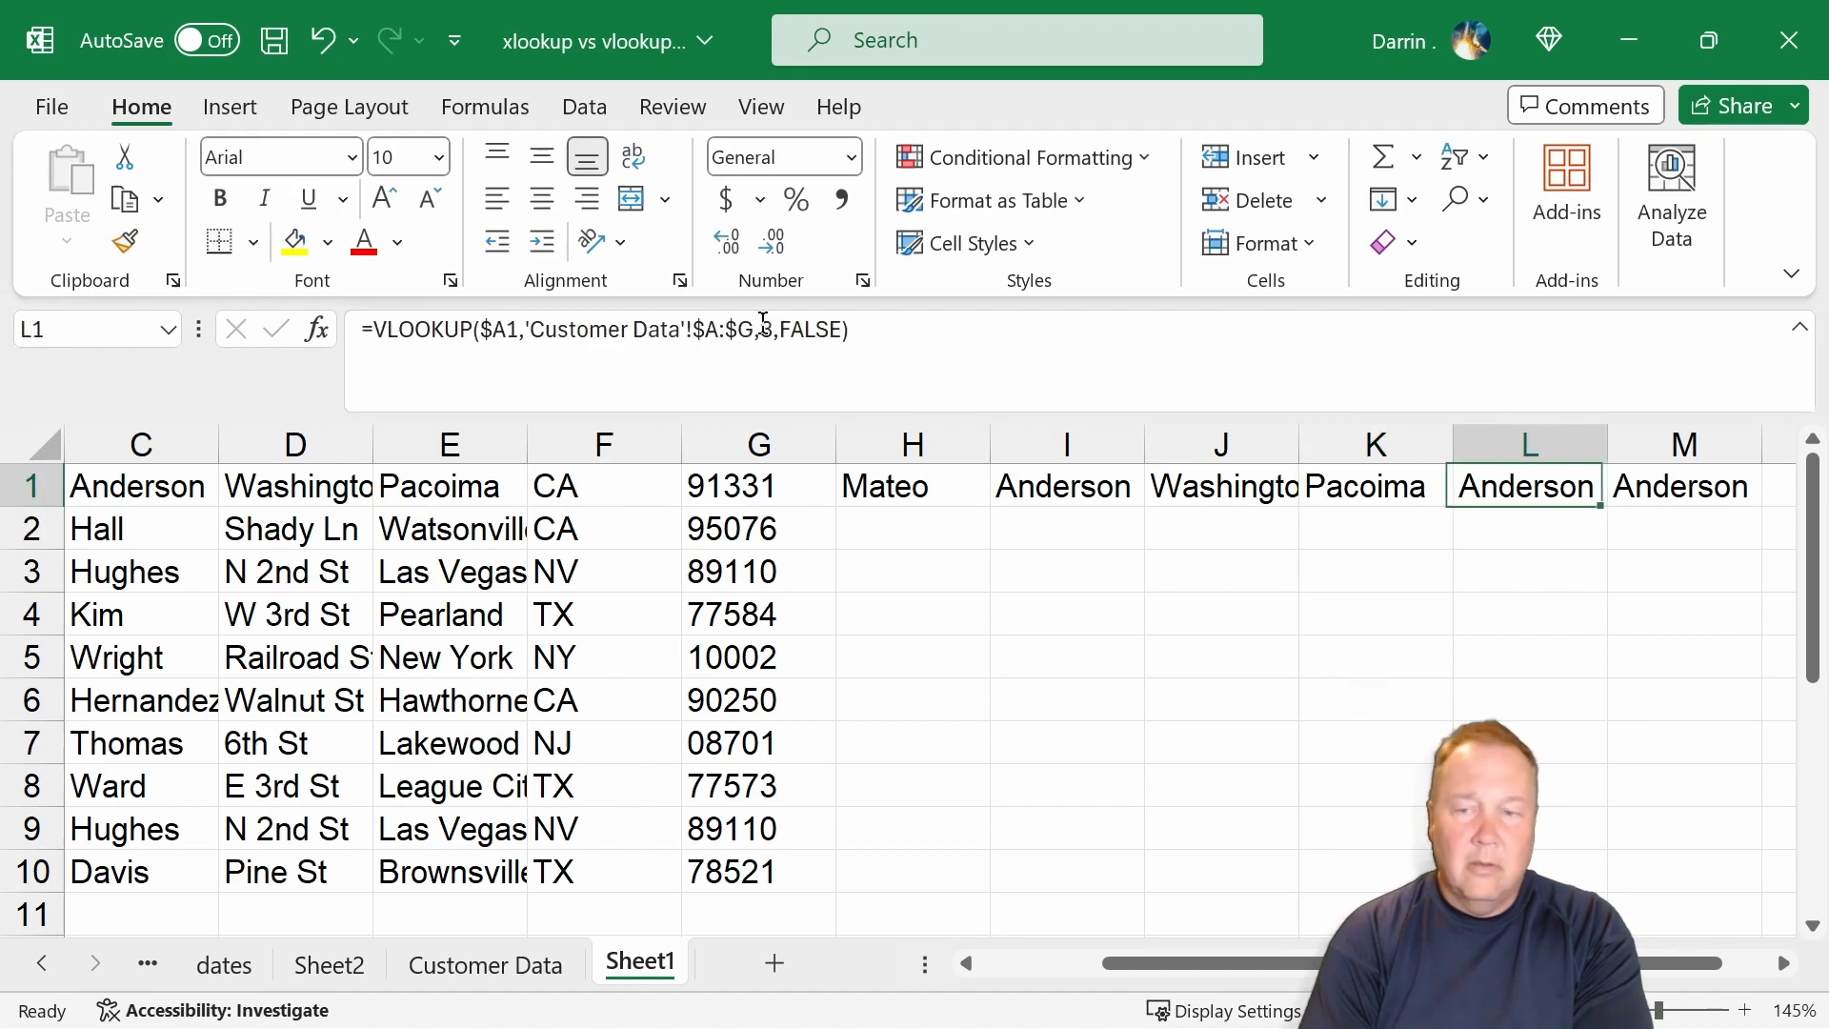
pyautogui.click(765, 329)
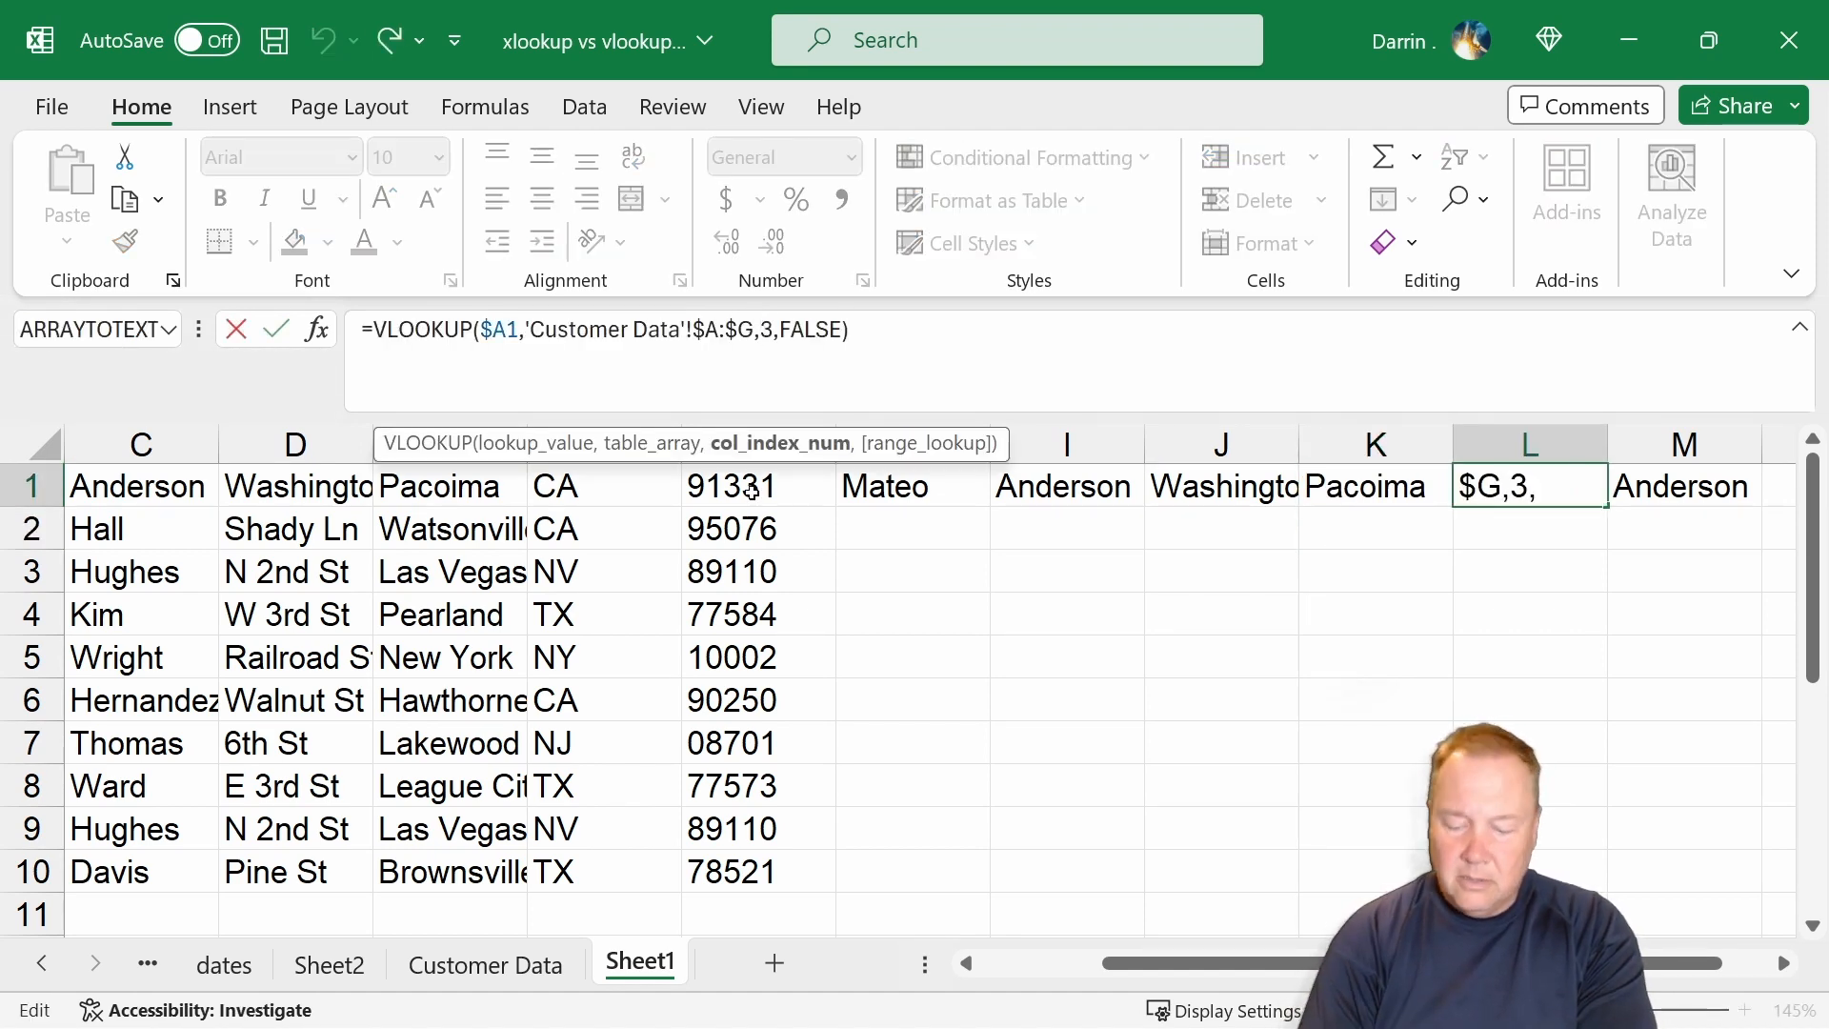
pyautogui.press('Delete')
pyautogui.write('6')
pyautogui.press('Return')
# Set the column index number in M1's VLOOKUP formula to 7
pyautogui.press('Up')
pyautogui.press('Right')
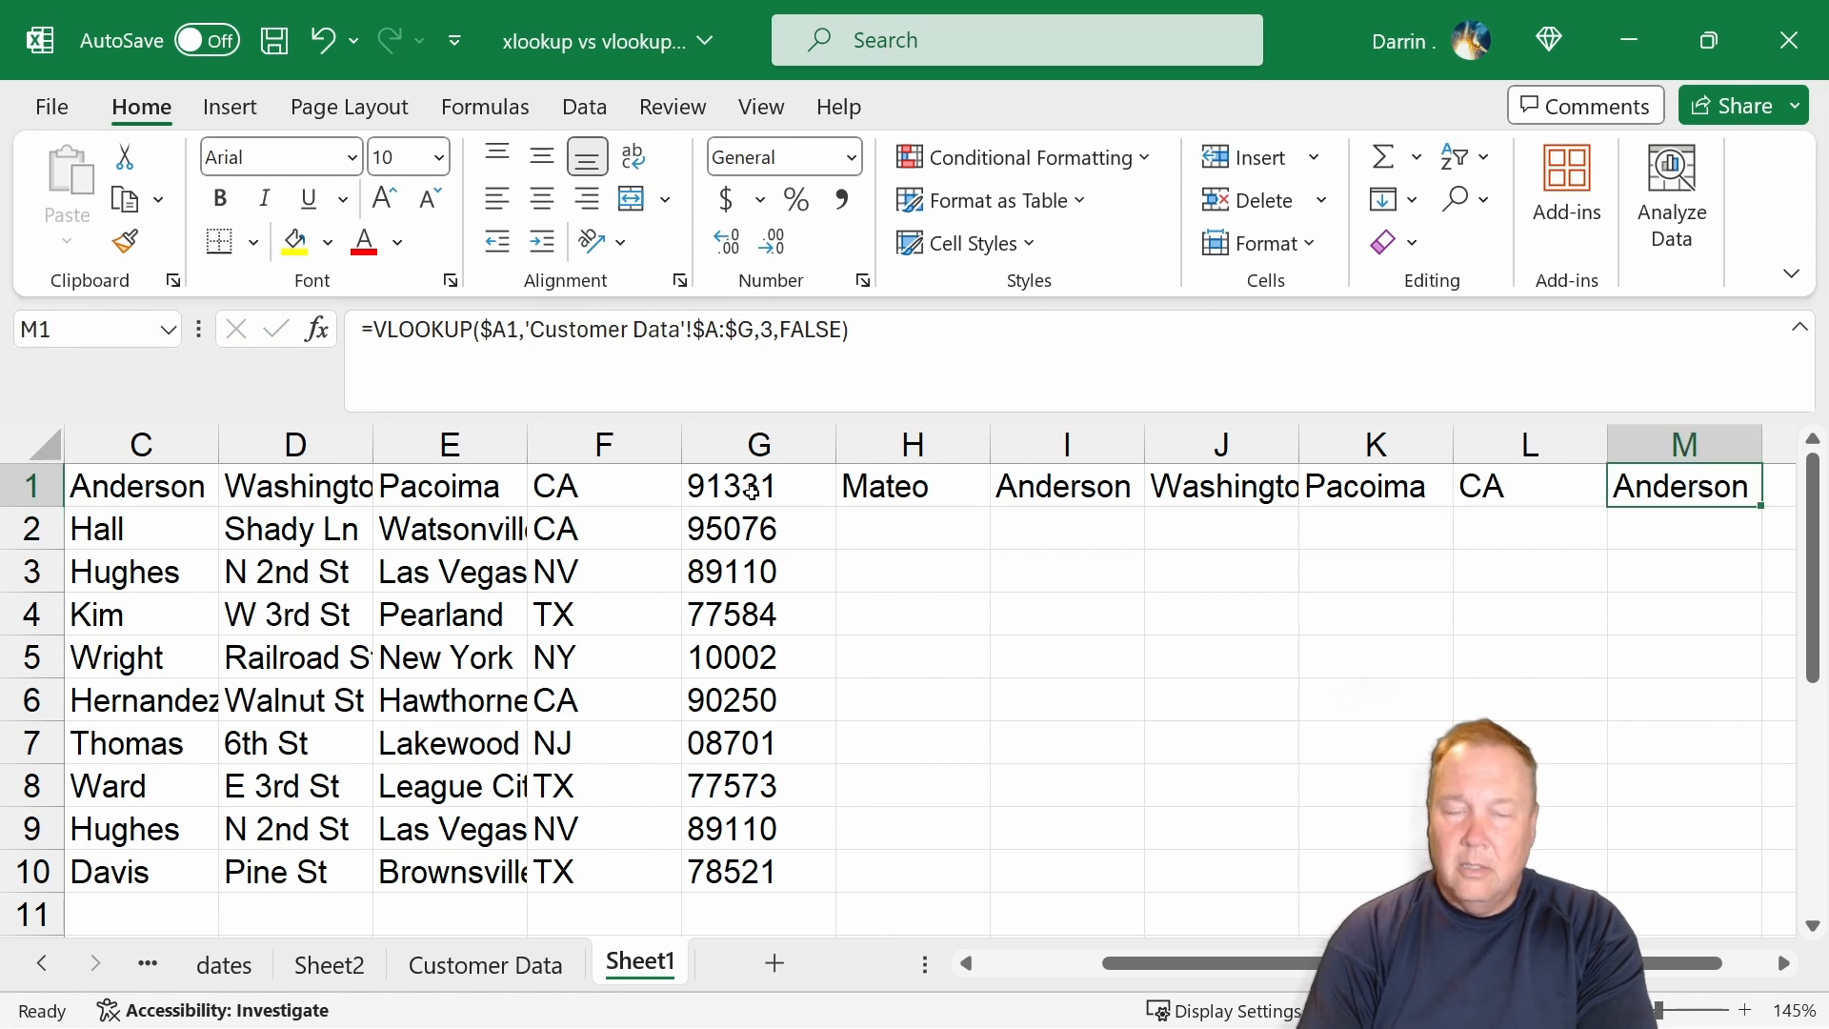
pyautogui.click(760, 328)
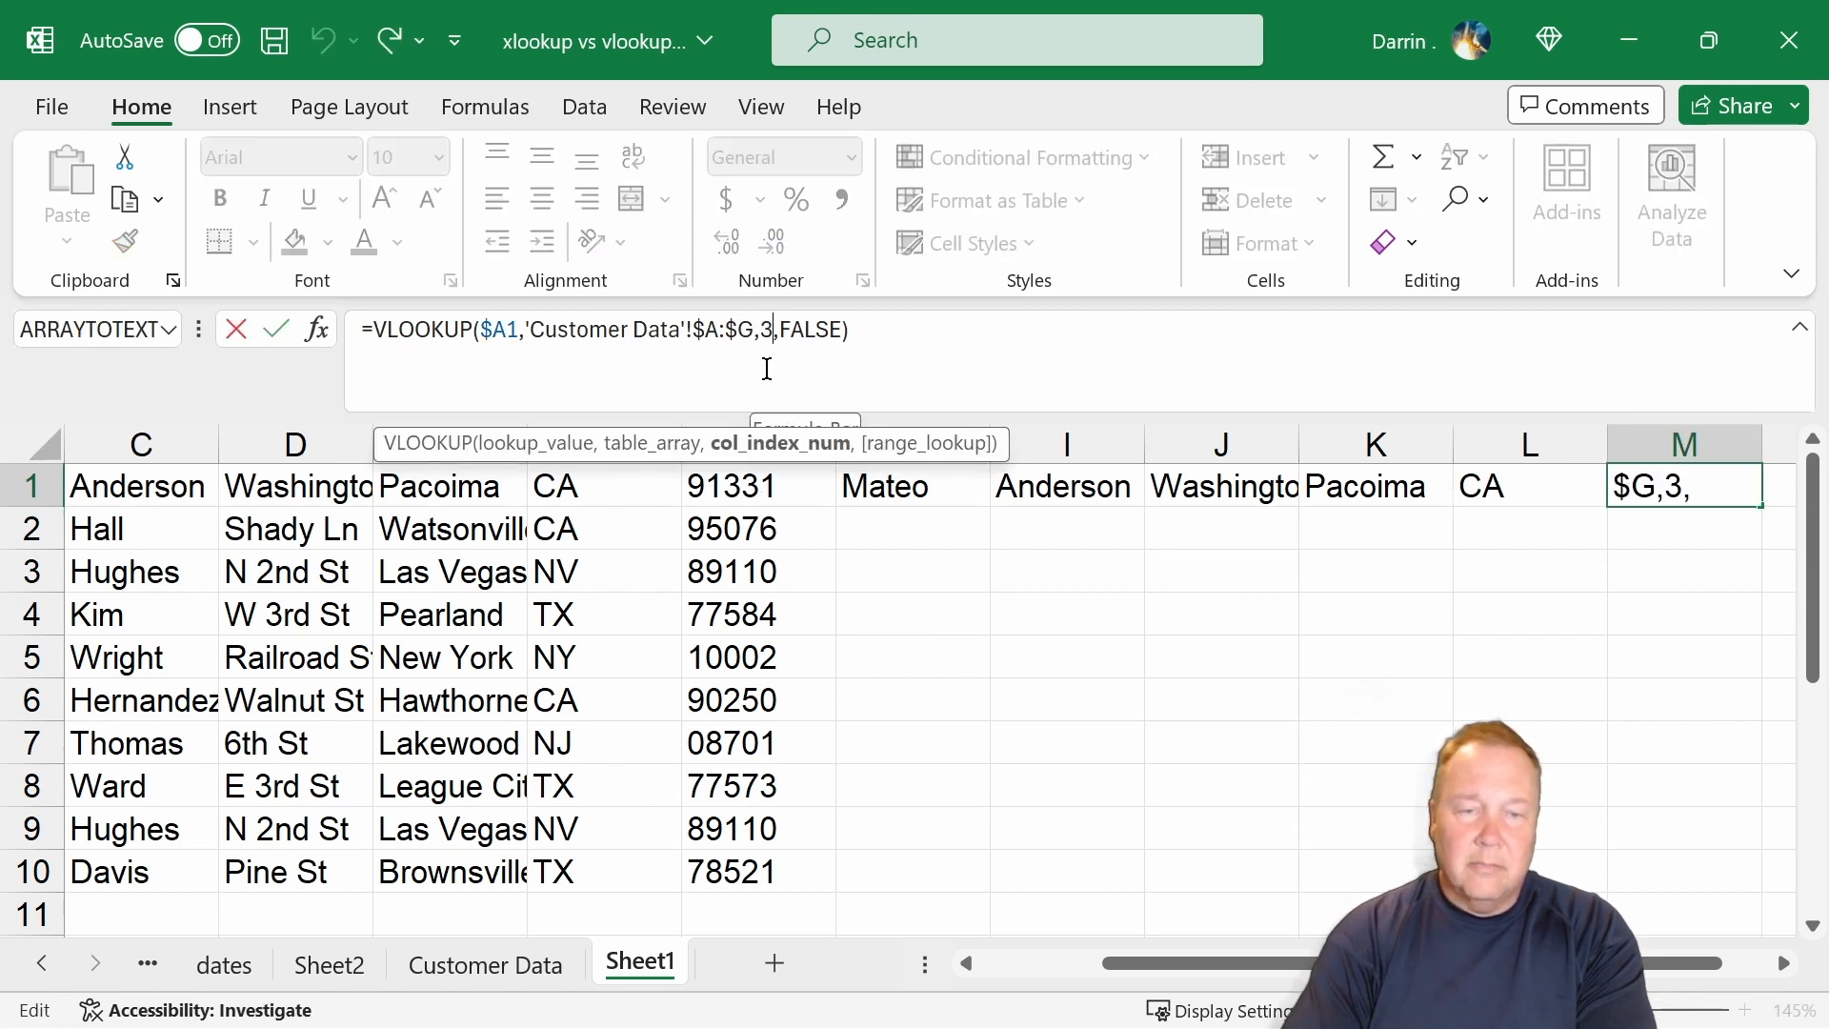
pyautogui.press('Delete')
pyautogui.write('7')
pyautogui.press('Return')
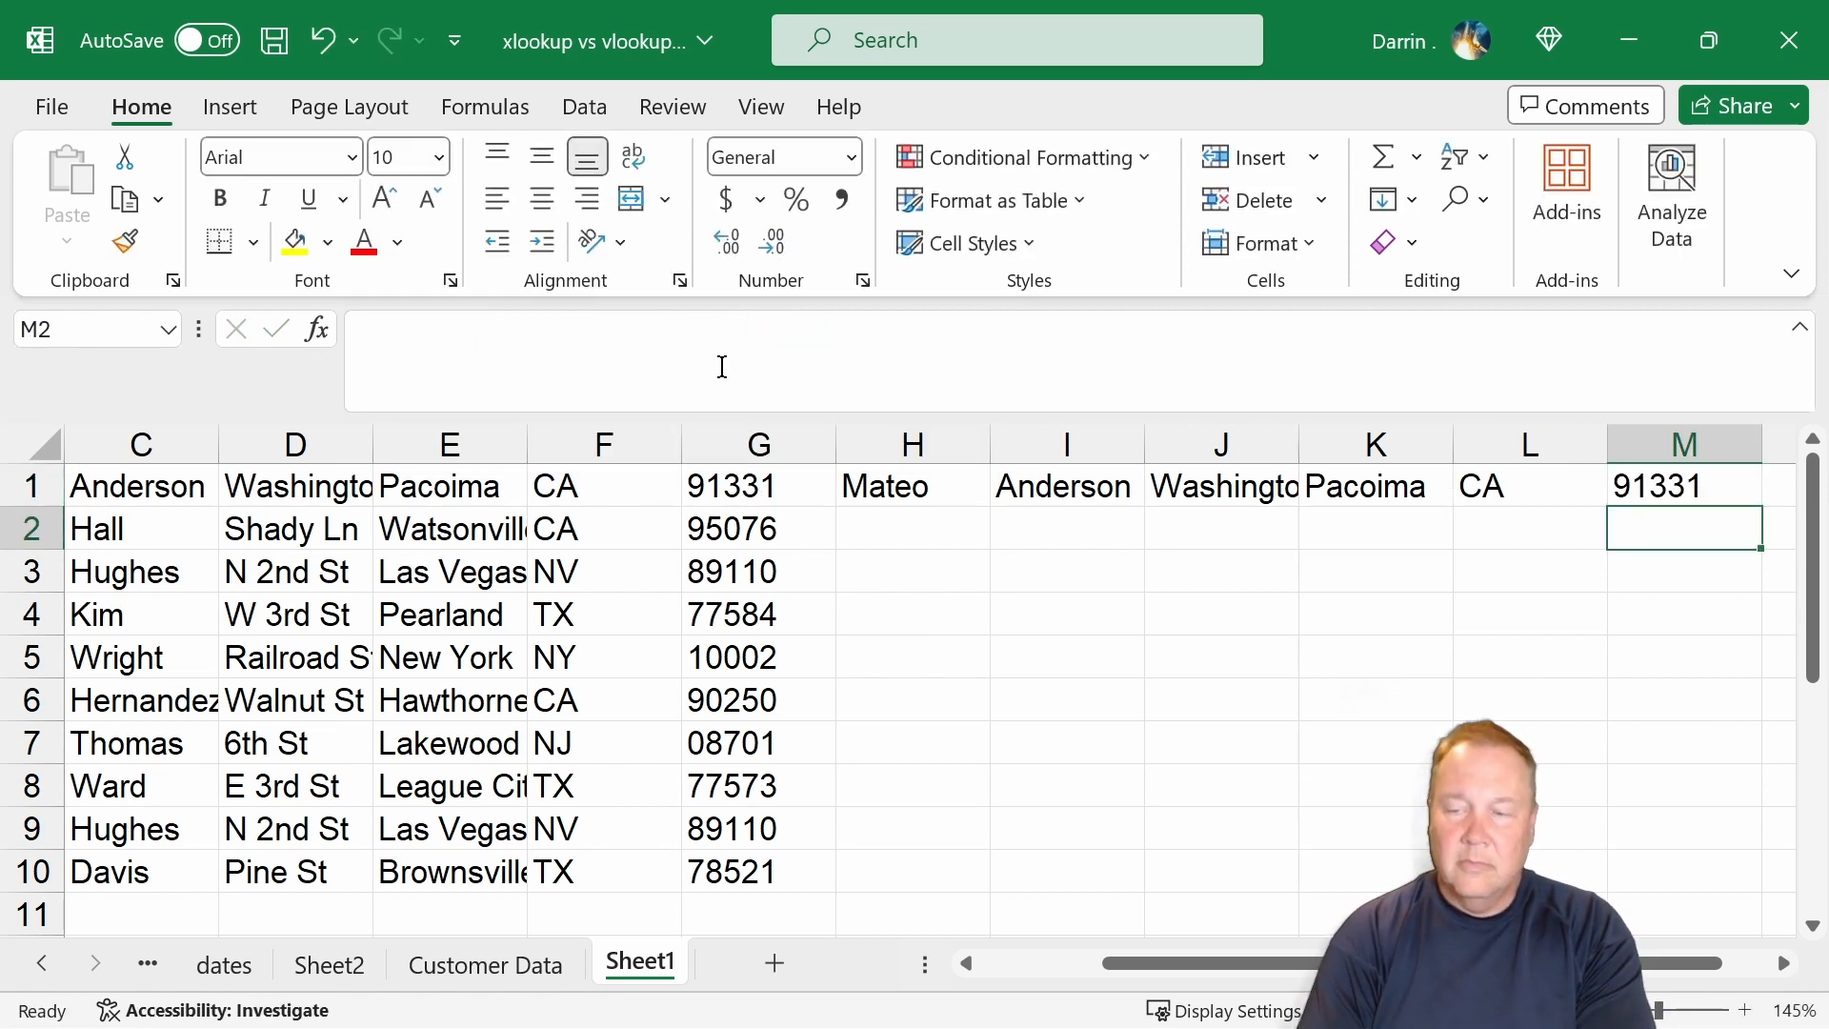
# Copy the VLOOKUP formulas in H1:M1 down into H2:M10
pyautogui.press('Up')
pyautogui.hotkey('shift', 'Left')
pyautogui.hotkey('shift', 'Left')
pyautogui.hotkey('shift', 'Left')
pyautogui.hotkey('shift', 'Left')
pyautogui.hotkey('shift', 'Left')
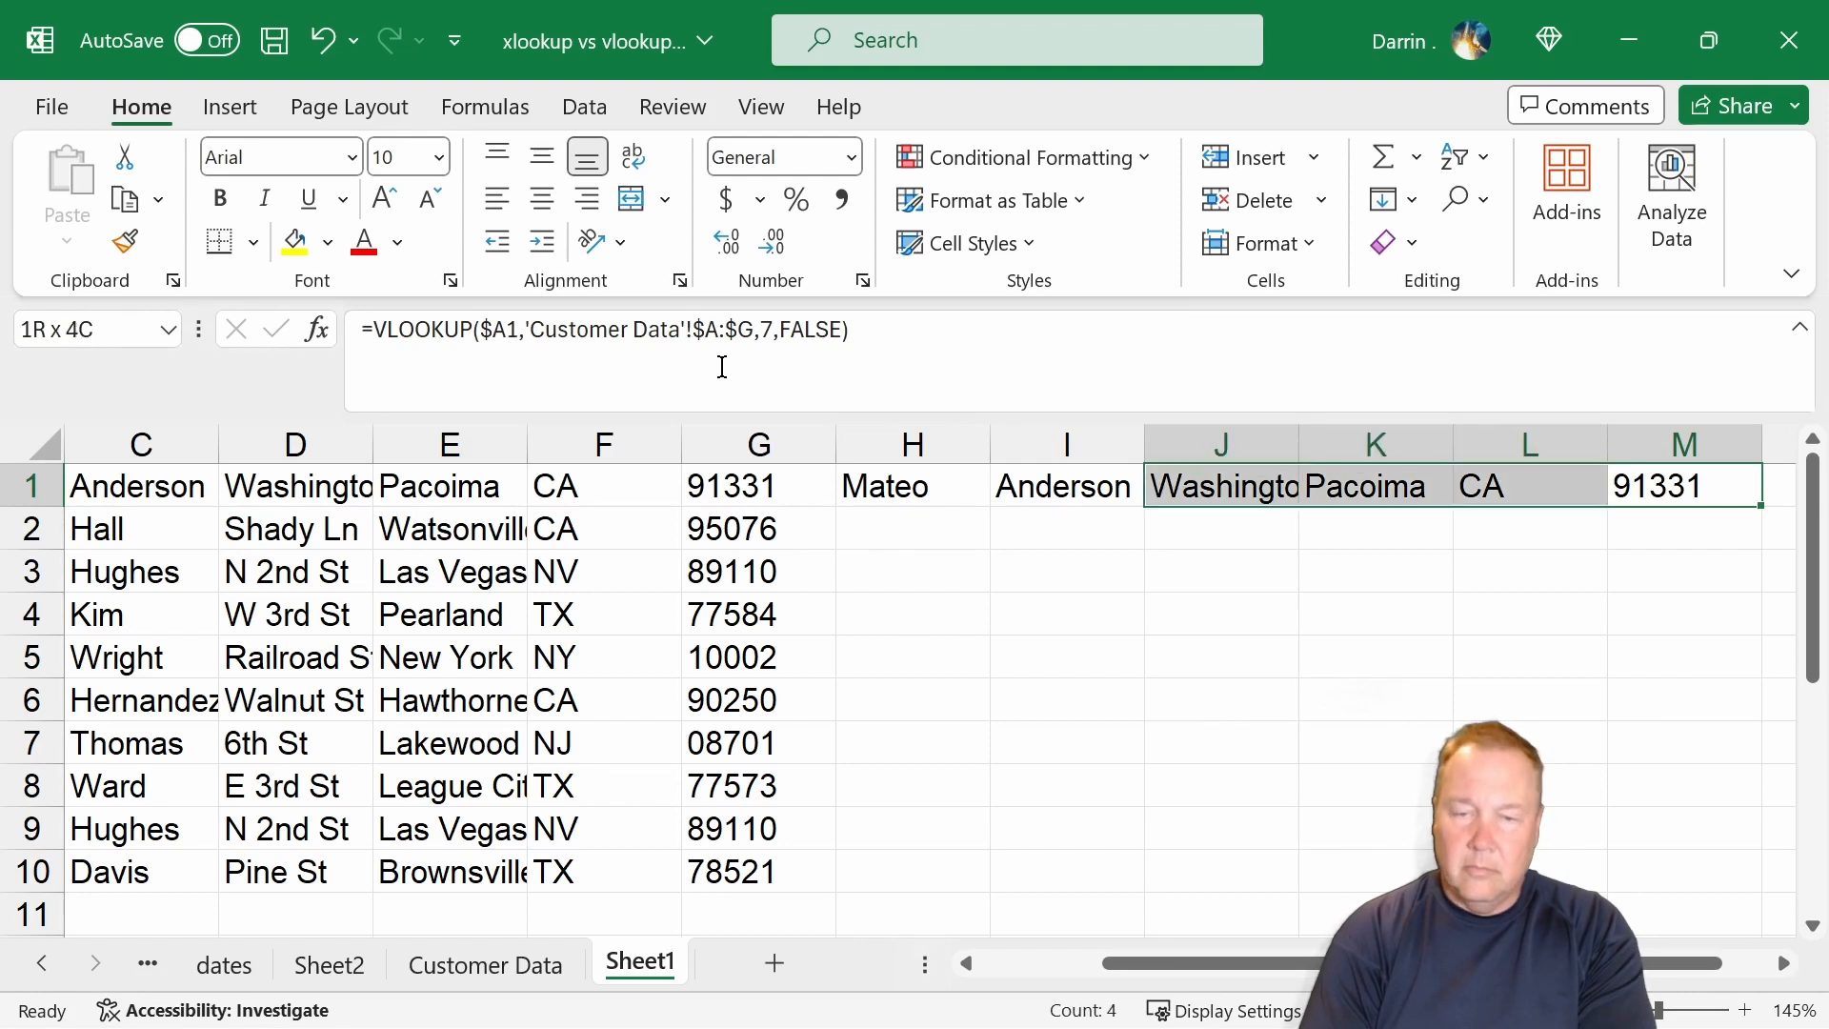
pyautogui.hotkey('ctrl', 'c')
pyautogui.press('Down')
pyautogui.hotkey('shift', 'Down')
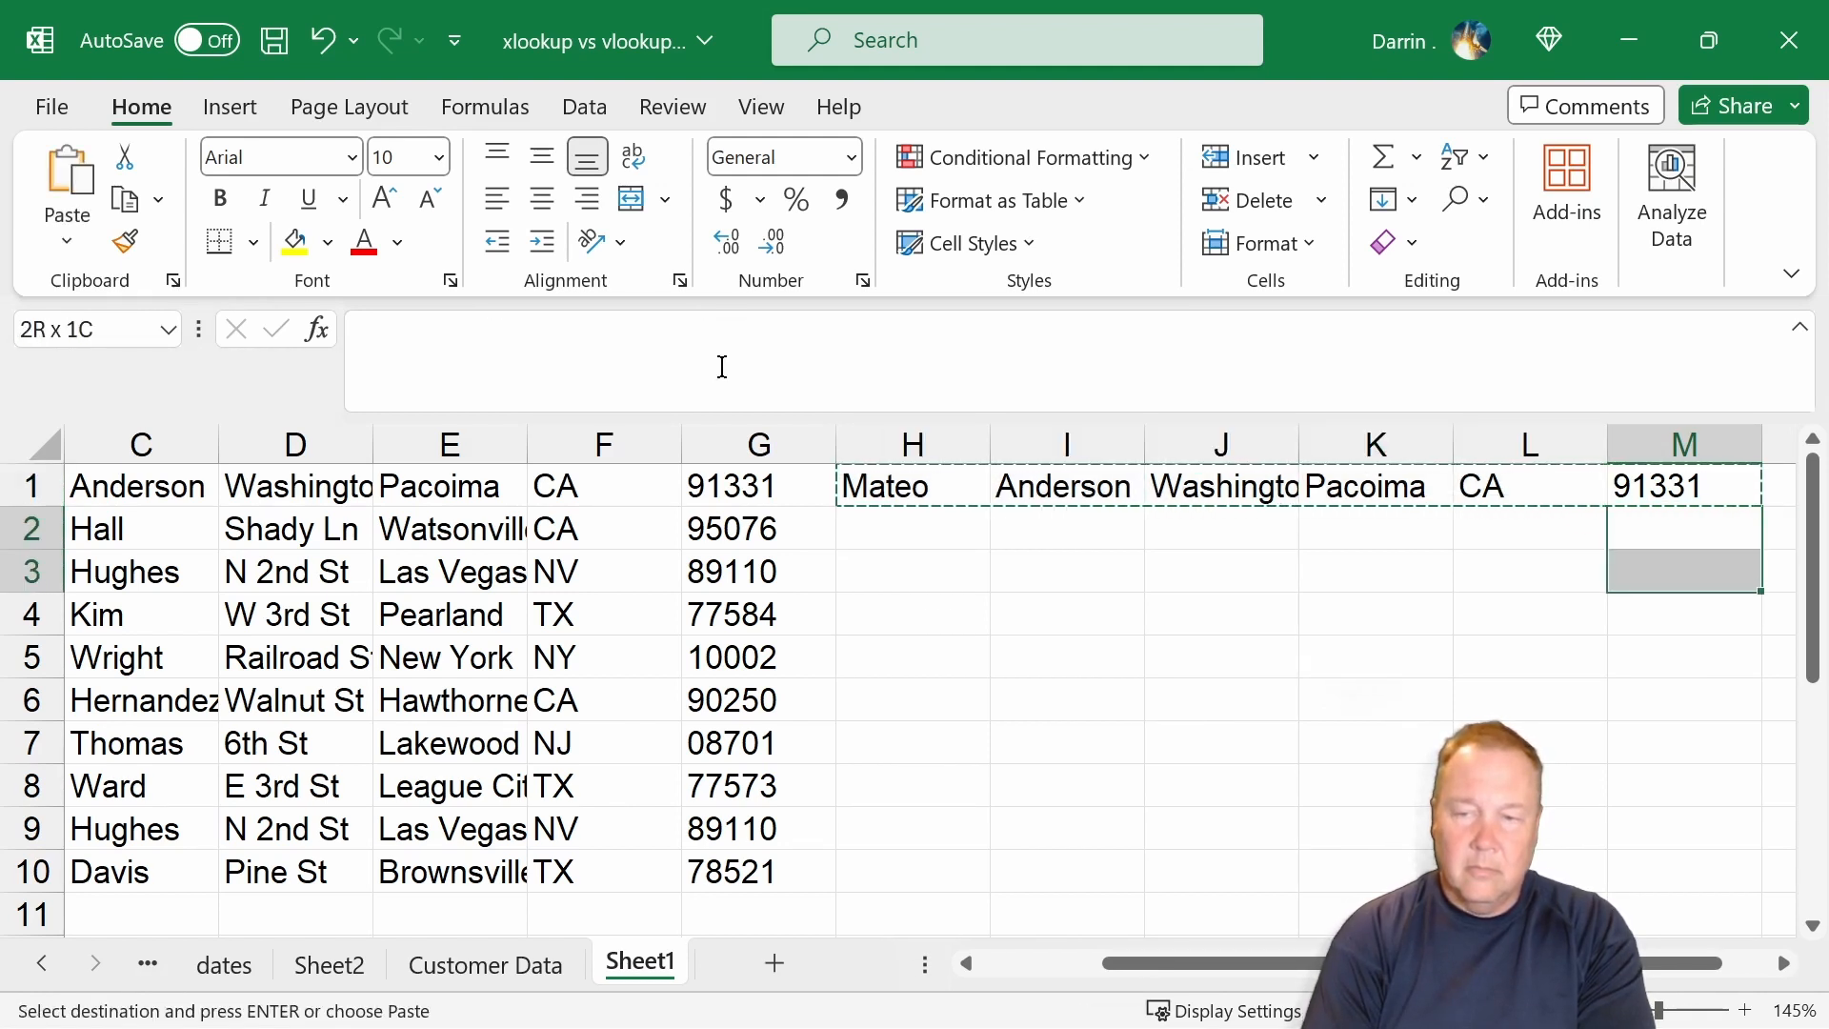
pyautogui.hotkey('shift', 'Left')
pyautogui.hotkey('shift', 'Left')
pyautogui.hotkey('shift', 'Left')
pyautogui.hotkey('shift', 'Left')
pyautogui.hotkey('shift', 'Left')
pyautogui.hotkey('shift', 'Left')
pyautogui.hotkey('shift', 'Right')
pyautogui.hotkey('shift', 'Down')
pyautogui.hotkey('shift', 'Down')
pyautogui.hotkey('shift', 'Down')
pyautogui.hotkey('shift', 'Down')
pyautogui.hotkey('shift', 'Down')
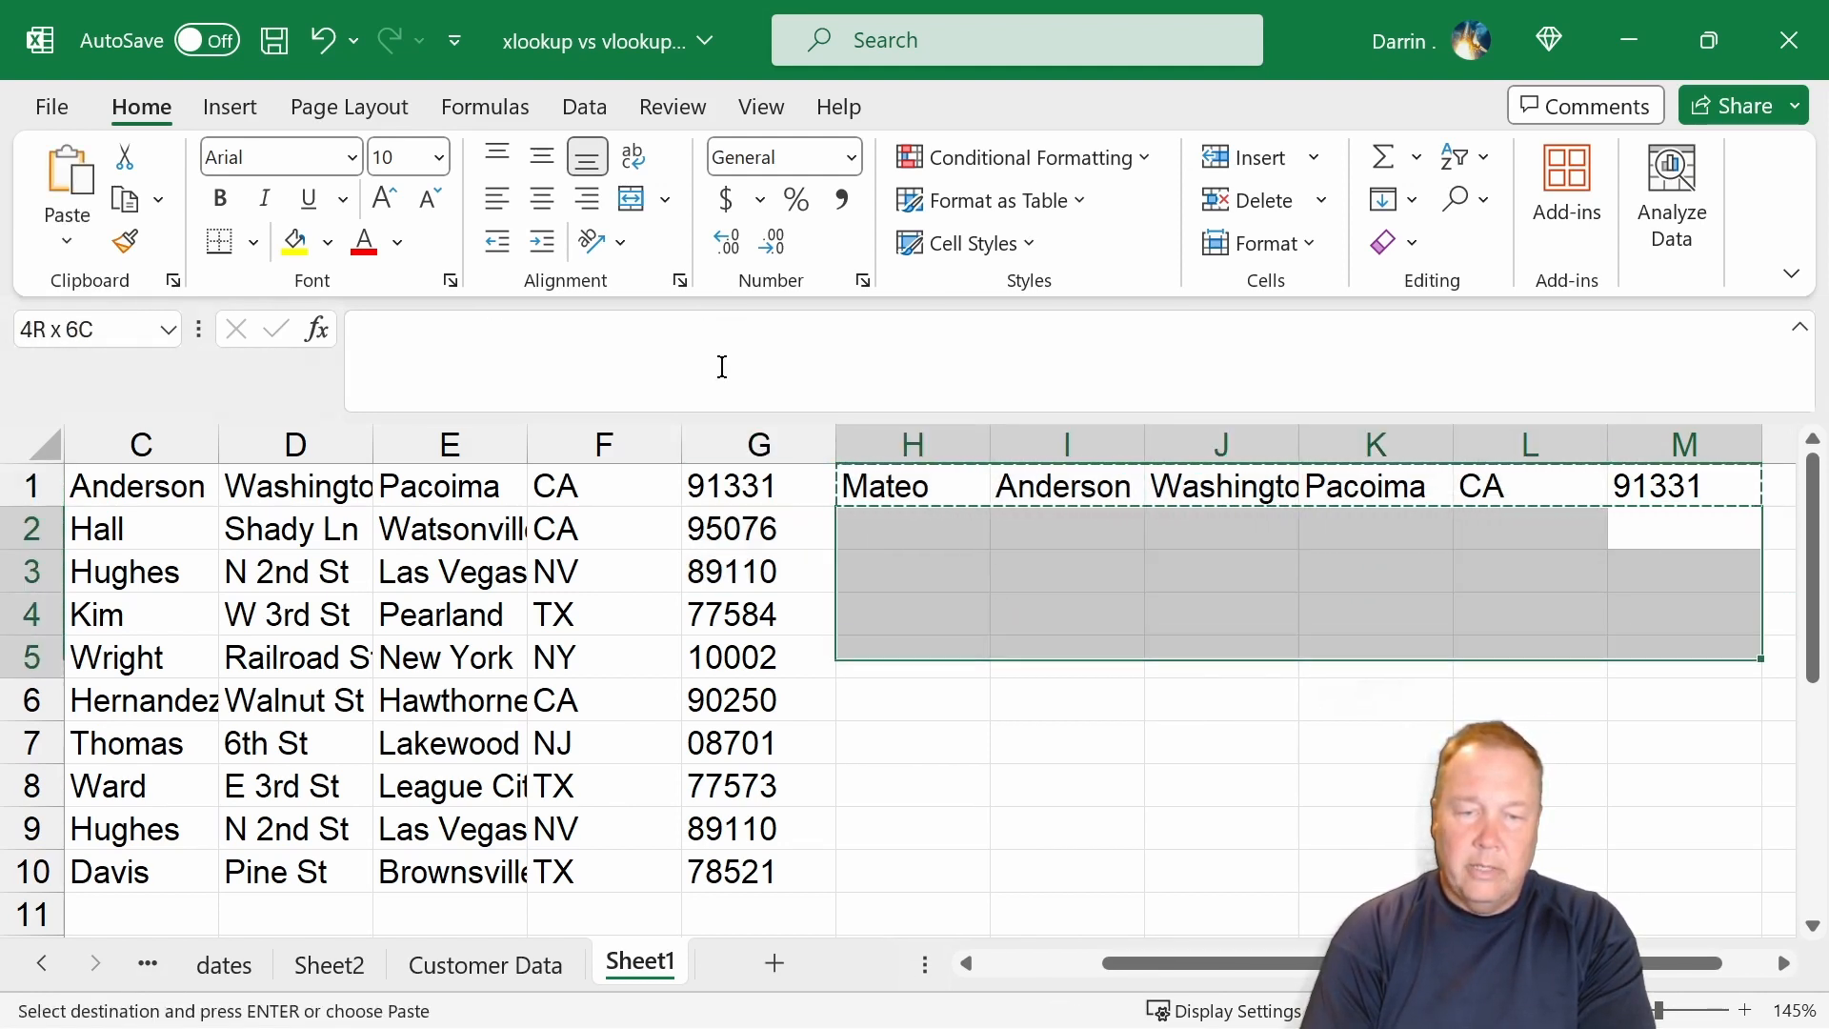
pyautogui.hotkey('shift', 'Down')
pyautogui.hotkey('shift', 'Down')
pyautogui.hotkey('ctrl', 'v')
pyautogui.press('Escape')
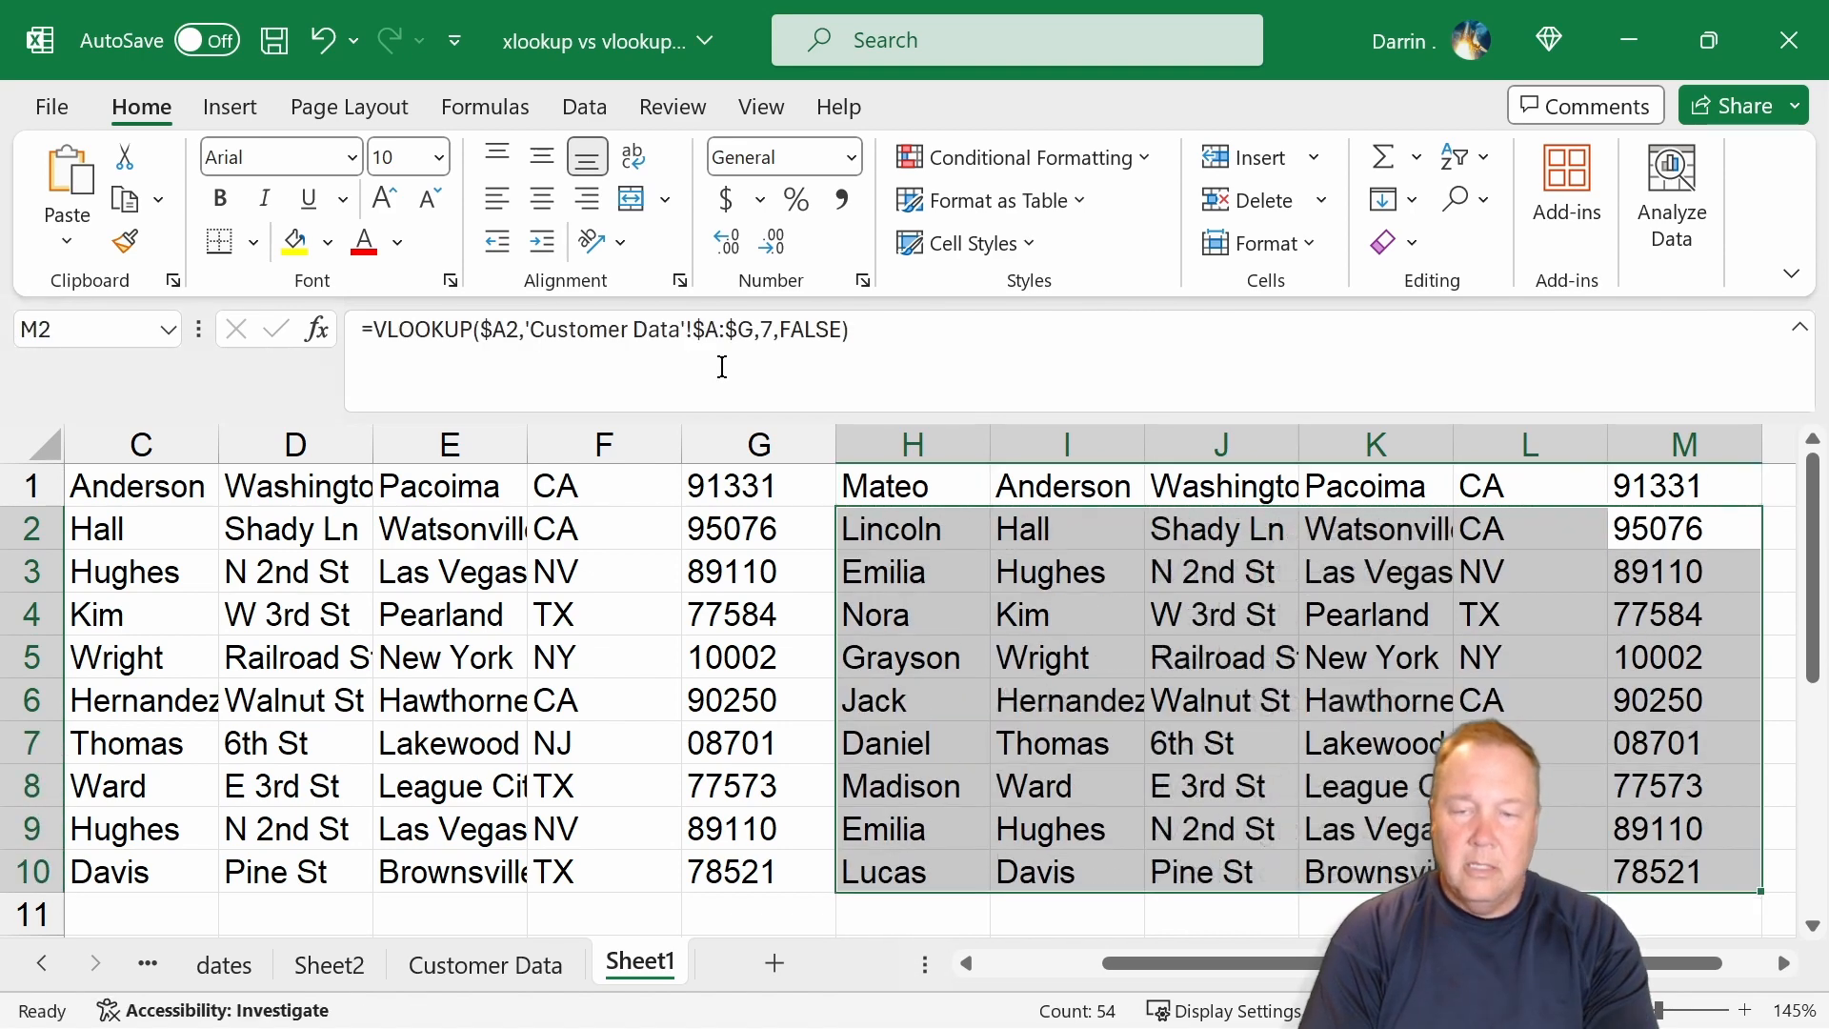
pyautogui.press('Down')
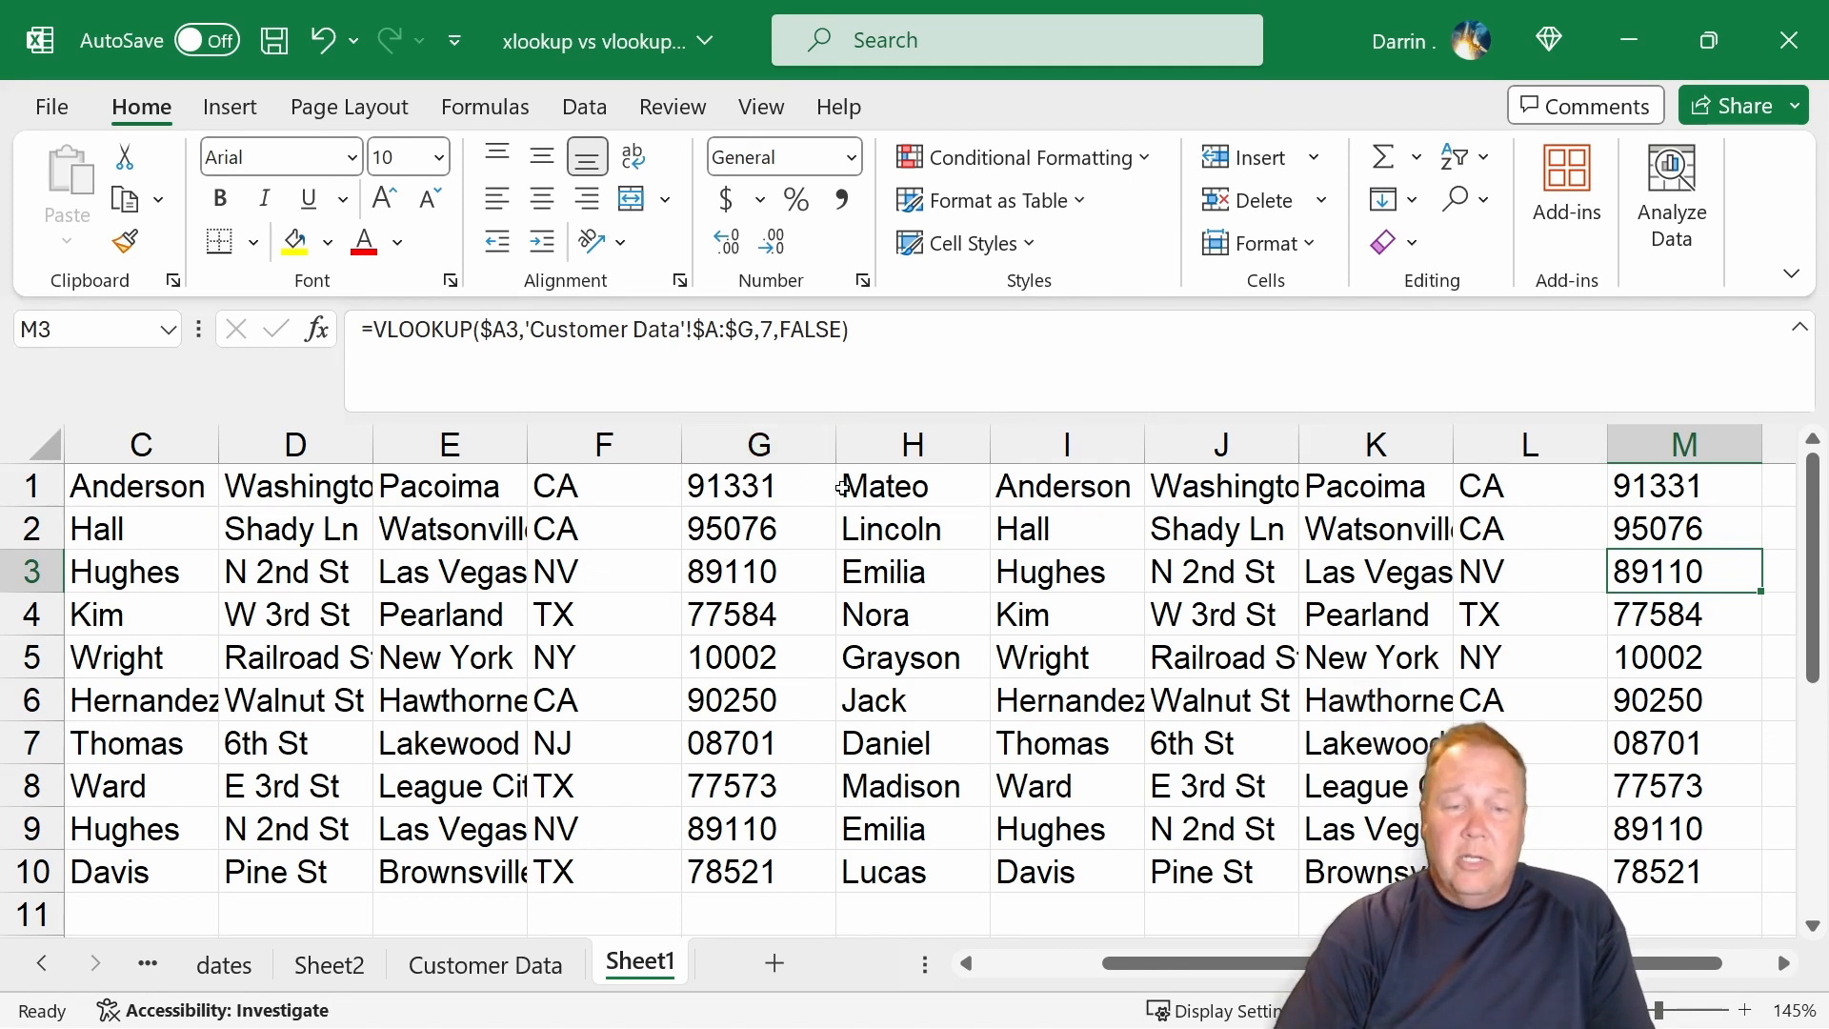
# Examine the locked lookup value and table array references in H1's VLOOKUP formula, leaving the formula unedited
pyautogui.click(896, 486)
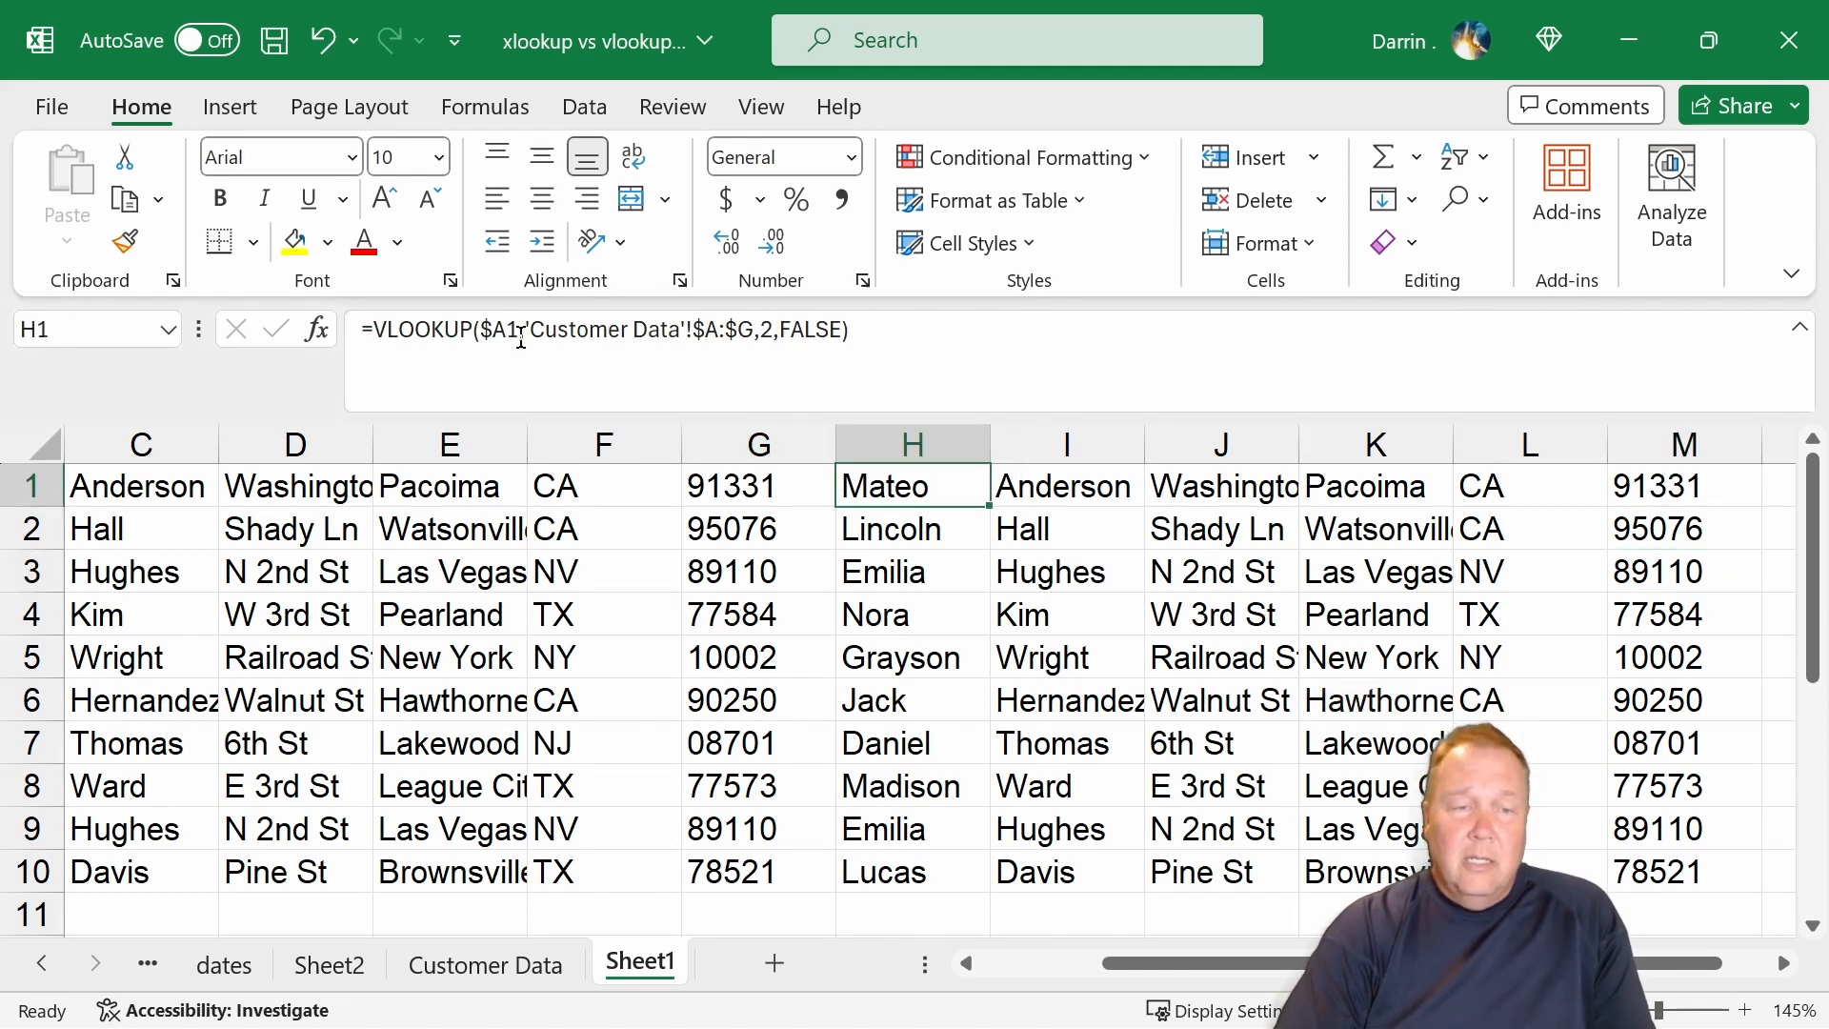
pyautogui.doubleClick(478, 329)
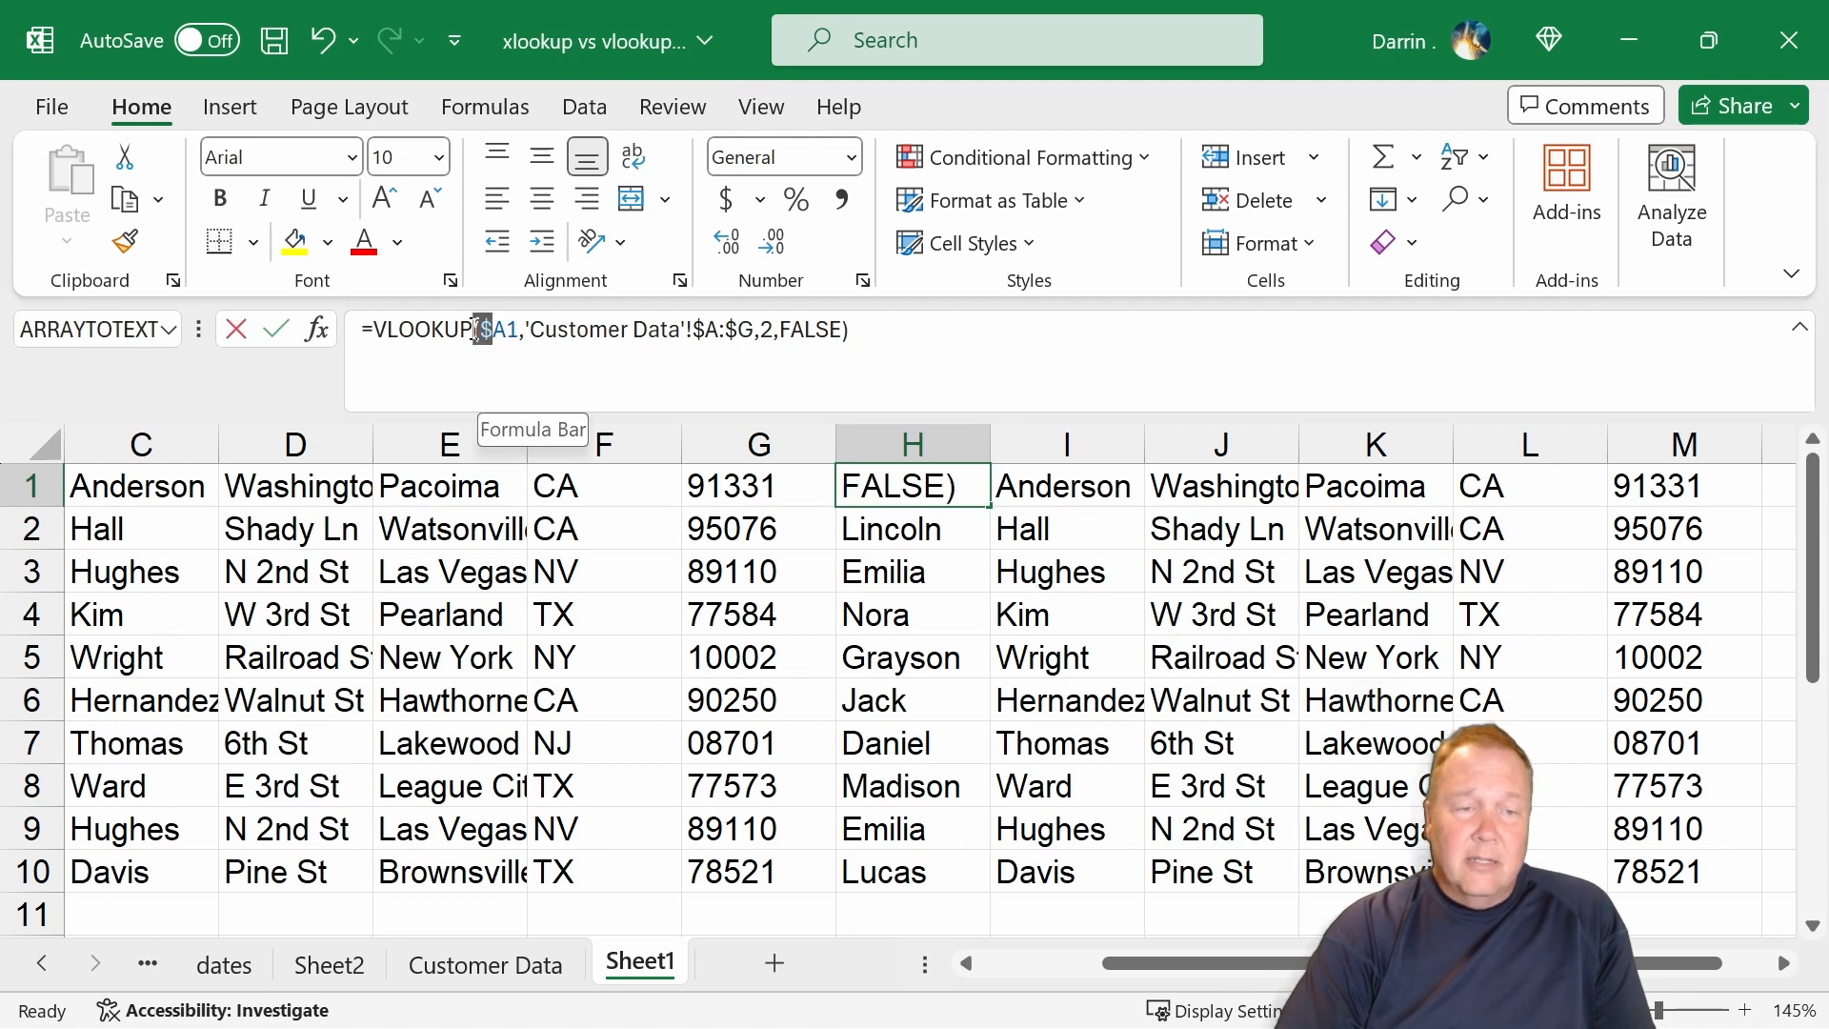
pyautogui.click(696, 329)
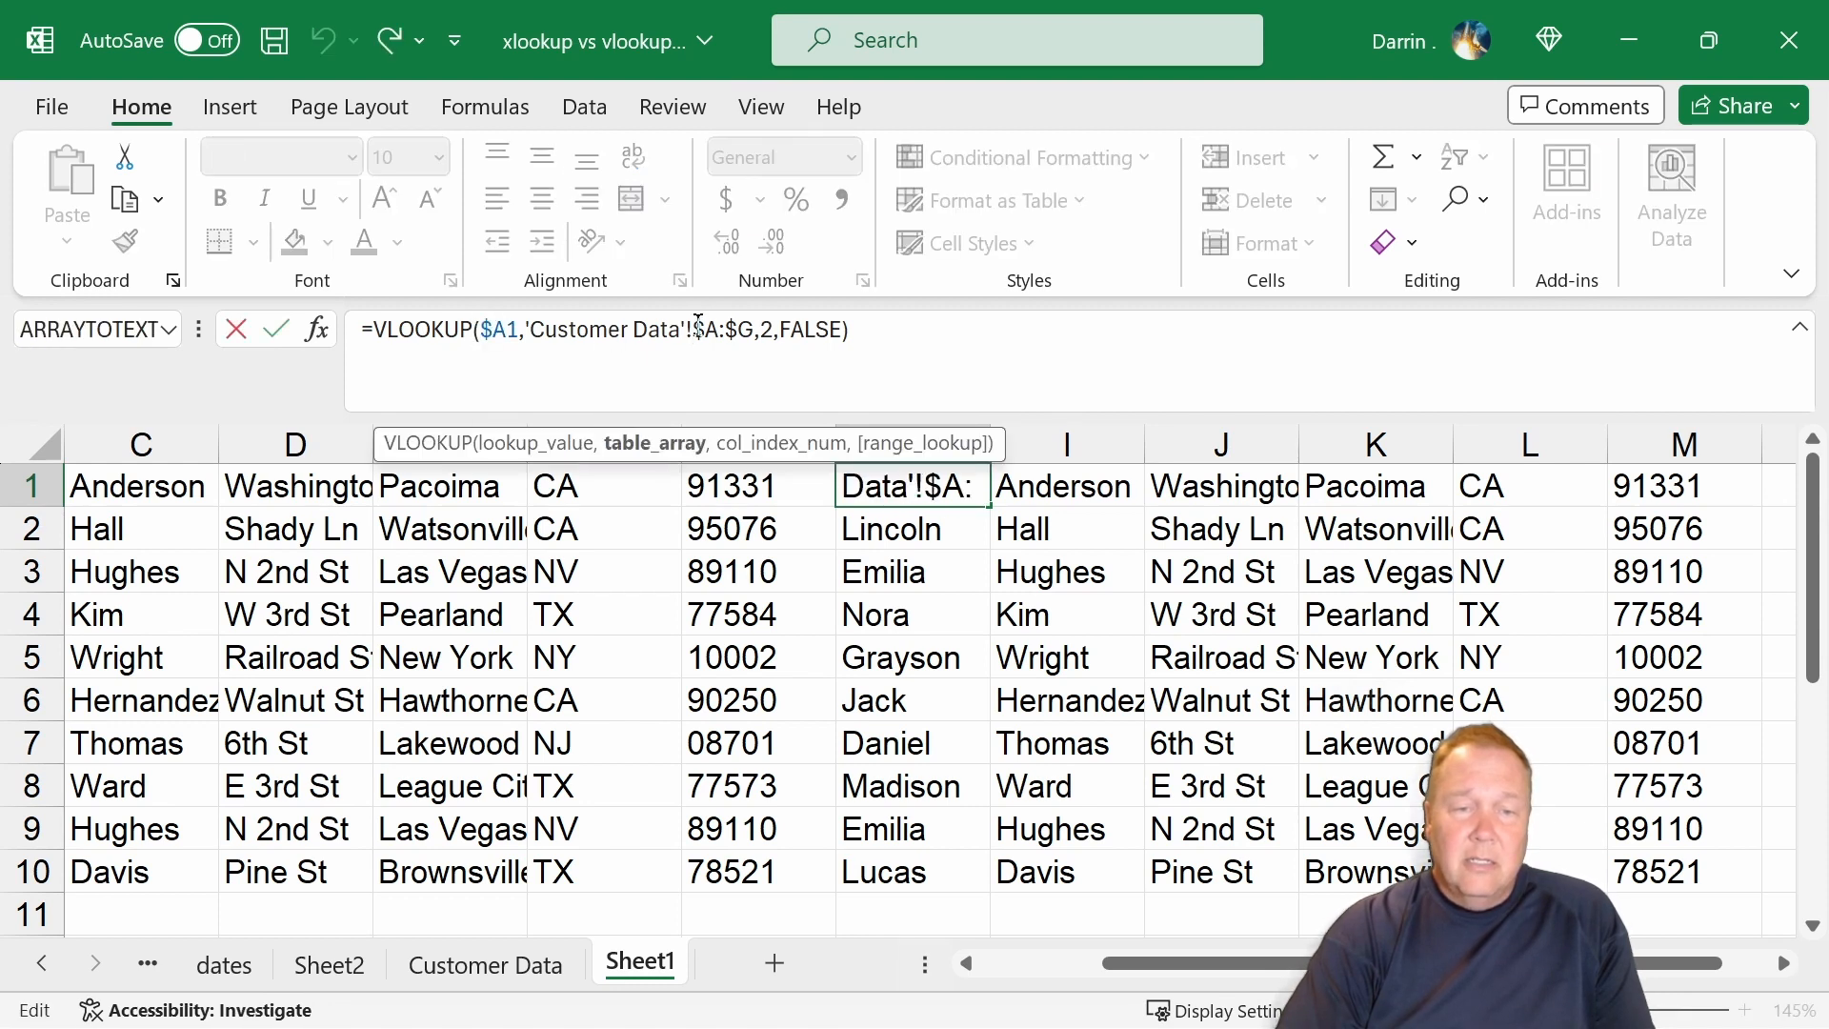
pyautogui.click(1074, 488)
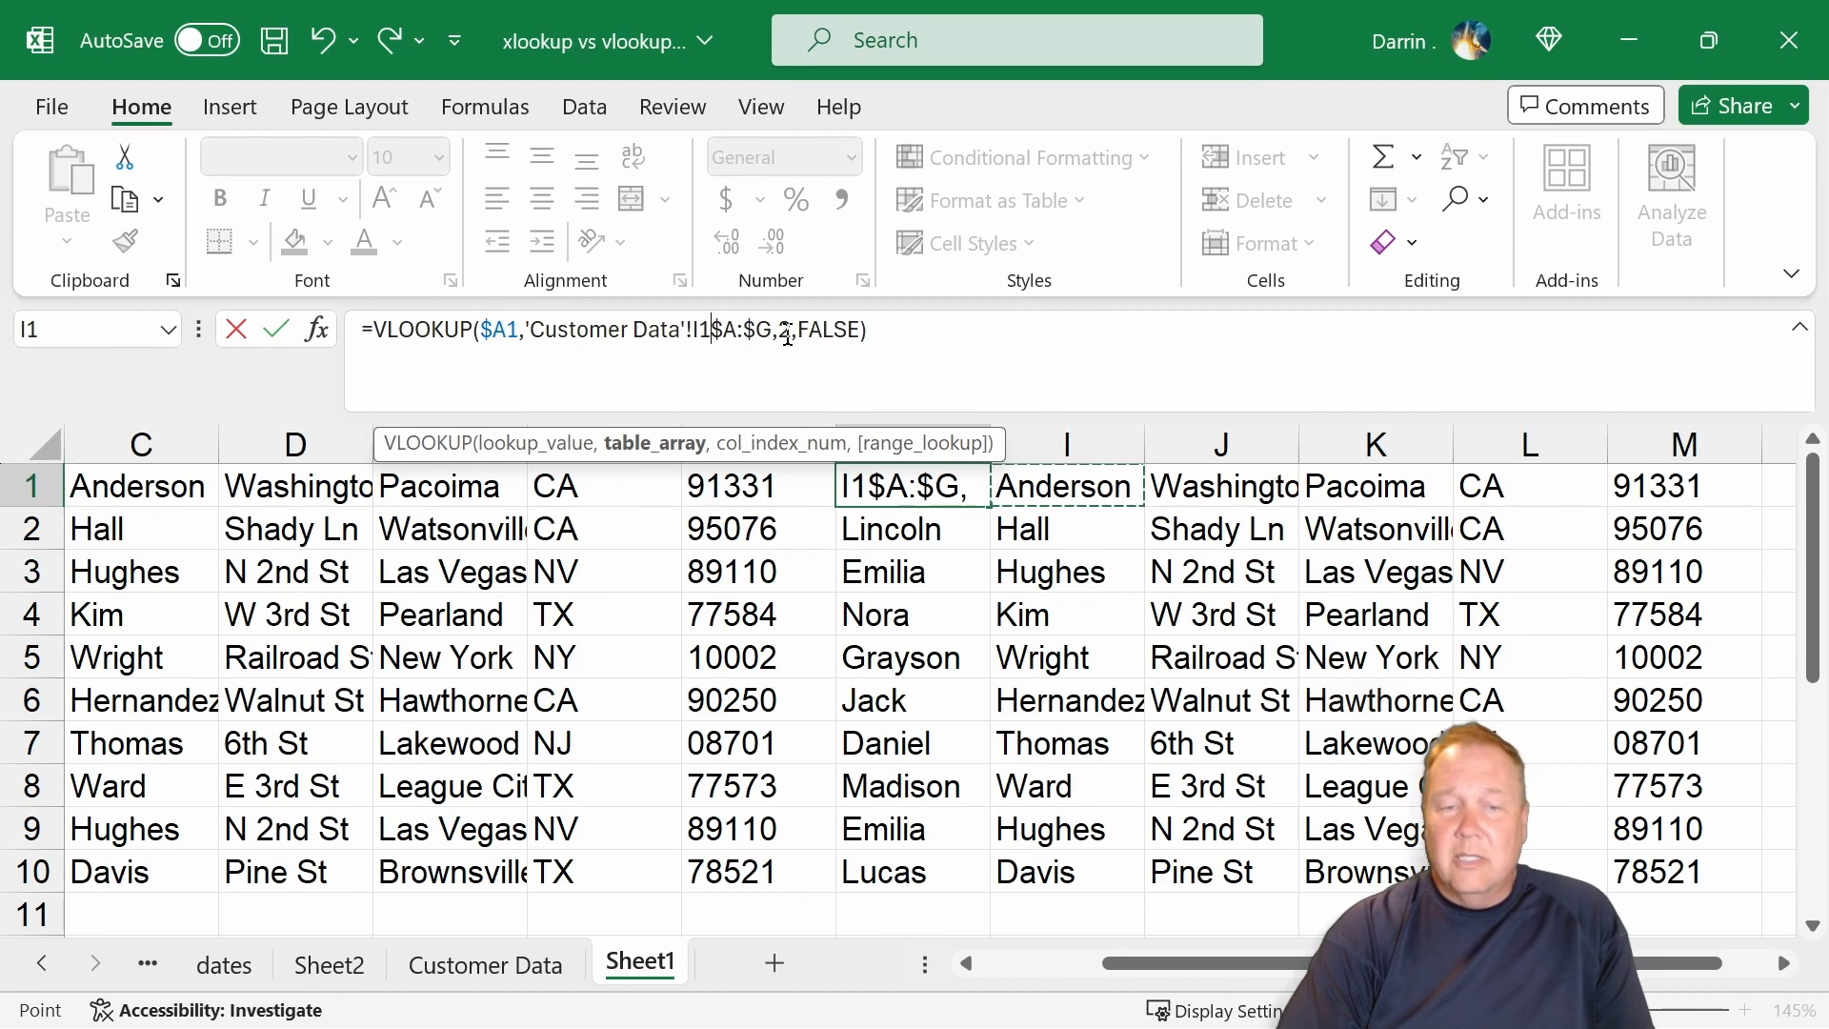
pyautogui.press('Escape')
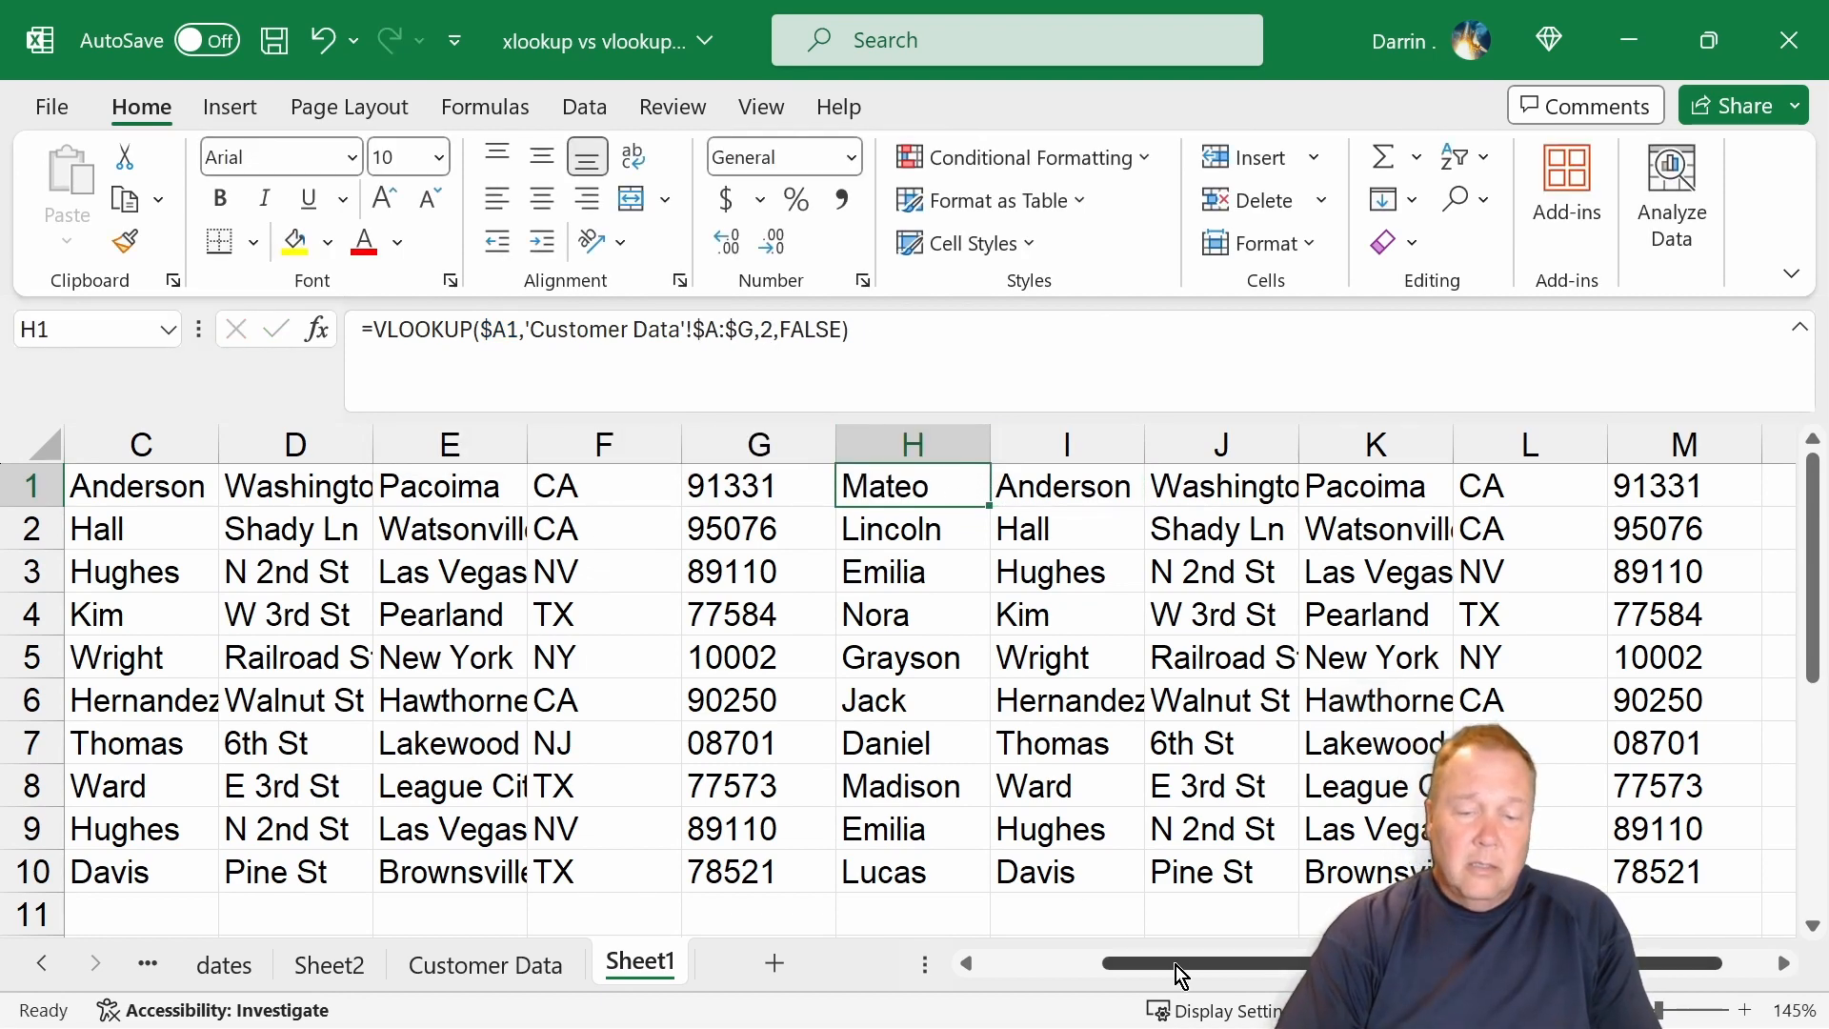
# Replace the customer number in A1 with a nonexistent one to test how both lookups handle a missing customer
pyautogui.moveTo(1175, 964); pyautogui.dragTo(1053, 964)
pyautogui.click(108, 487)
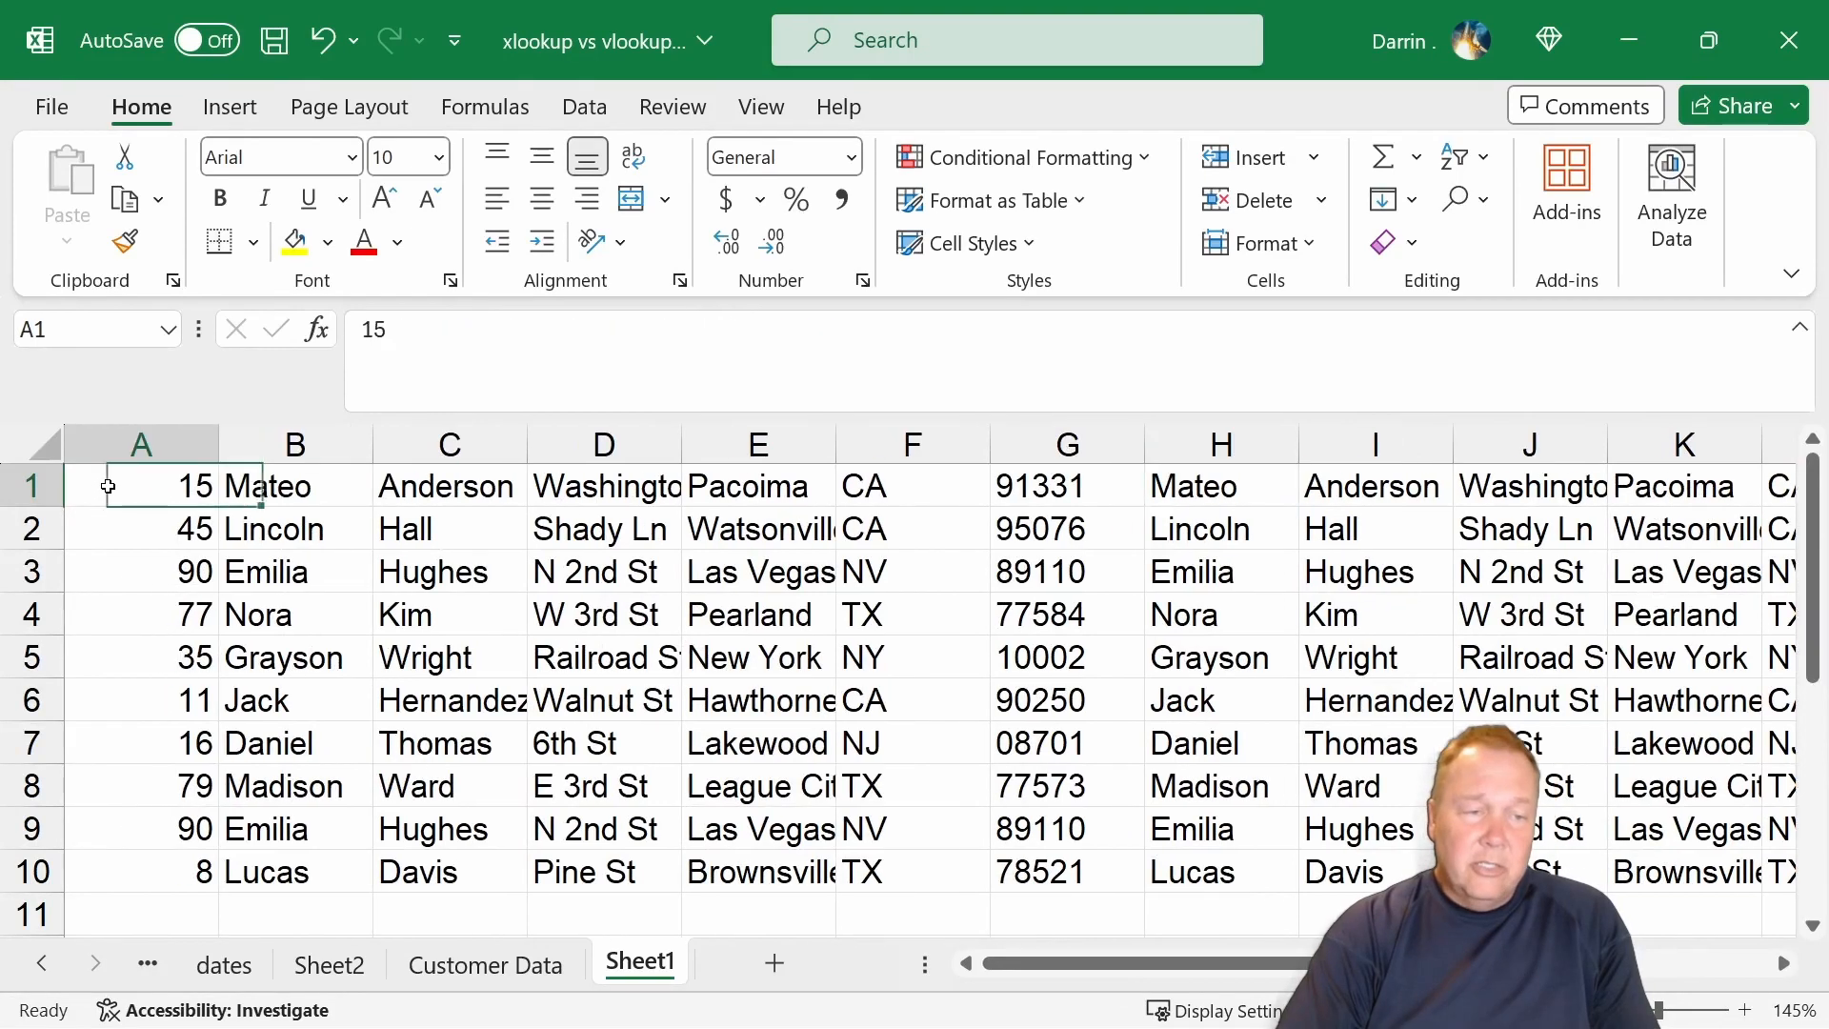
pyautogui.write('115')
pyautogui.press('Return')
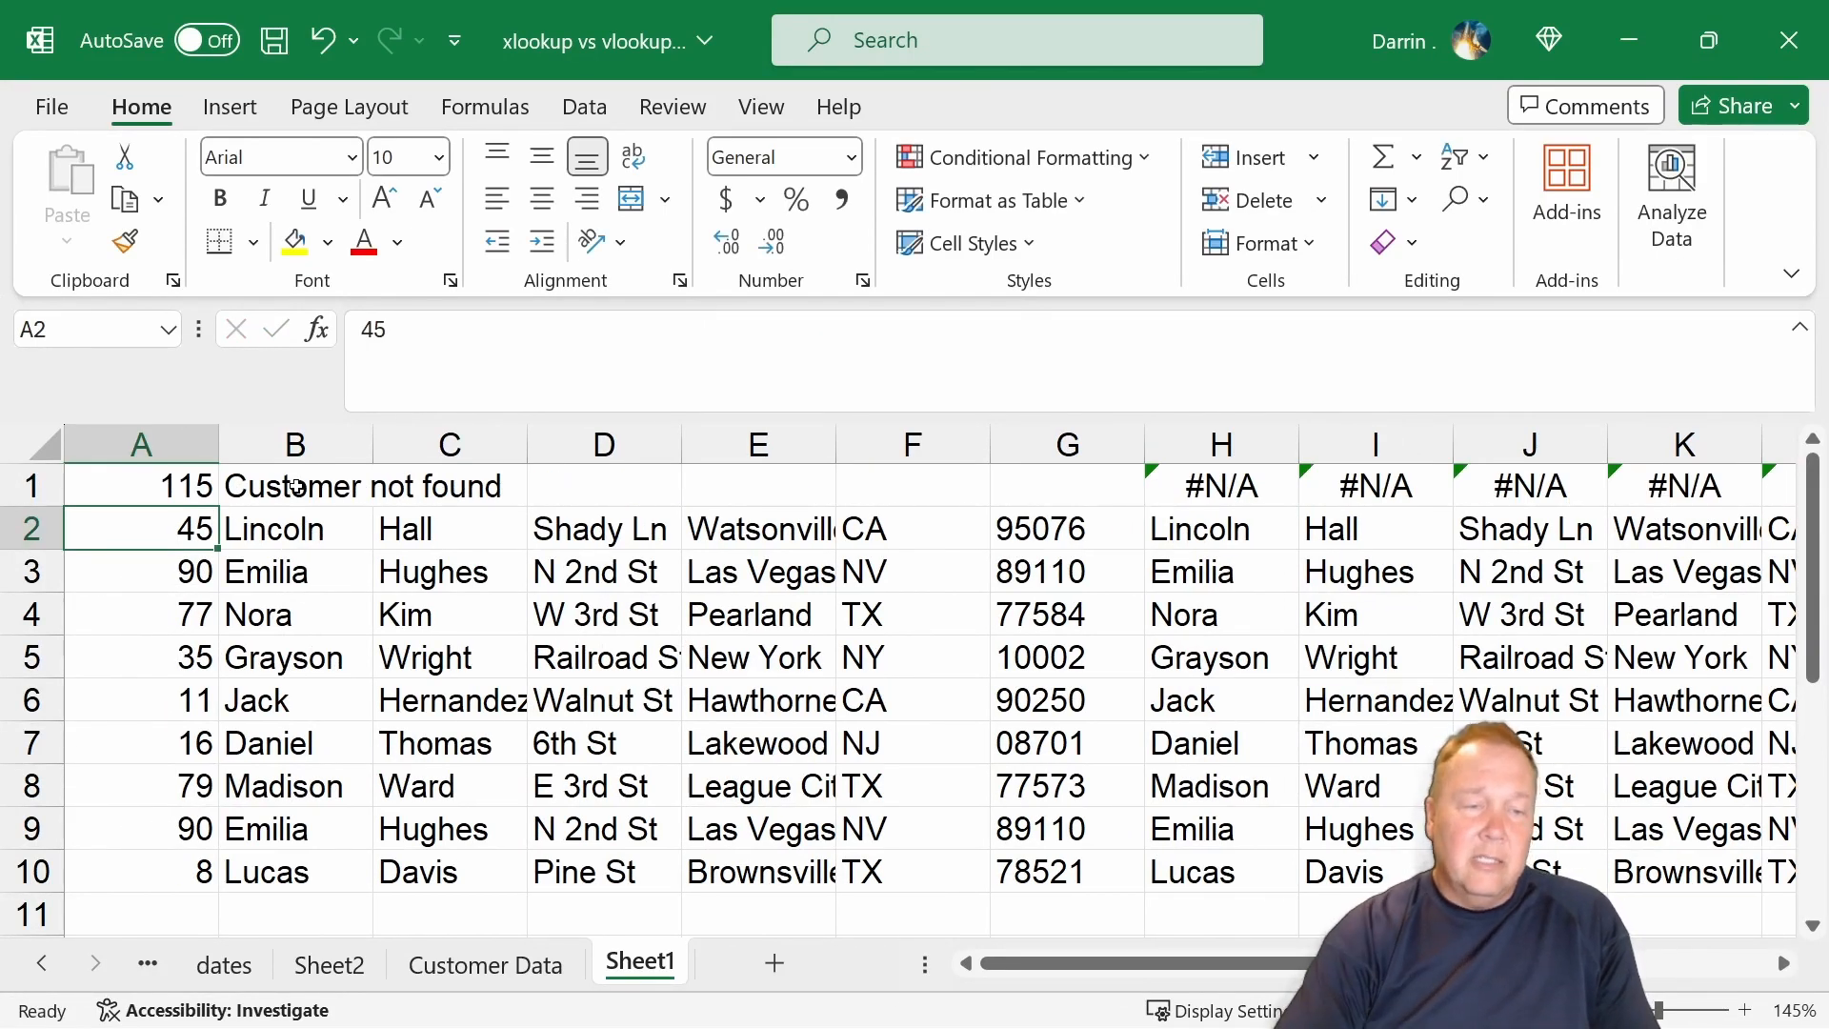
pyautogui.click(190, 488)
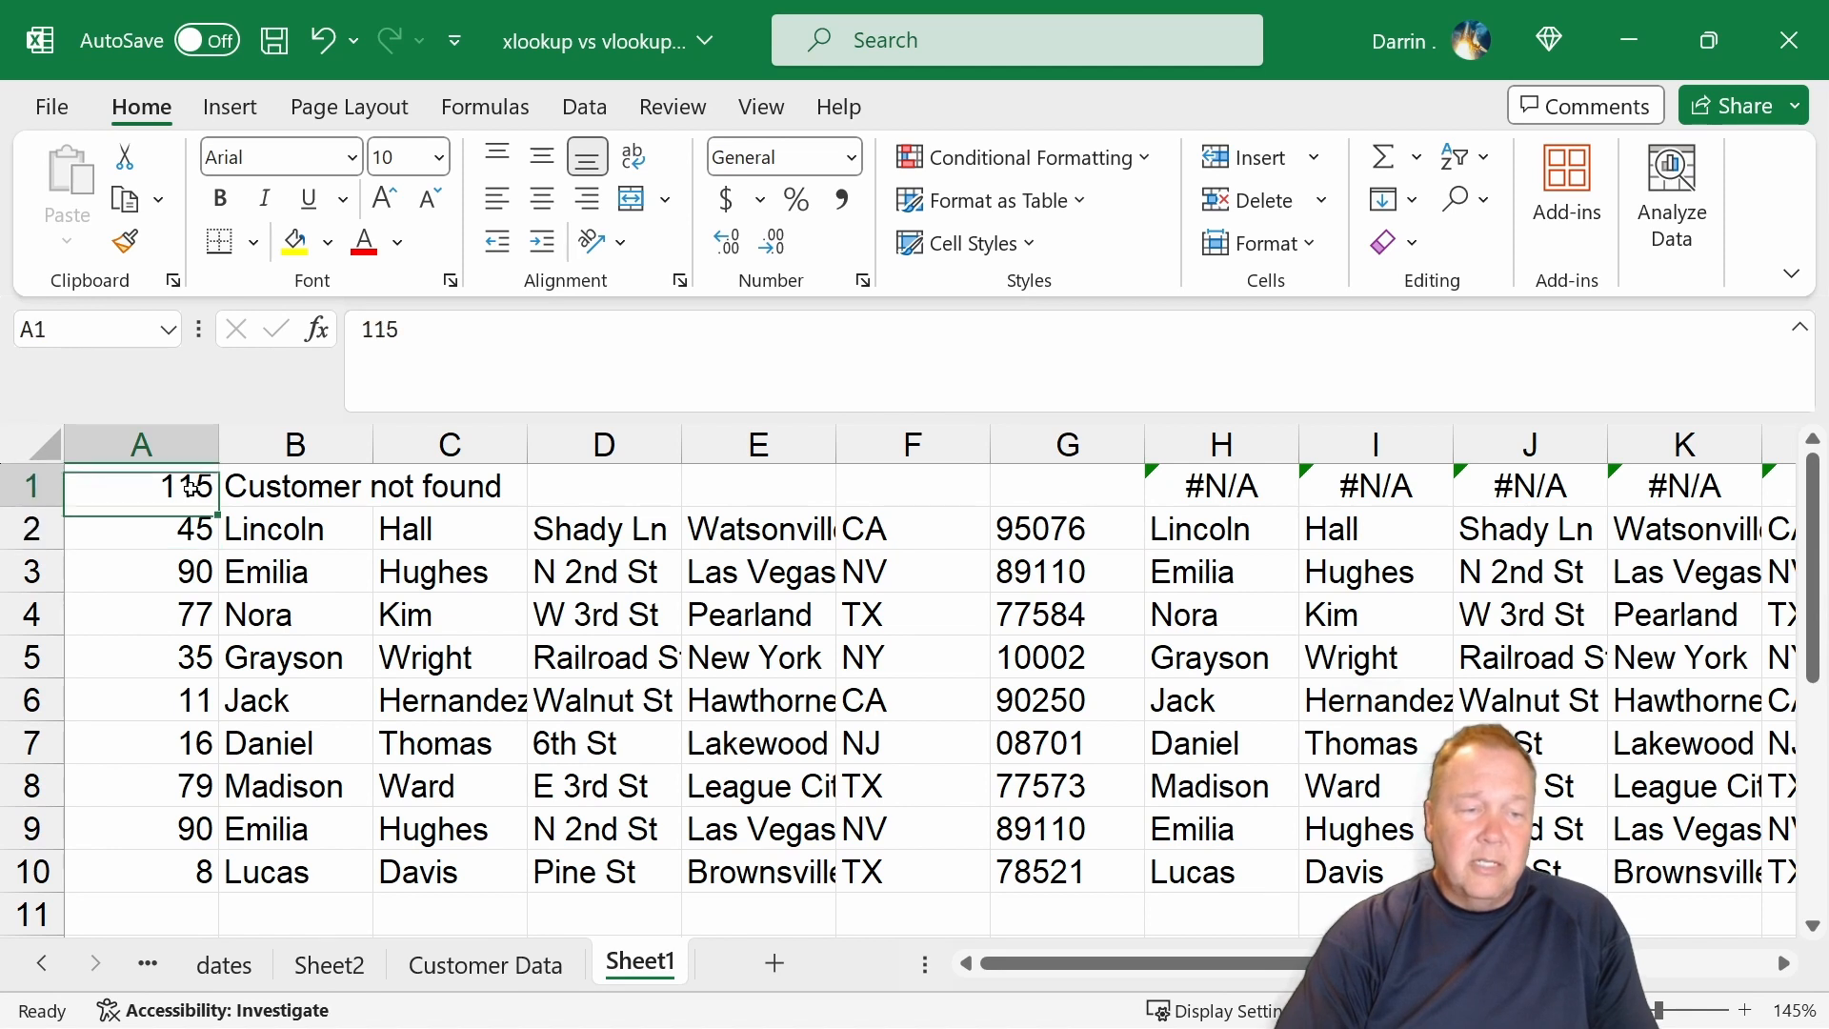
# Wrap H1's VLOOKUP formula in IFNA with "Customer Not Found" as the fallback text, and autofit column H to its contents
pyautogui.click(1177, 490)
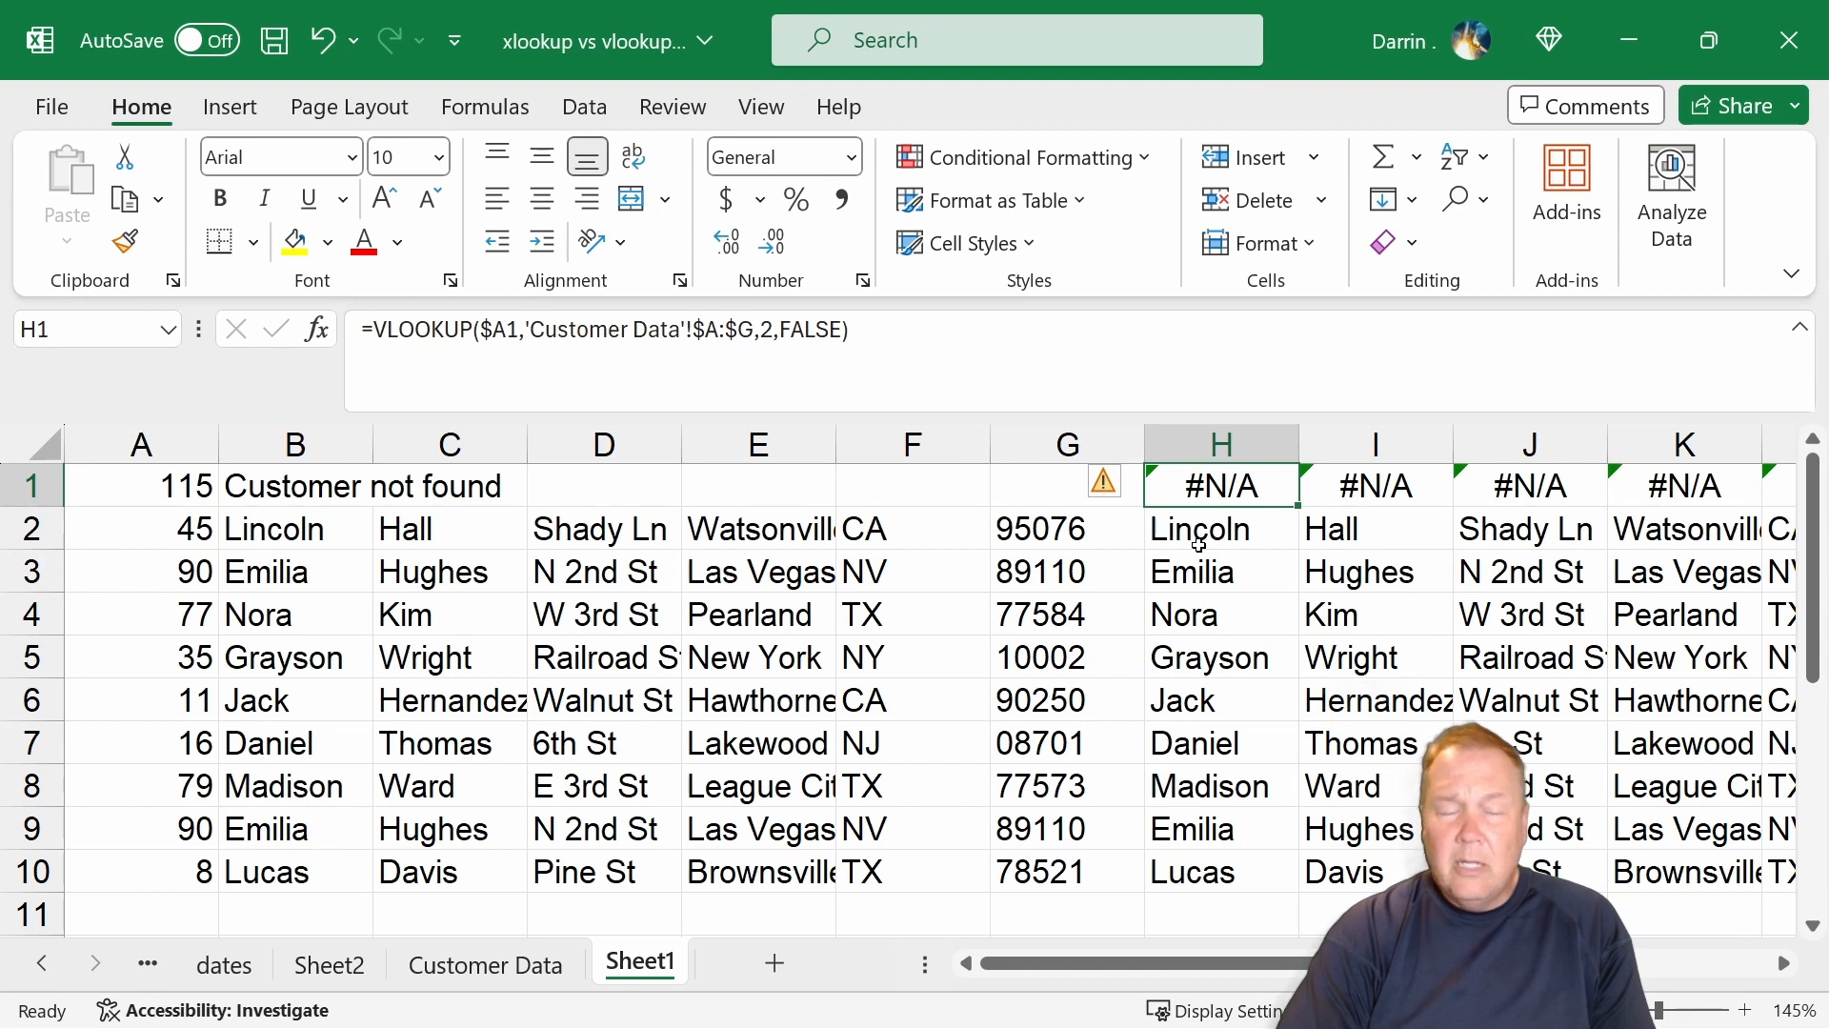
pyautogui.click(376, 329)
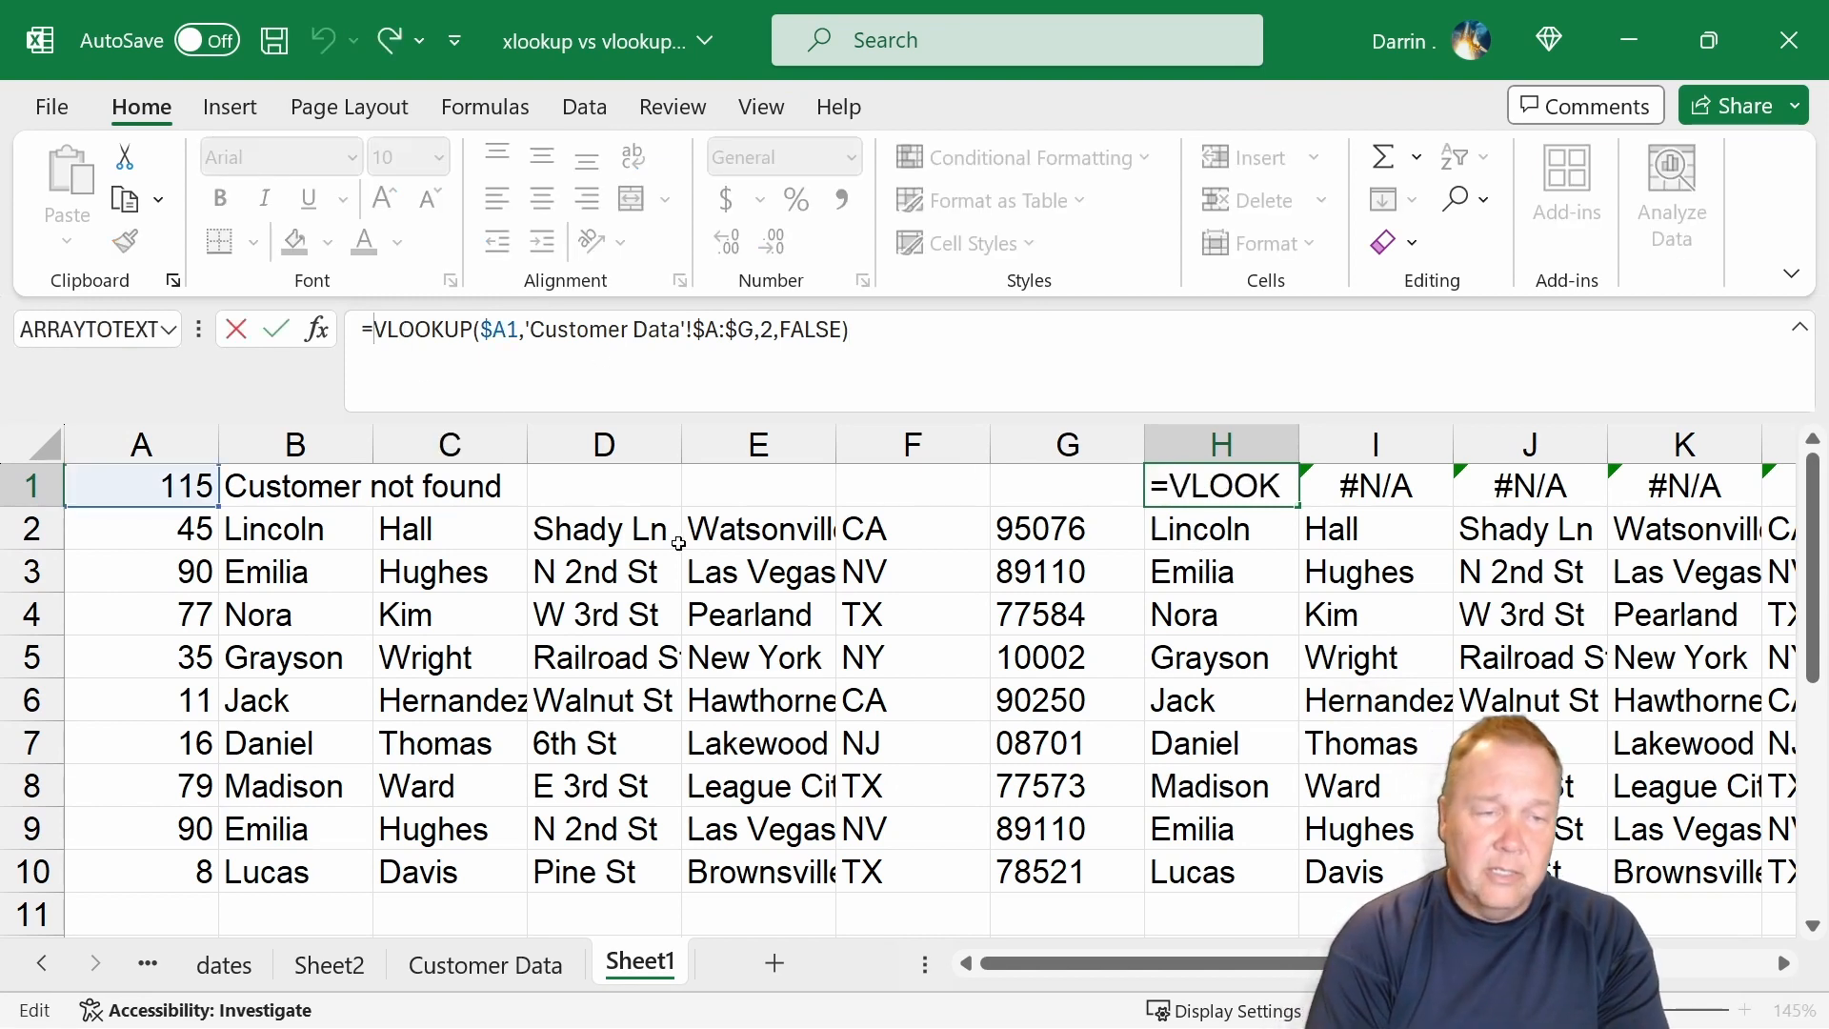
pyautogui.write('ifna(')
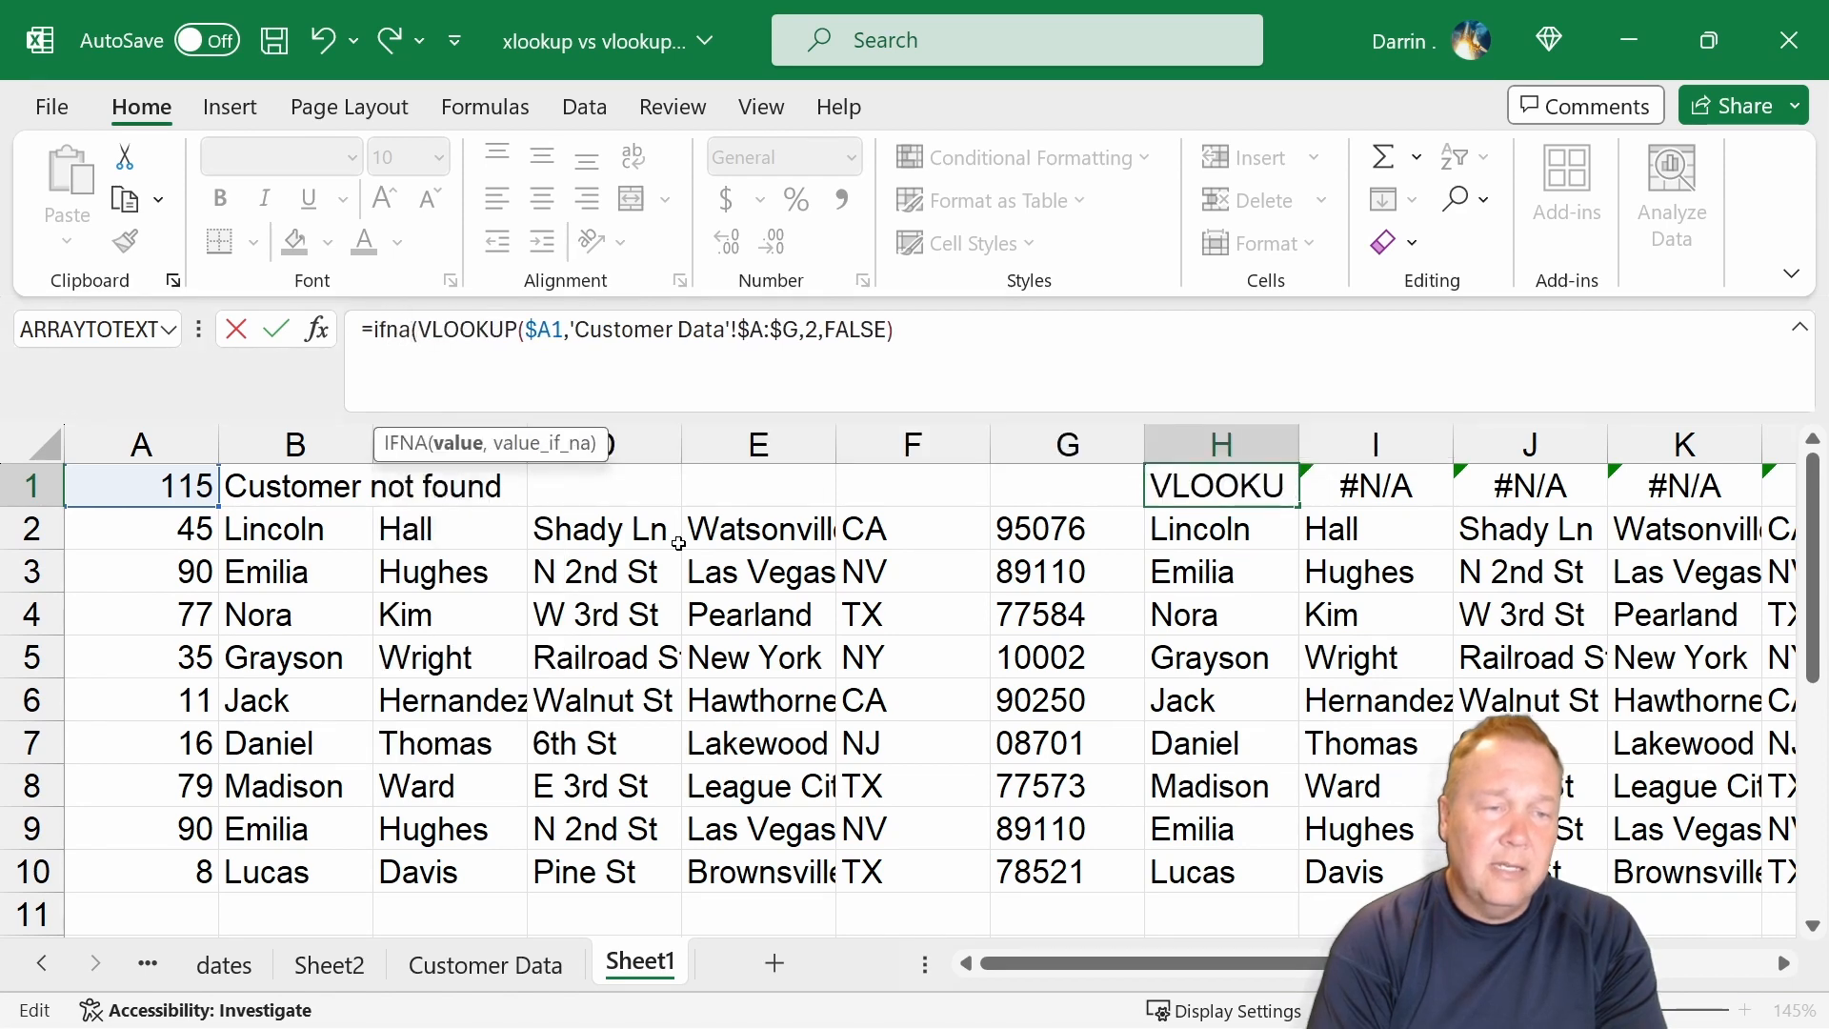
pyautogui.press('Right')
pyautogui.press('Right')
pyautogui.press('Right')
pyautogui.press('Right')
pyautogui.press('Right')
pyautogui.press('Right')
pyautogui.press('Right')
pyautogui.press('Right')
pyautogui.press('Right')
pyautogui.press('Right')
pyautogui.press('Right')
pyautogui.press('Right')
pyautogui.press('Right')
pyautogui.press('Right')
pyautogui.press('Right')
pyautogui.press('Right')
pyautogui.press('Right')
pyautogui.press('Right')
pyautogui.press('Right')
pyautogui.press('Right')
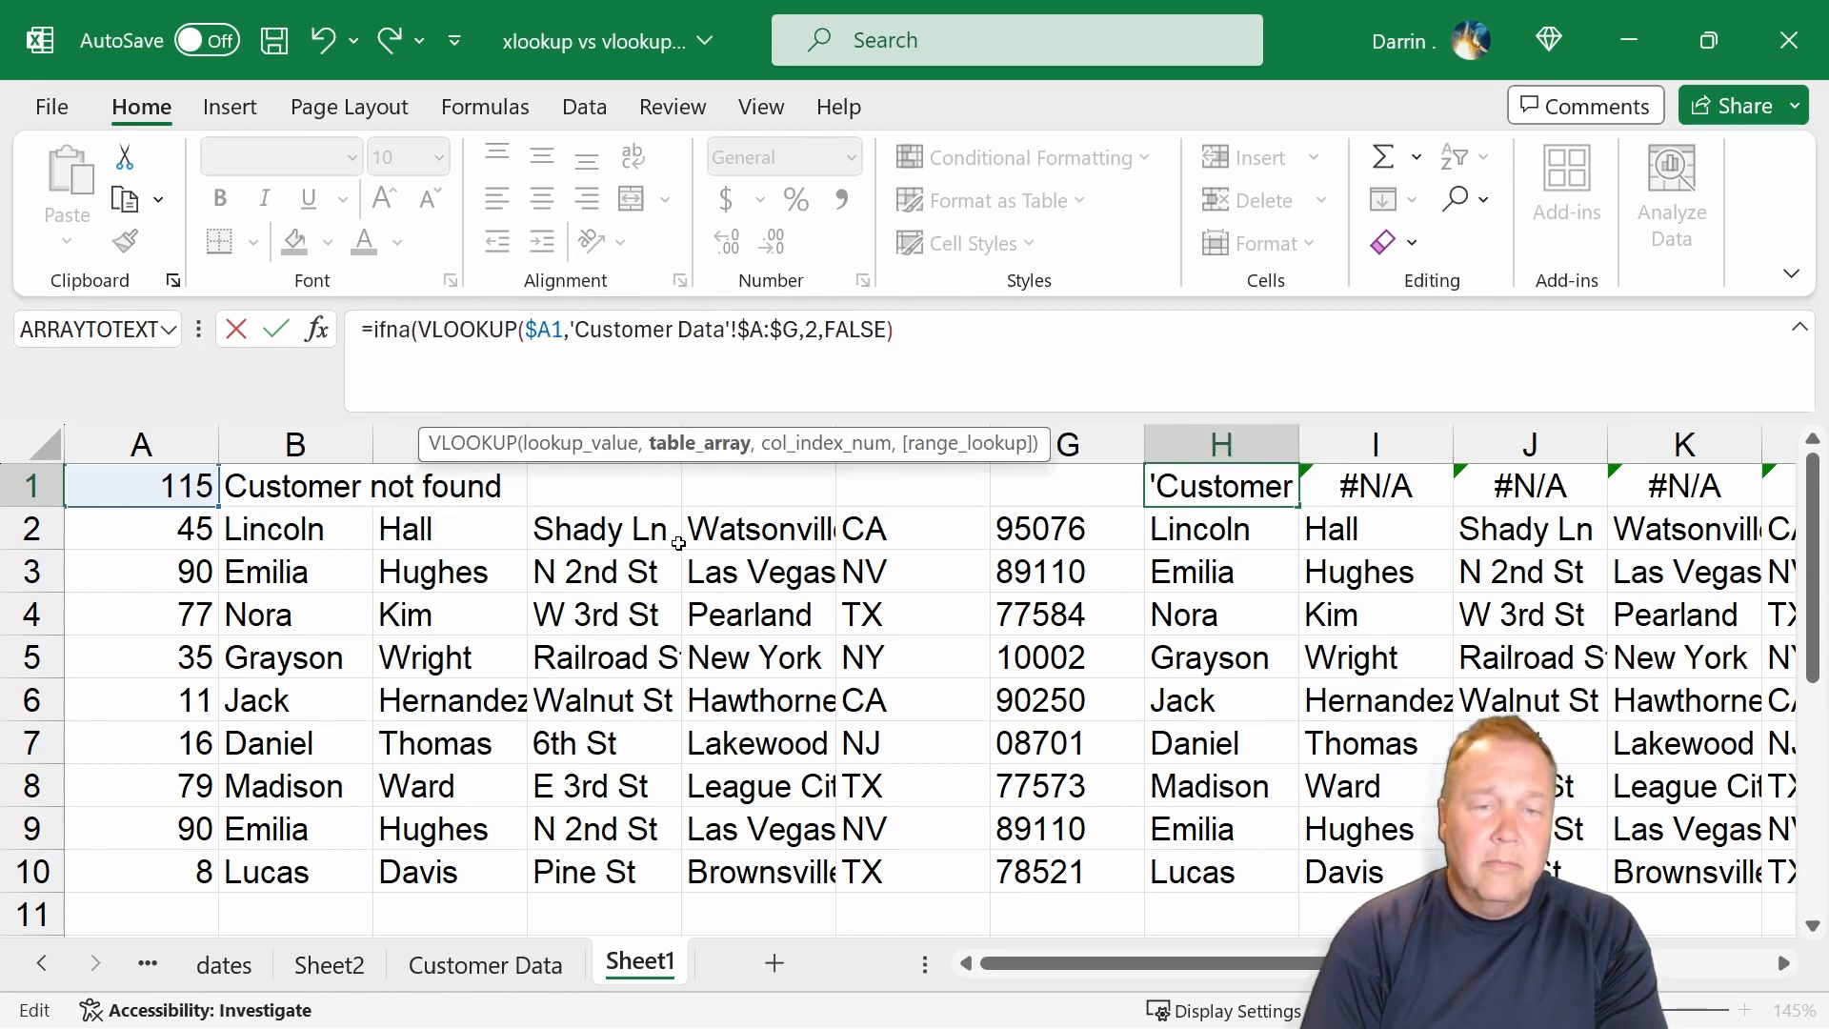
pyautogui.press('Right')
pyautogui.press('Right')
pyautogui.press('Right')
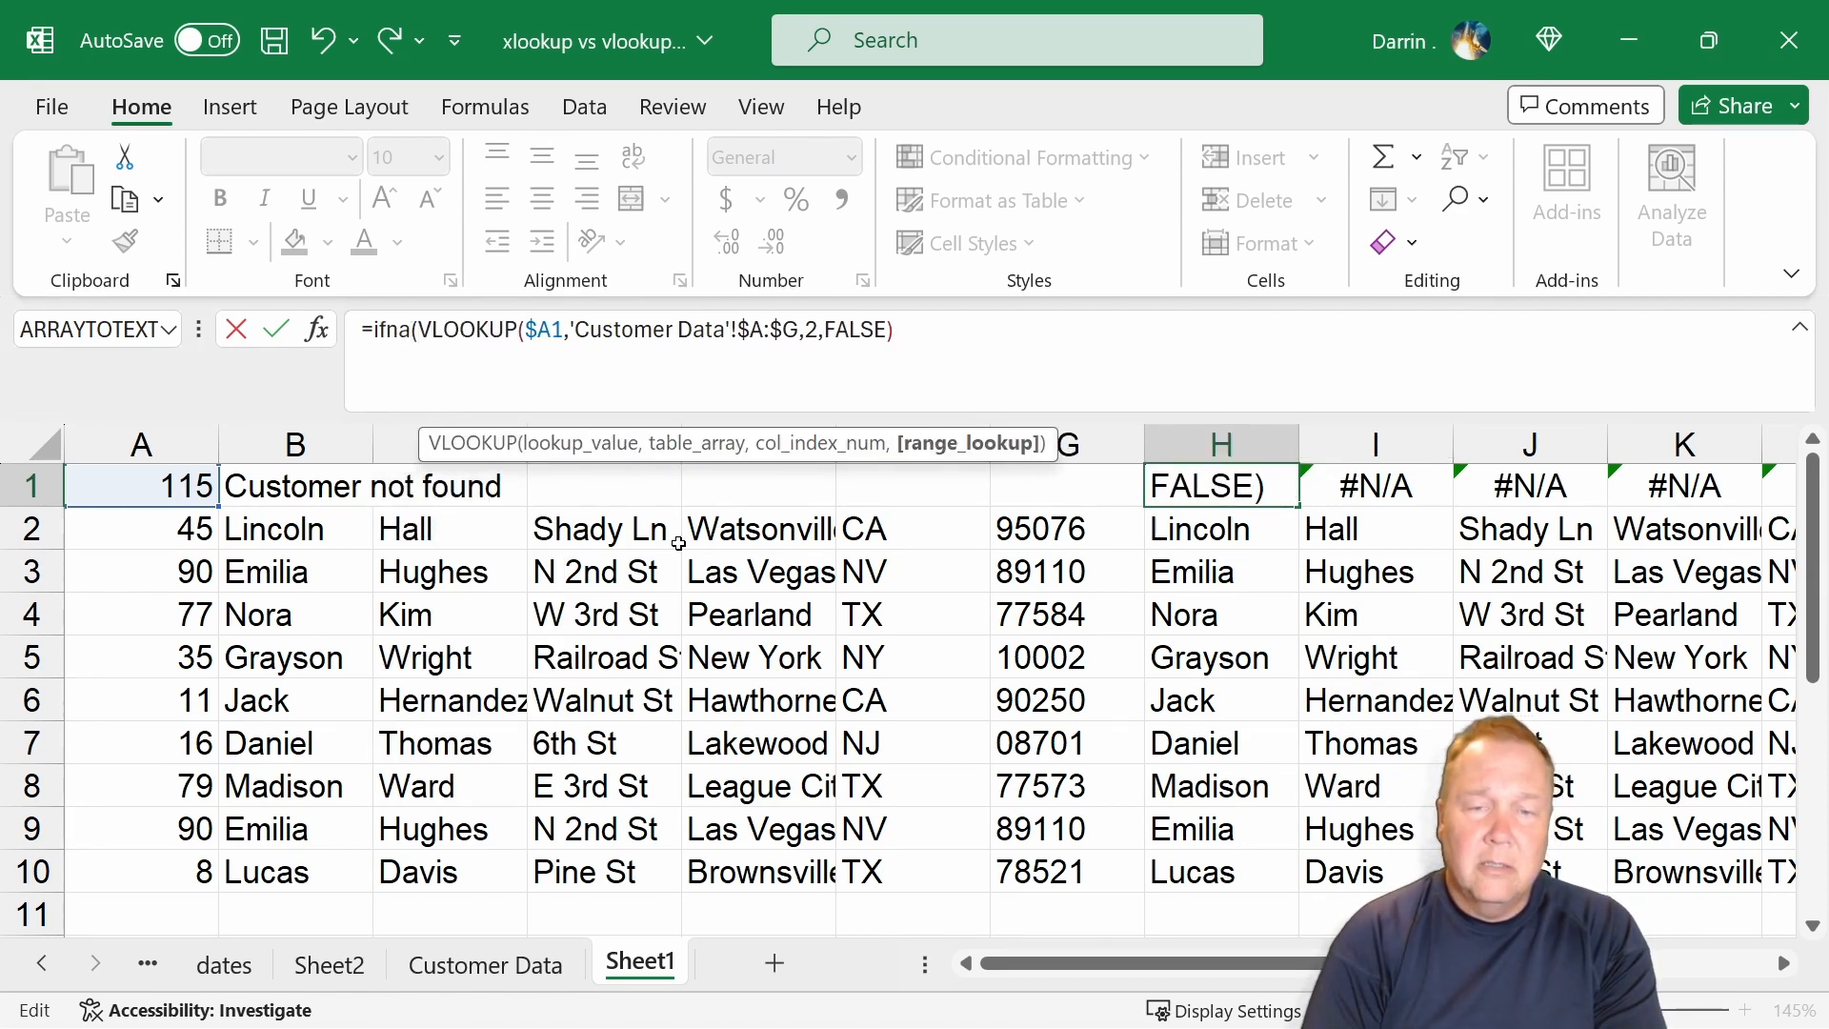
pyautogui.press('Right')
pyautogui.write(',')
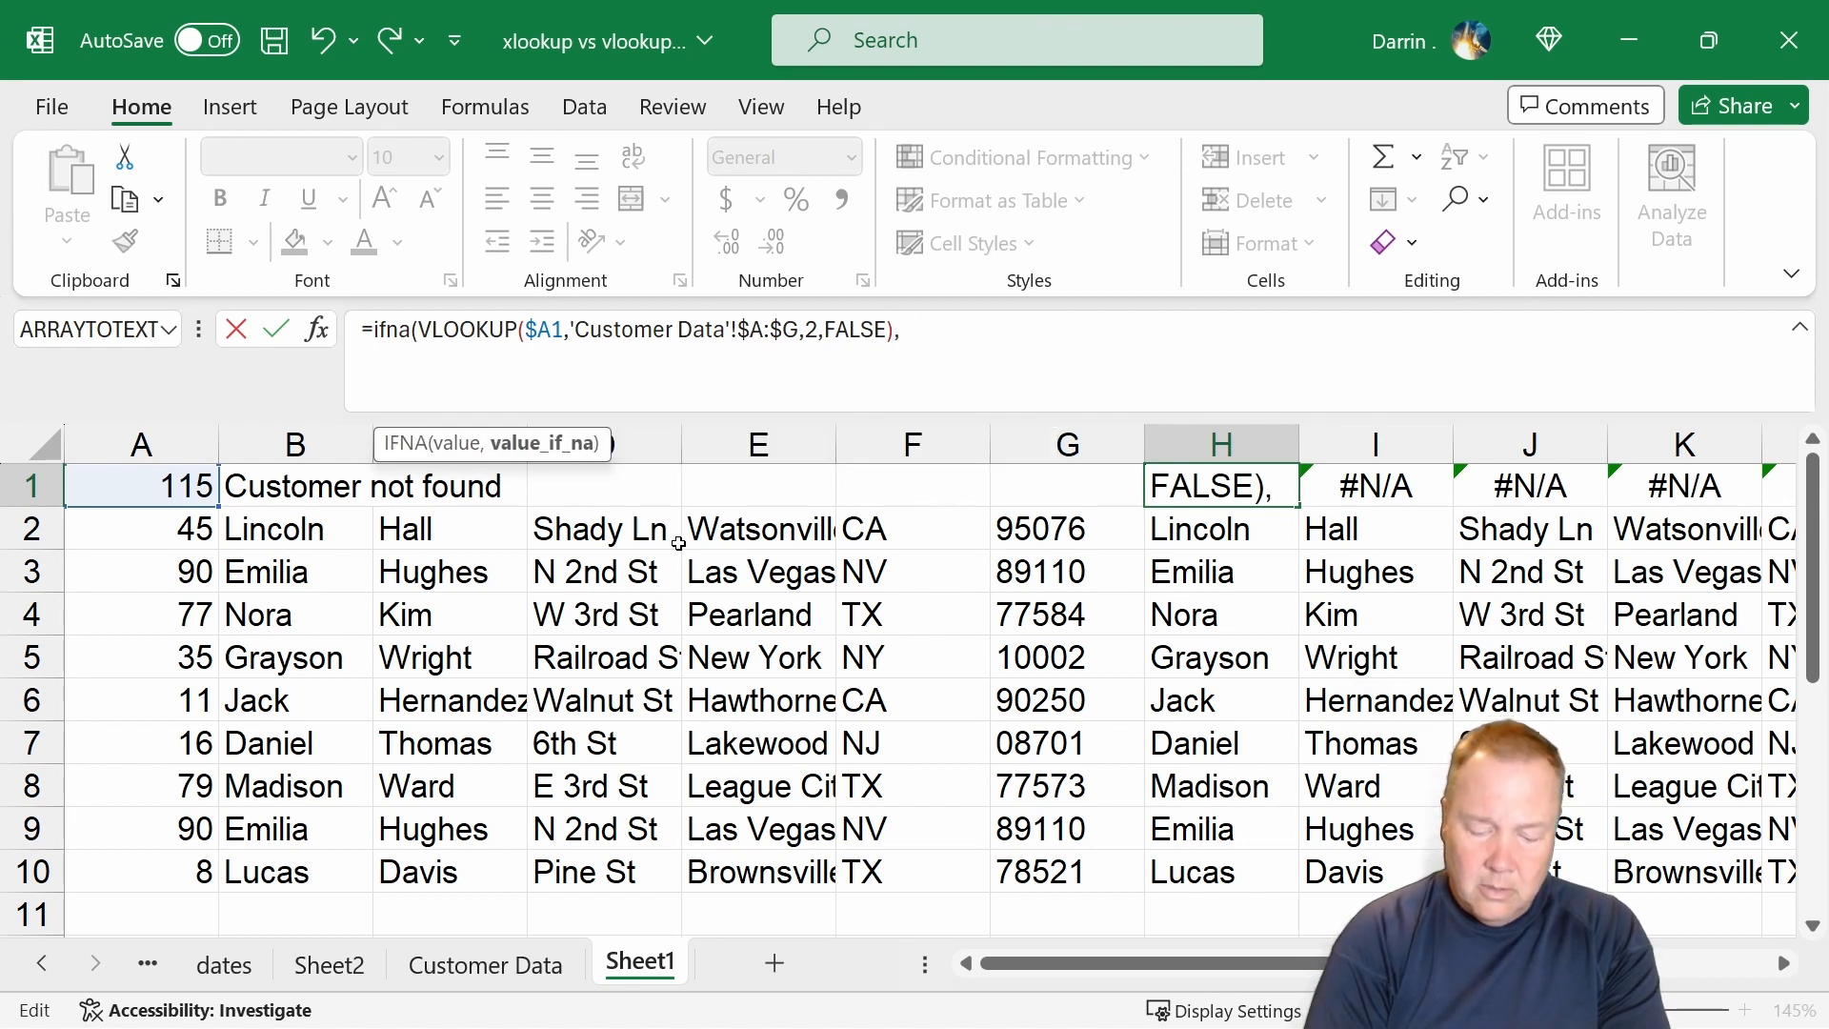
pyautogui.write('"Customer')
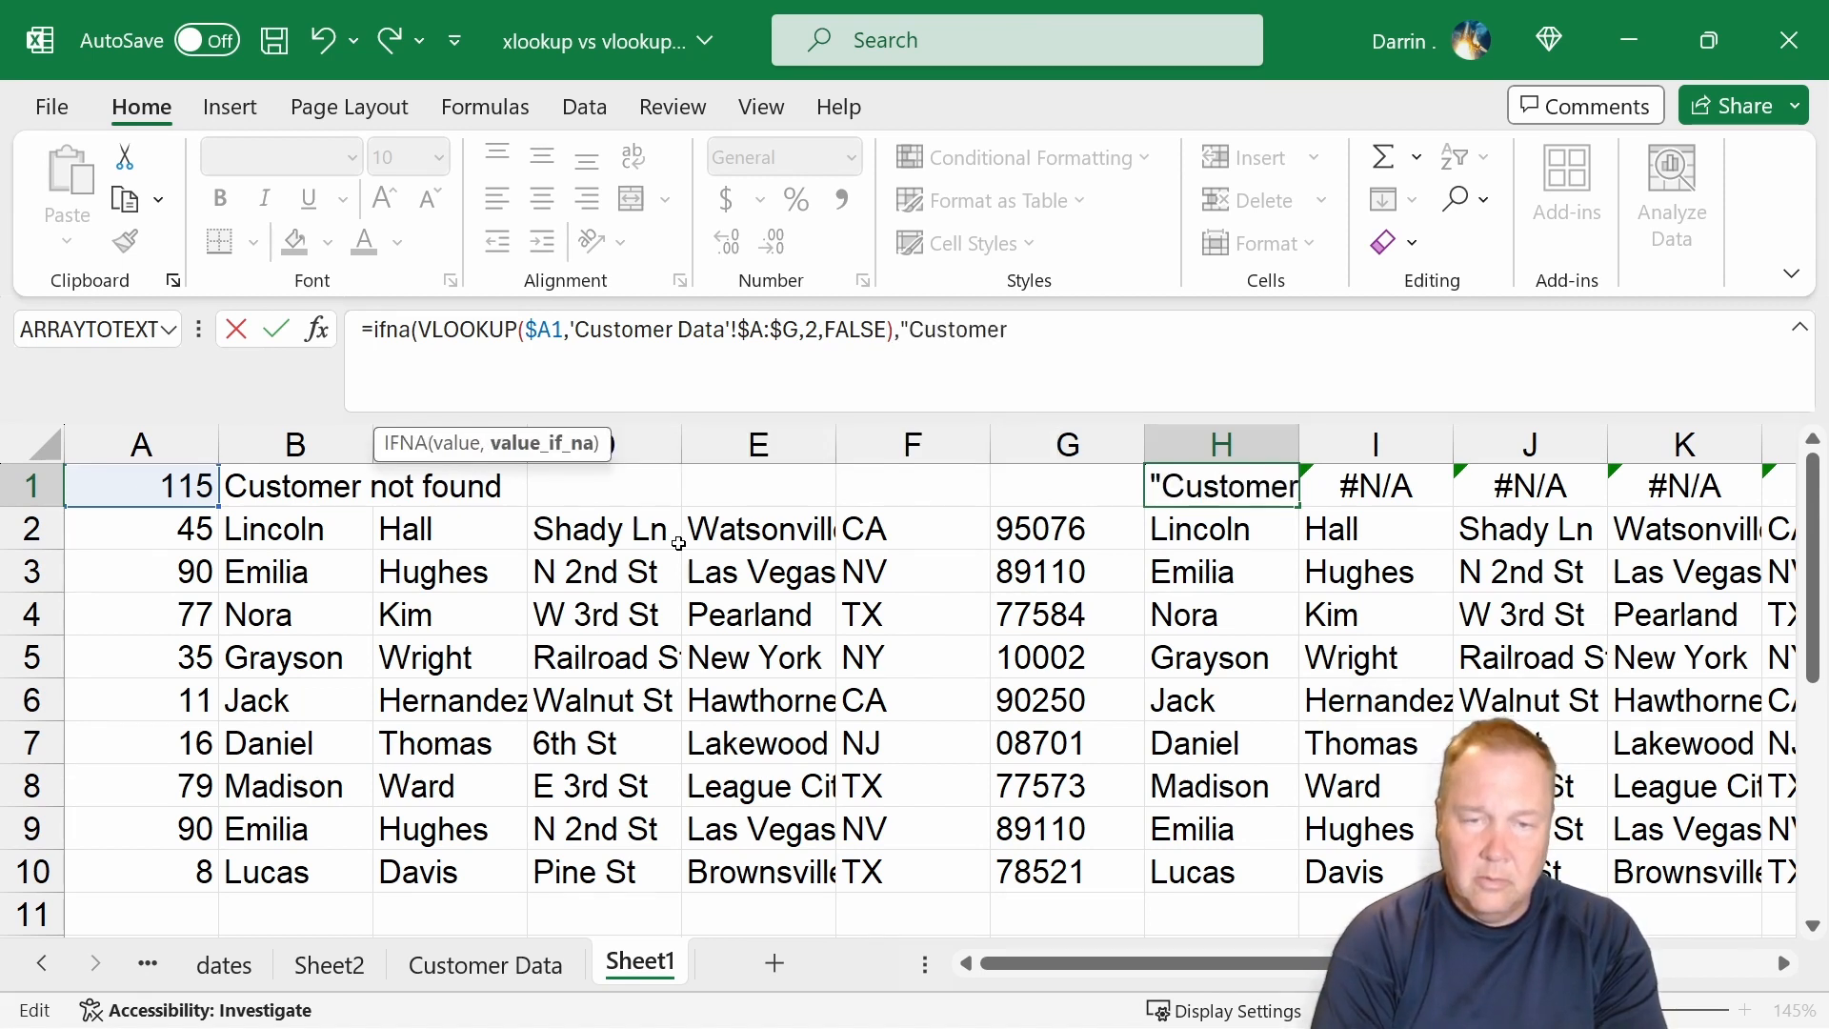
pyautogui.write(' Not Foun')
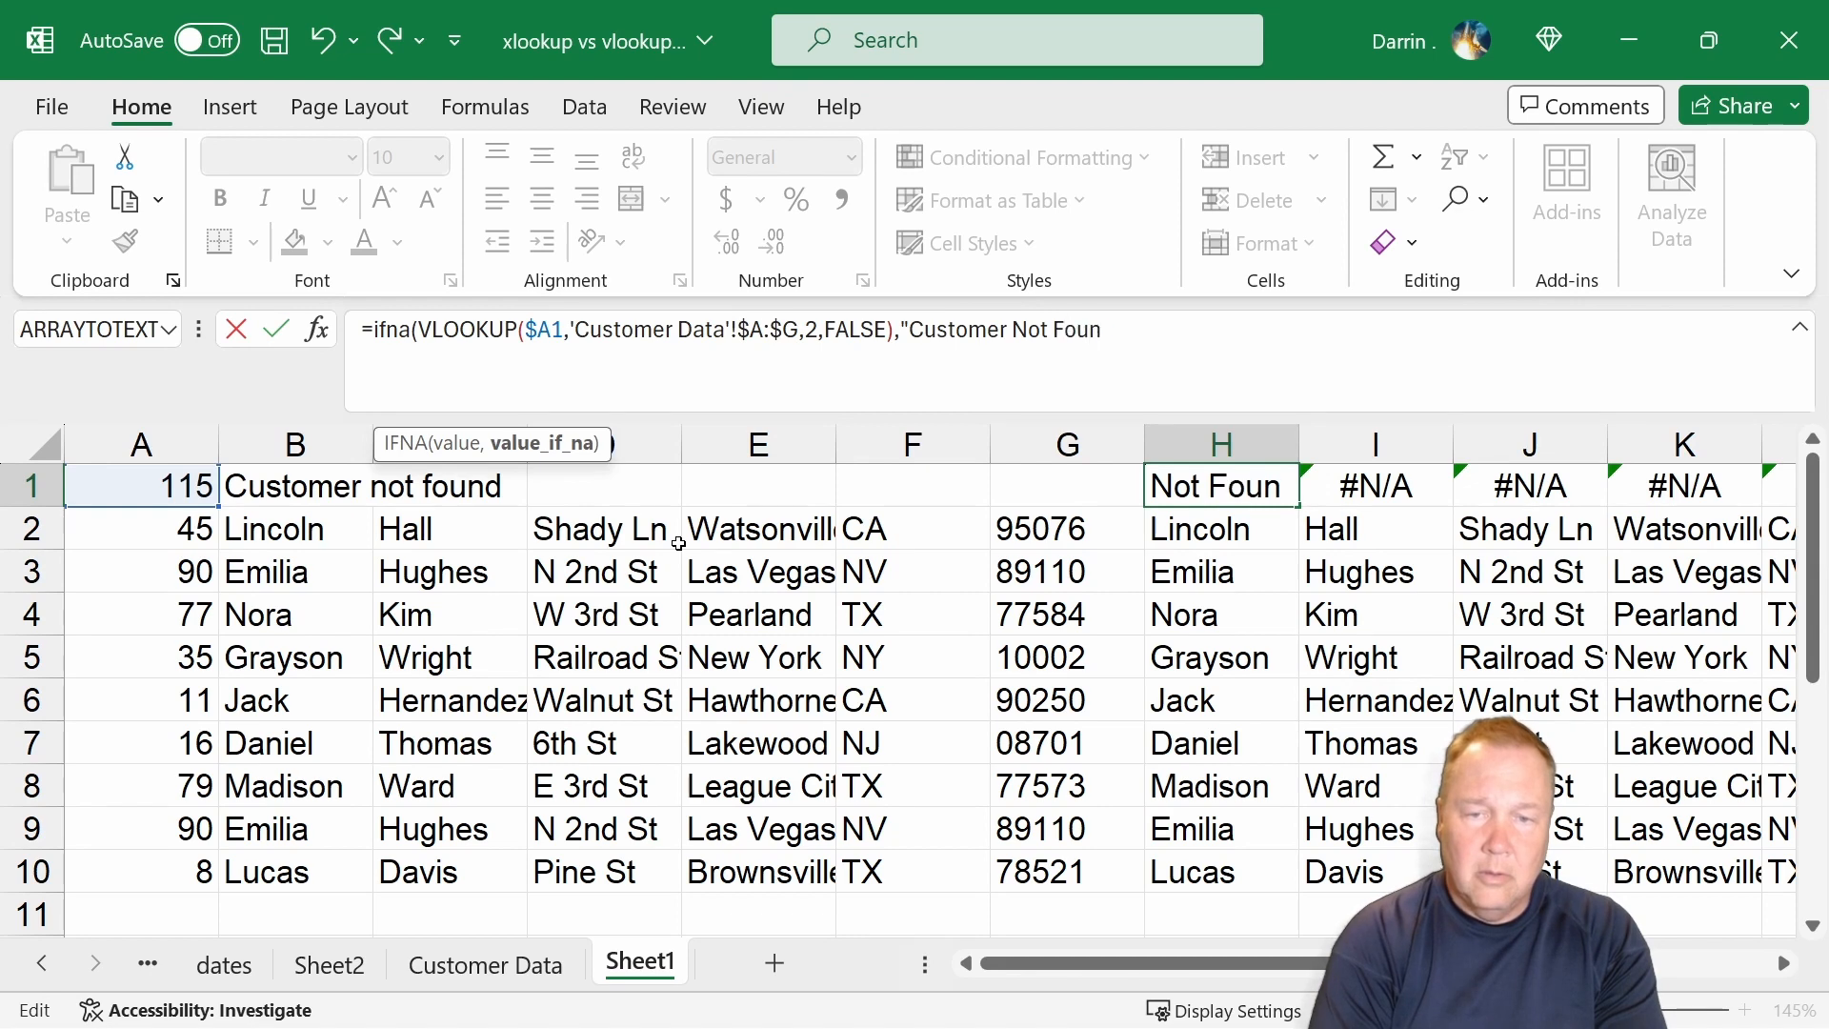
pyautogui.write('d")')
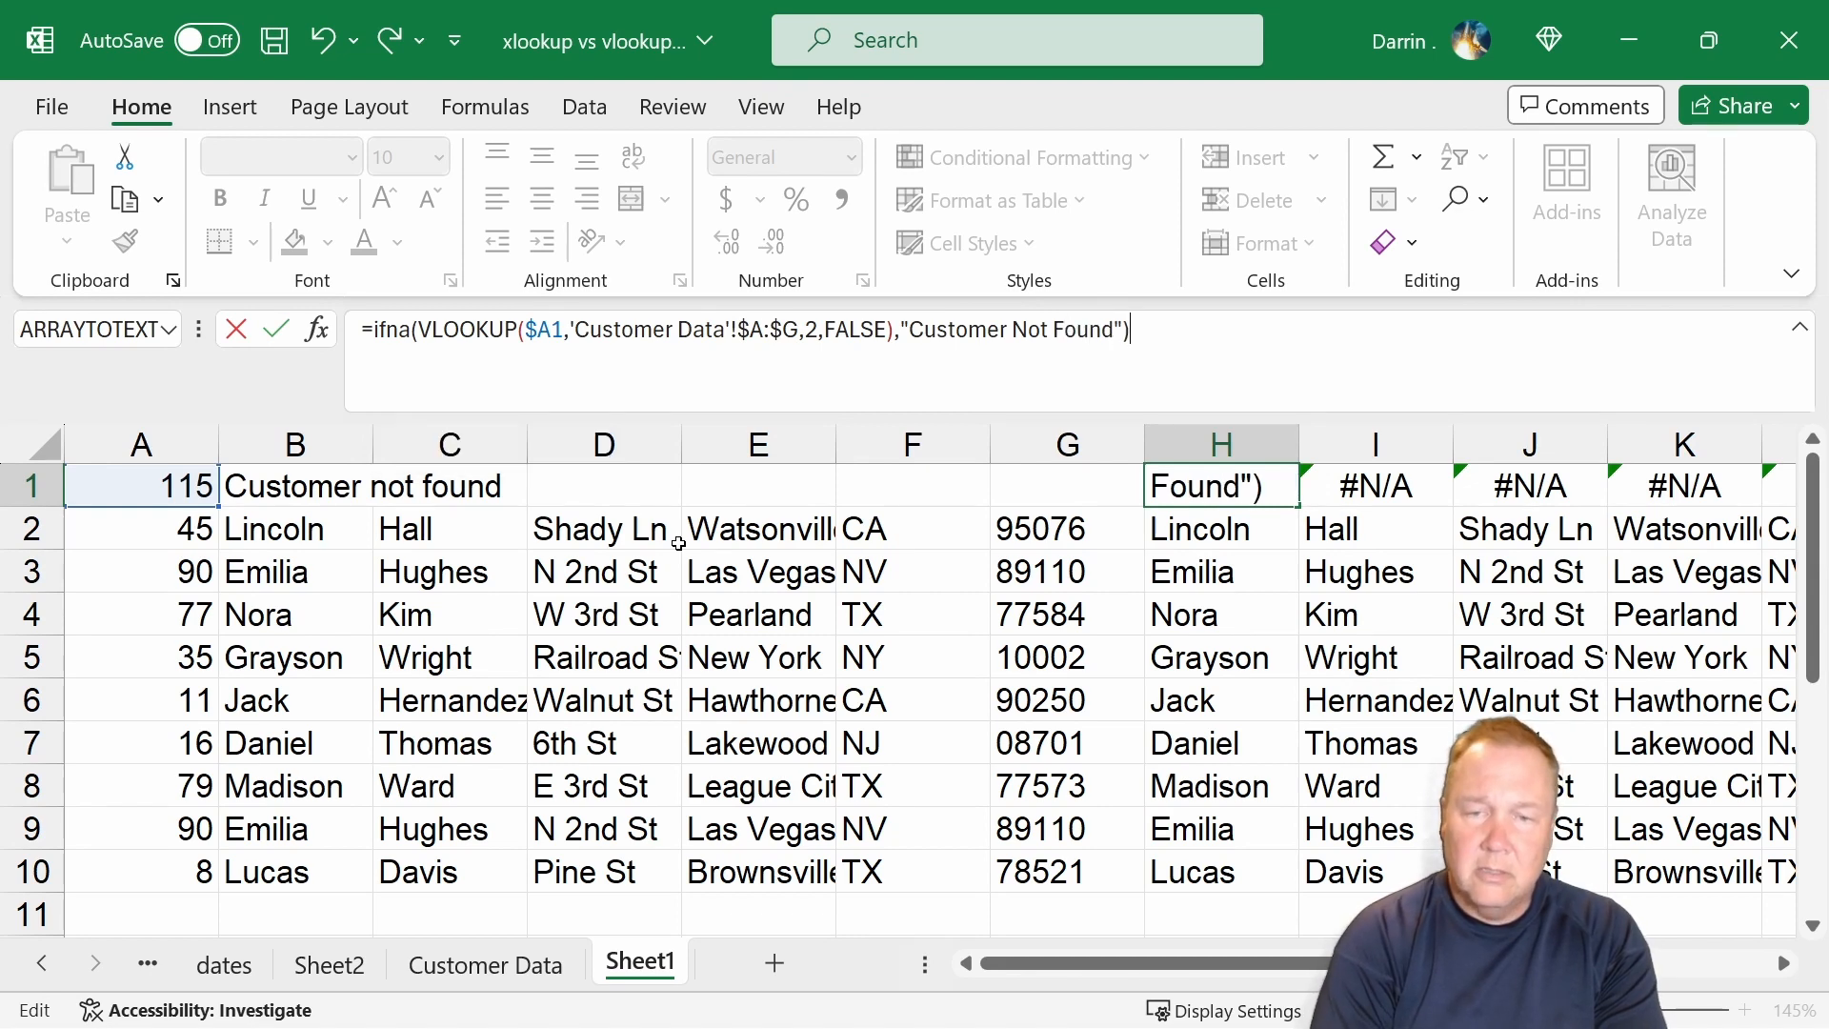
pyautogui.press('Return')
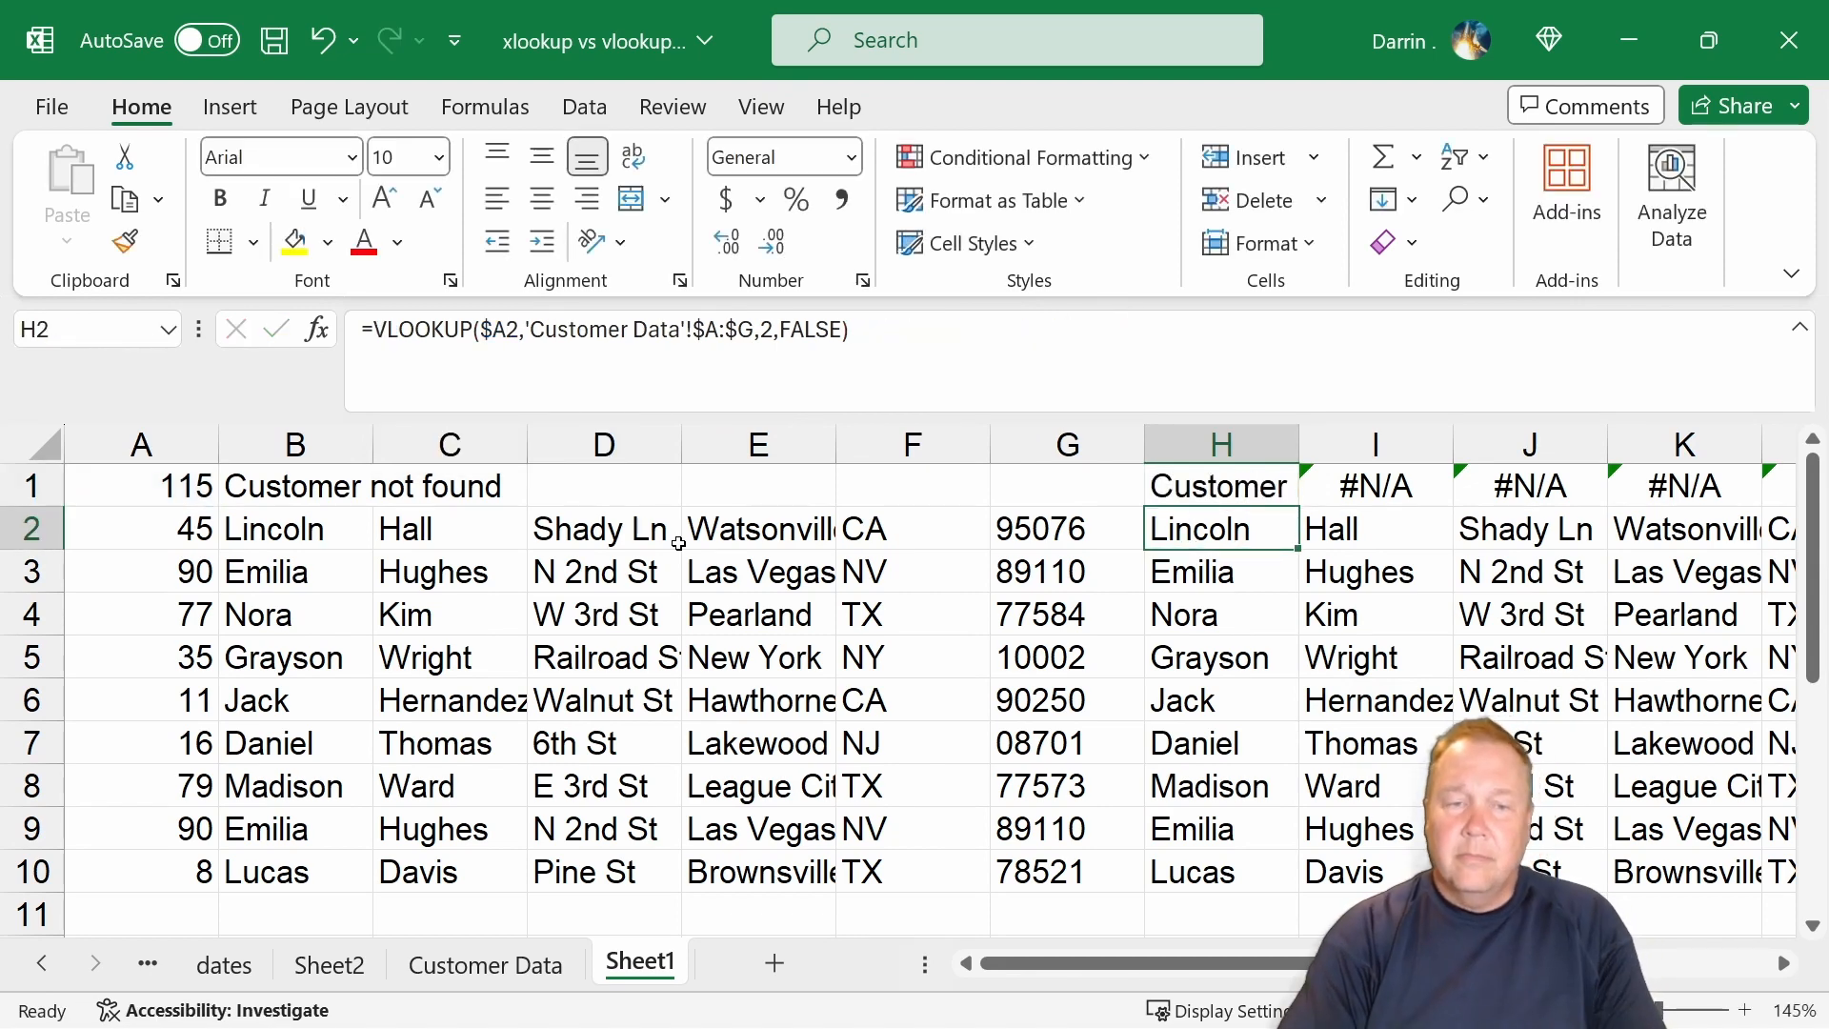
pyautogui.doubleClick(1299, 445)
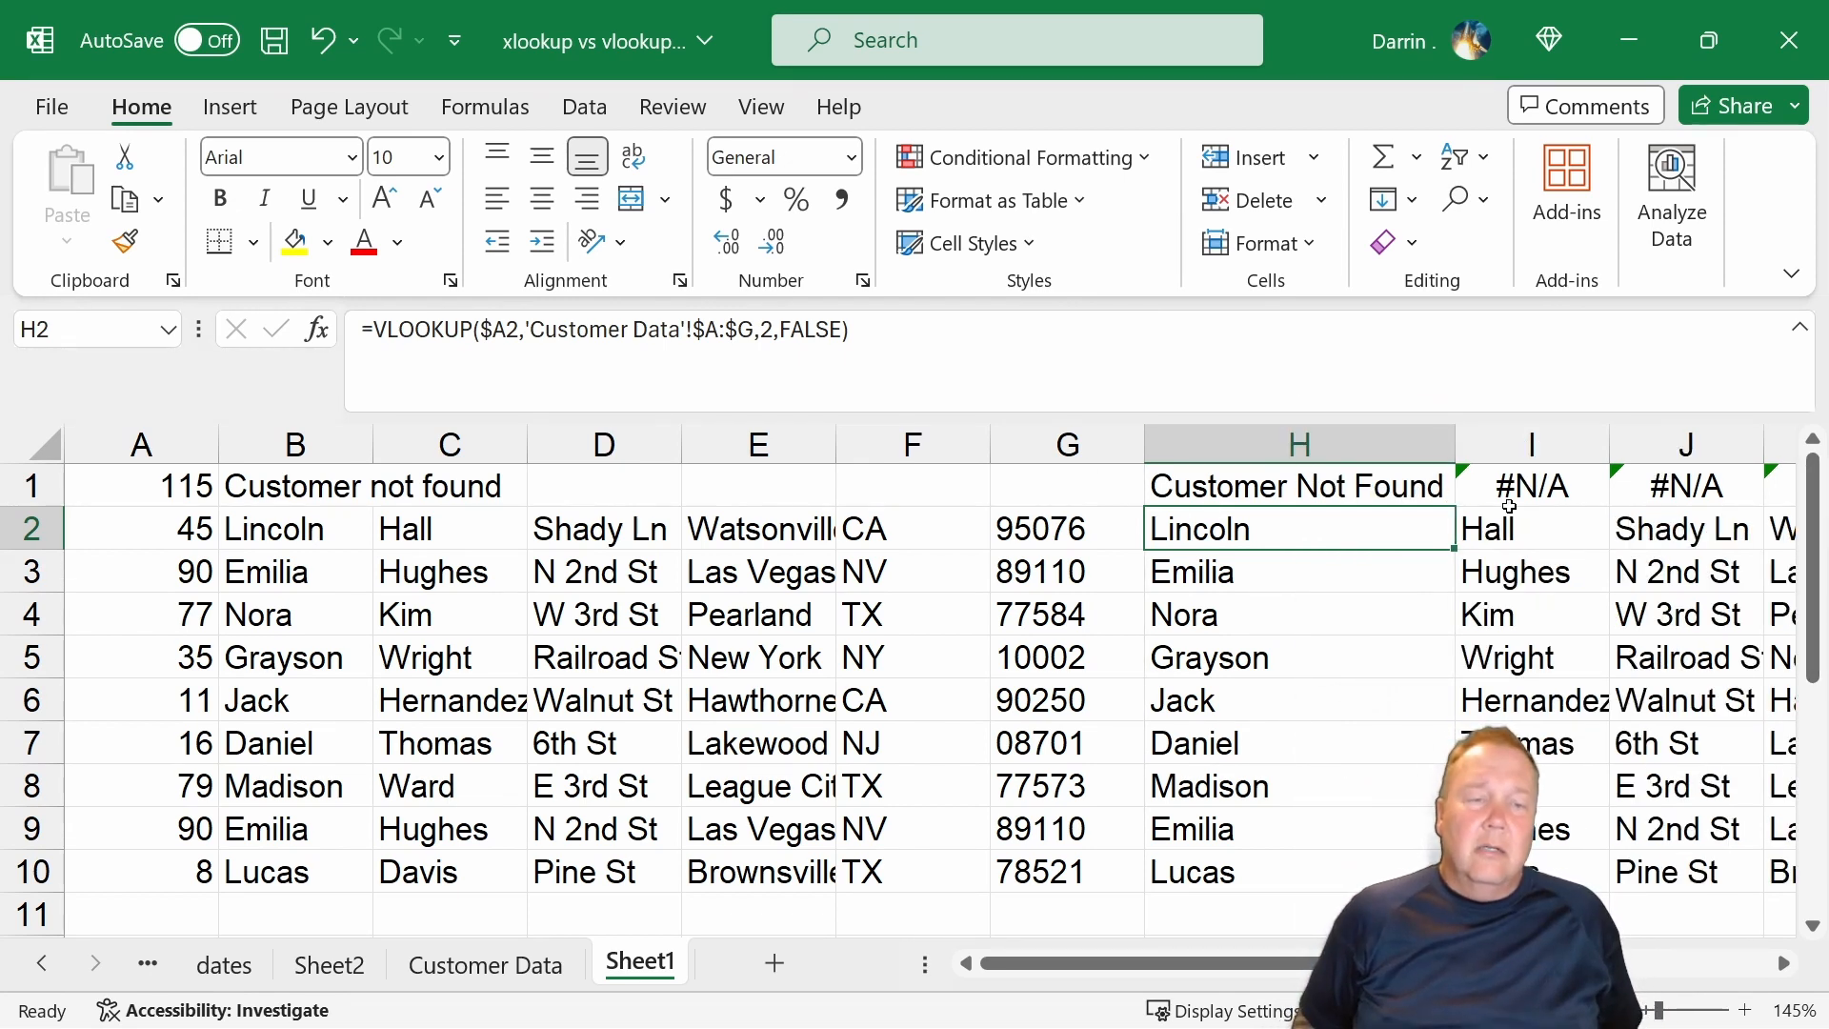
pyautogui.press('Up')
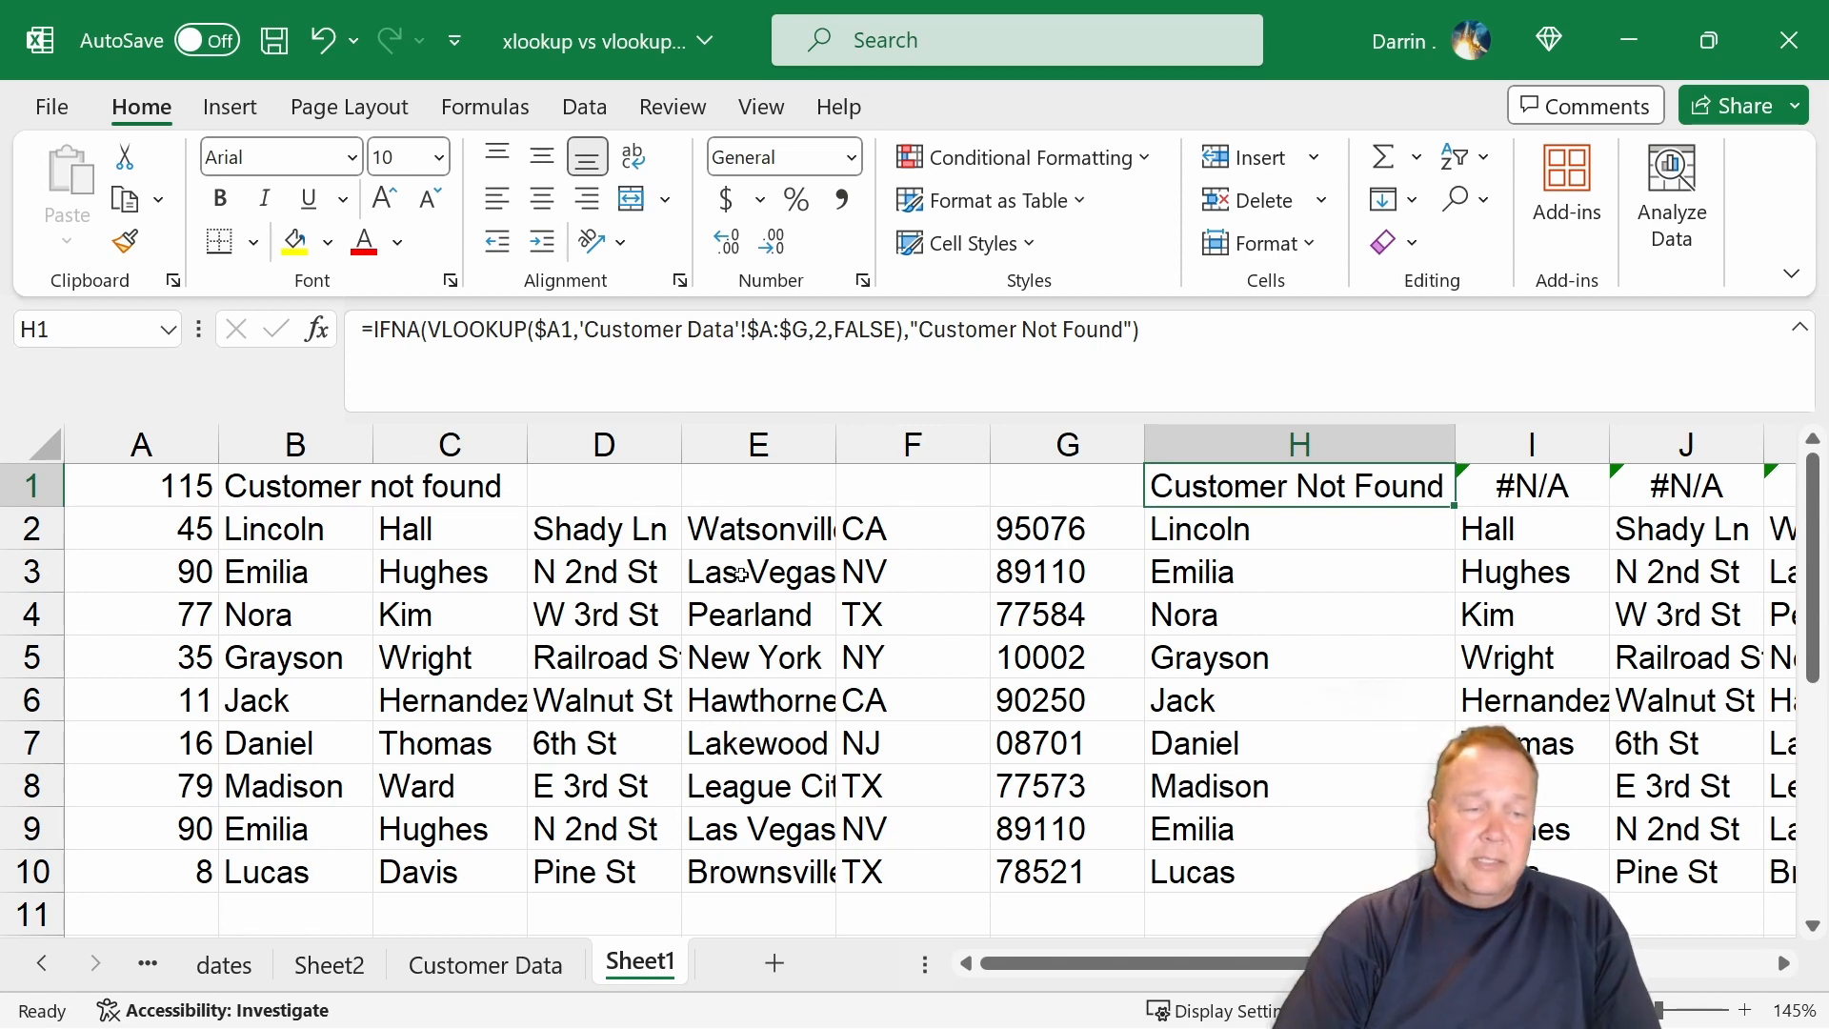
# Remove and re-enter the last two arguments of B1's XLOOKUP formula, using match mode 0 (Exact match) and search mode 1 (Search first-to-last)
pyautogui.click(271, 492)
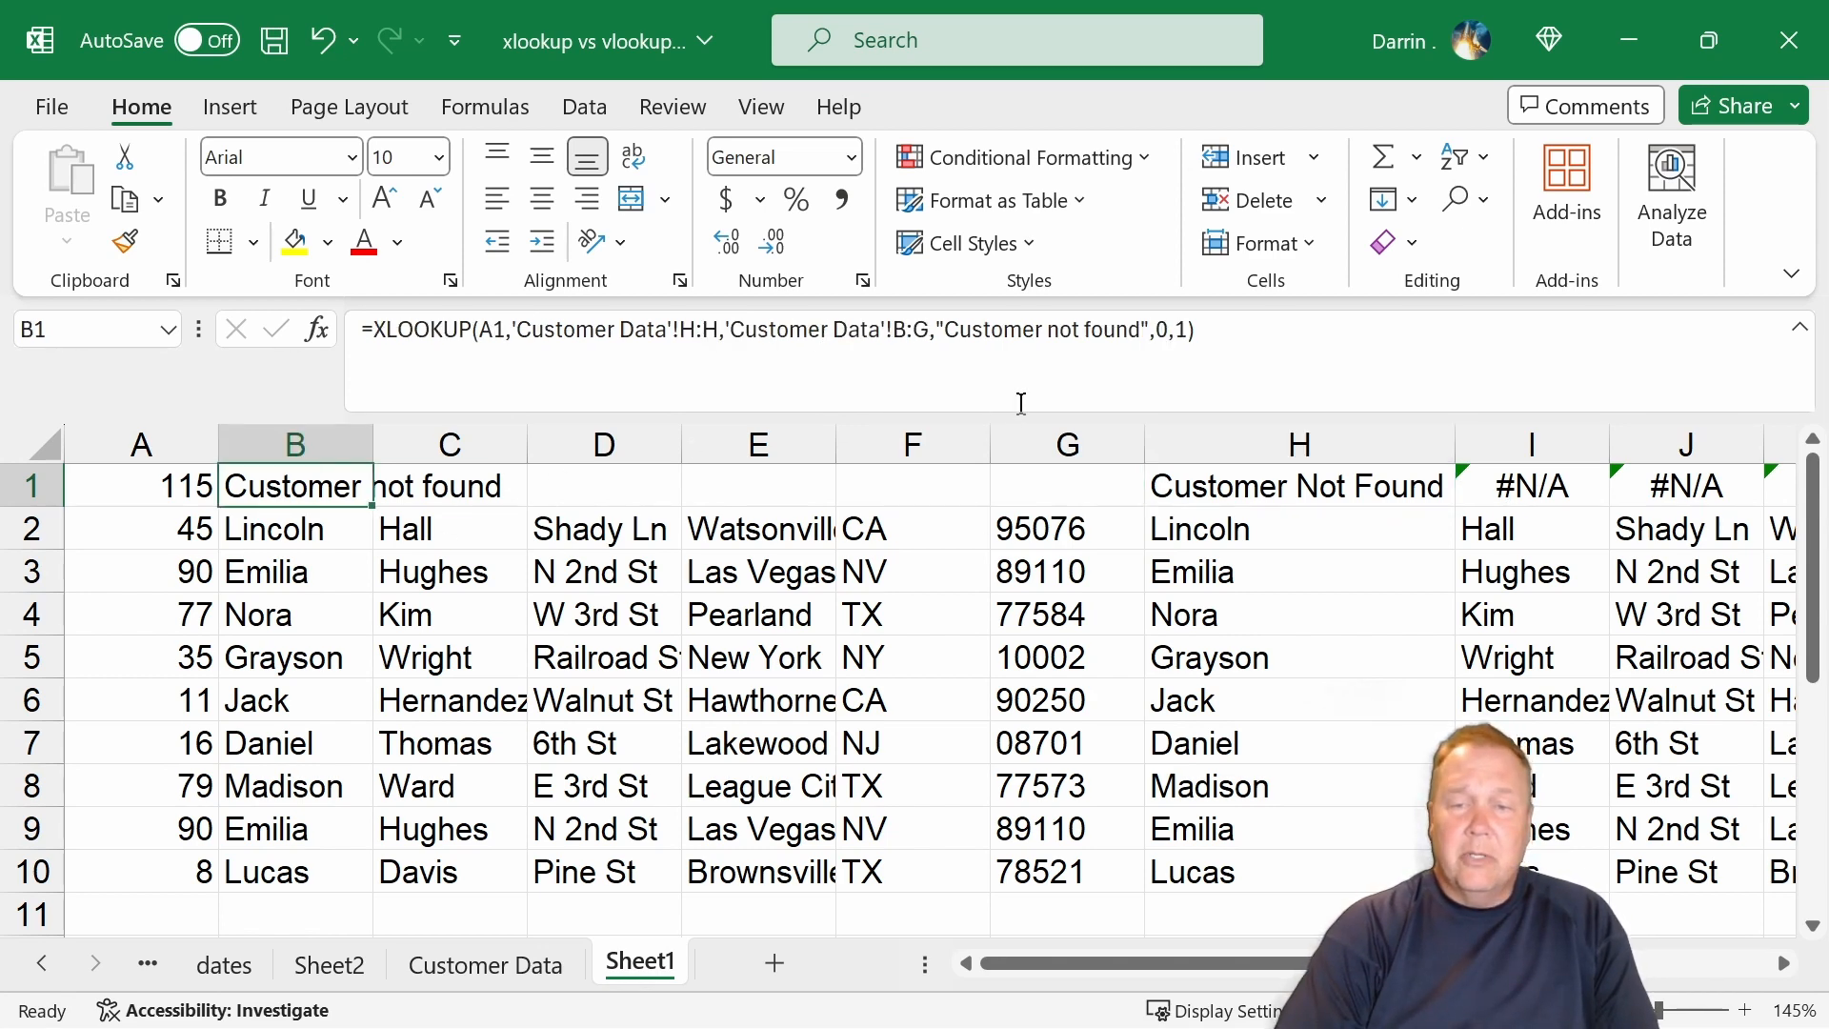
pyautogui.click(1156, 327)
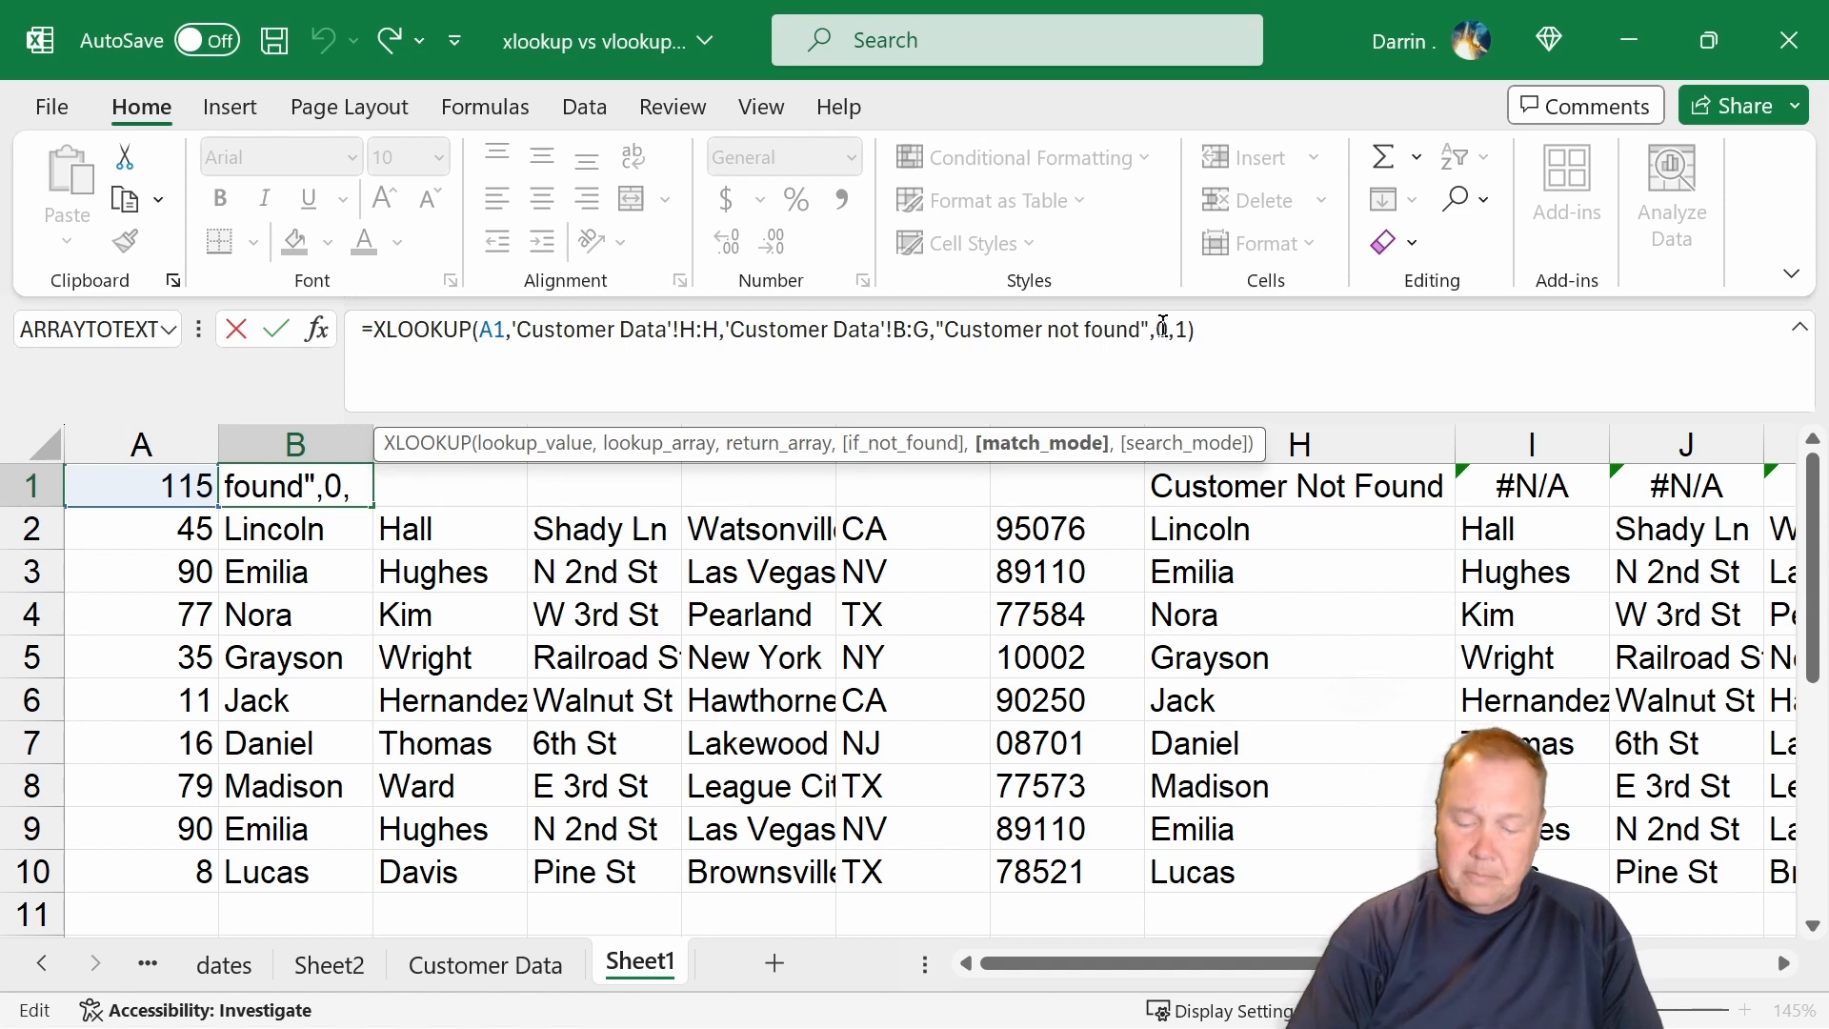
pyautogui.press('Delete')
pyautogui.press('Delete')
pyautogui.press('Delete')
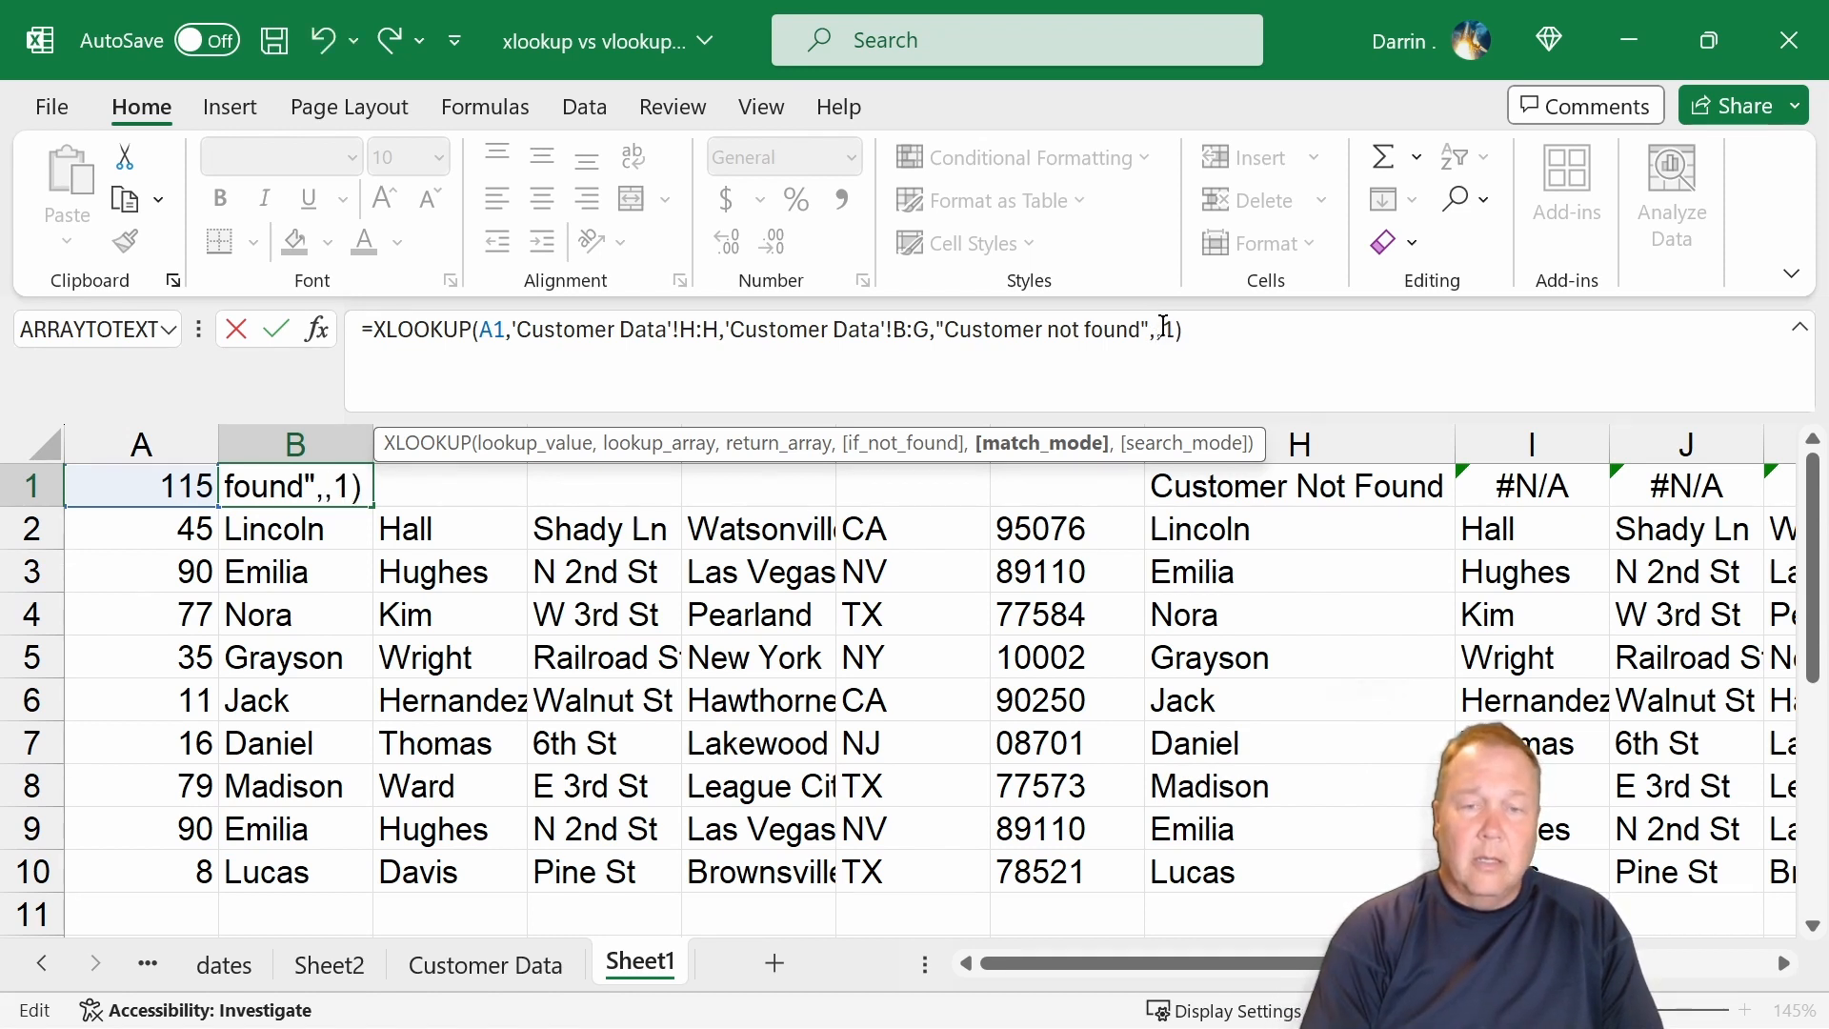
pyautogui.press('BackSpace')
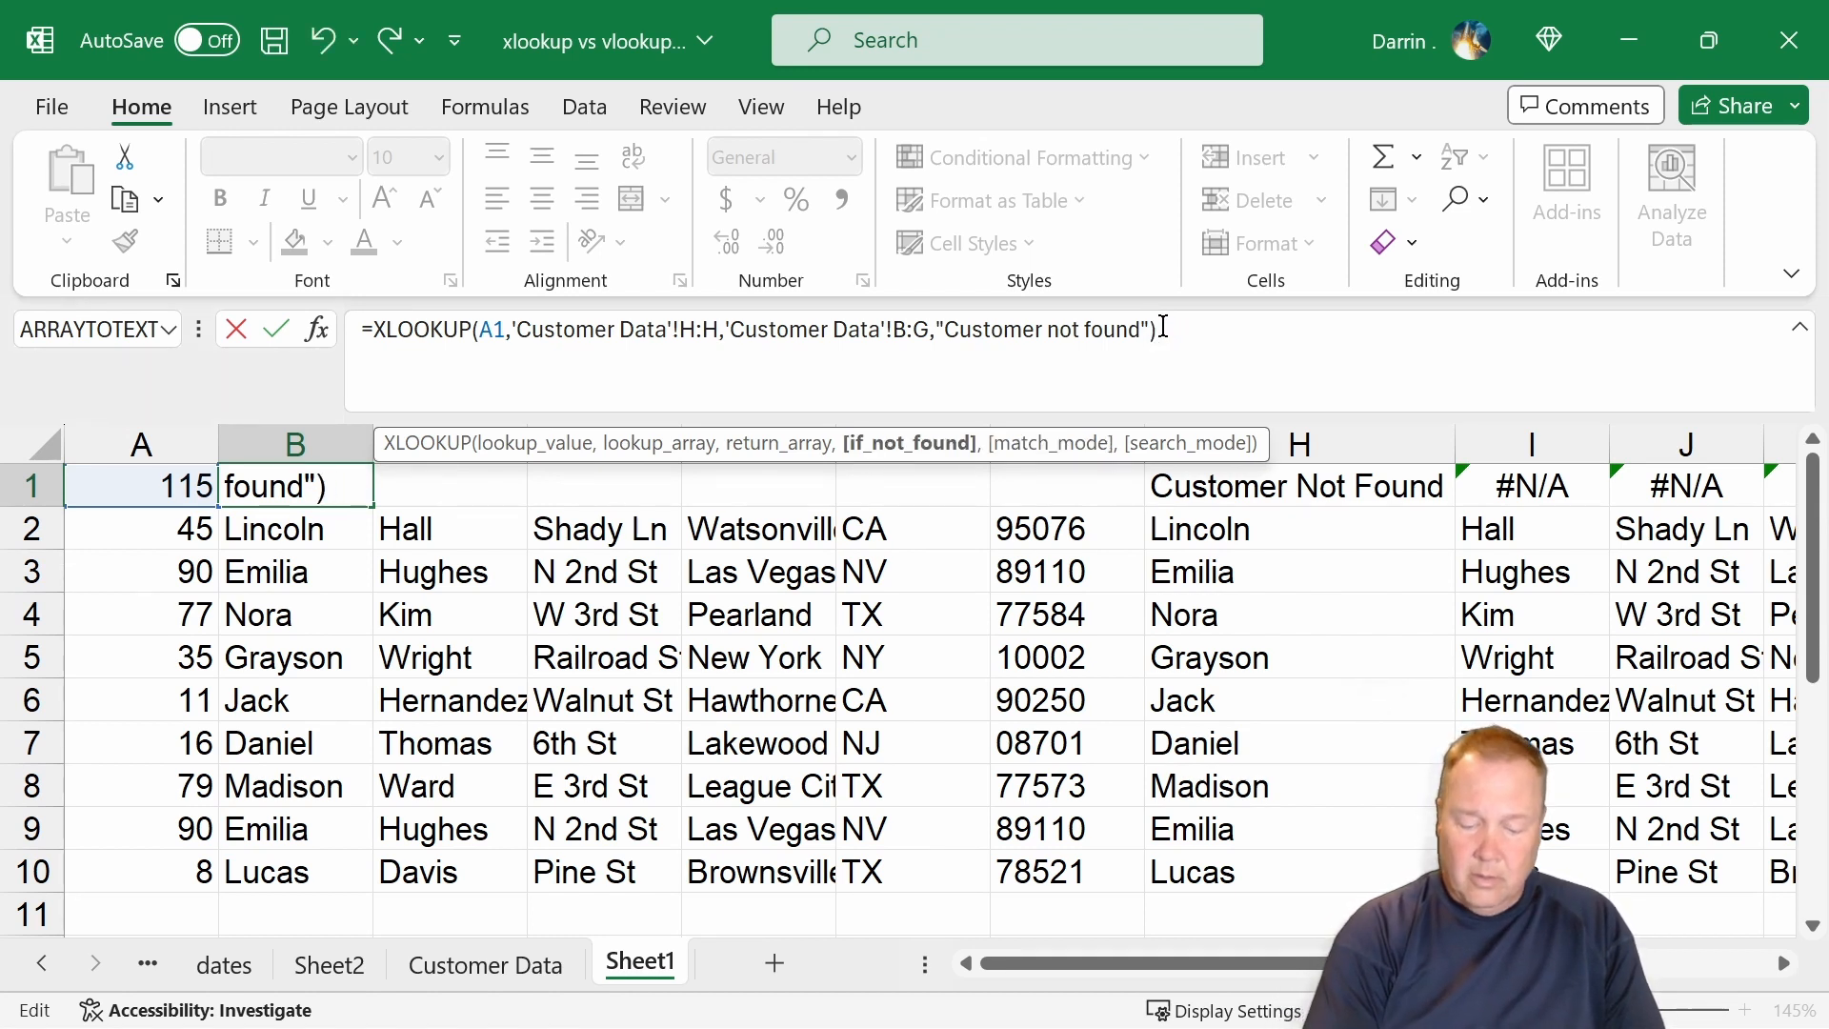
pyautogui.write(',')
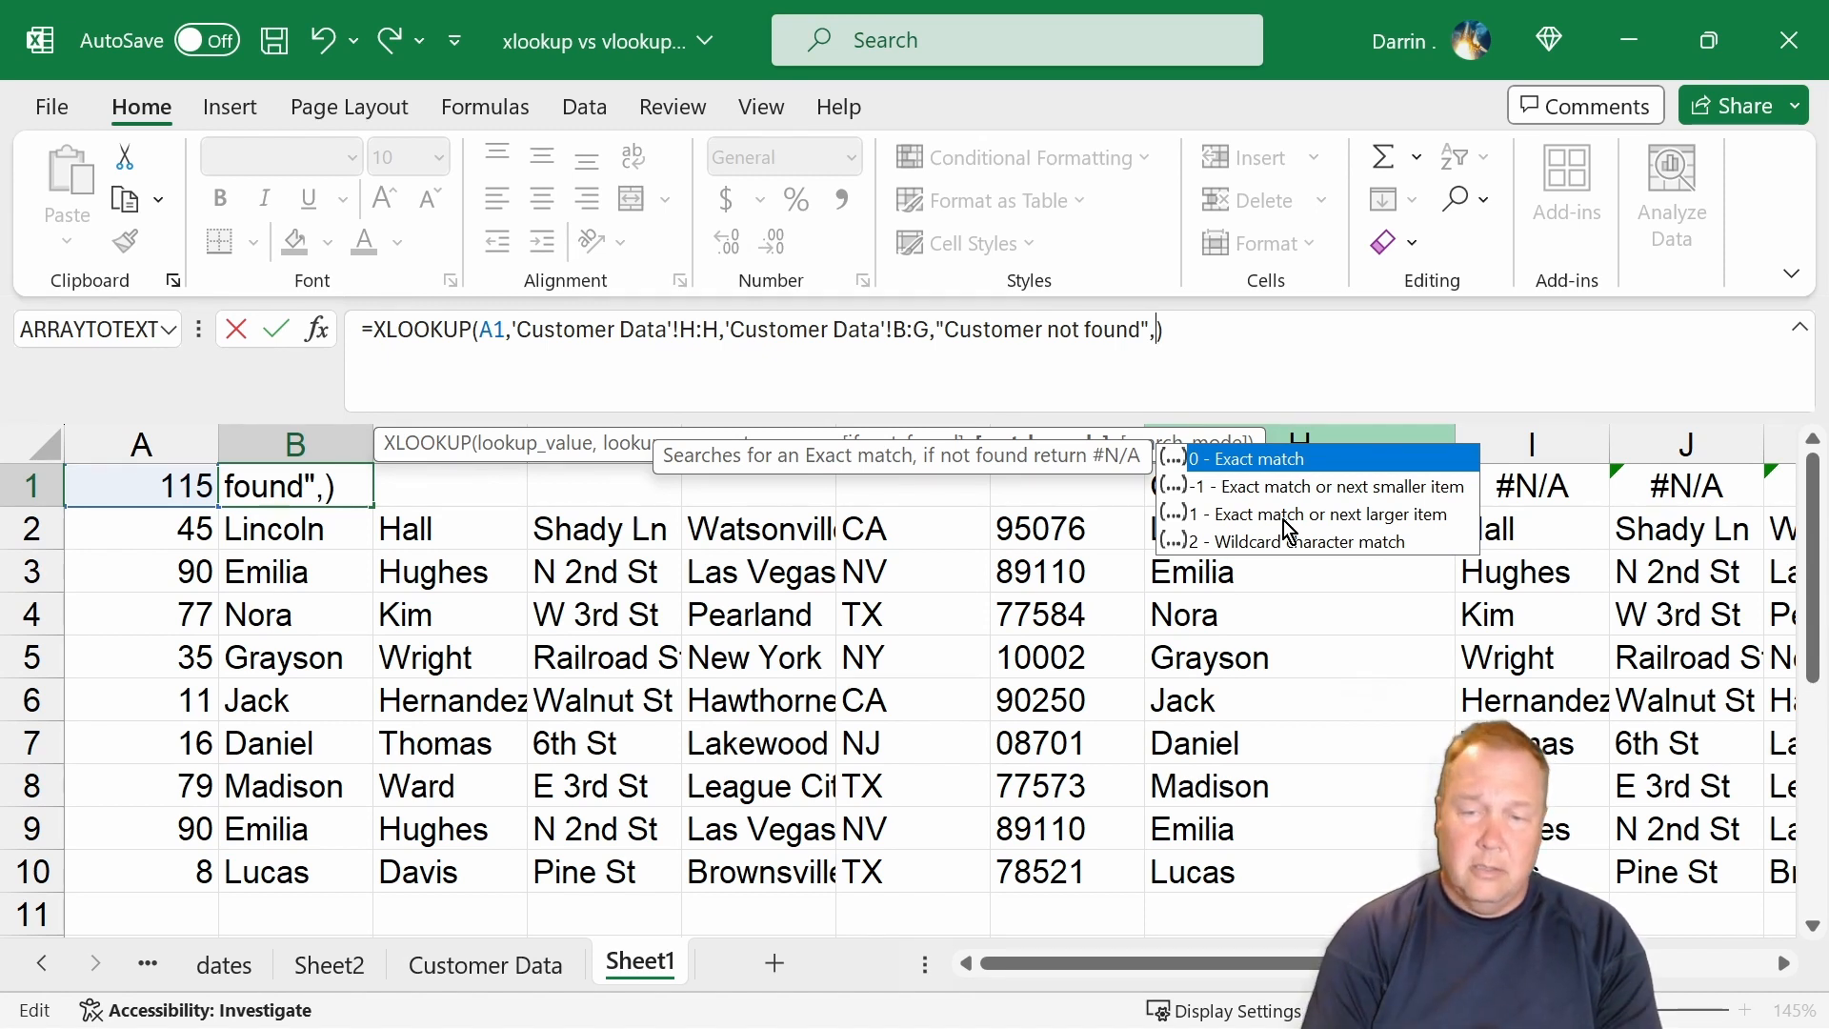
pyautogui.write('0,')
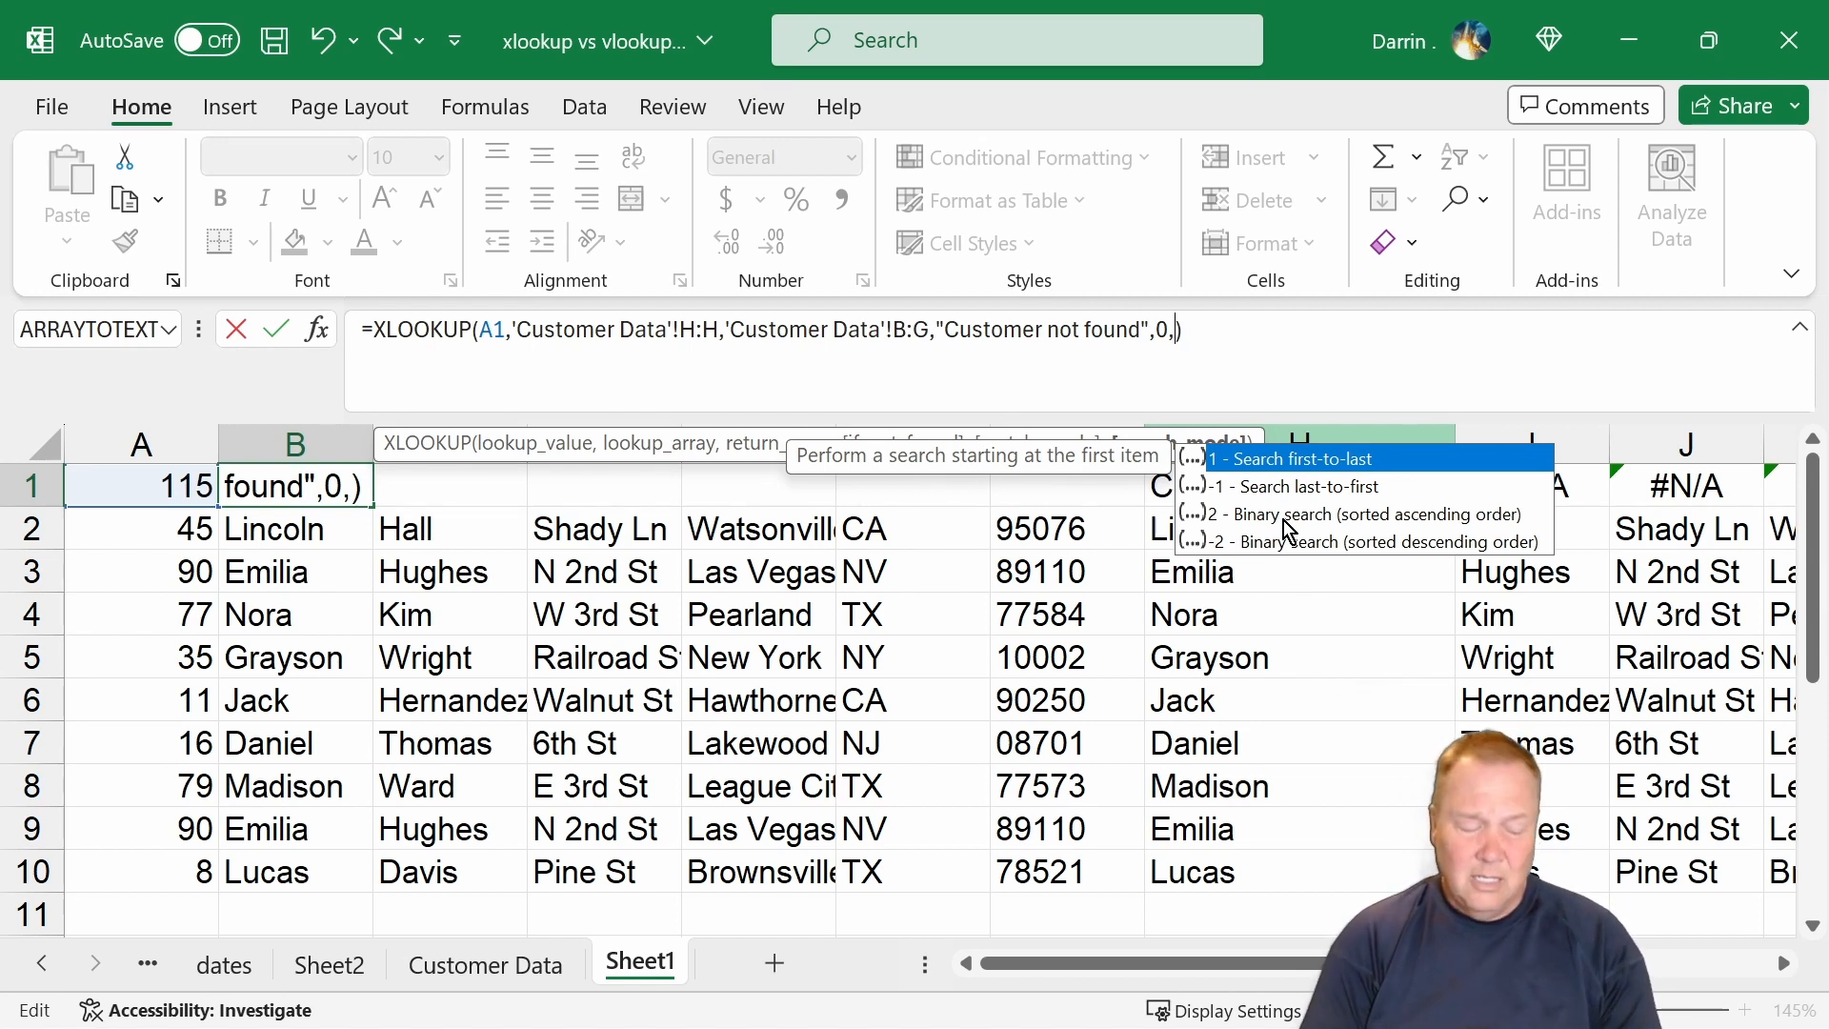
pyautogui.write('1')
pyautogui.press('Return')
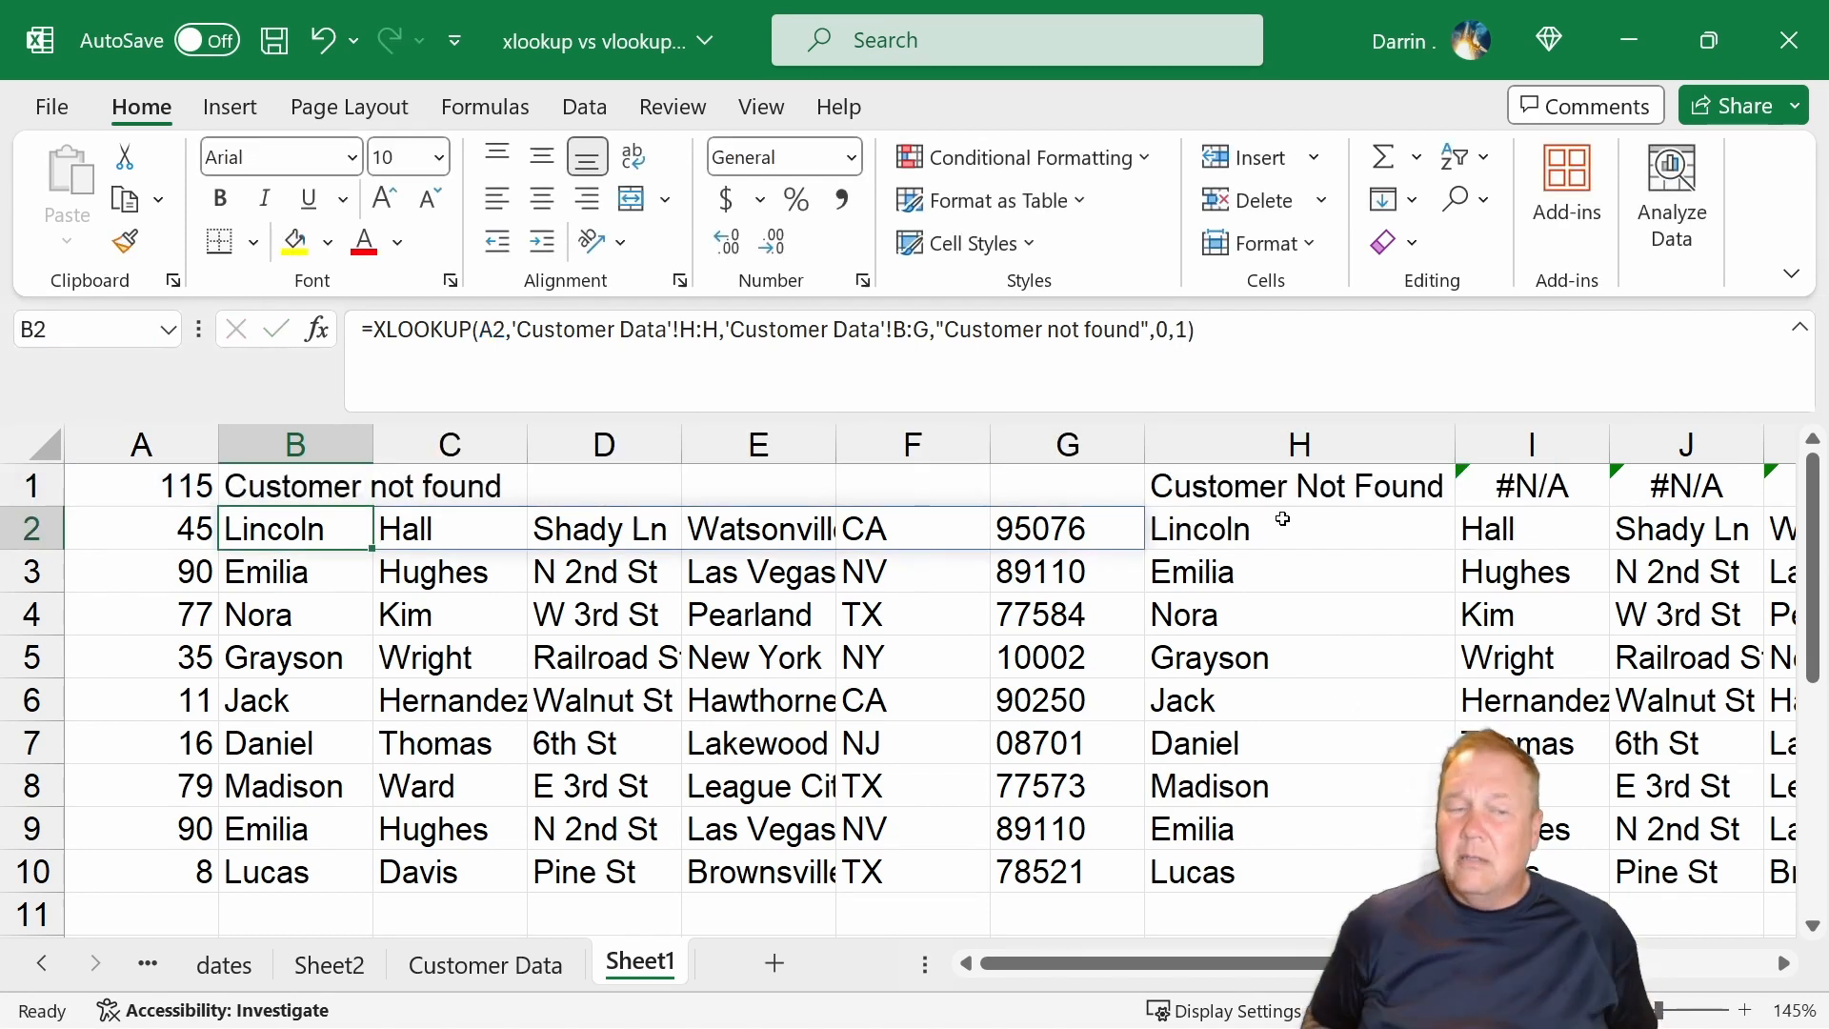